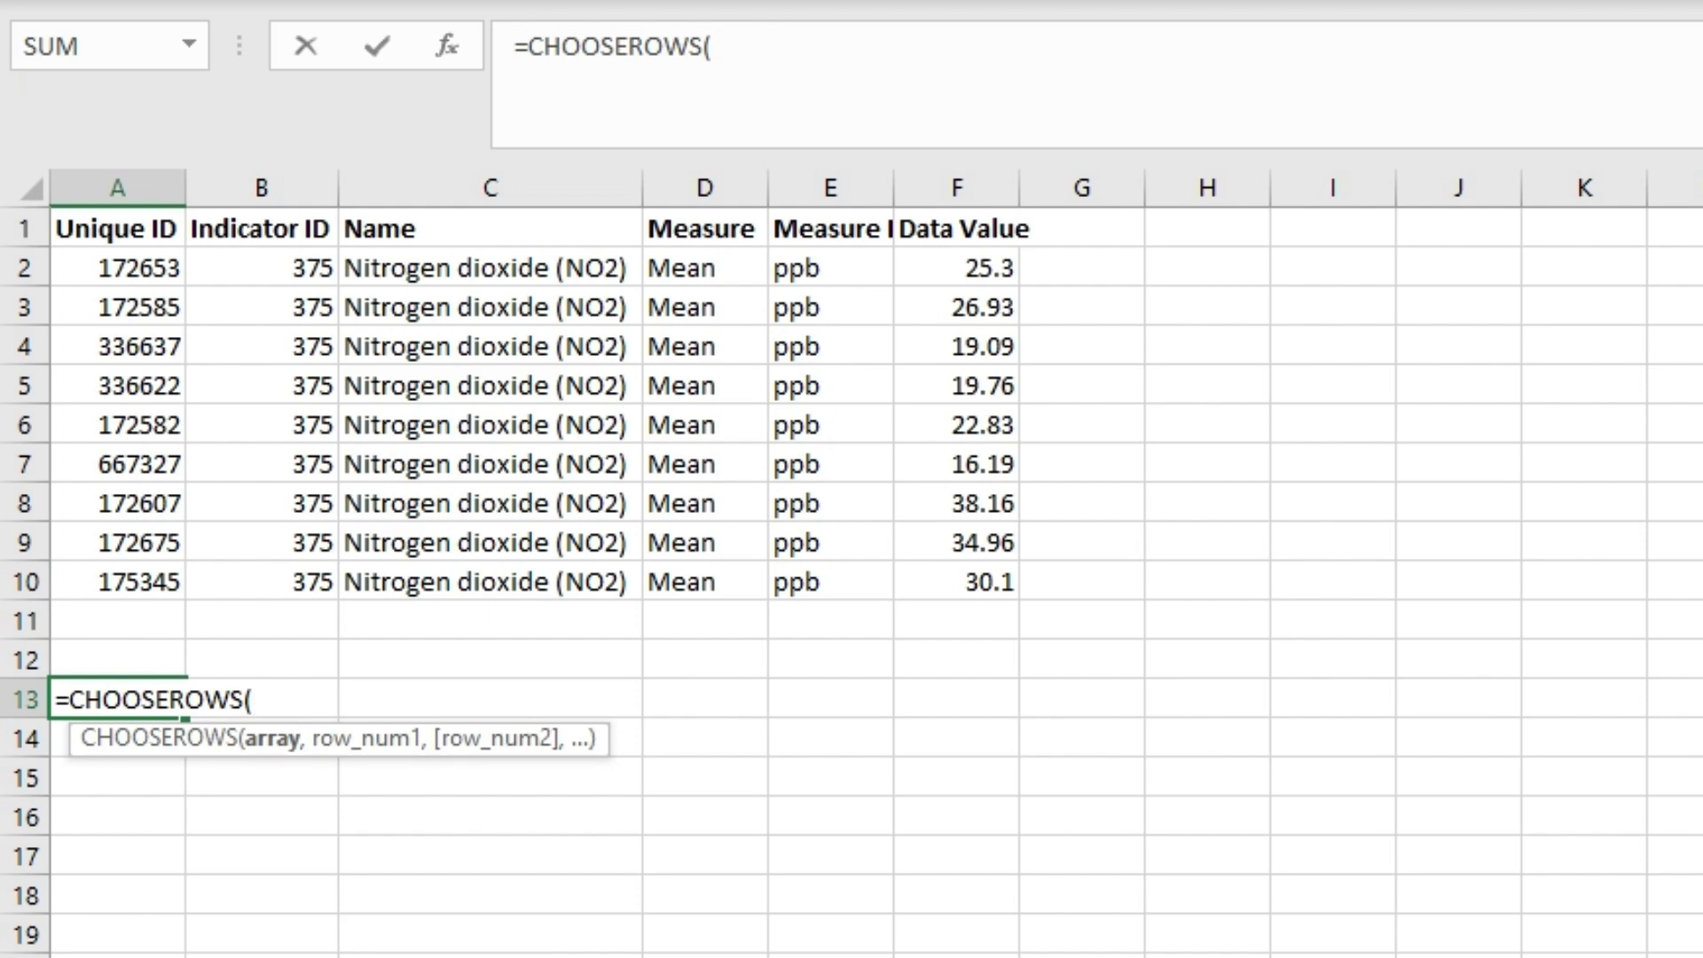
Step: Complete the CHOOSEROWS formula in A13 with A2:F10 as the array and 3 and 5 as the row numbers
{"action": "left_click_drag", "start_coordinate": [125, 266], "coordinate": [1011, 581]}
{"action": "type", "text": ","}
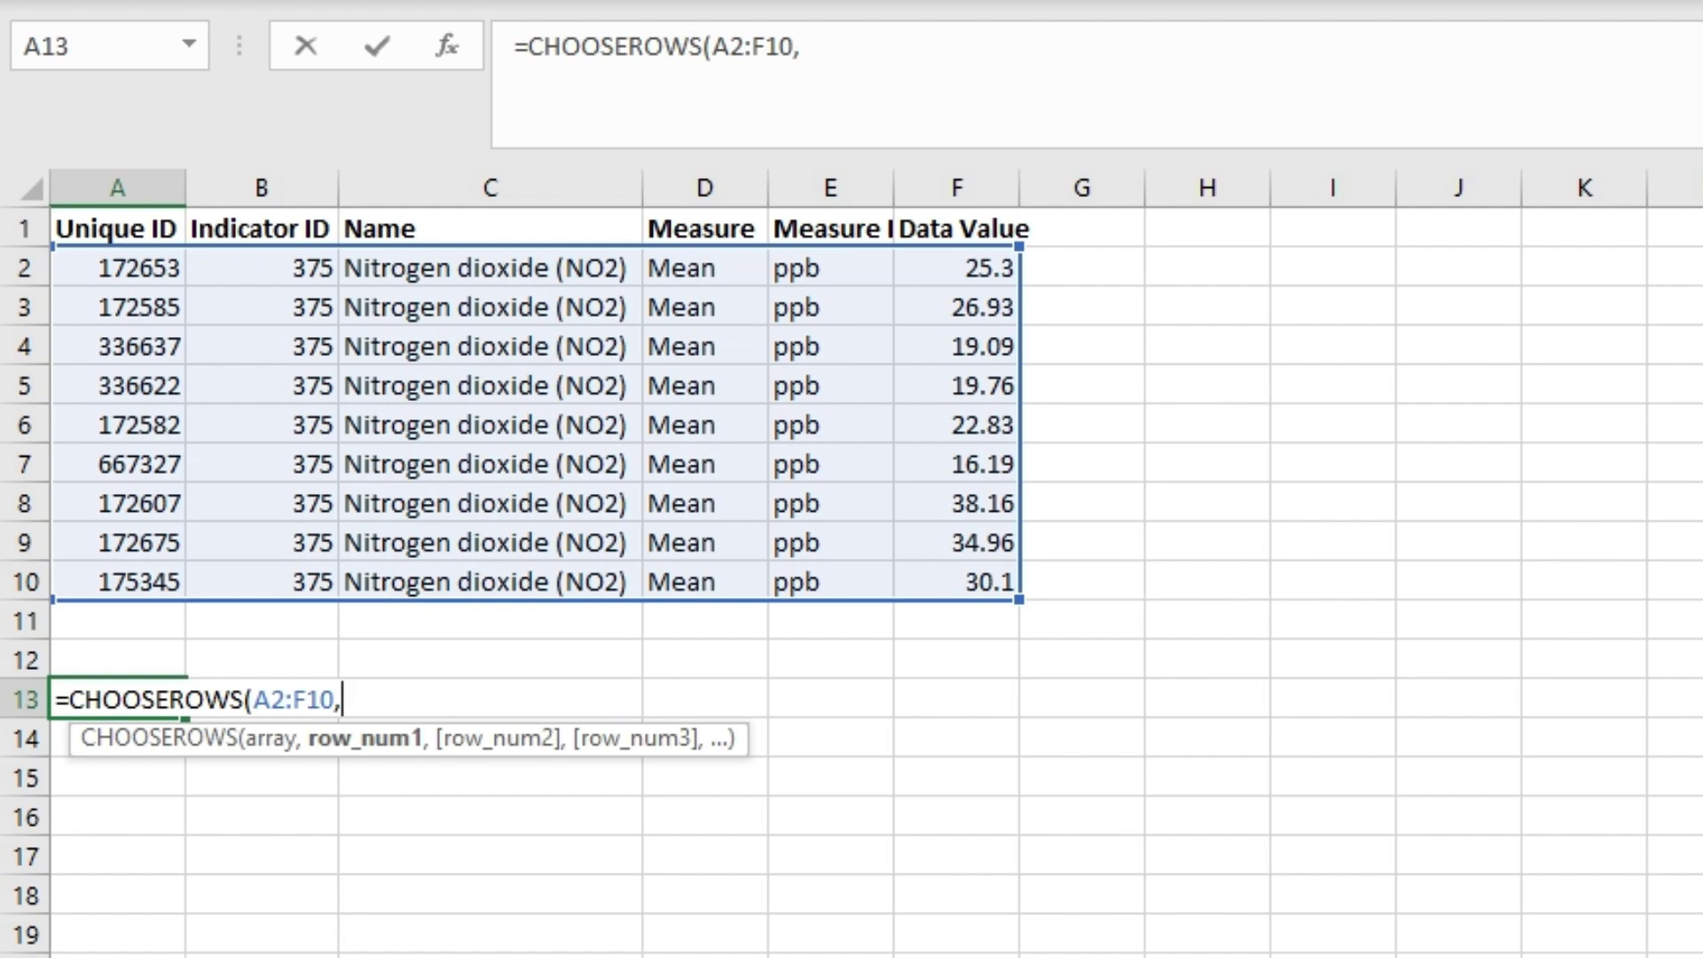
{"action": "type", "text": "3,5"}
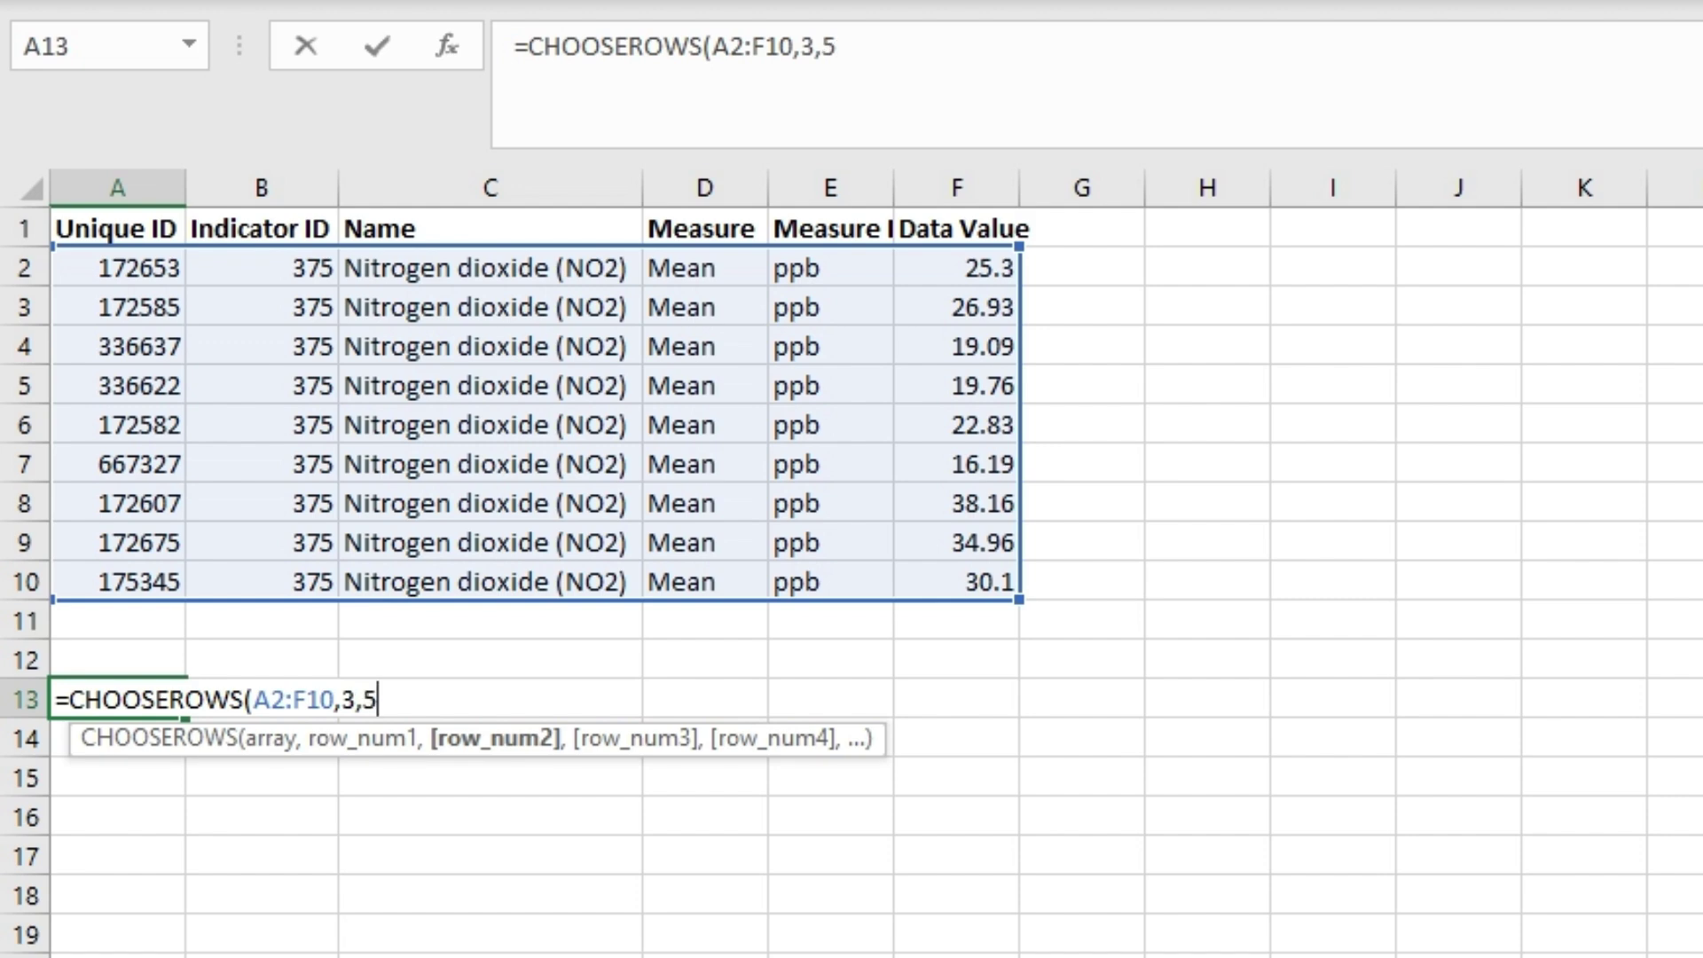
{"action": "type", "text": ")"}
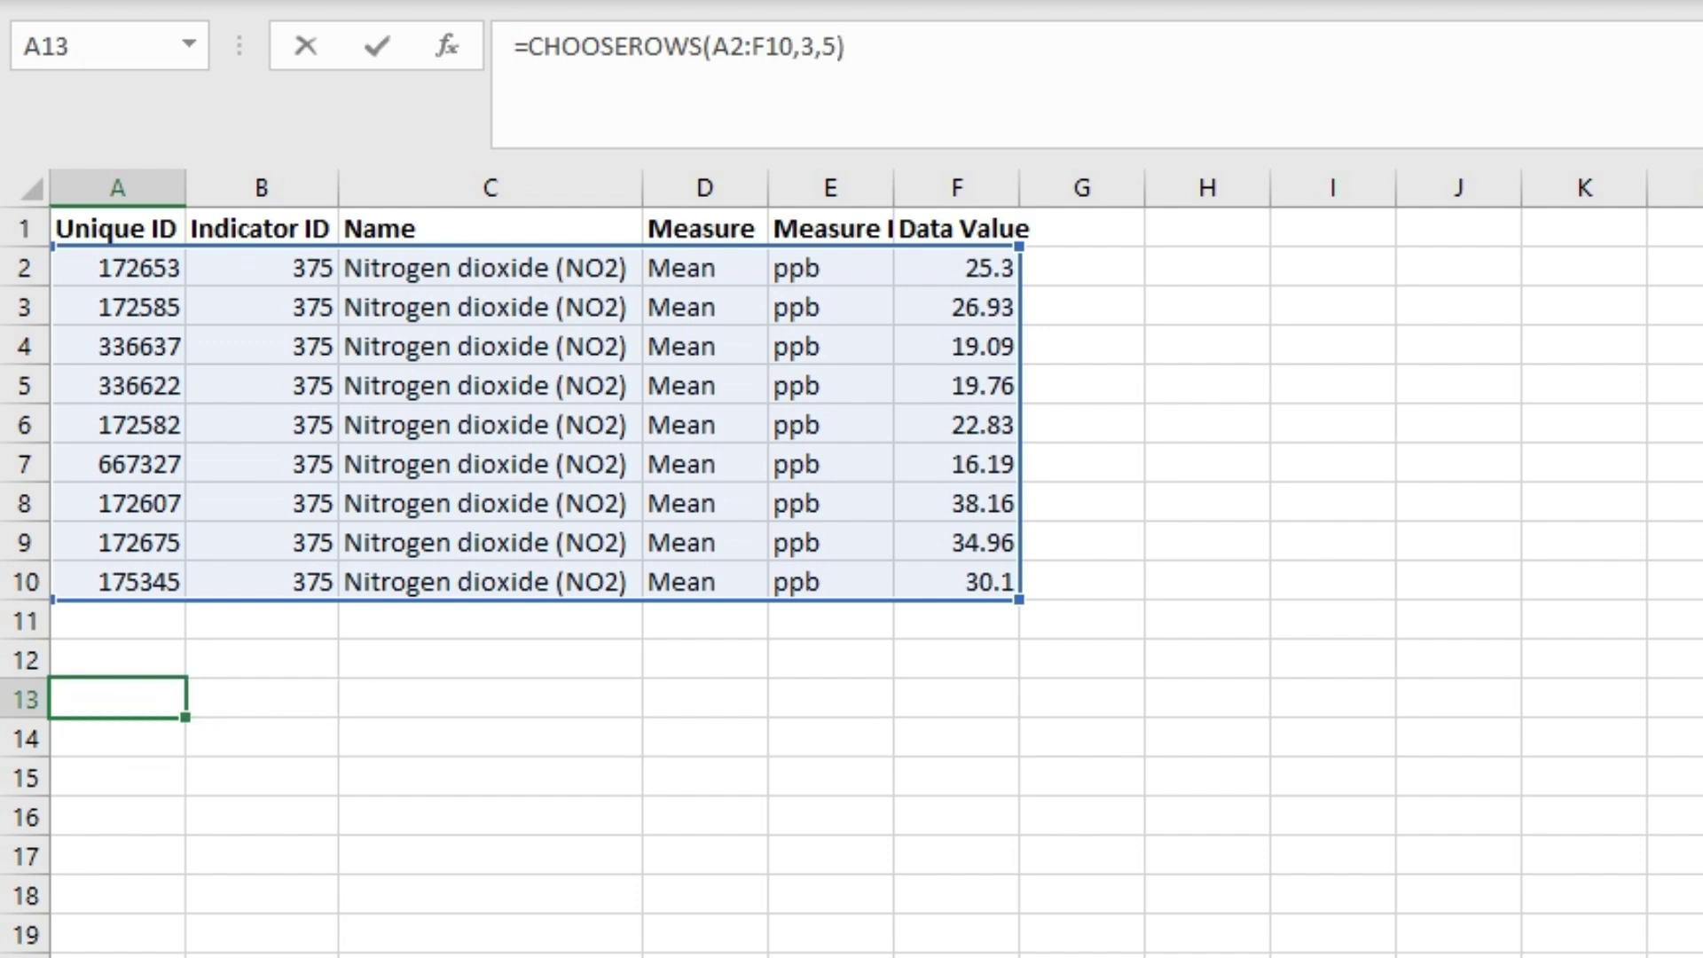
{"action": "key", "text": "Return"}
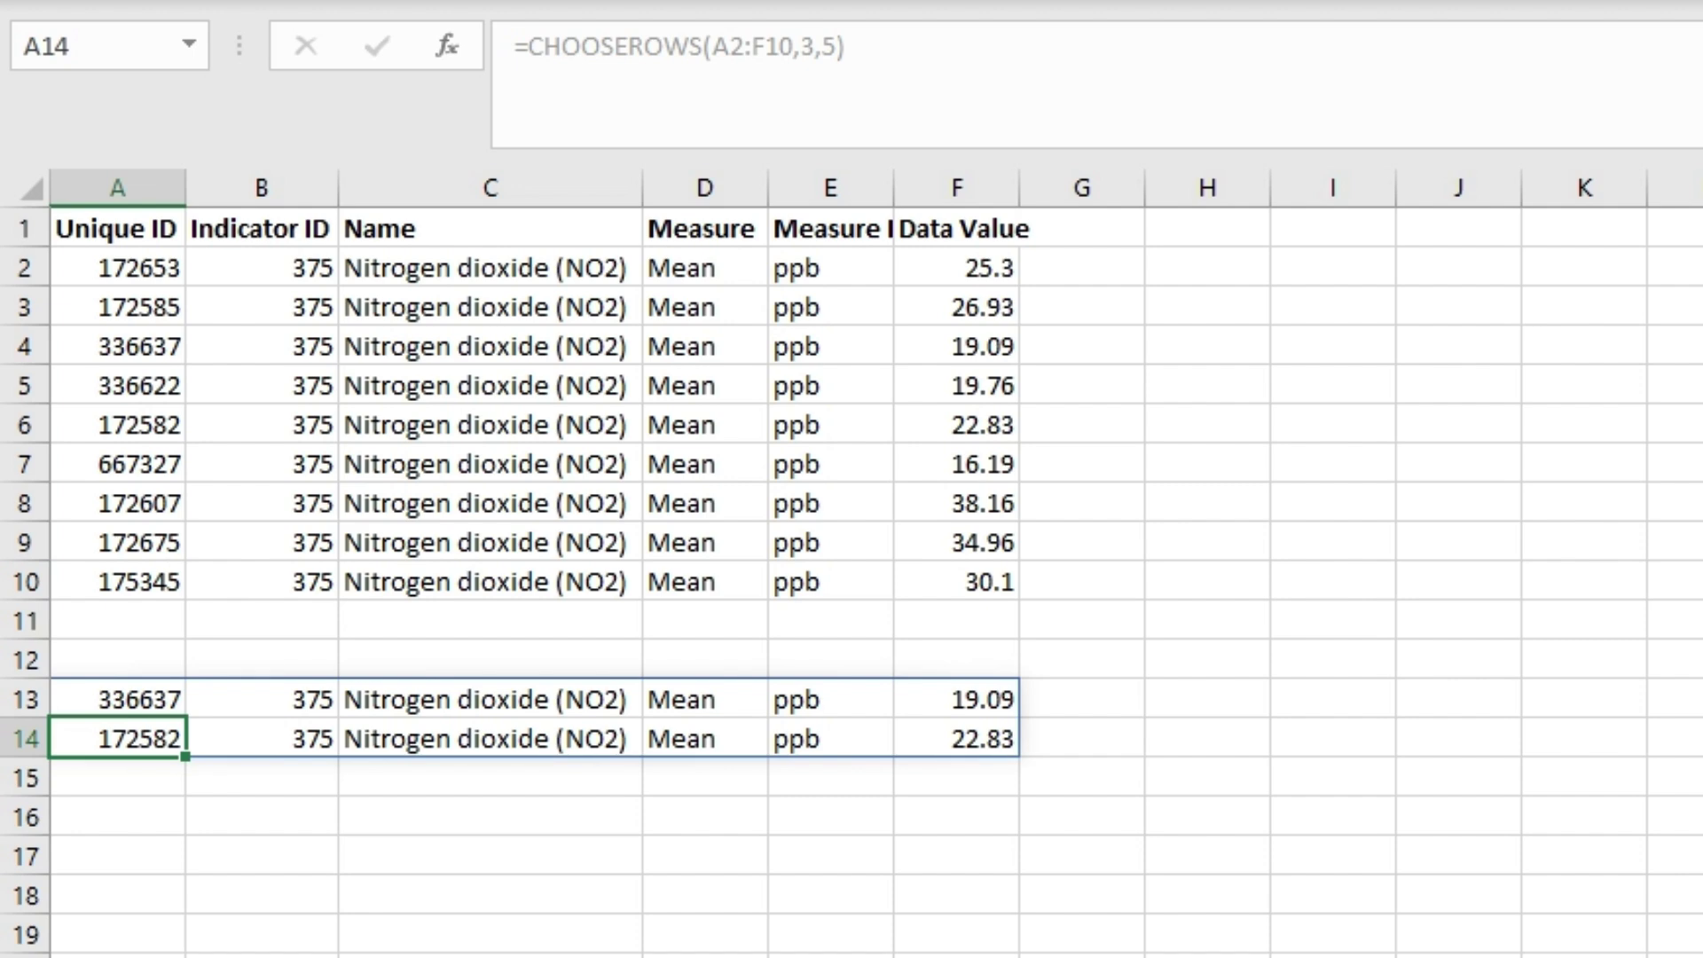
{"action": "left_click", "coordinate": [705, 659]}
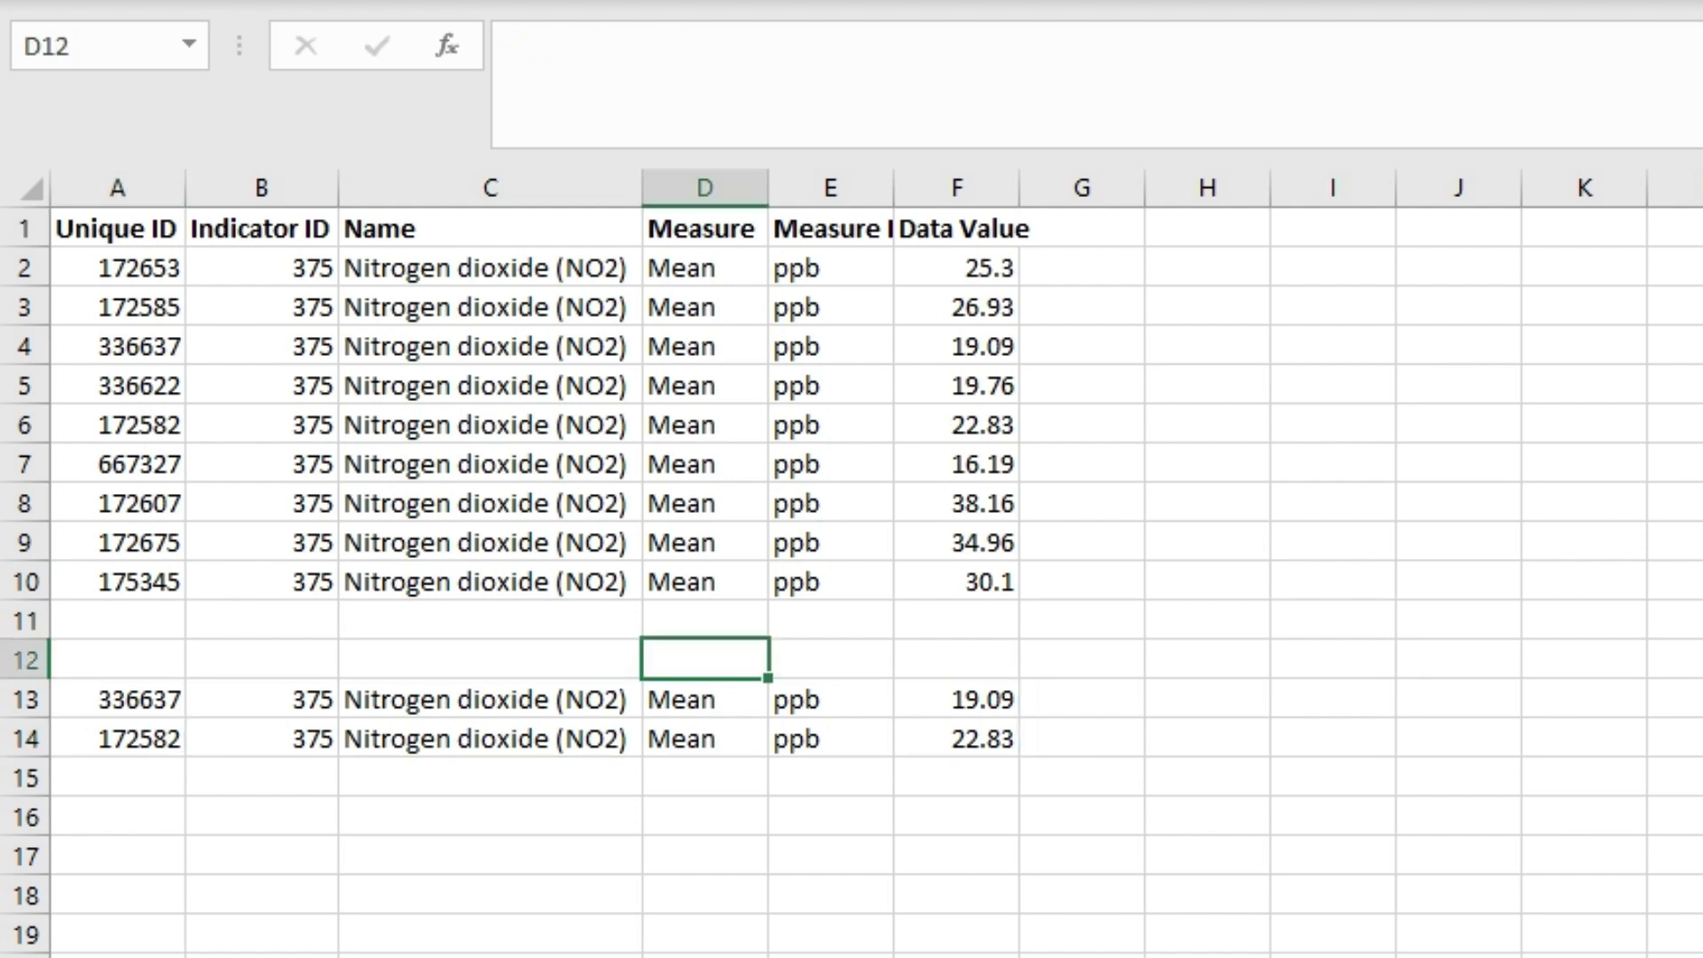
Step: Clear the formula in A13 and start a new CHOOSEROWS formula there with A2:F10 as the array
{"action": "left_click", "coordinate": [117, 699]}
{"action": "key", "text": "Delete"}
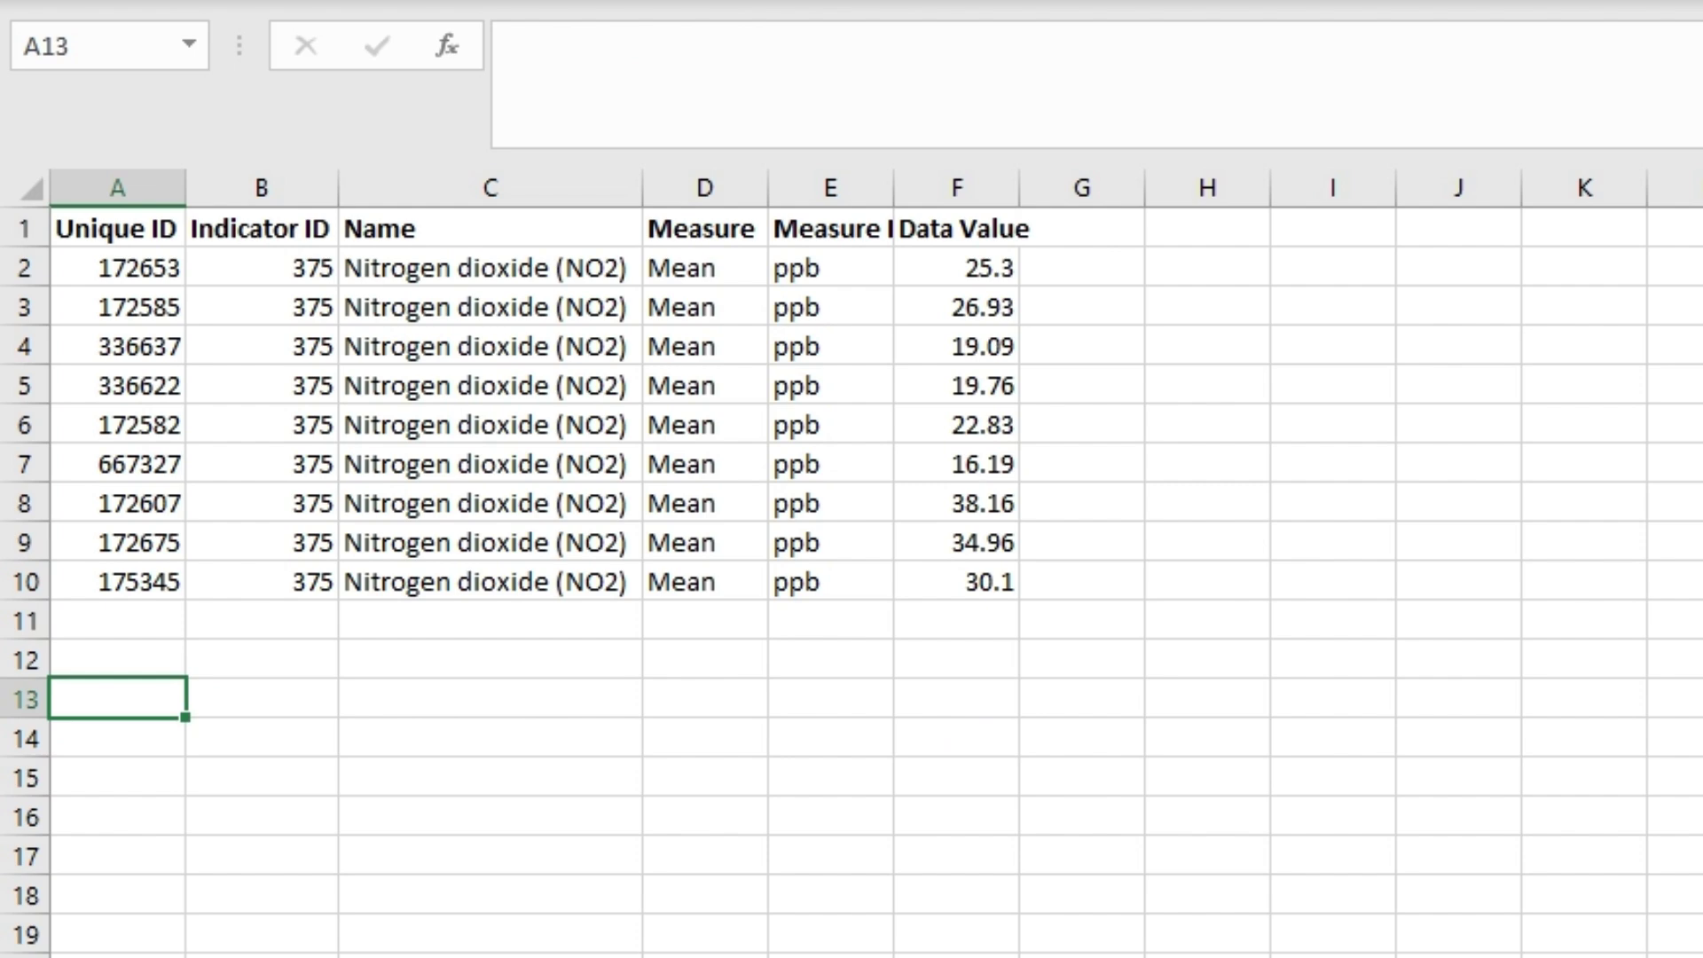
{"action": "left_click", "coordinate": [710, 53]}
{"action": "type", "text": "="}
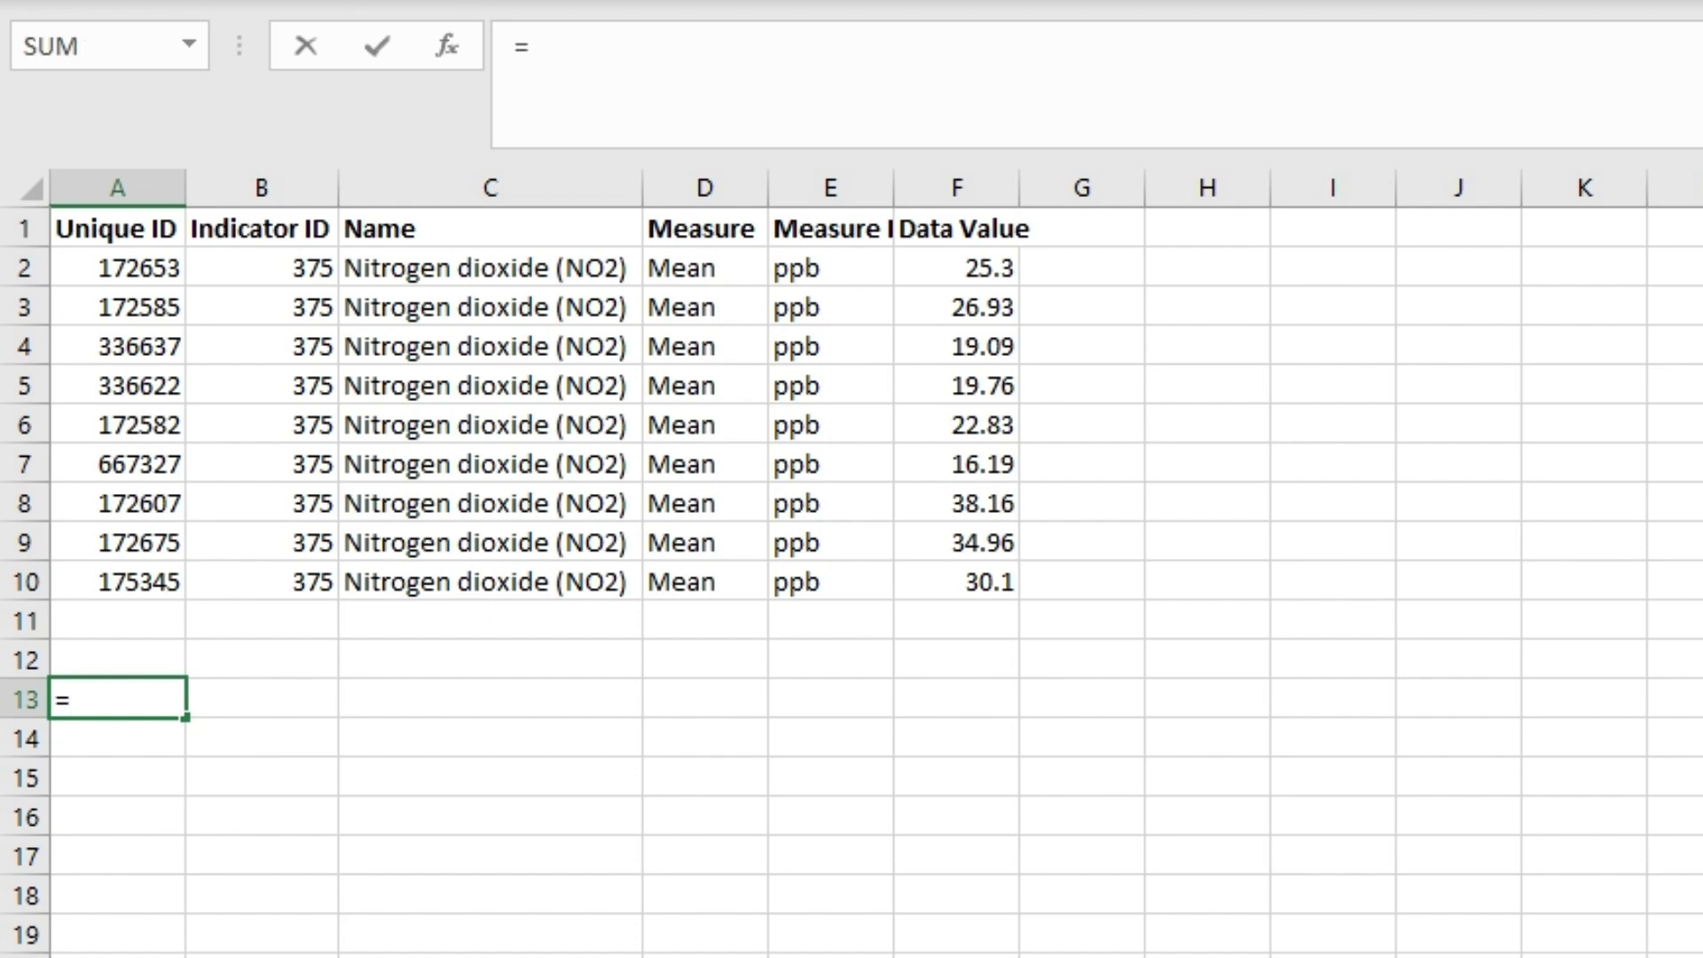
{"action": "type", "text": "cho"}
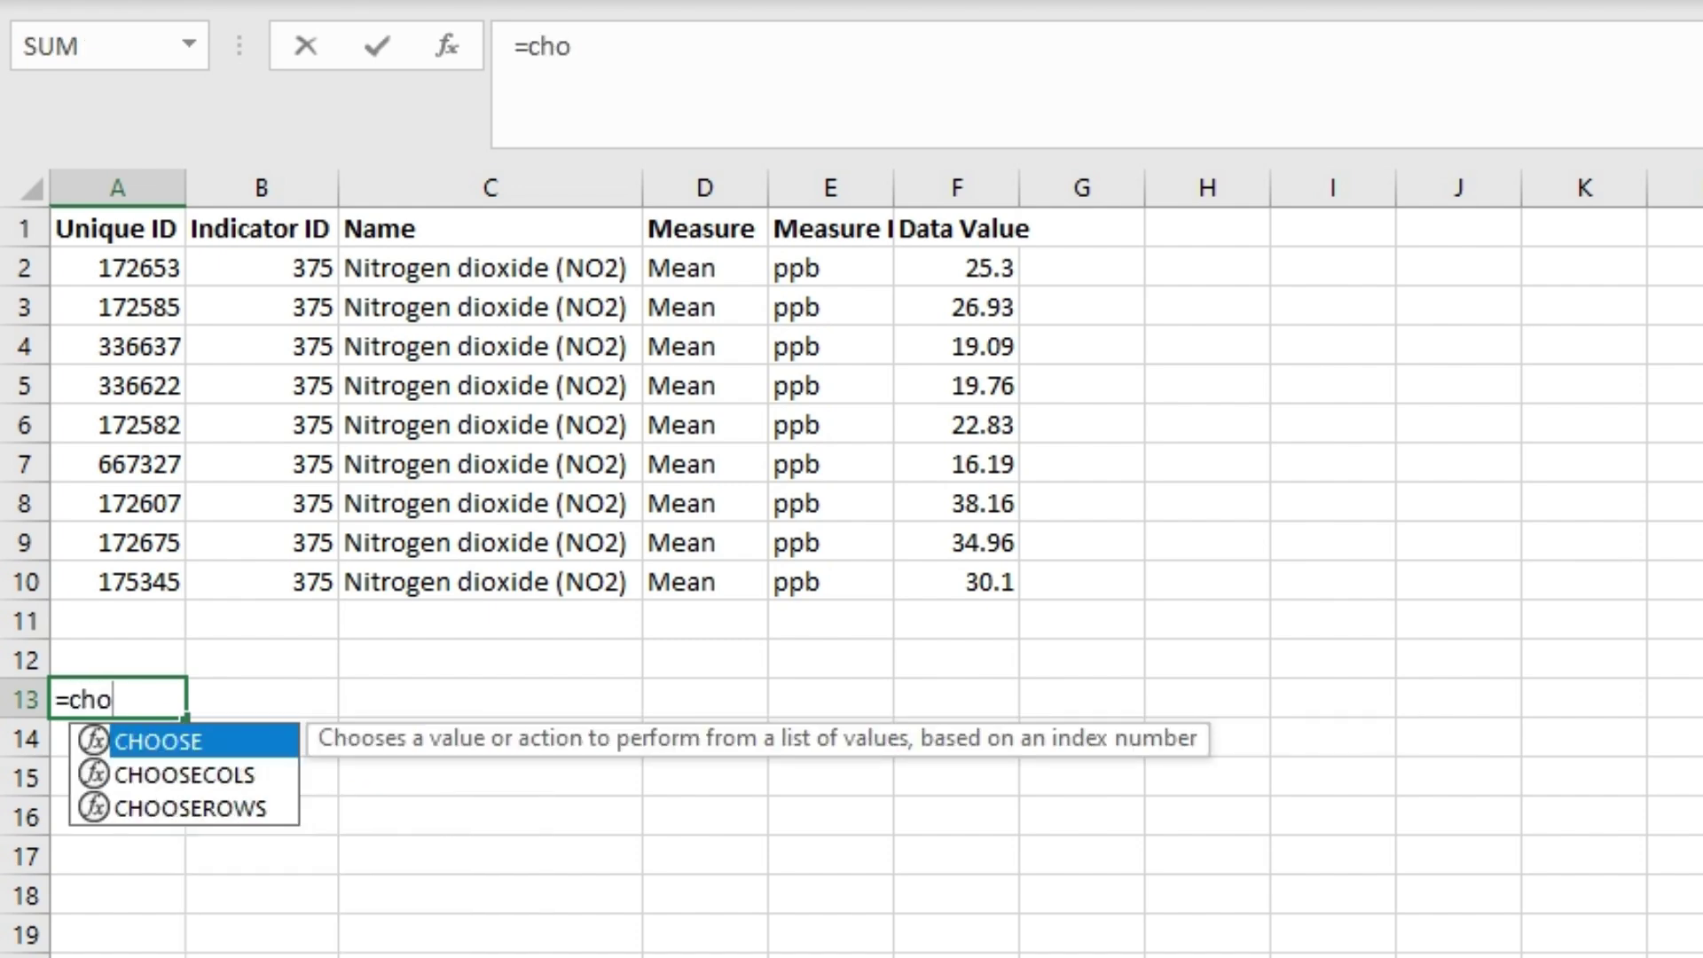
{"action": "key", "text": "Down"}
{"action": "key", "text": "Down"}
{"action": "key", "text": "Tab"}
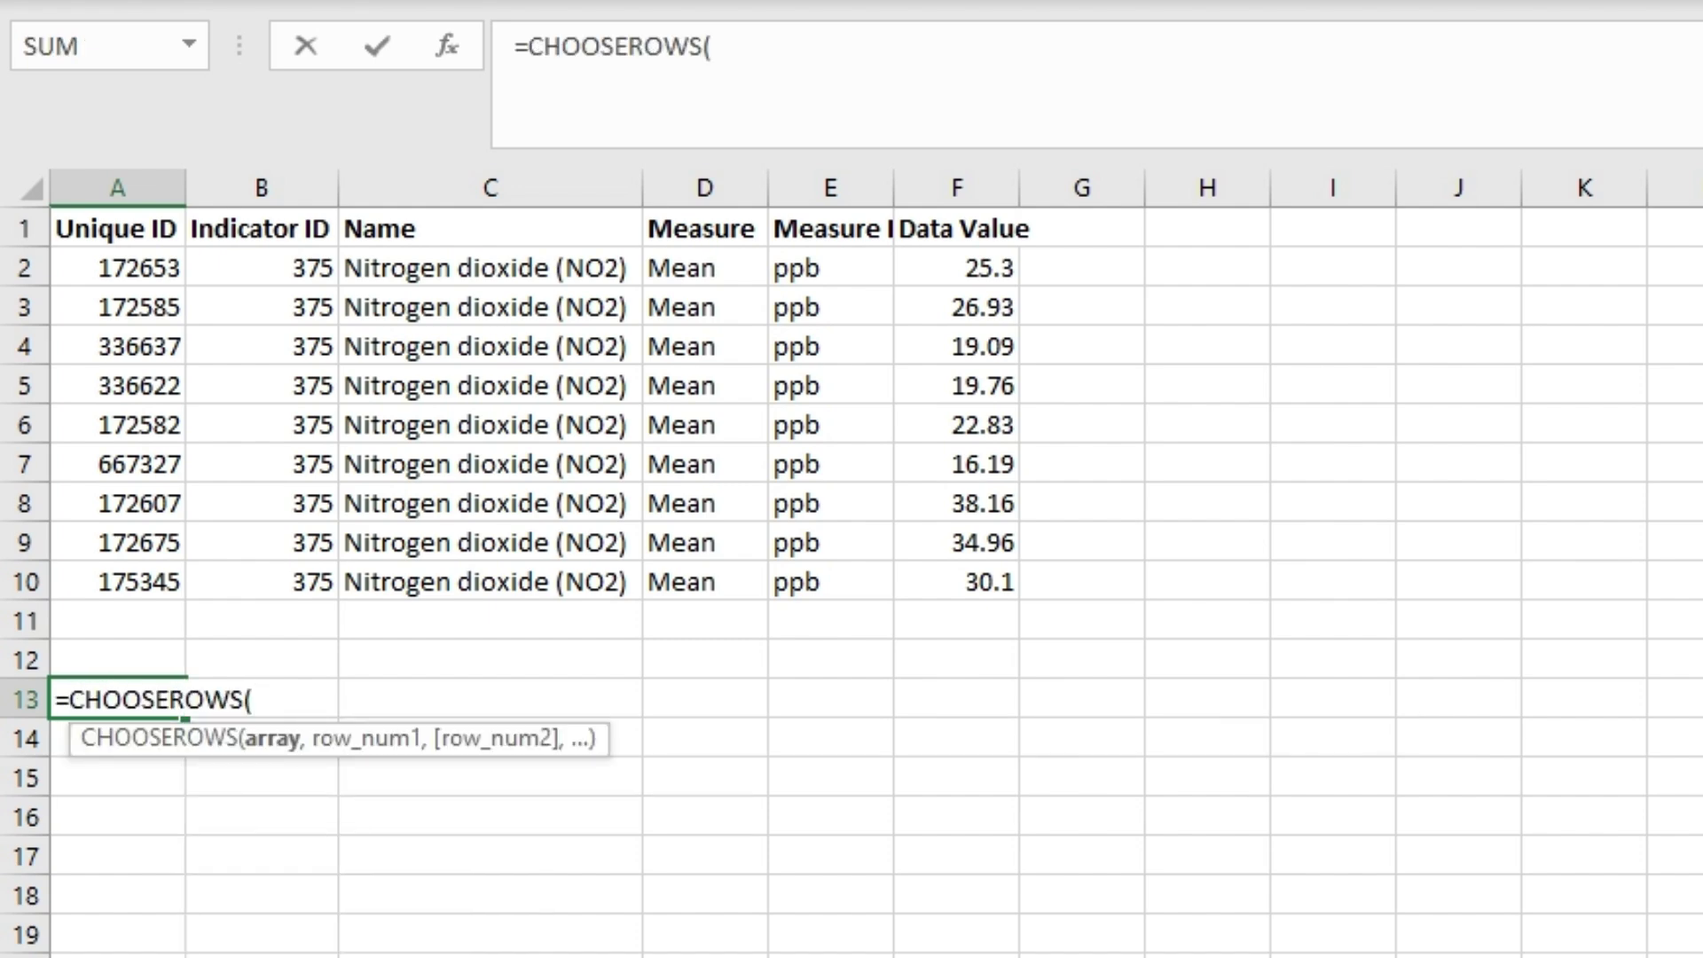
{"action": "left_click_drag", "start_coordinate": [119, 268], "coordinate": [976, 586]}
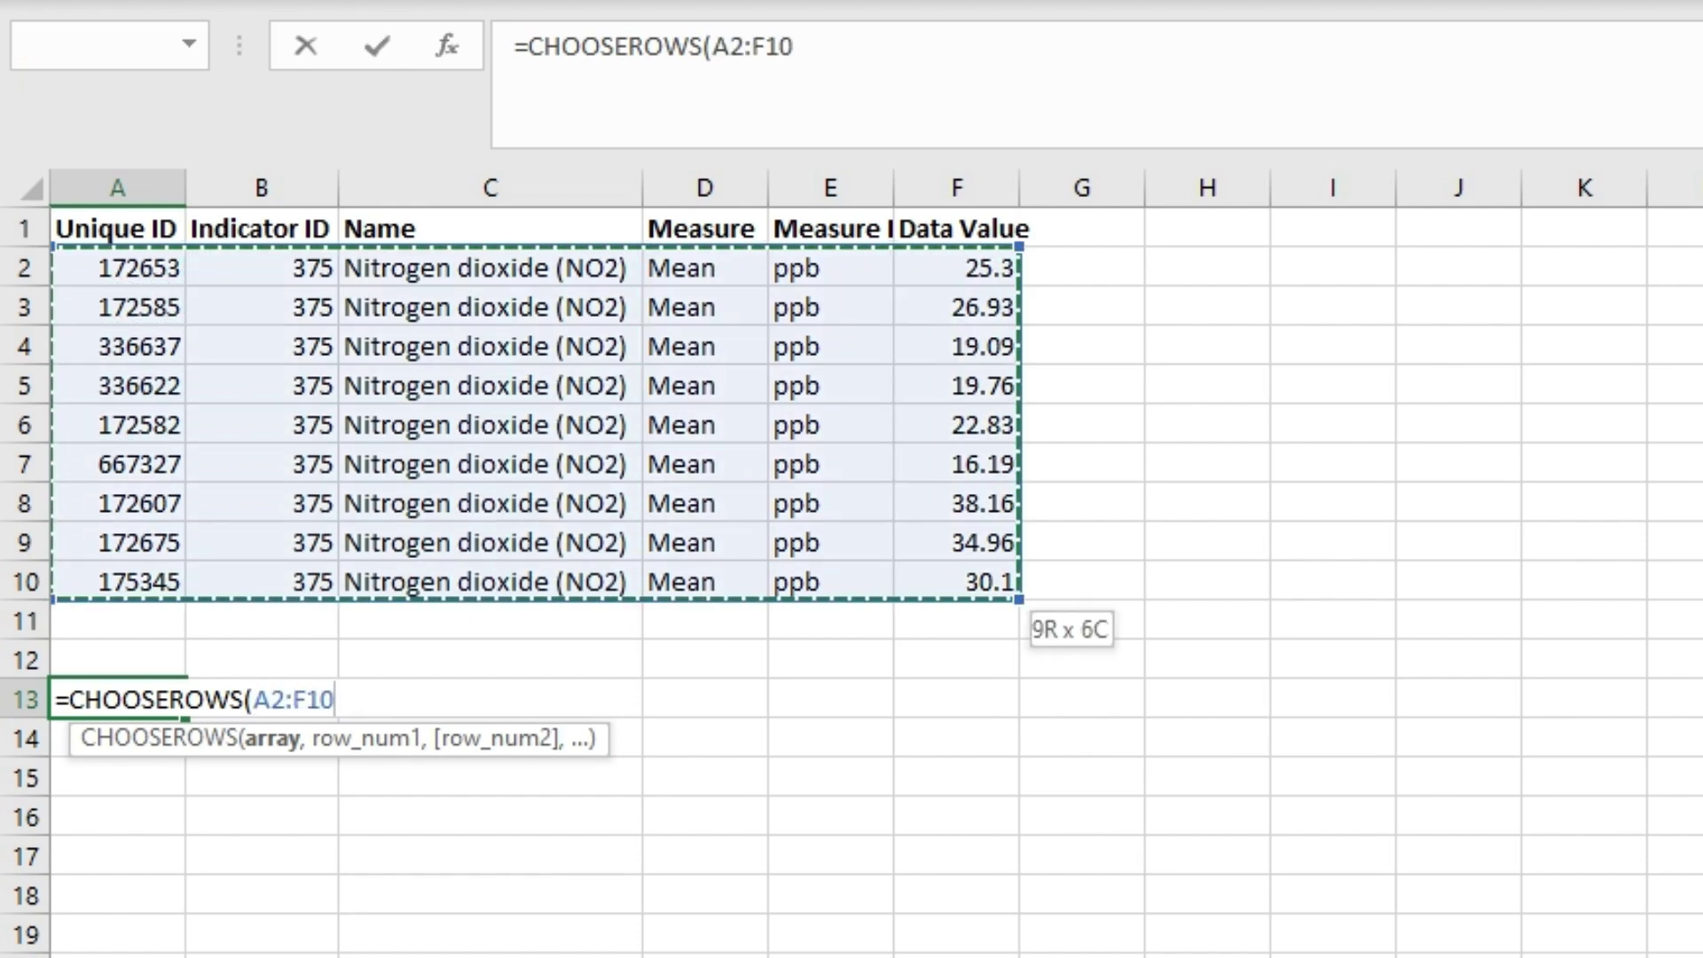
{"action": "type", "text": ","}
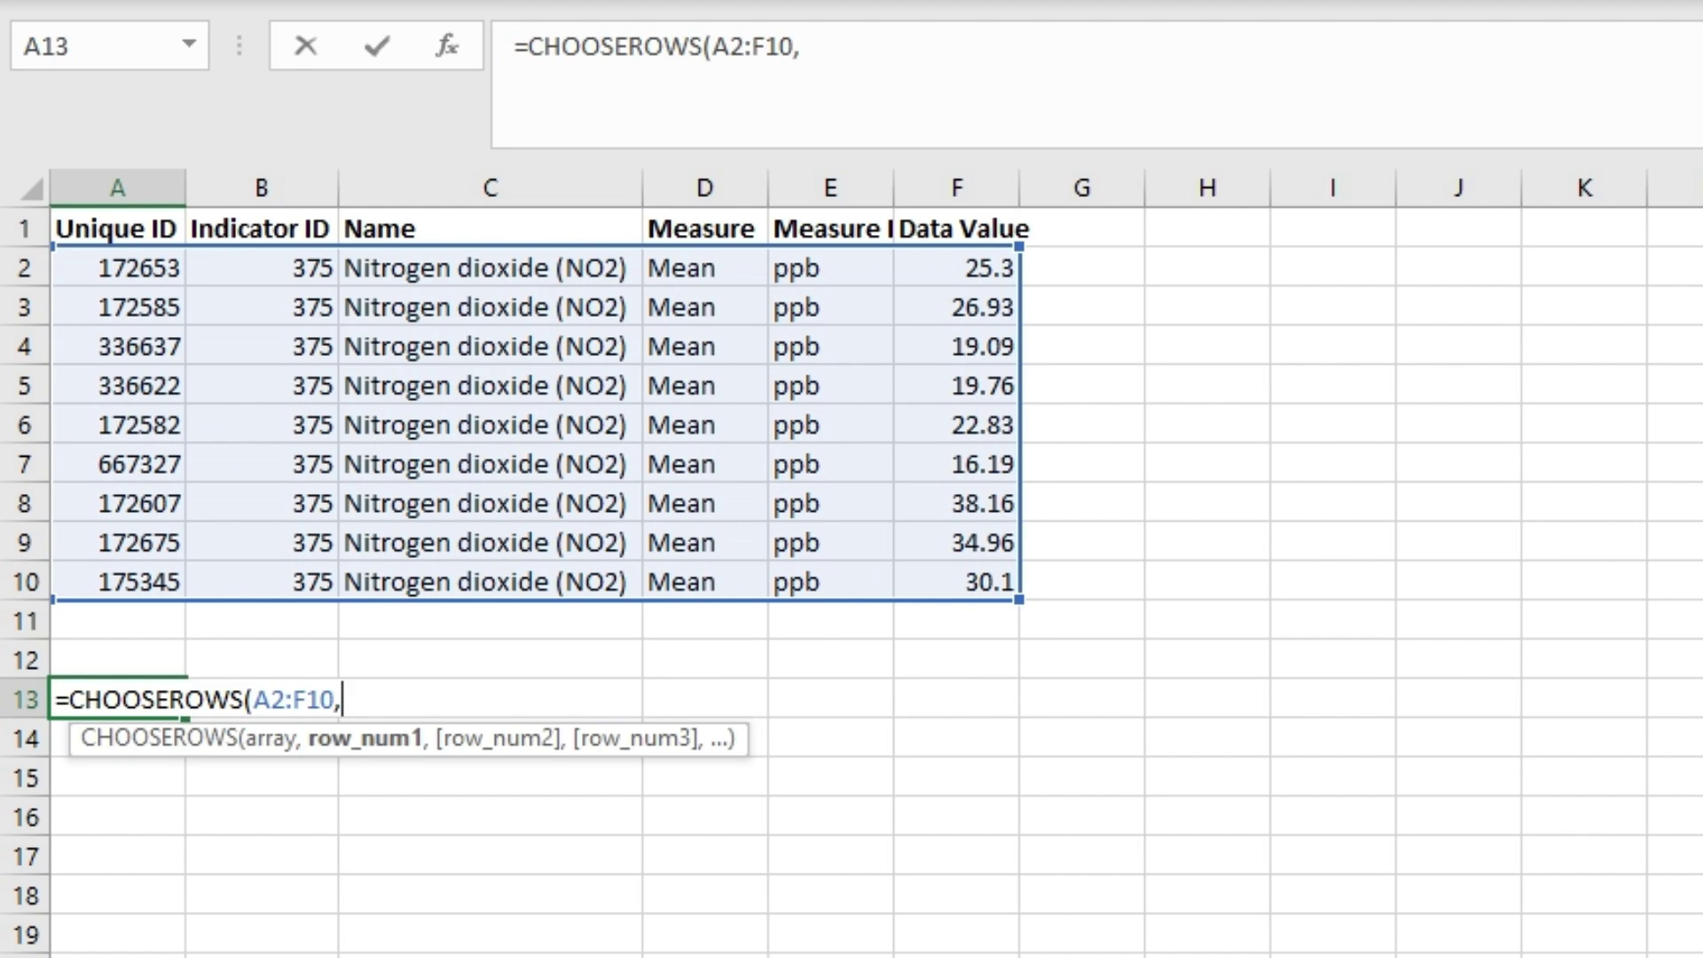
Step: Finish the A13 formula with the array constant {1,3,5,7} as its row numbers
{"action": "type", "text": "{1,3,5,"}
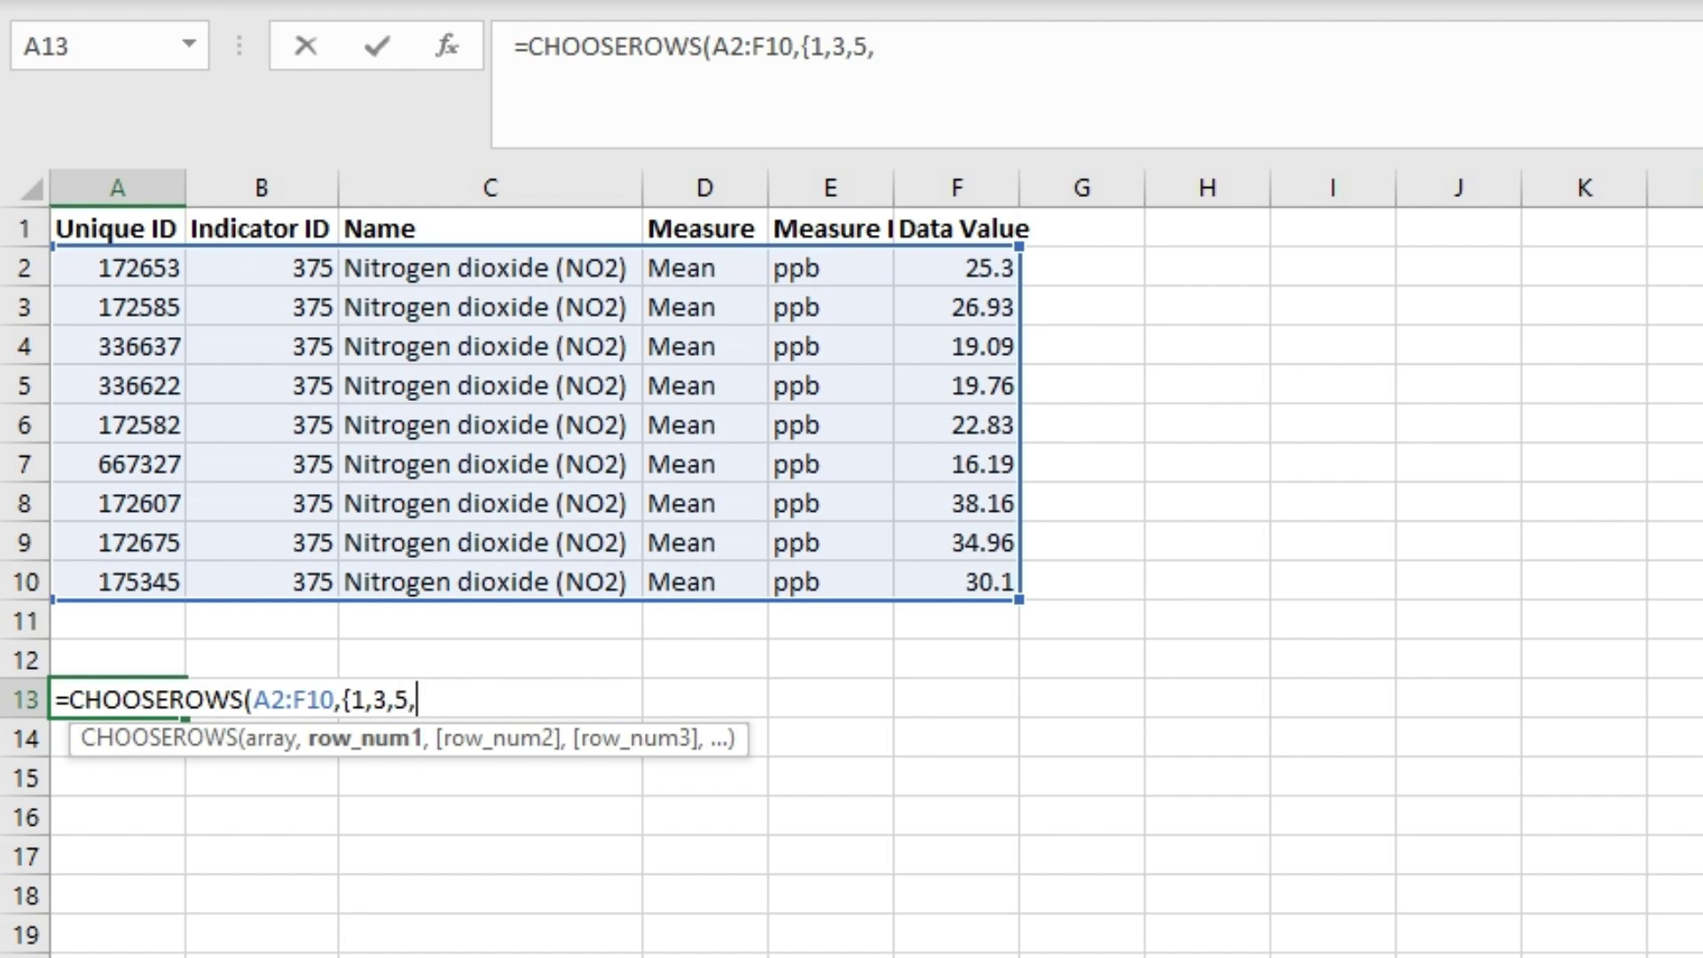
{"action": "type", "text": "7}"}
{"action": "key", "text": "Left"}
{"action": "key", "text": "Left"}
{"action": "key", "text": "Left"}
{"action": "key", "text": "Left"}
{"action": "key", "text": "Left"}
{"action": "key", "text": "Left"}
{"action": "key", "text": "Left"}
{"action": "key", "text": "Left"}
{"action": "key", "text": "Left"}
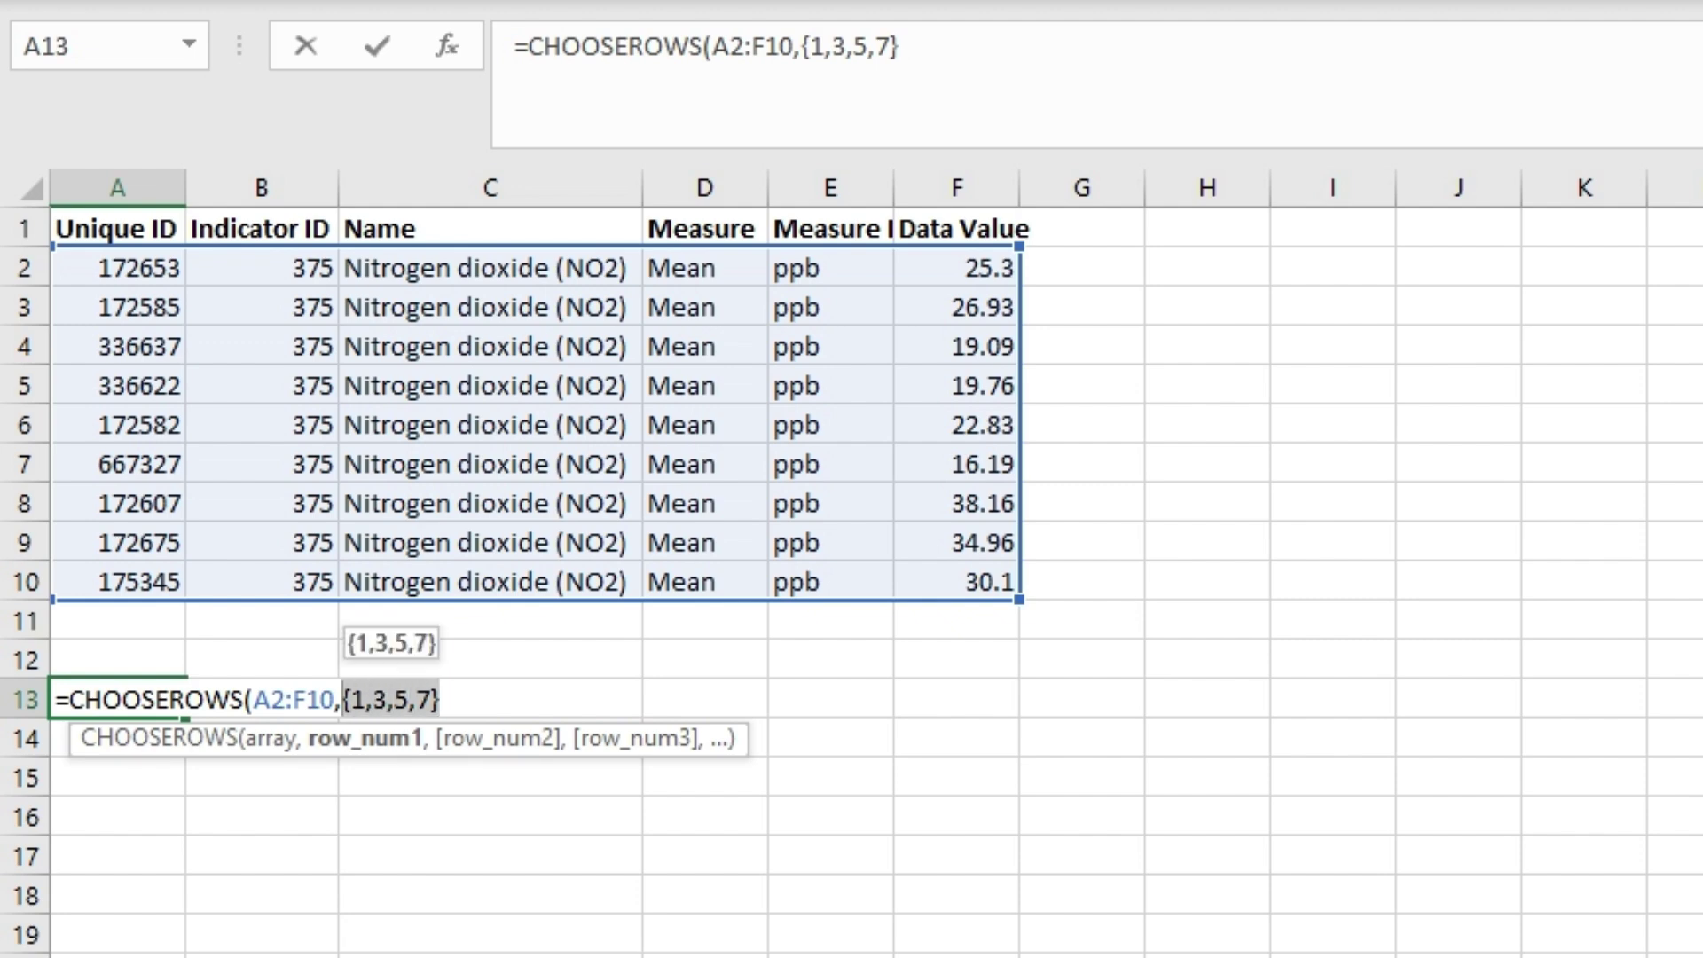
{"action": "key", "text": "End"}
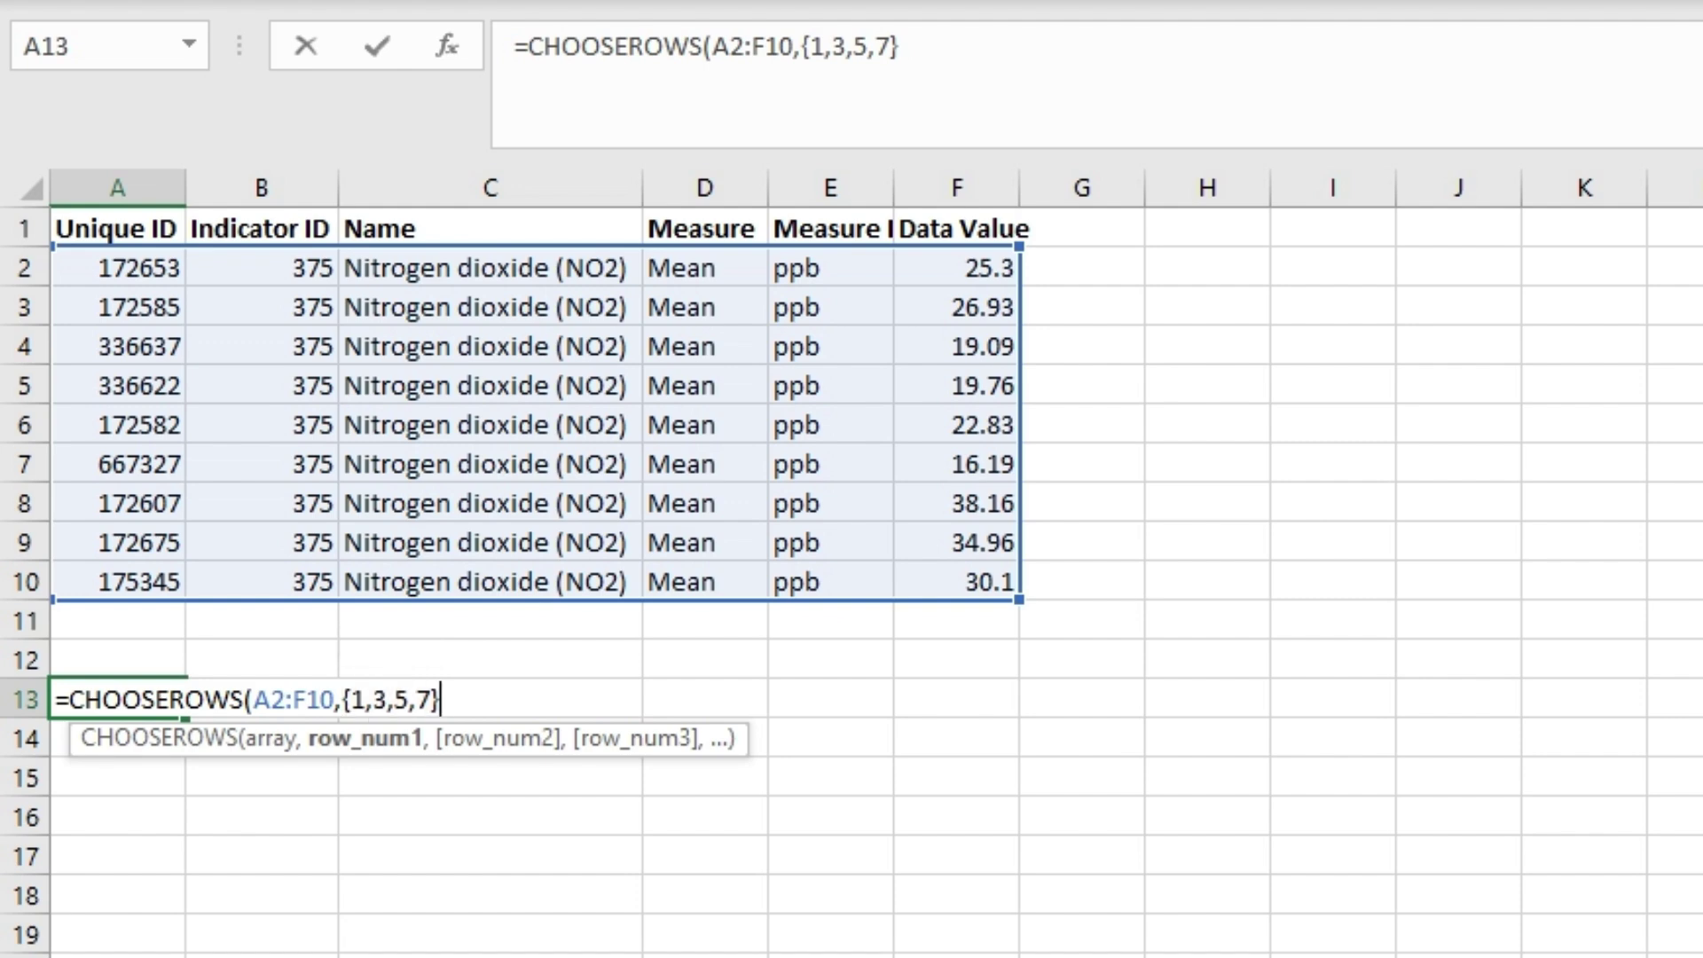
{"action": "type", "text": ")"}
{"action": "key", "text": "Return"}
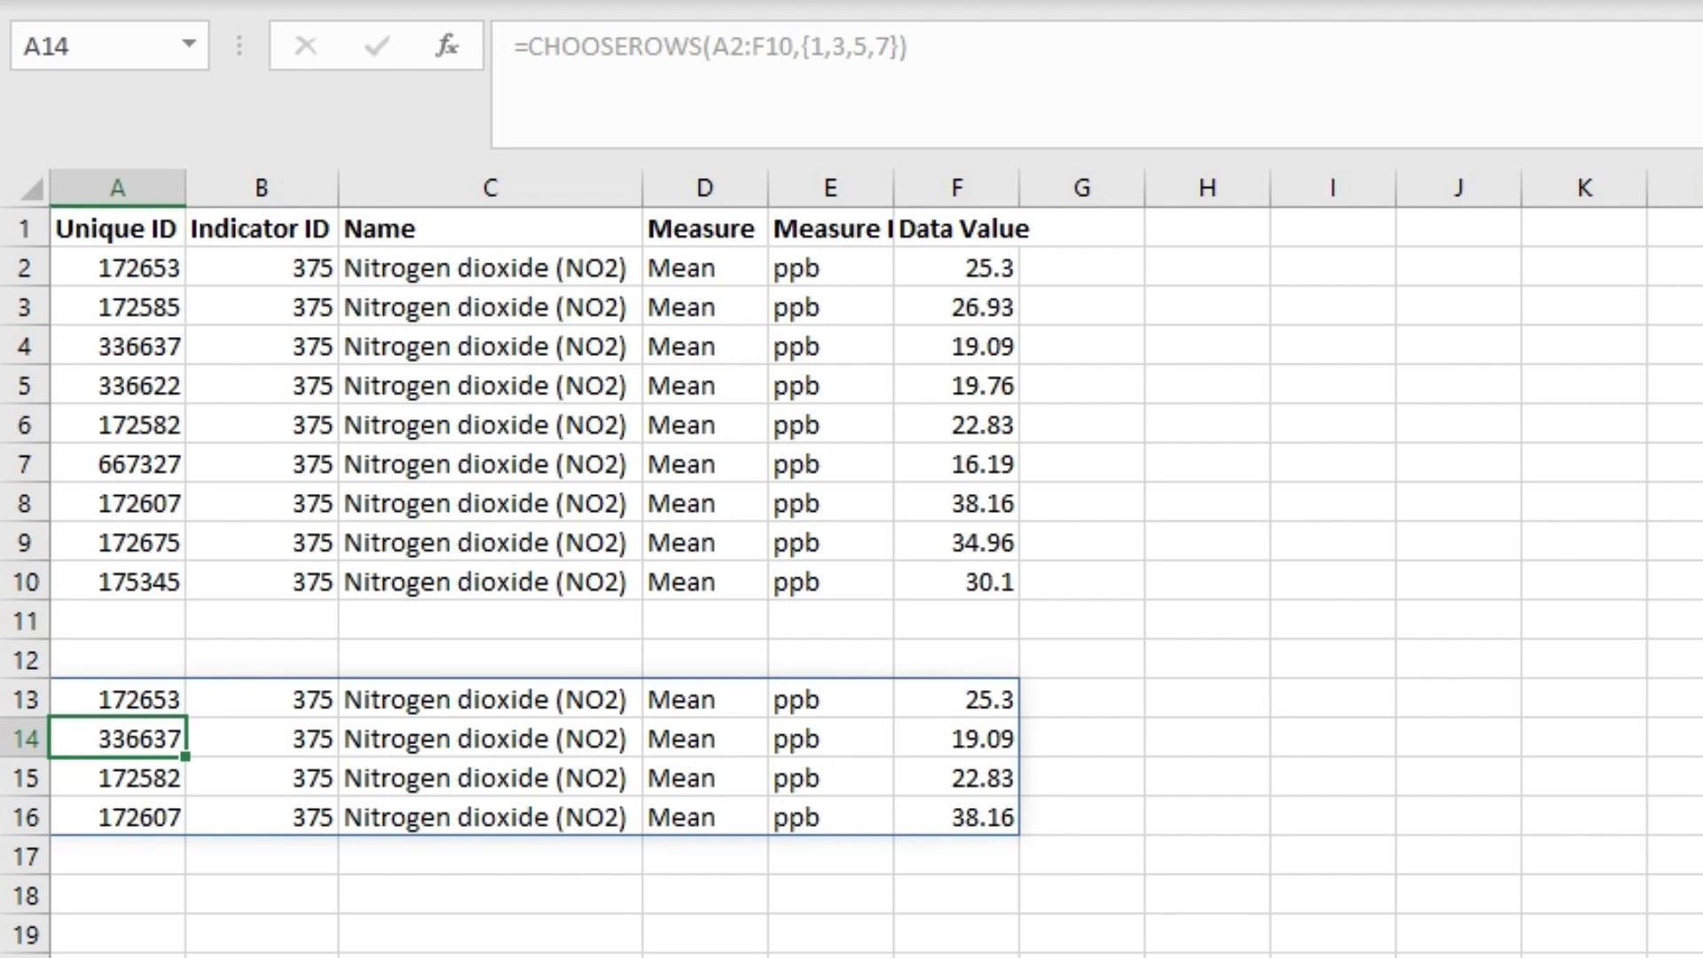
Step: Enter the row numbers 1, 3, 5 and 7 in cells I5 to I8
{"action": "left_click", "coordinate": [117, 699]}
{"action": "left_click", "coordinate": [1458, 384]}
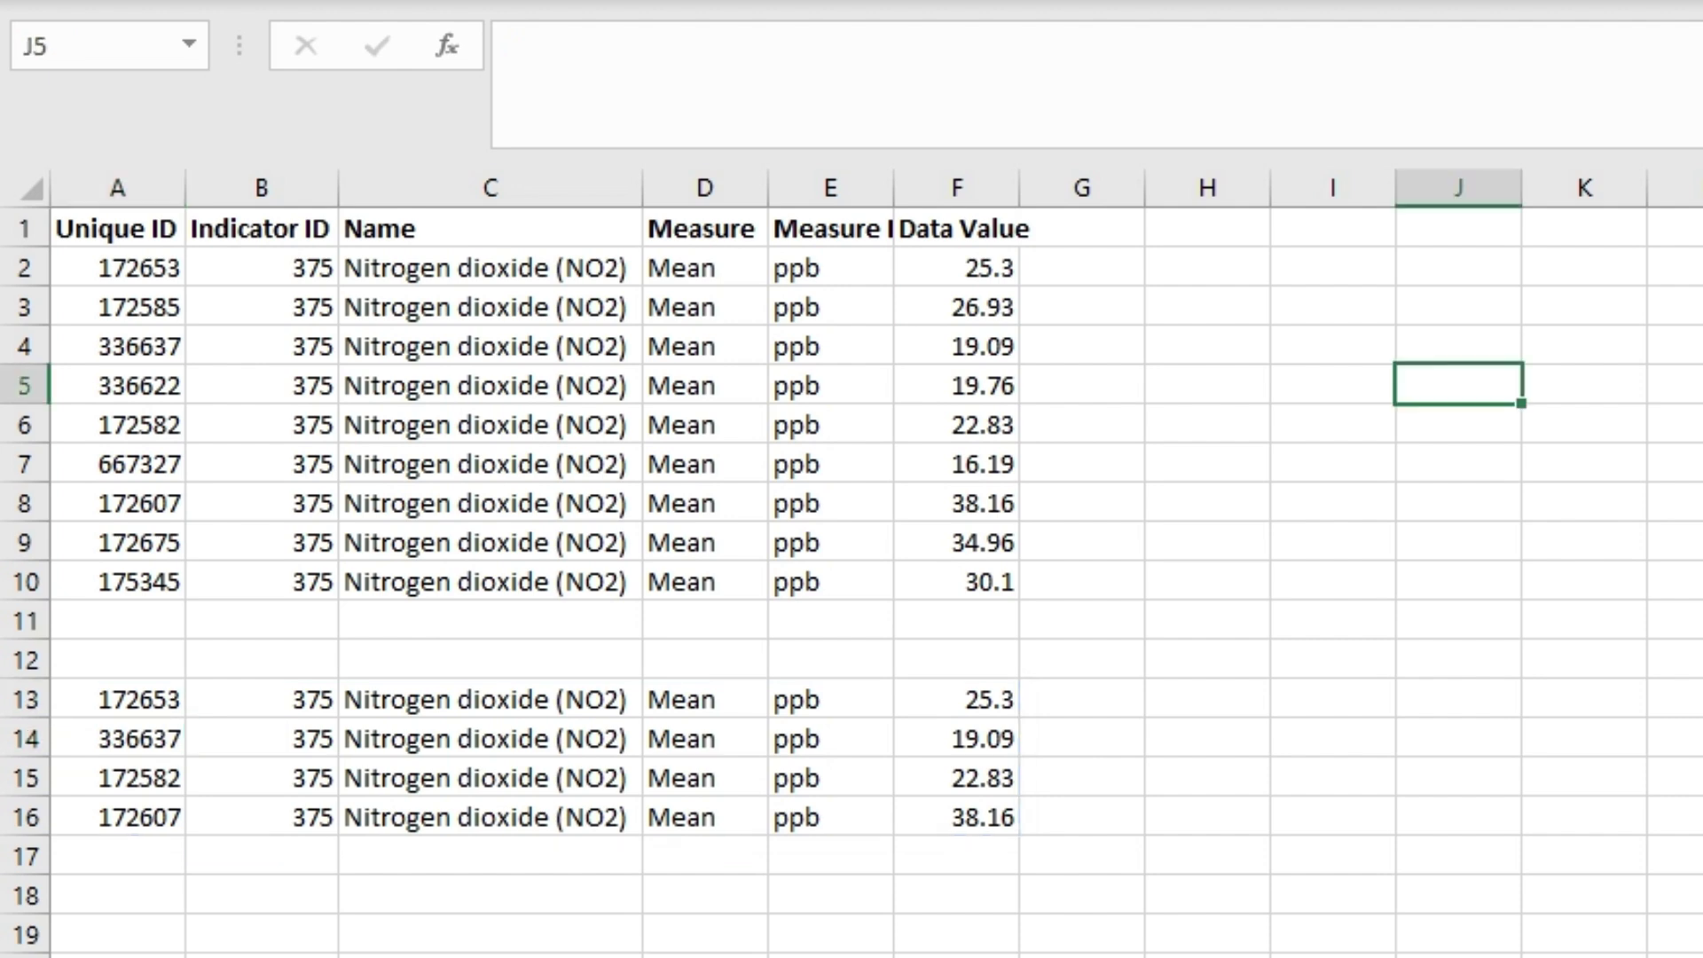
{"action": "left_click", "coordinate": [1332, 385]}
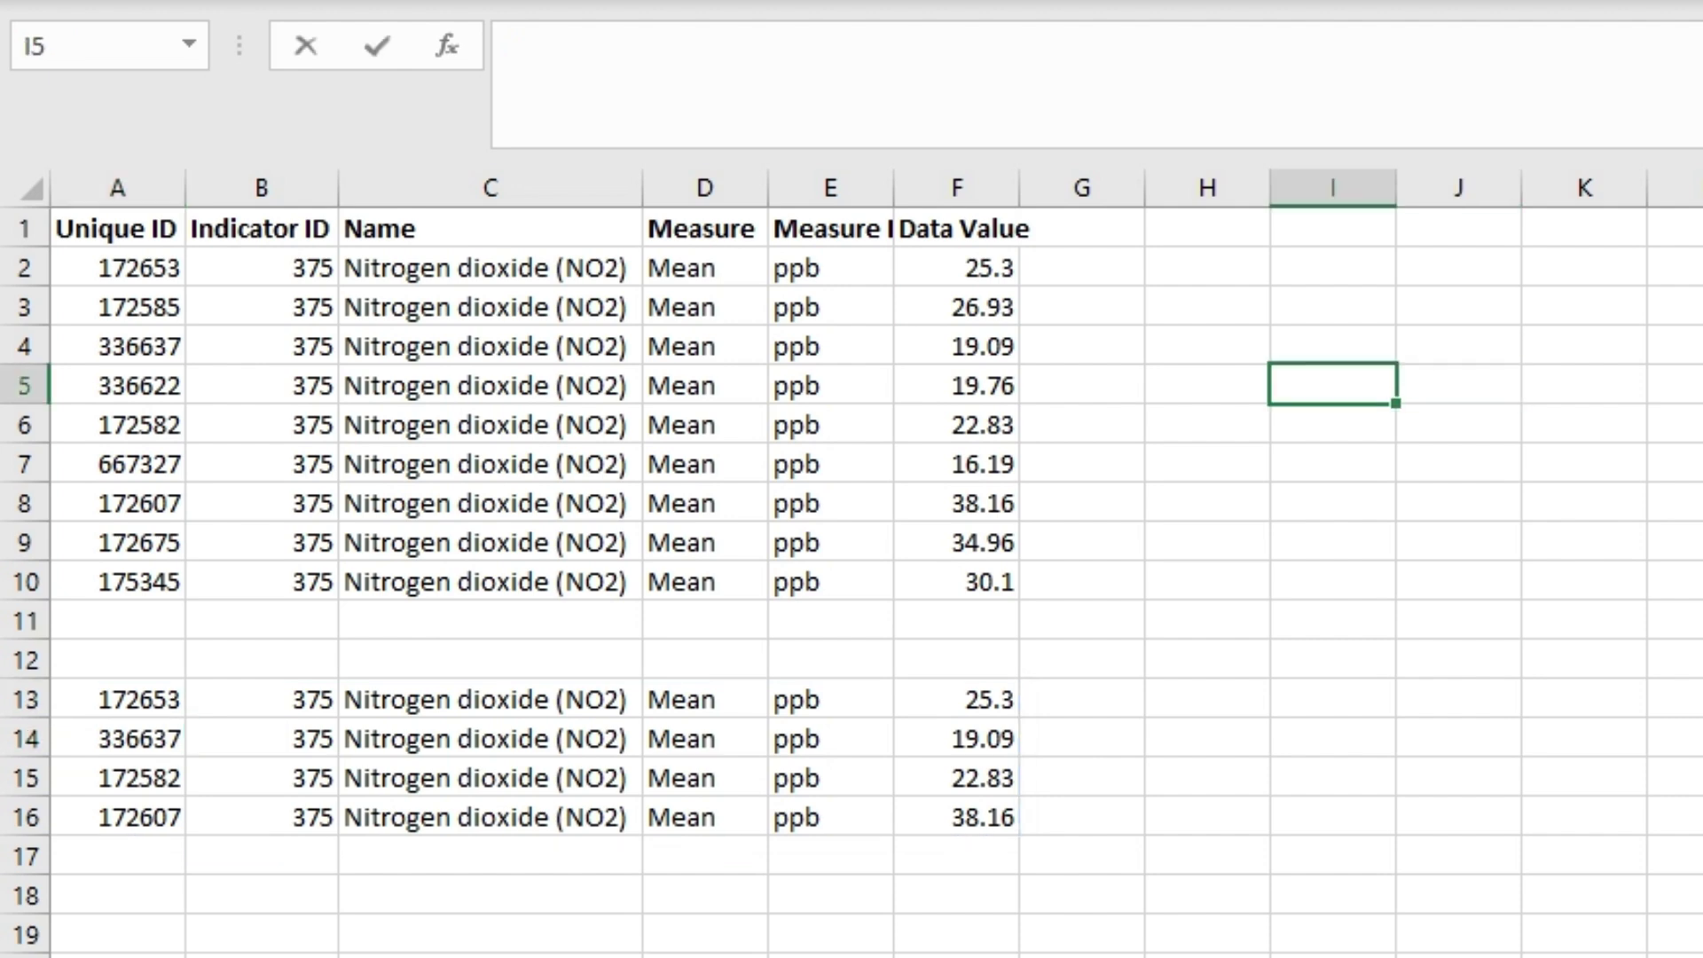
{"action": "type", "text": "1"}
{"action": "key", "text": "Return"}
{"action": "type", "text": "3"}
{"action": "key", "text": "Return"}
{"action": "type", "text": "5"}
{"action": "key", "text": "Return"}
{"action": "type", "text": "7"}
{"action": "key", "text": "Return"}
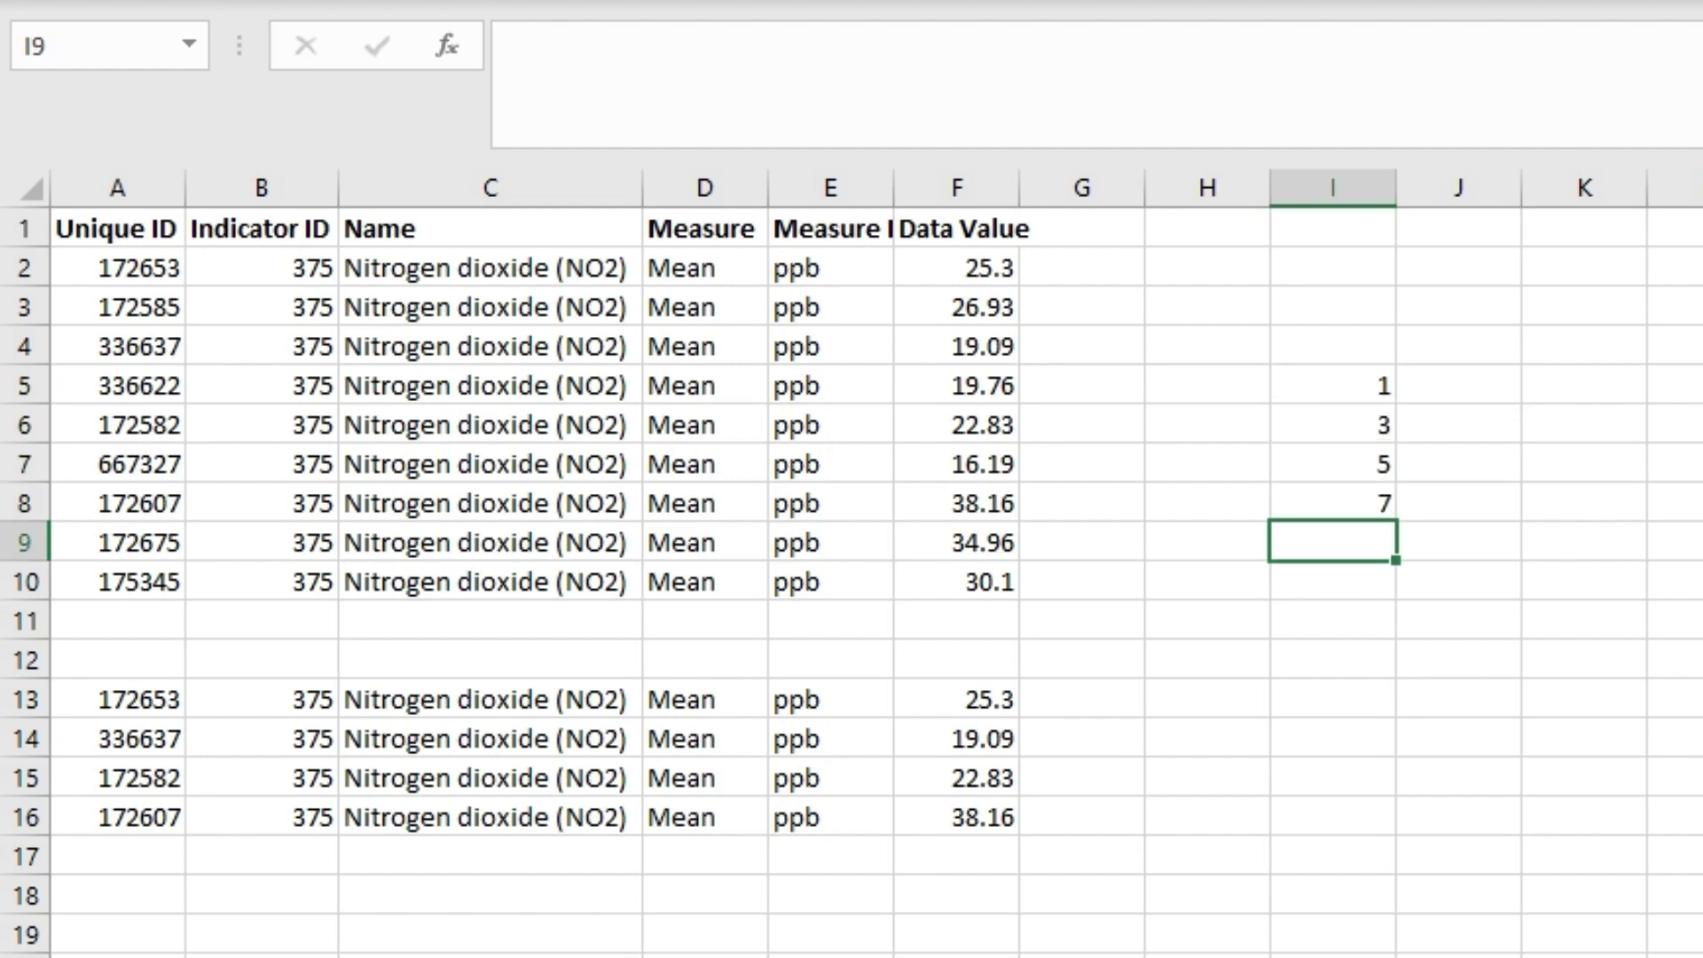
Step: Replace the array constant in the A13 CHOOSEROWS formula with a reference to the range I5:I8
{"action": "left_click_drag", "start_coordinate": [1332, 385], "coordinate": [1332, 504]}
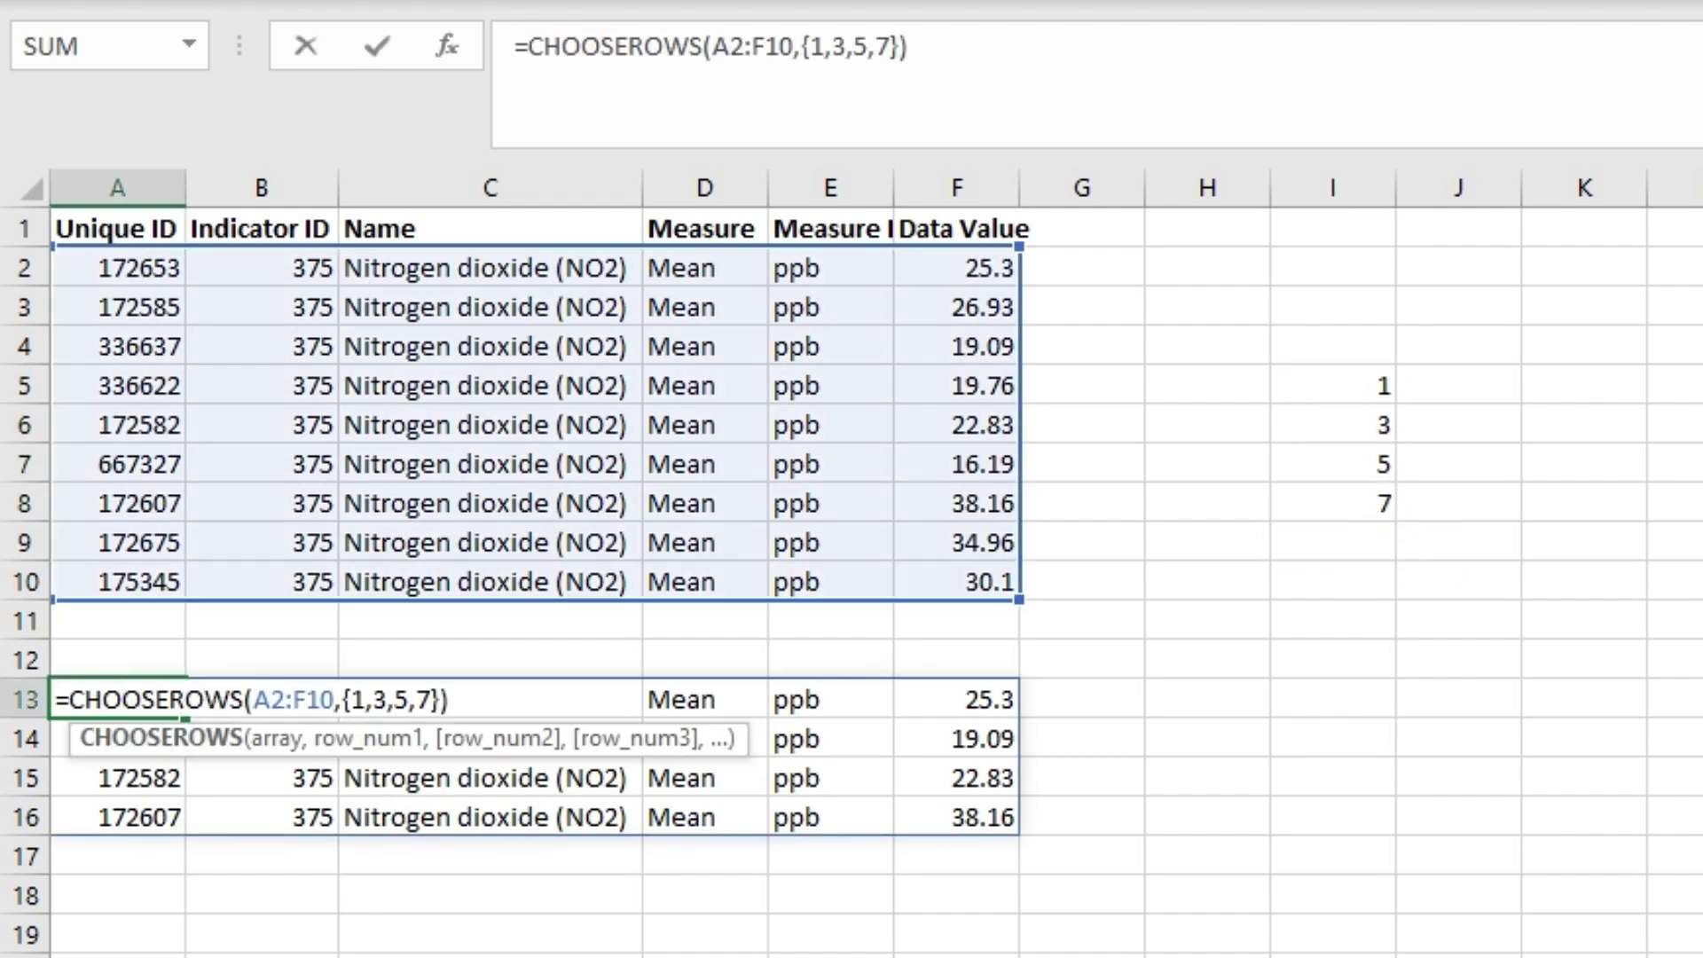
{"action": "key", "text": "Left"}
{"action": "key", "text": "Left"}
{"action": "key", "text": "Right"}
{"action": "key", "text": "BackSpace"}
{"action": "key", "text": "BackSpace"}
{"action": "key", "text": "BackSpace"}
{"action": "key", "text": "BackSpace"}
{"action": "key", "text": "BackSpace"}
{"action": "key", "text": "BackSpace"}
{"action": "key", "text": "BackSpace"}
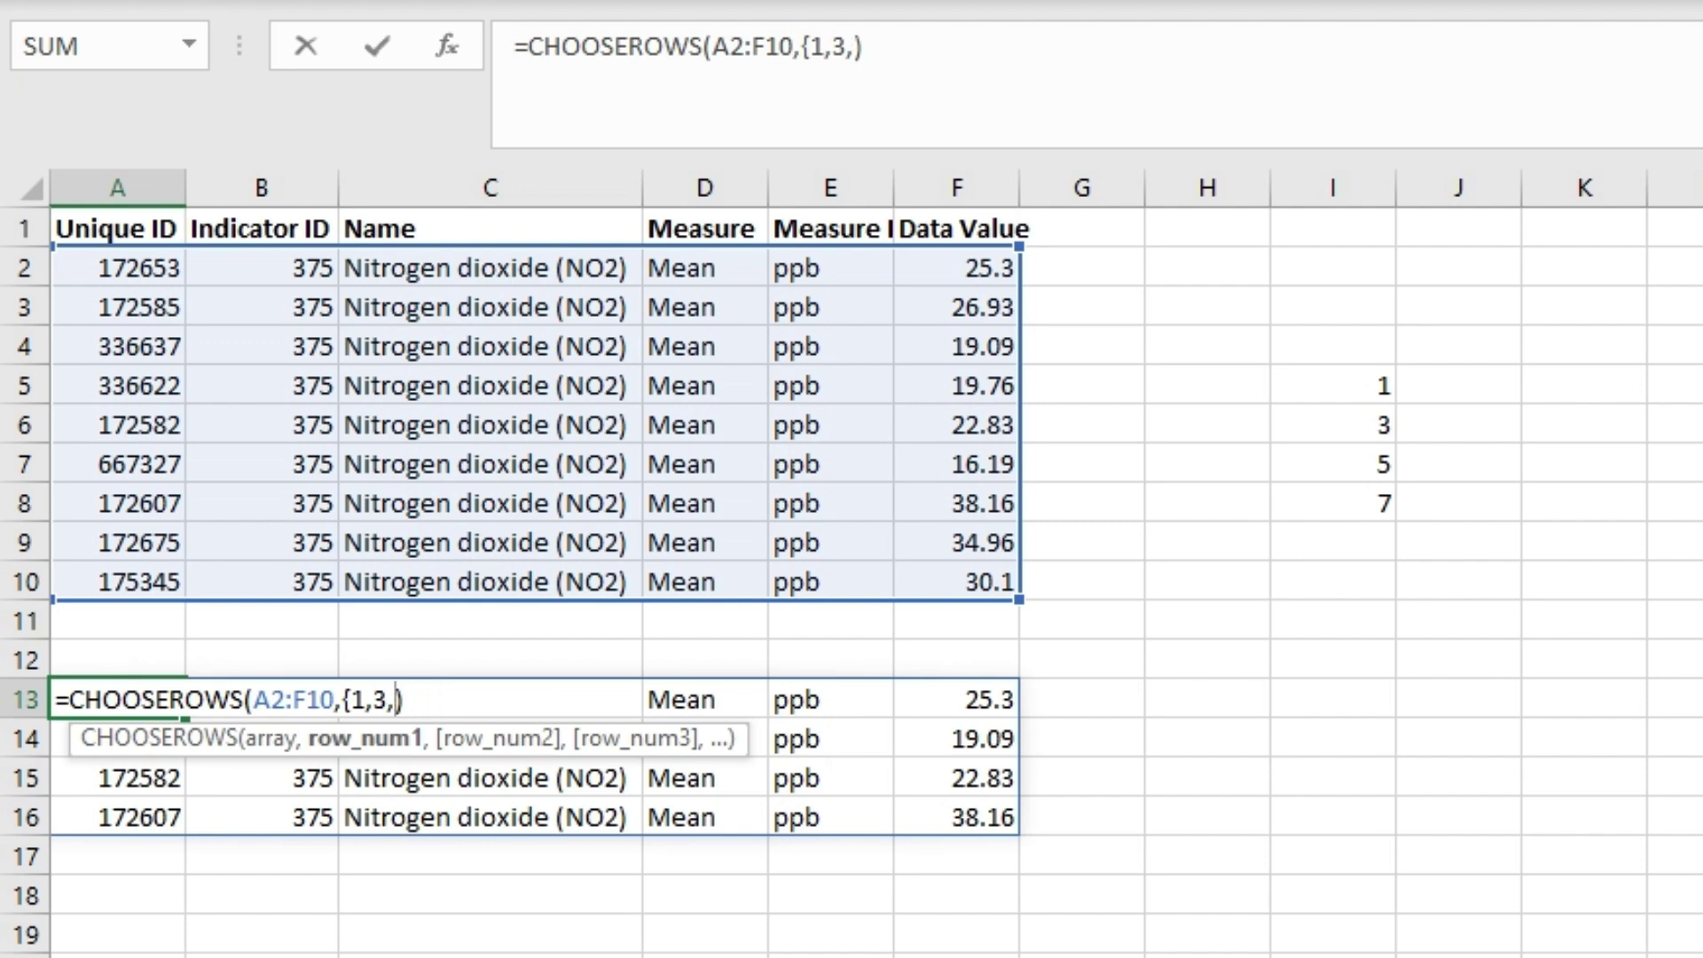
{"action": "key", "text": "BackSpace"}
{"action": "key", "text": "BackSpace"}
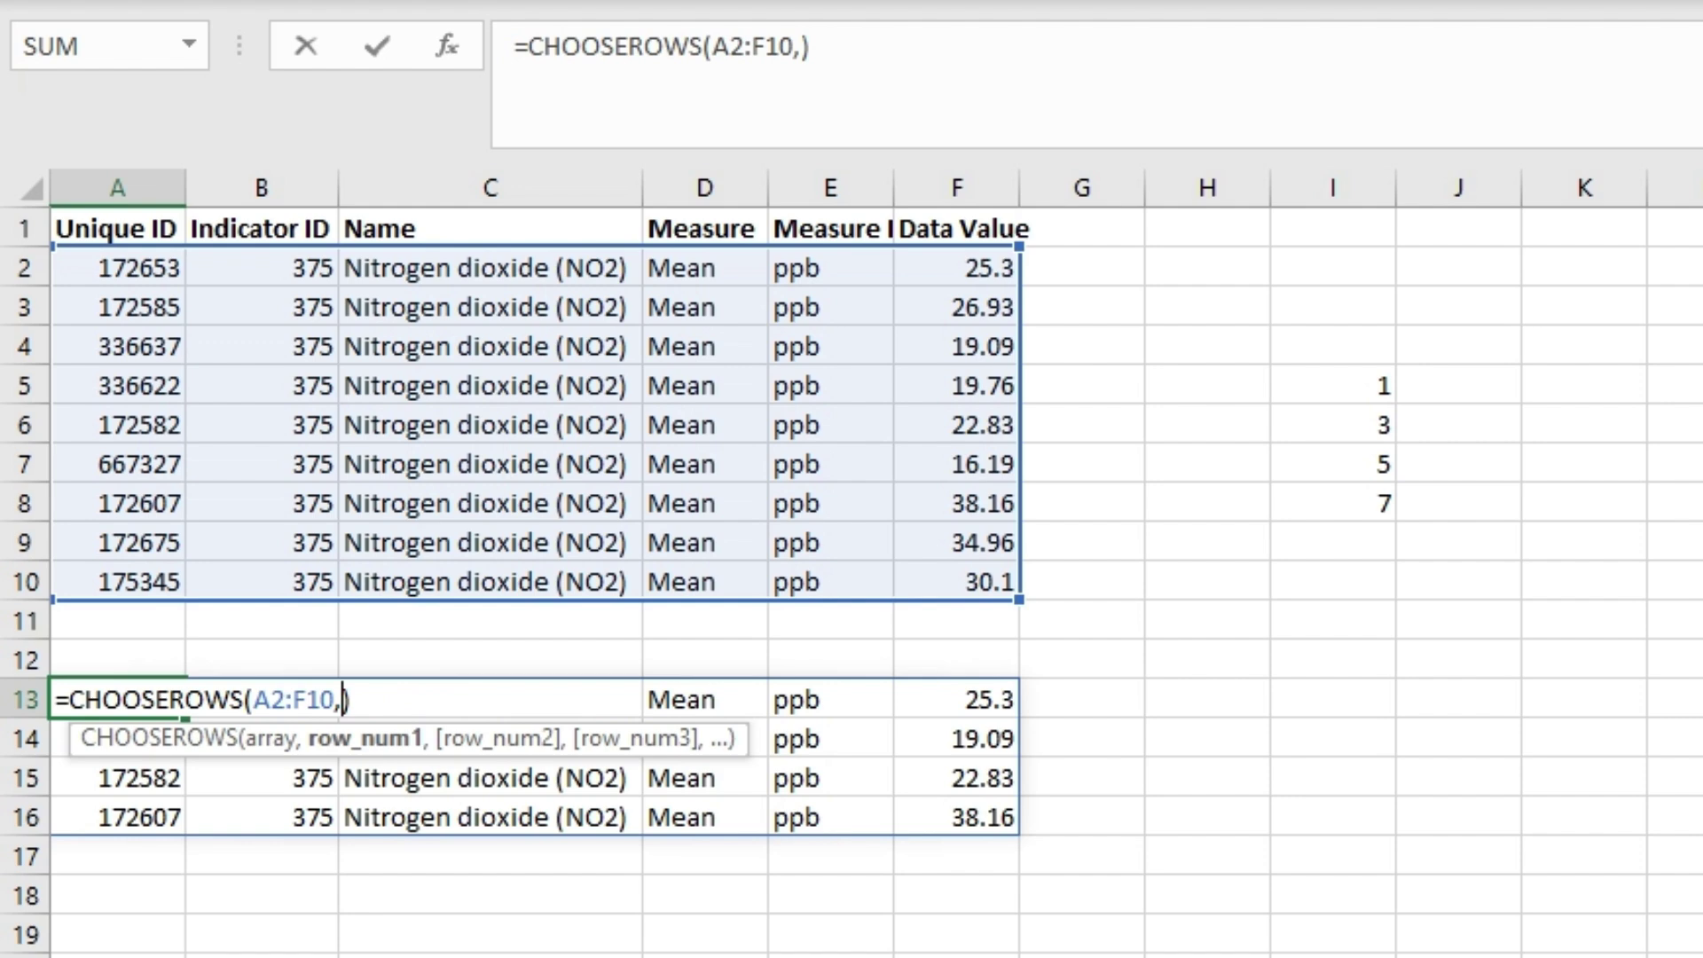
{"action": "left_click_drag", "start_coordinate": [1366, 388], "coordinate": [1373, 506]}
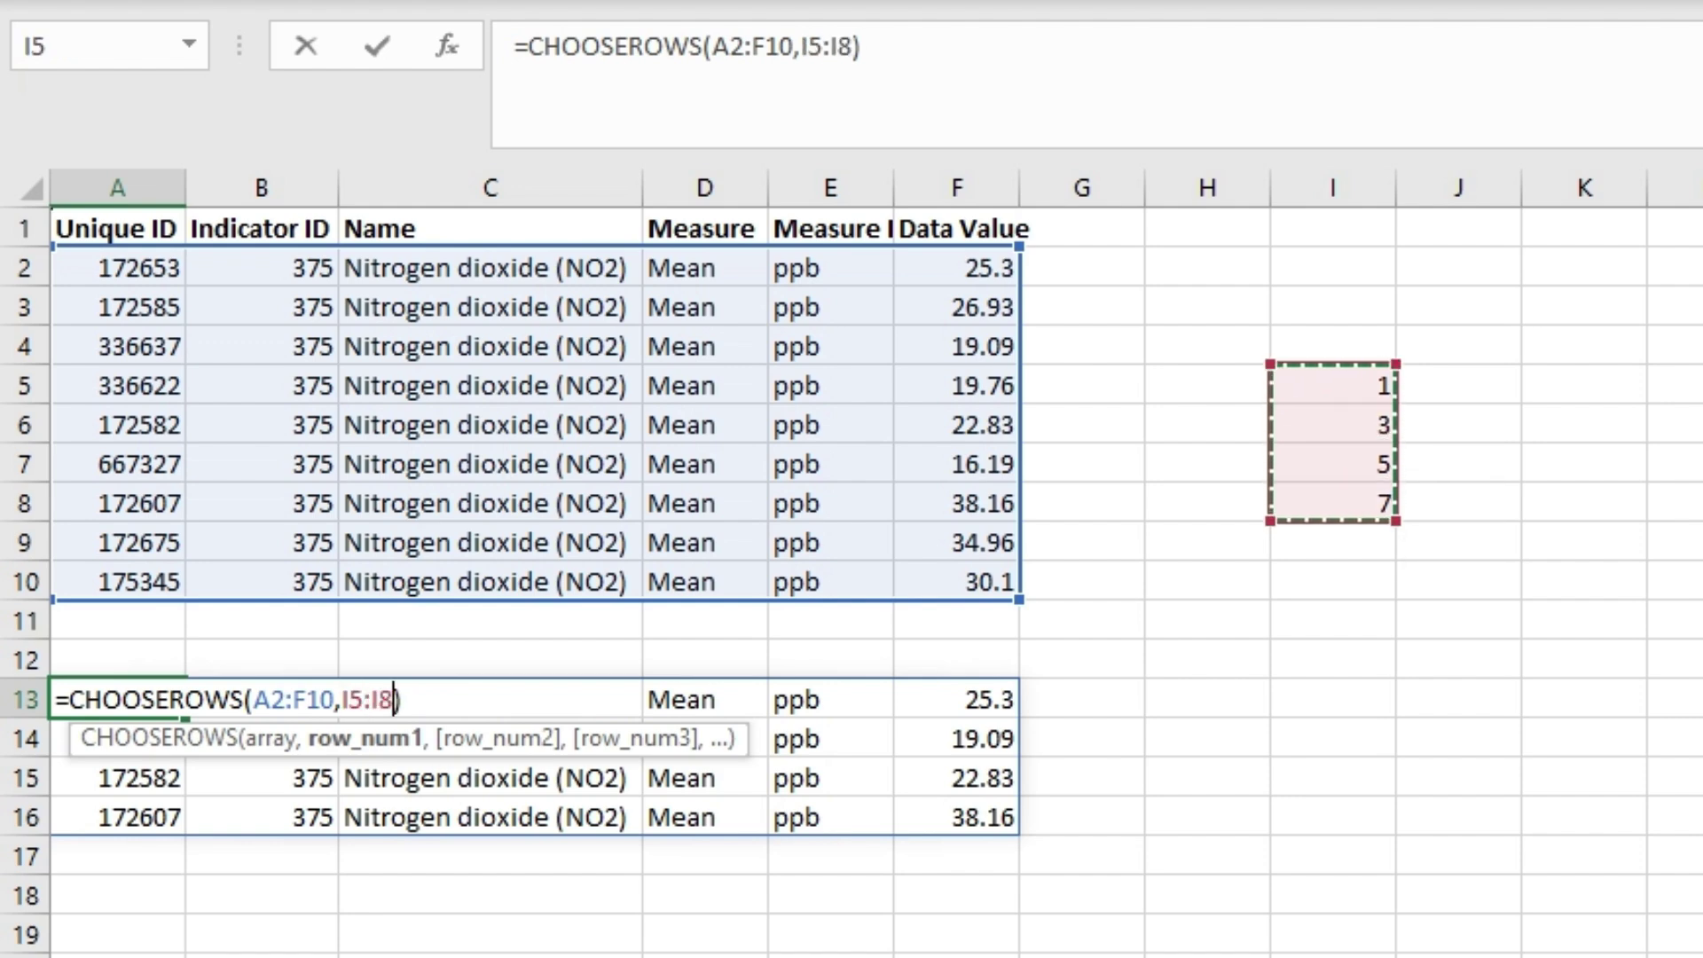
{"action": "key", "text": "Return"}
{"action": "key", "text": "Return"}
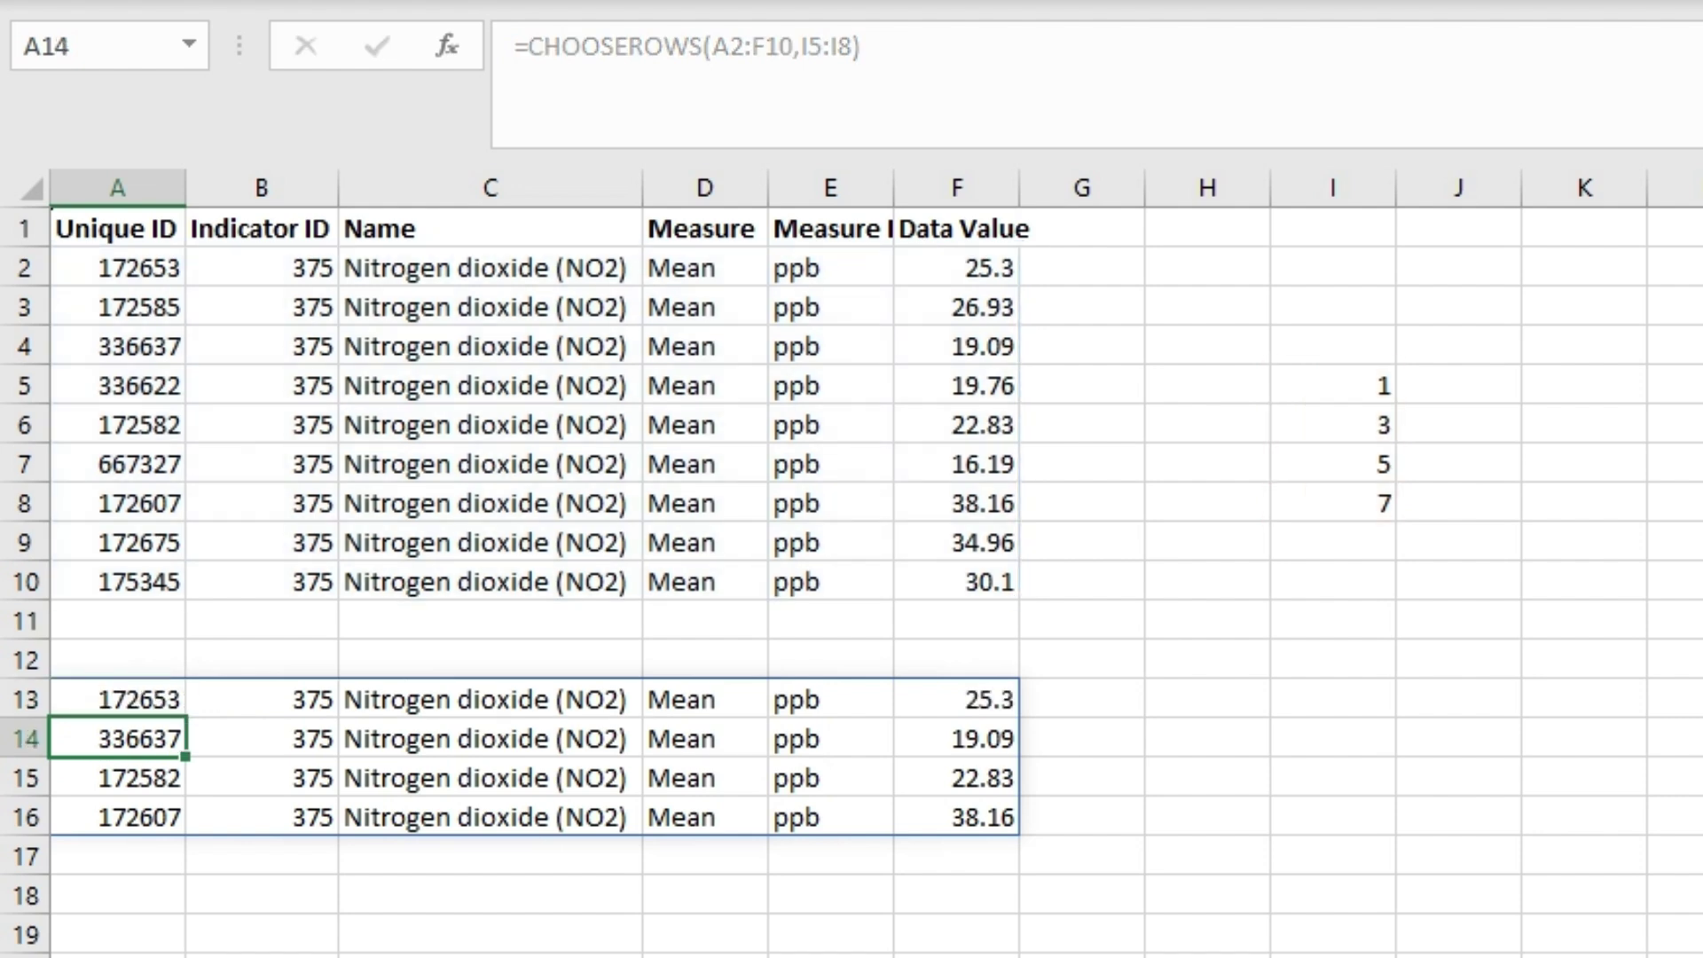
Step: Clear the CHOOSEROWS formula from A13 and the row numbers from I5:I8
{"action": "key", "text": "Up"}
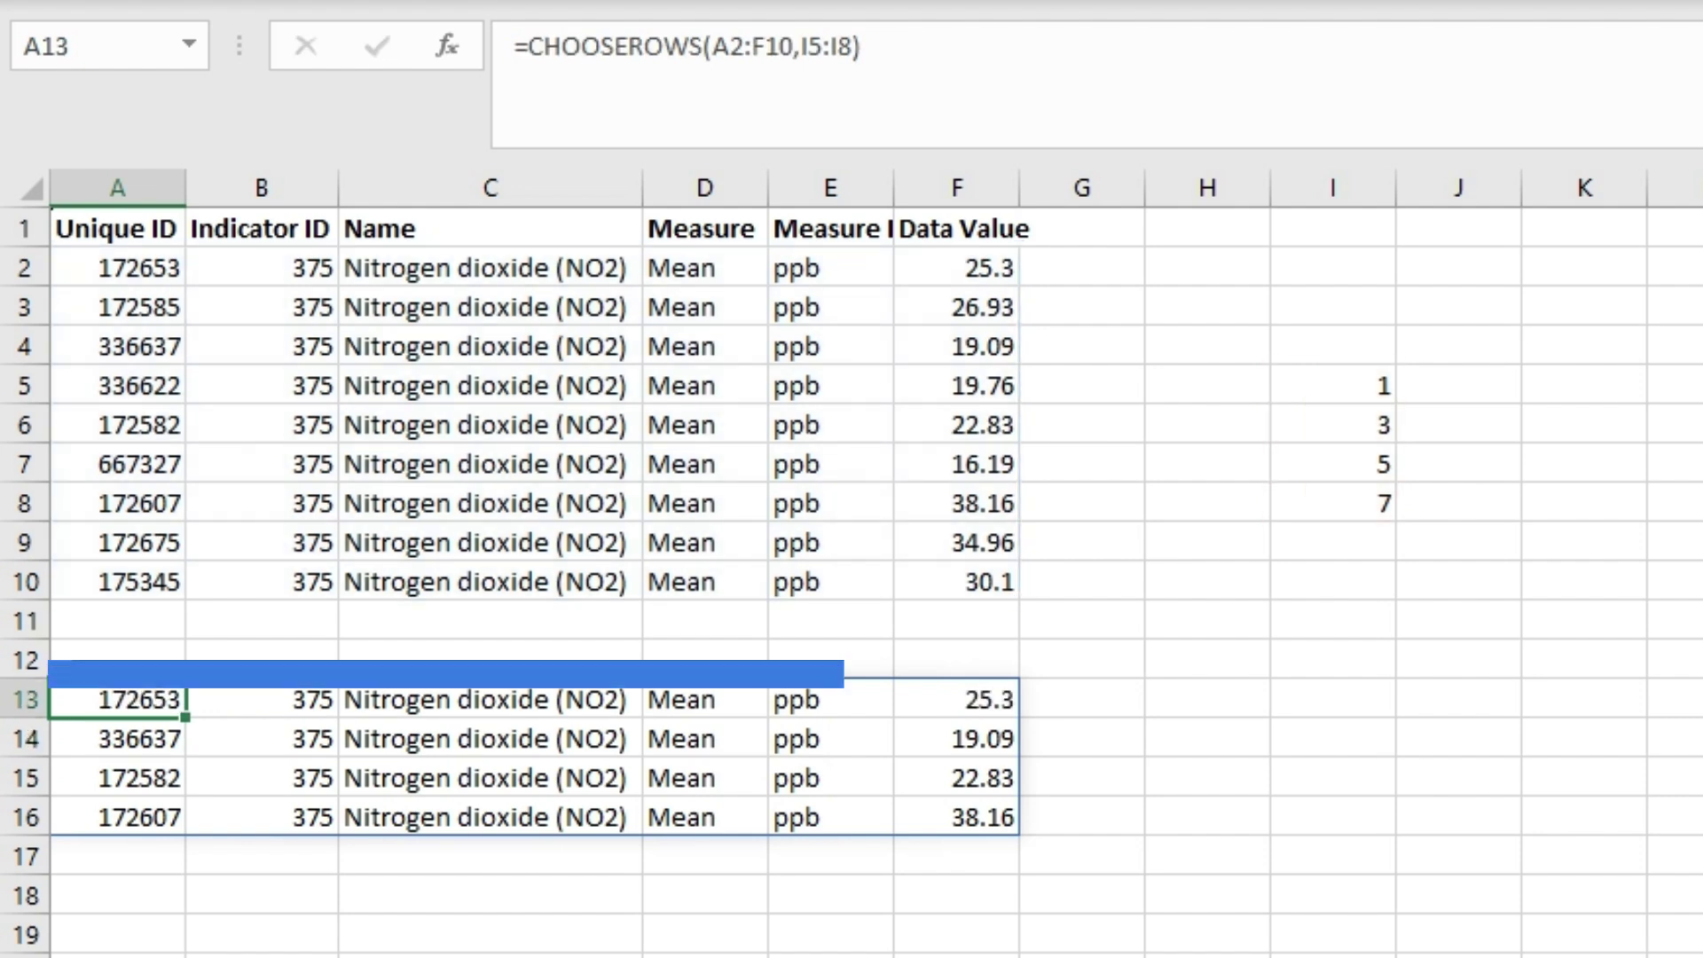
{"action": "key", "text": "Delete"}
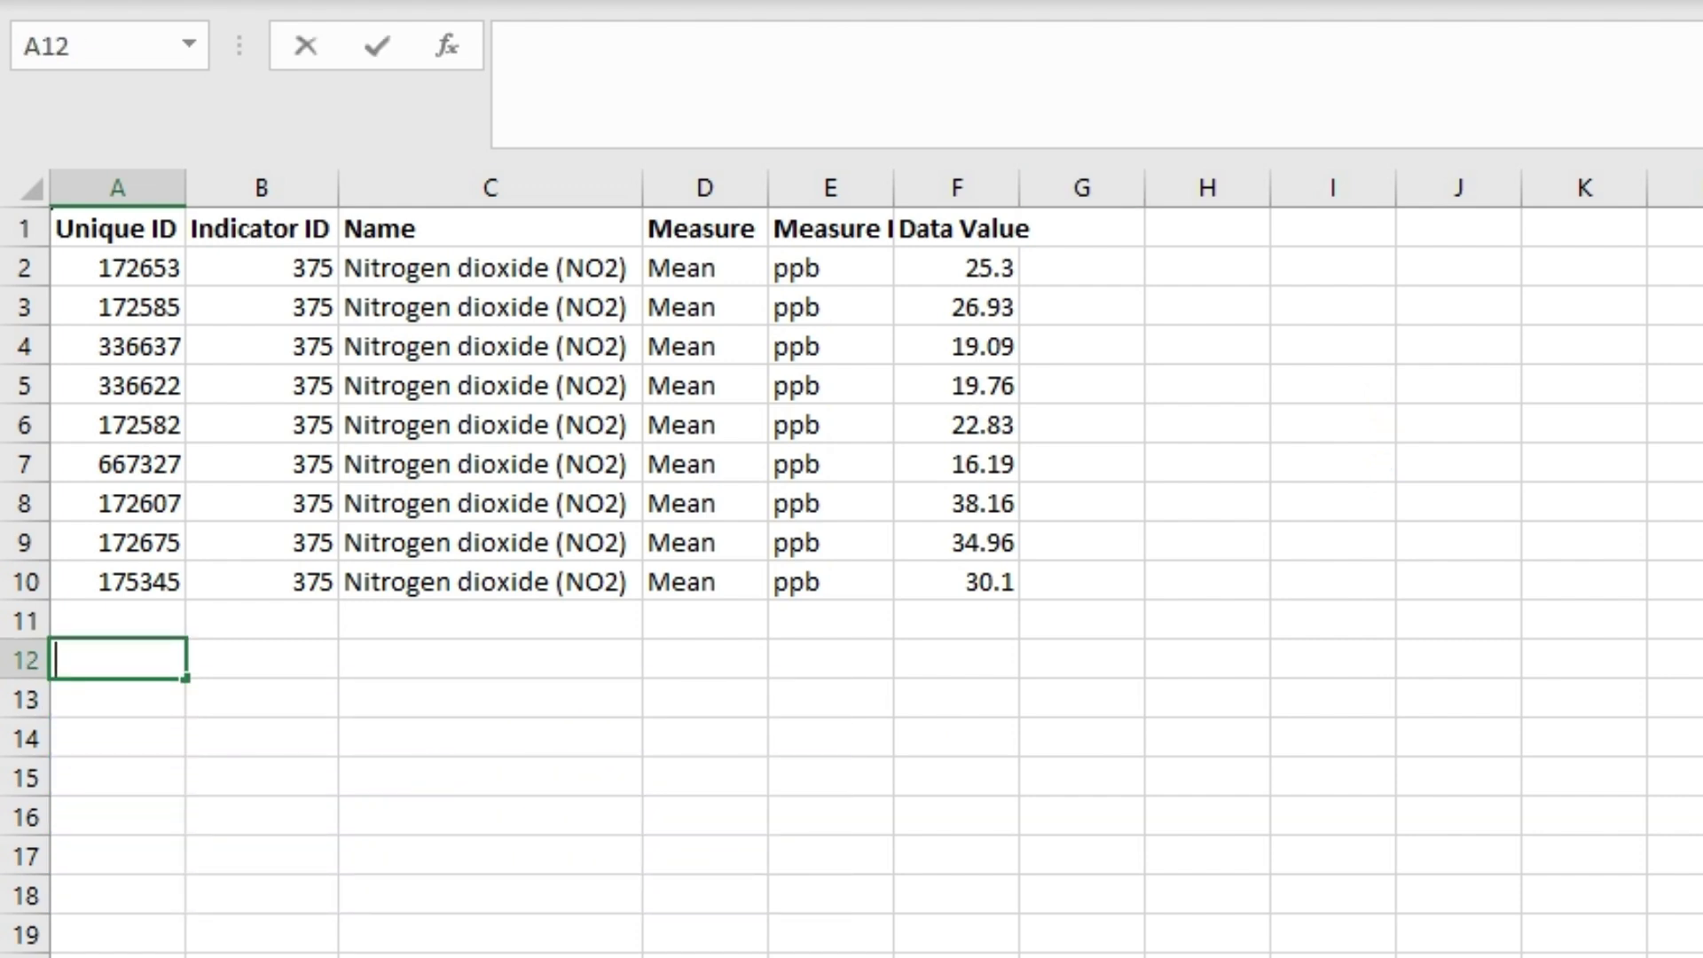
{"action": "key", "text": "Tab"}
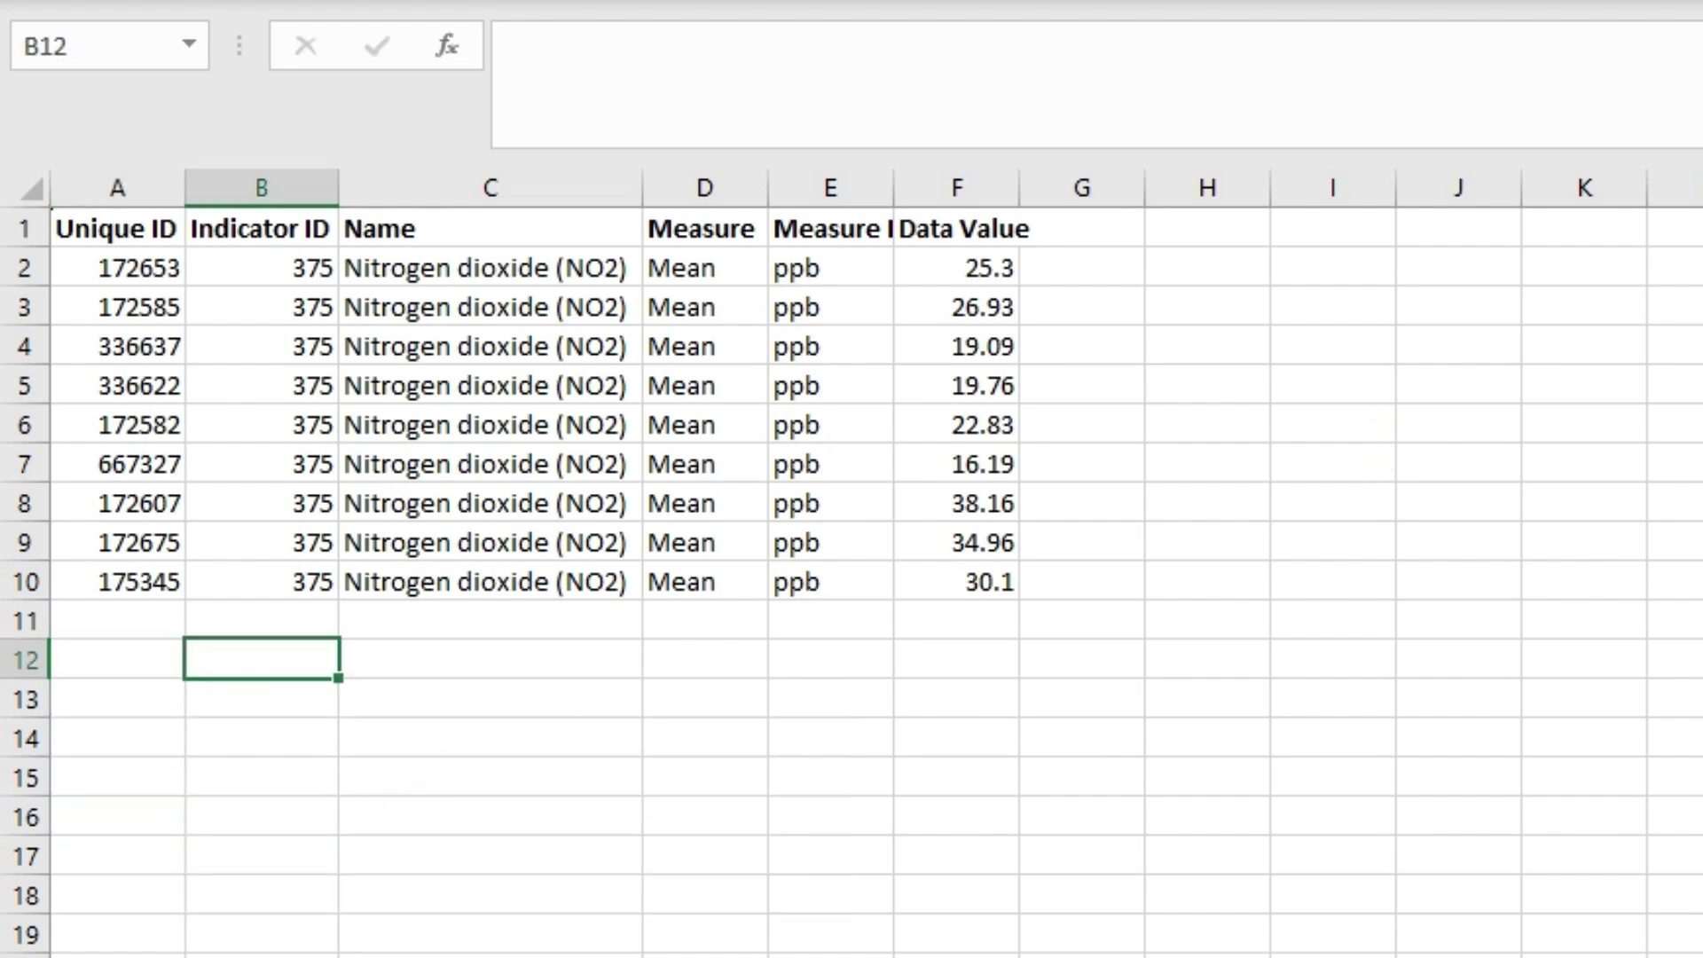
{"action": "left_click_drag", "start_coordinate": [117, 268], "coordinate": [830, 581]}
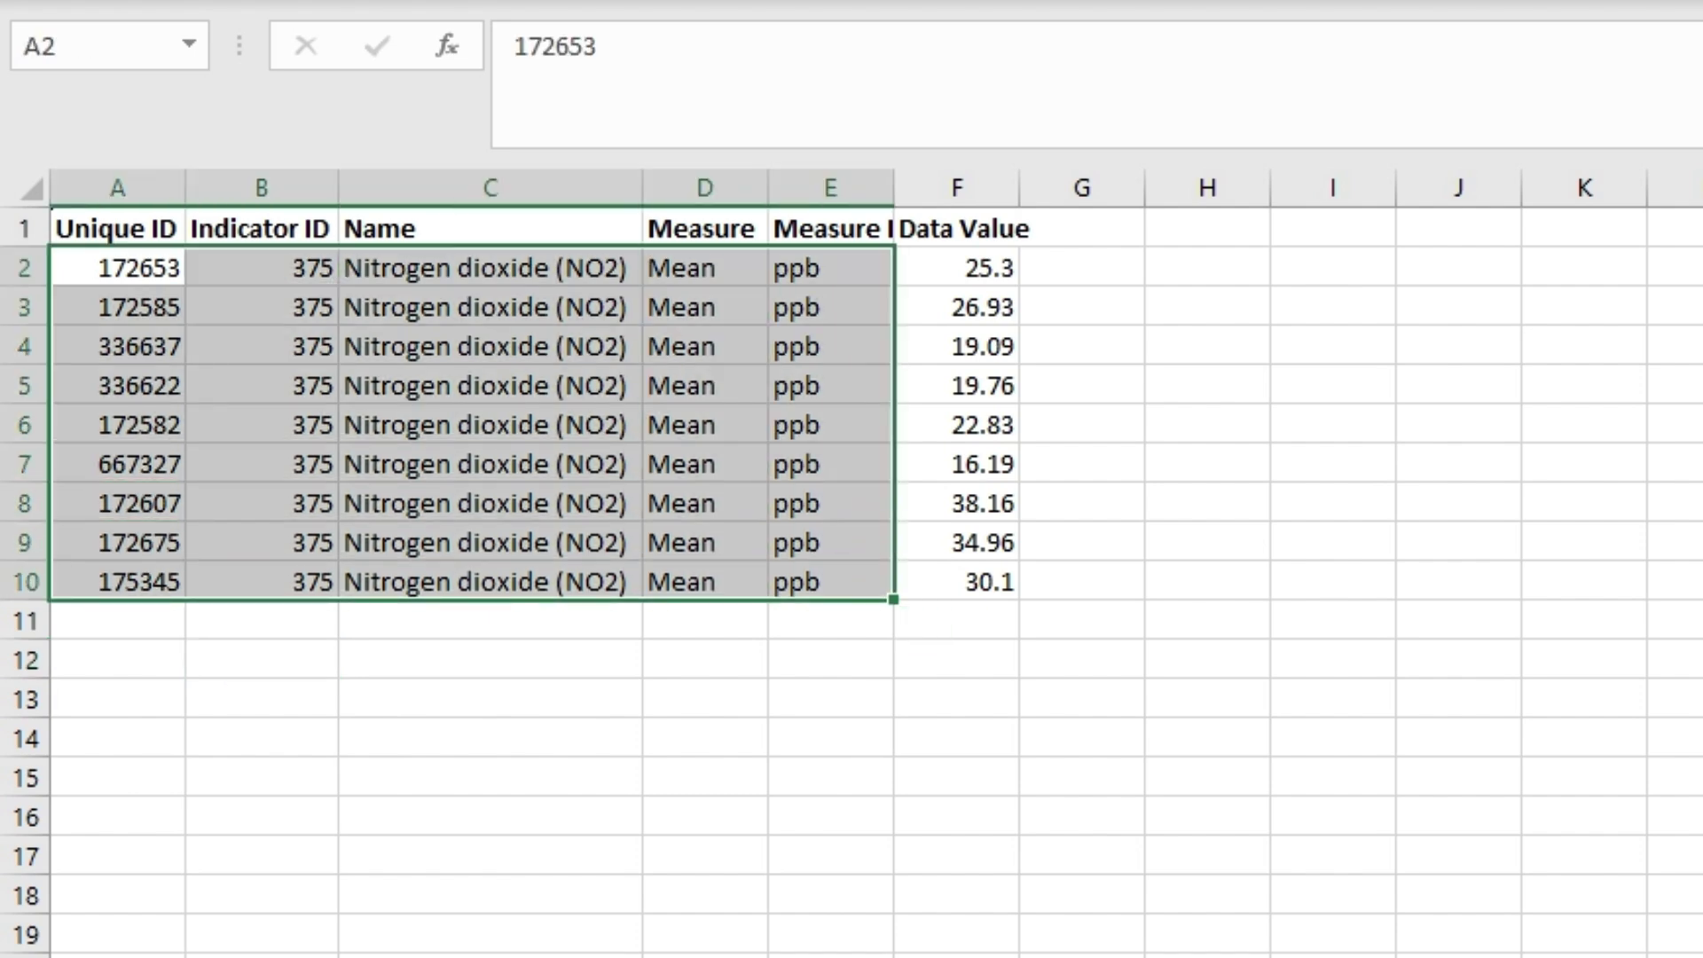
Step: List the odd row numbers 1, 3, 5, 7 and 9 in cells A12 to A16
{"action": "left_click", "coordinate": [117, 661]}
{"action": "type", "text": "1"}
{"action": "key", "text": "Return"}
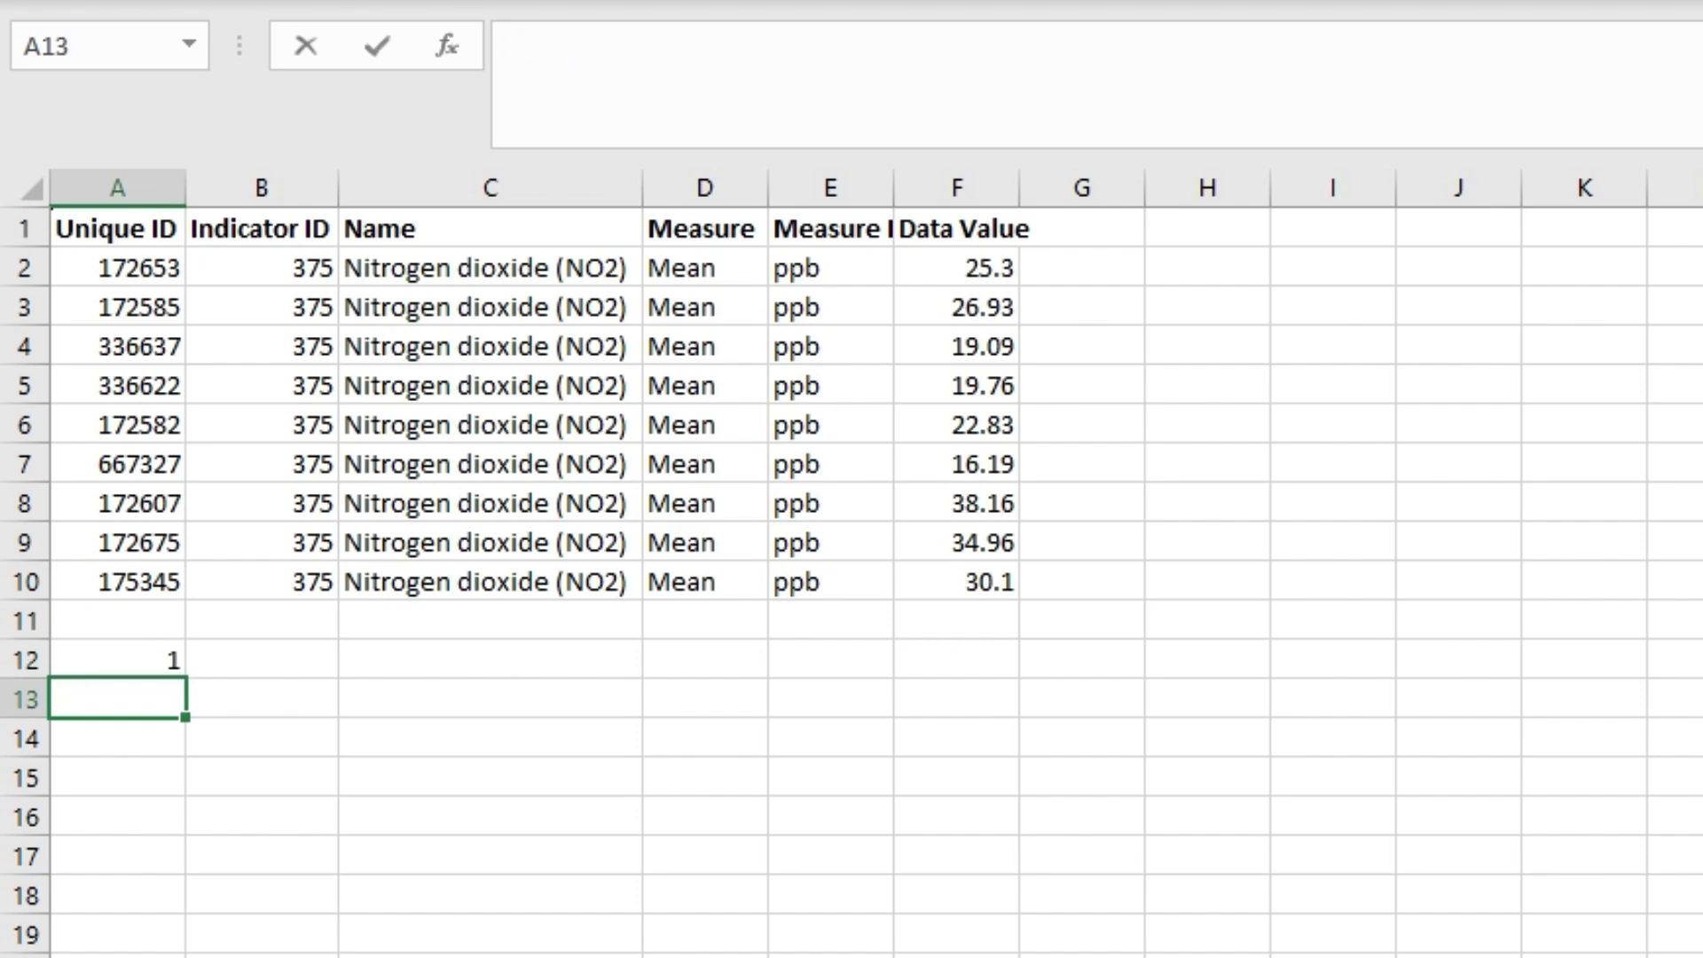
{"action": "type", "text": "3"}
{"action": "key", "text": "Return"}
{"action": "type", "text": "5"}
{"action": "key", "text": "Return"}
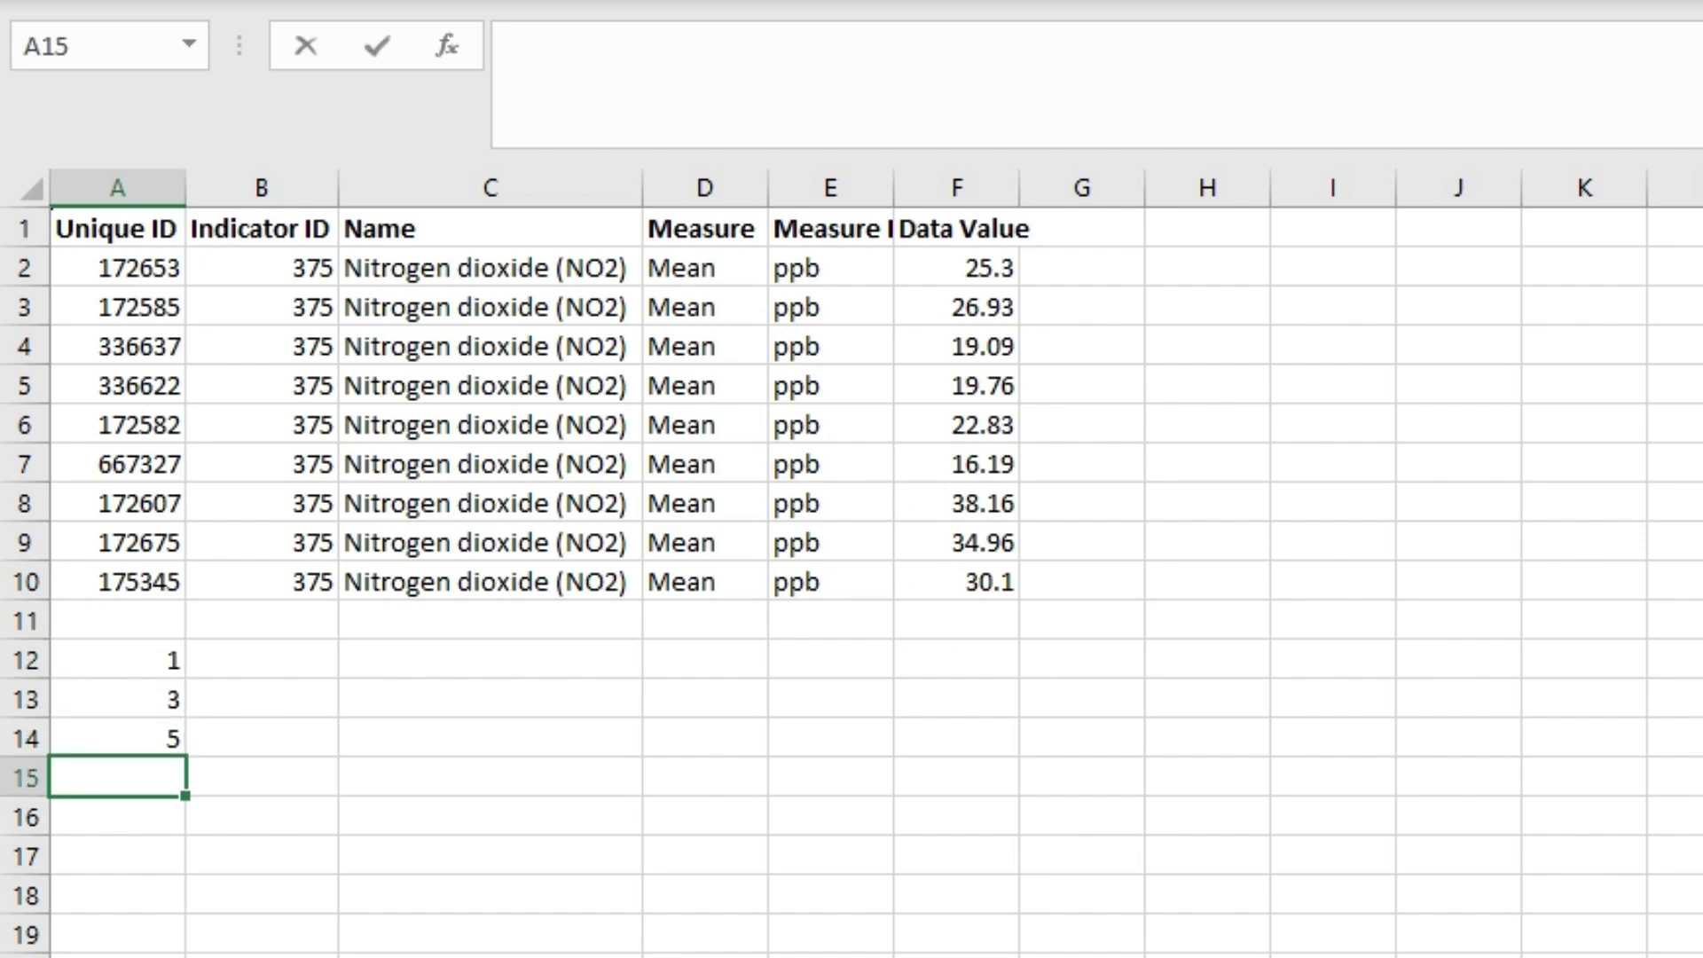
{"action": "type", "text": "7"}
{"action": "key", "text": "Return"}
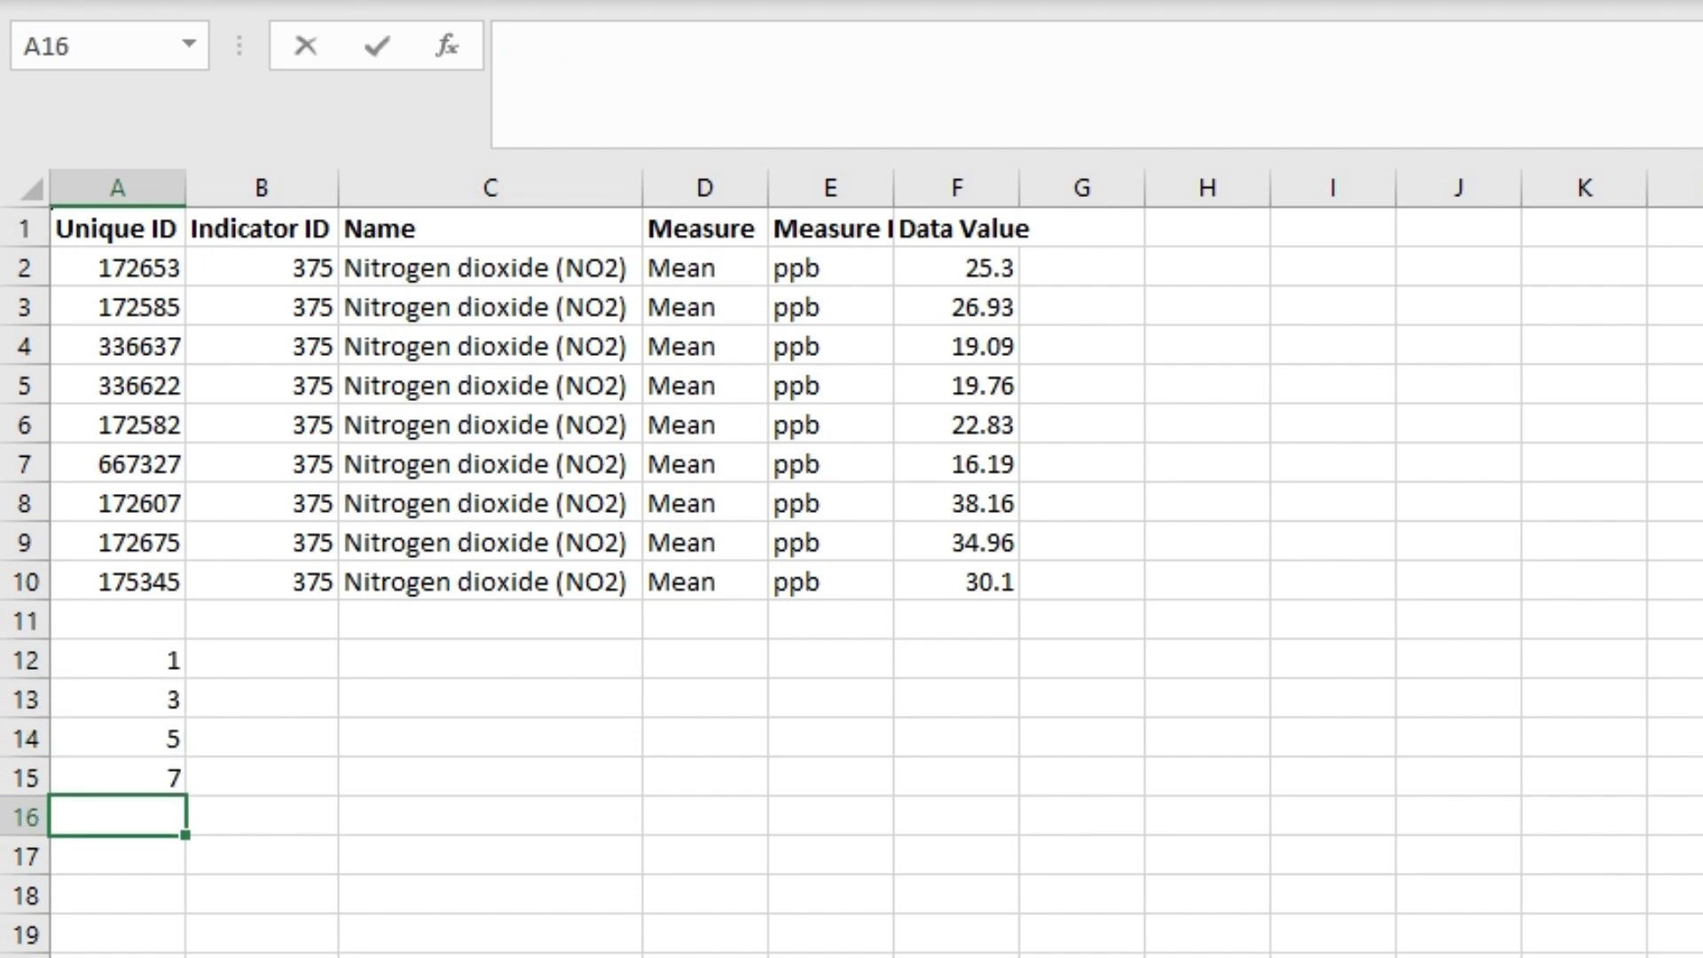
{"action": "type", "text": "9"}
{"action": "key", "text": "Return"}
Step: Clear the list of odd row numbers from A12:A16
{"action": "left_click", "coordinate": [262, 700]}
{"action": "left_click_drag", "start_coordinate": [117, 660], "coordinate": [116, 815]}
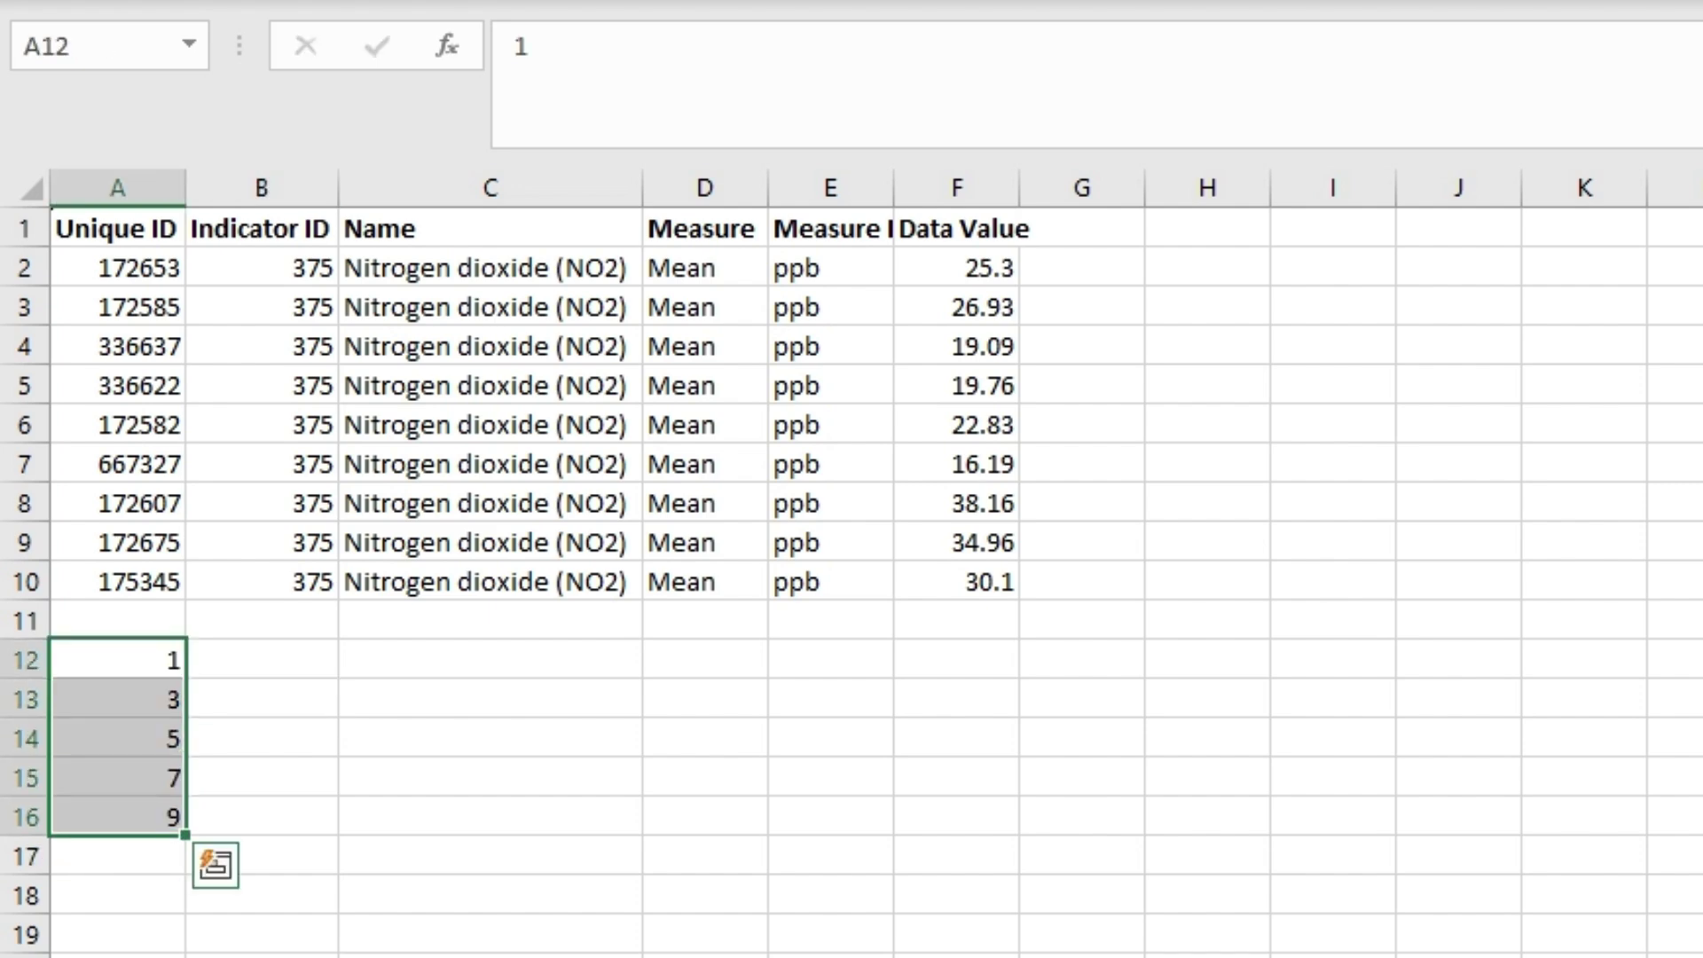
{"action": "left_click", "coordinate": [262, 660]}
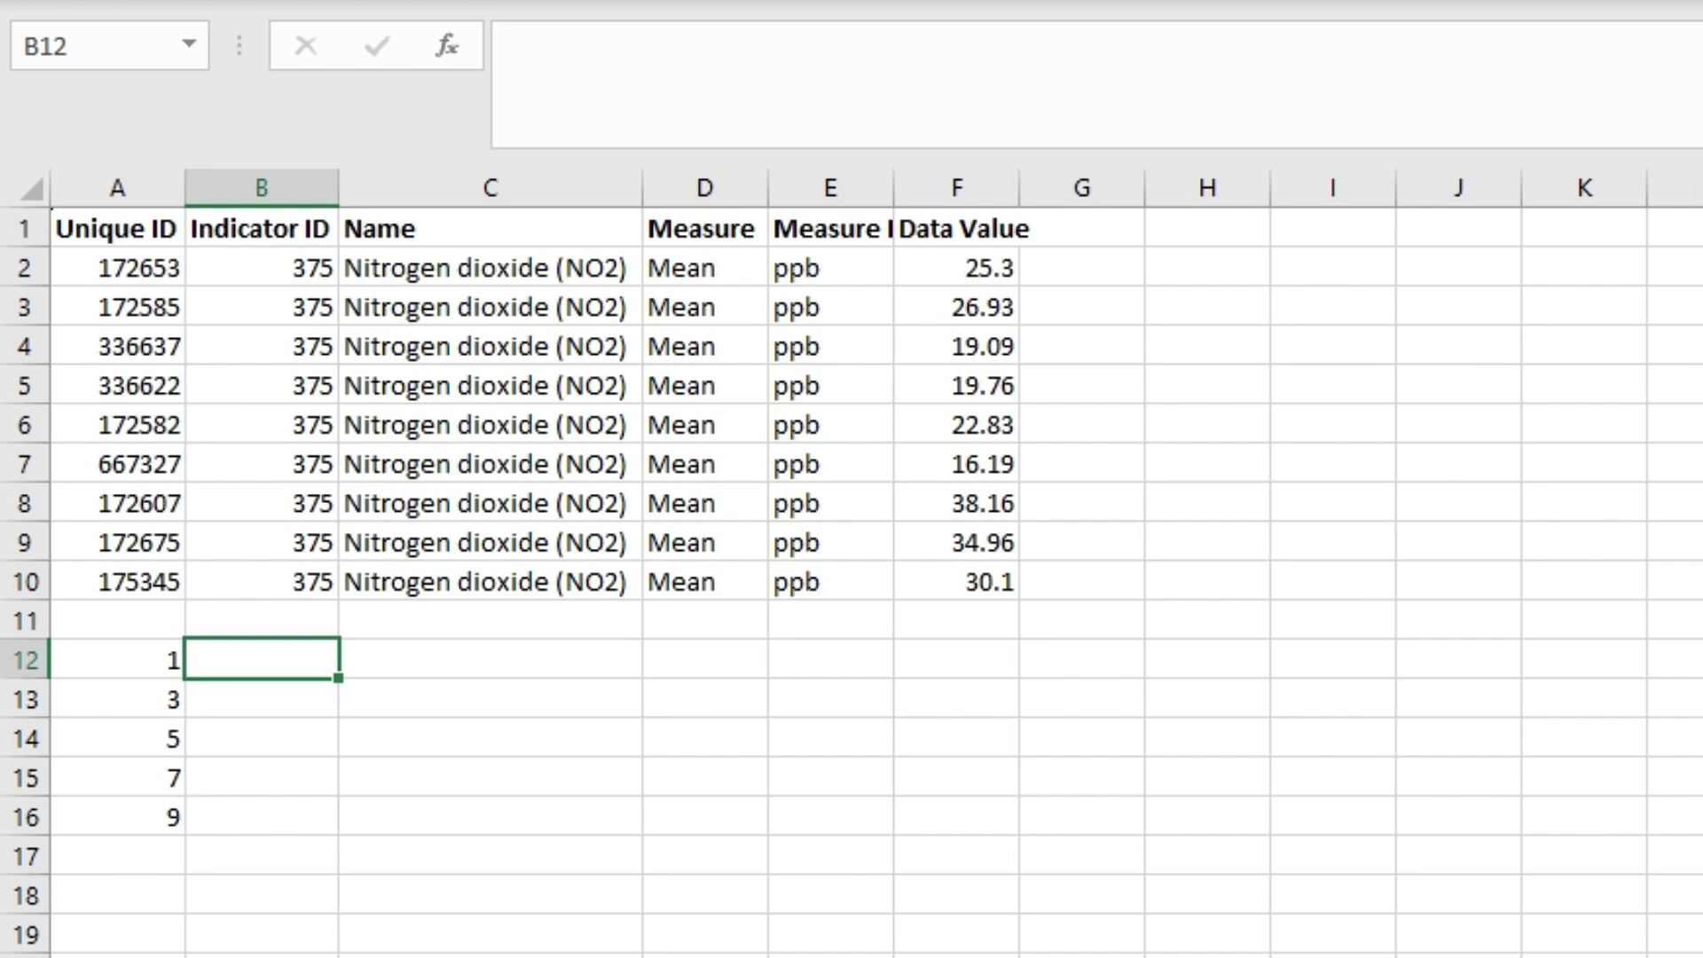
{"action": "left_click", "coordinate": [117, 660]}
{"action": "left_click_drag", "start_coordinate": [117, 660], "coordinate": [118, 816]}
{"action": "key", "text": "Delete"}
Step: Start a CHOOSEROWS formula in A12 with A2:F10 as the array and SEQUENCE as its row-number argument
{"action": "left_click", "coordinate": [117, 660]}
{"action": "type", "text": "==choo"}
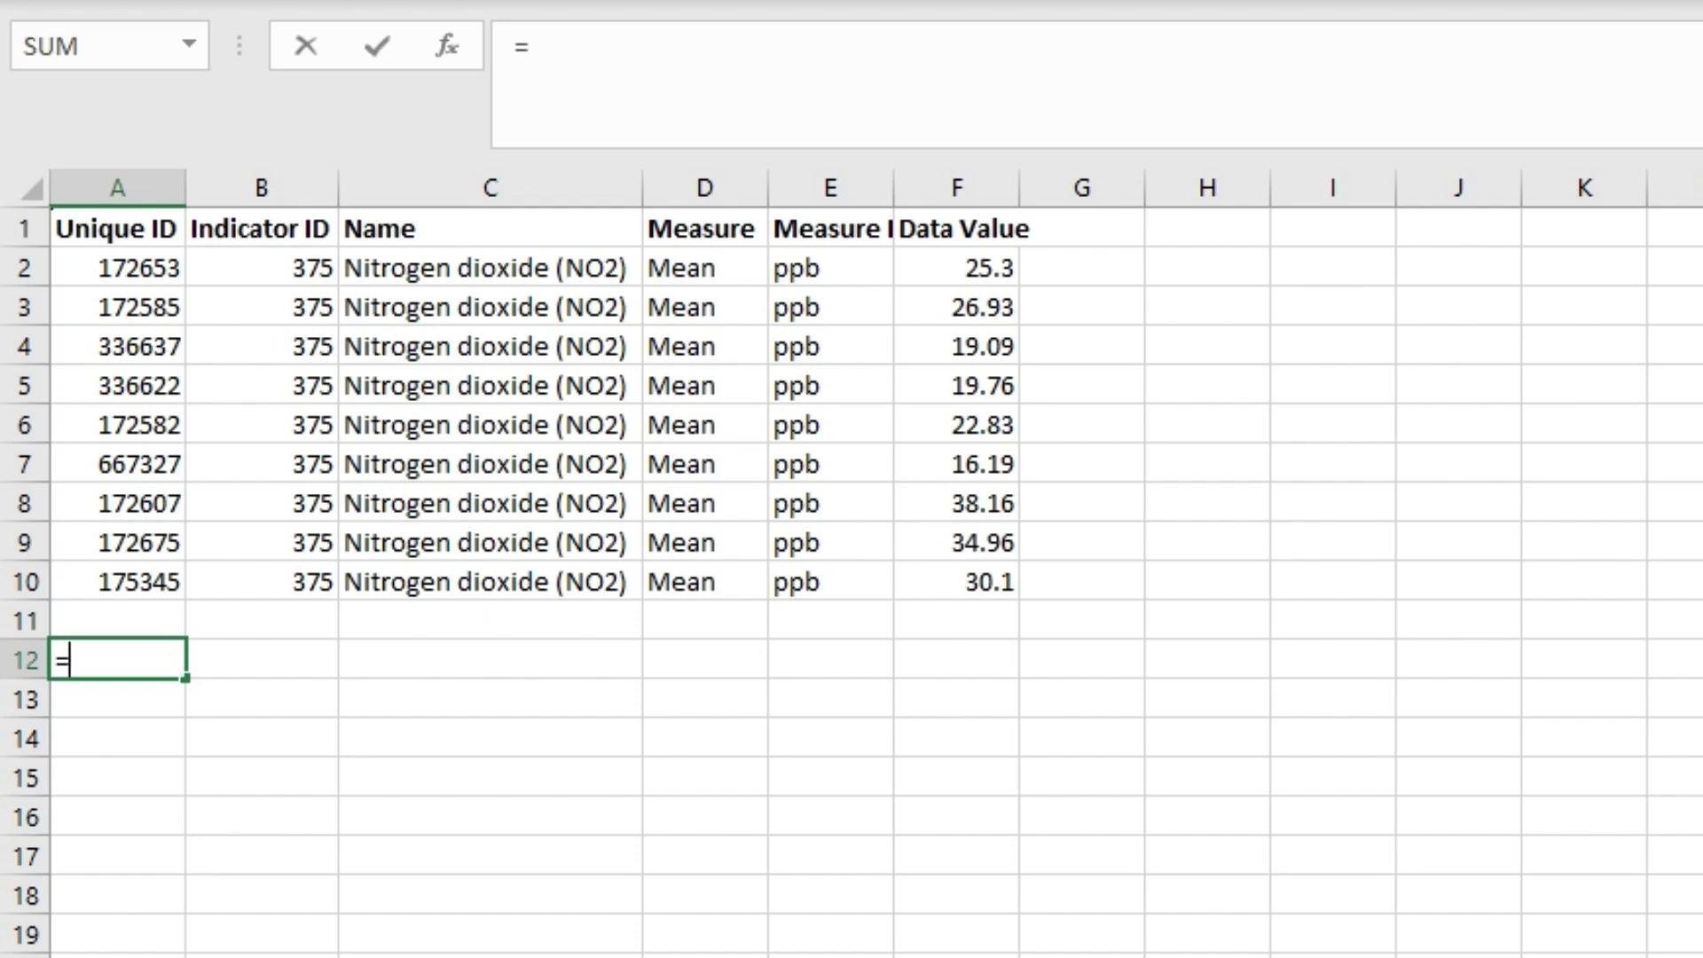
{"action": "key", "text": "Down"}
{"action": "key", "text": "Down"}
{"action": "key", "text": "Tab"}
{"action": "left_click_drag", "start_coordinate": [117, 268], "coordinate": [957, 582]}
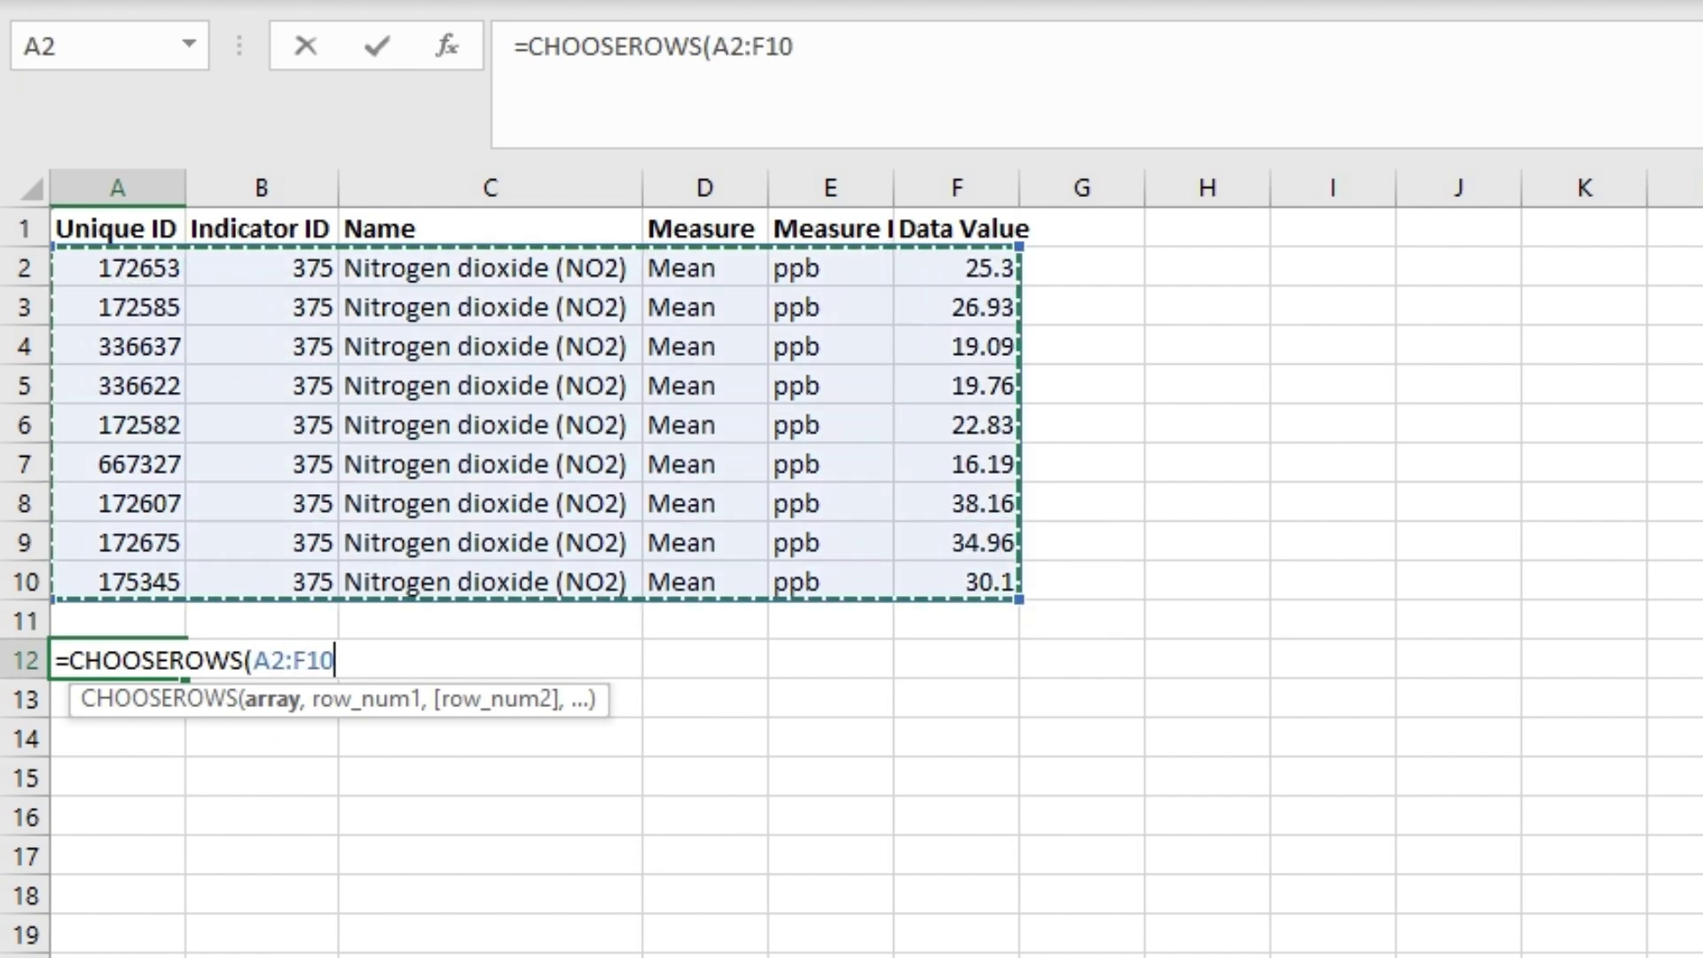
{"action": "type", "text": ",s"}
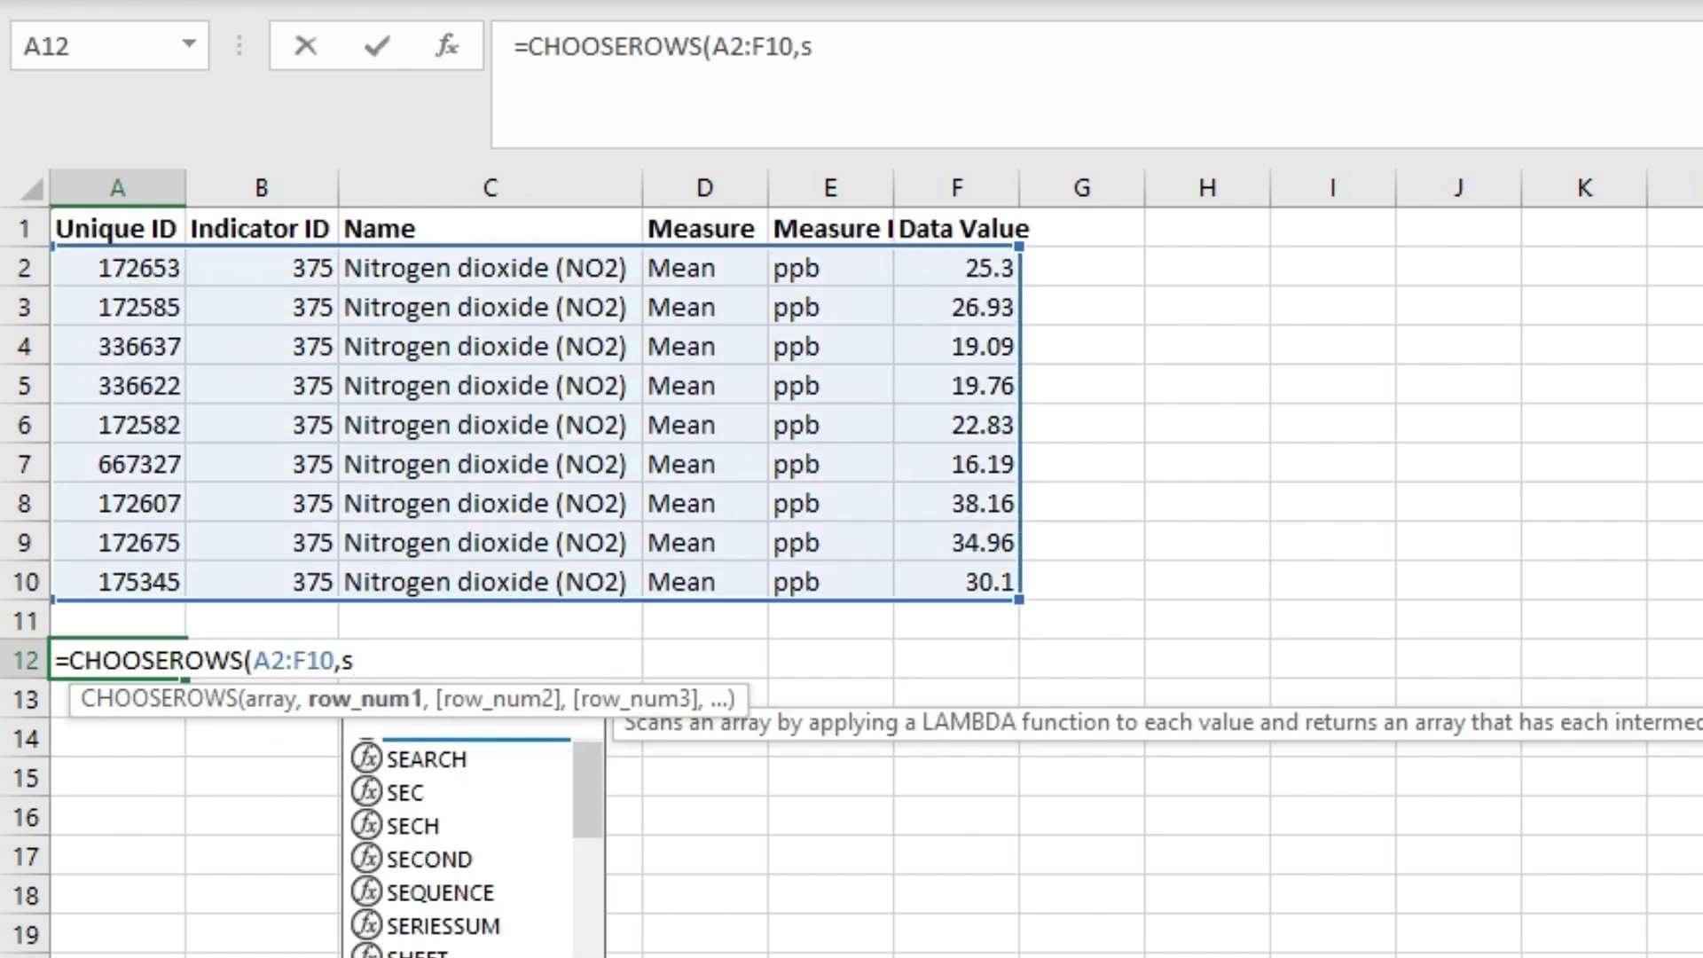
{"action": "type", "text": "eq"}
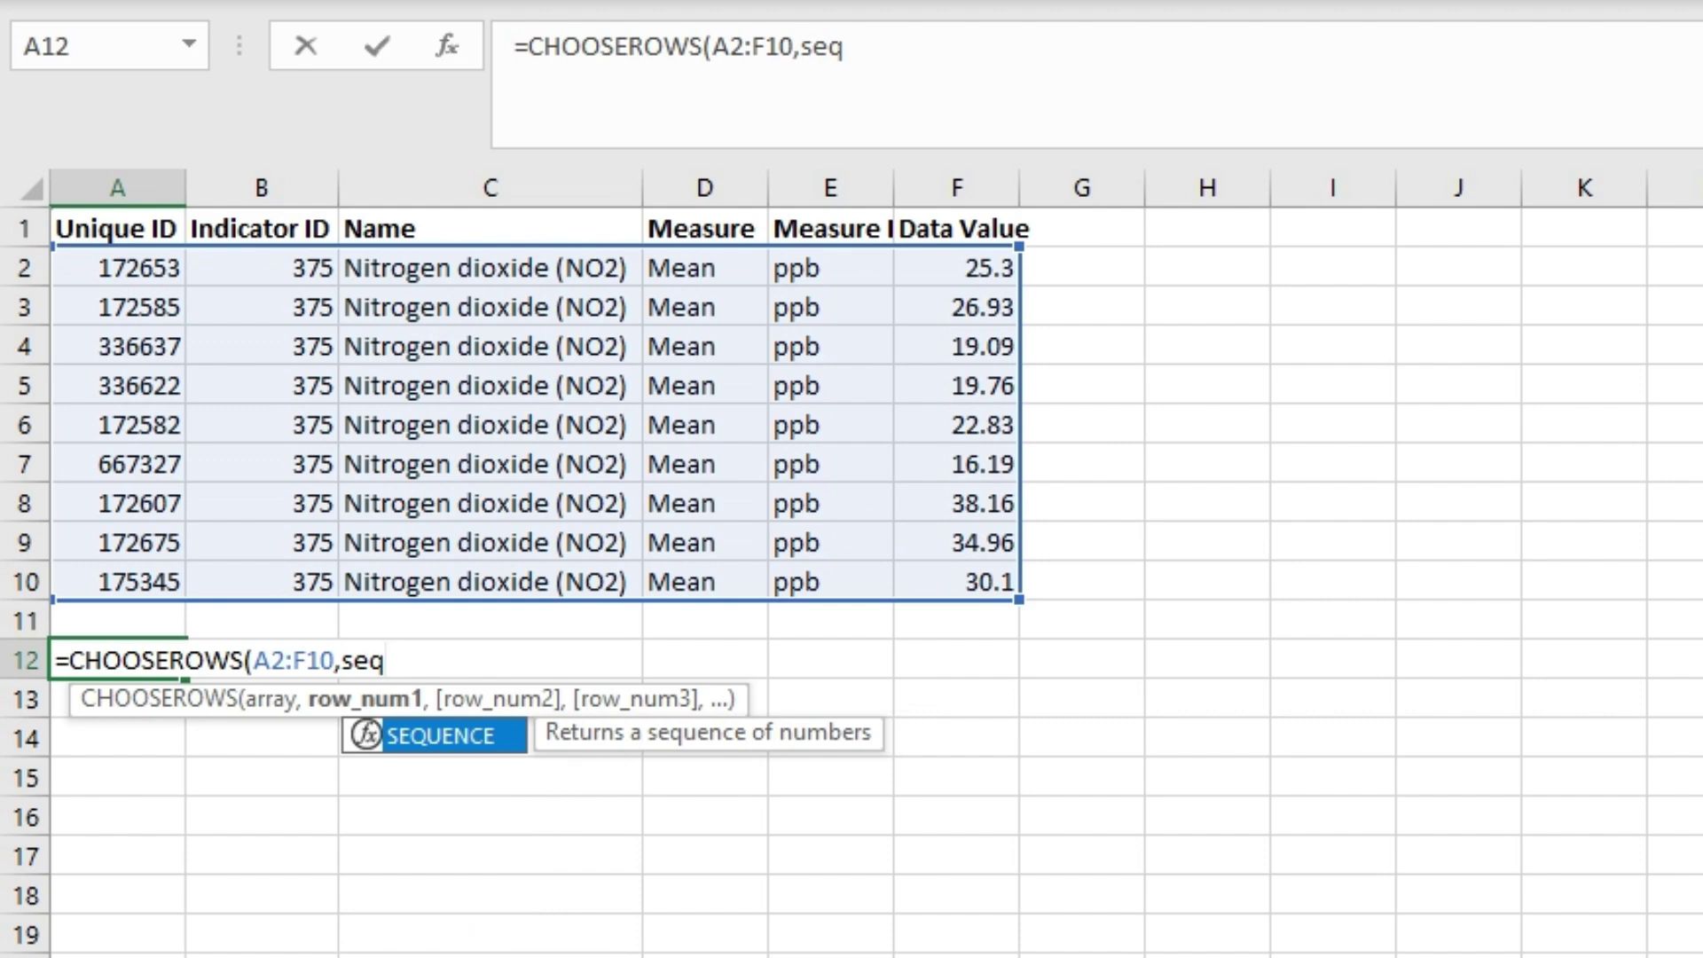
{"action": "key", "text": "Tab"}
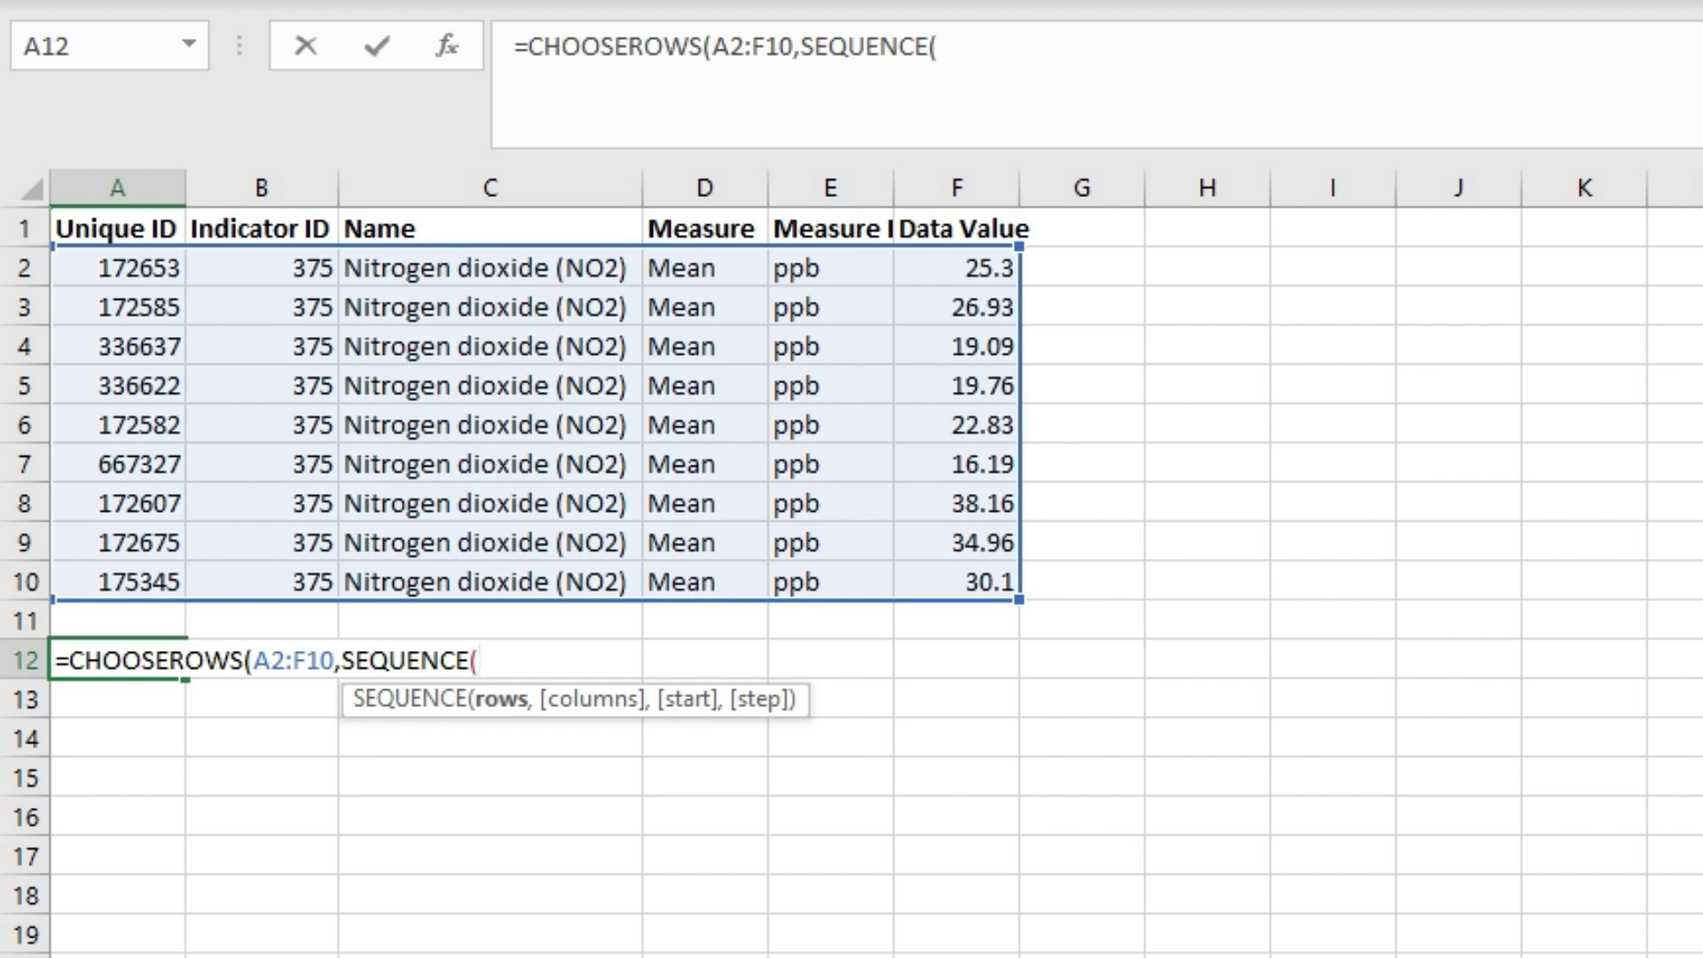
Step: Nest ROUNDUP as the rows argument of SEQUENCE in the A12 formula
{"action": "type", "text": "rou"}
{"action": "key", "text": "BackSpace"}
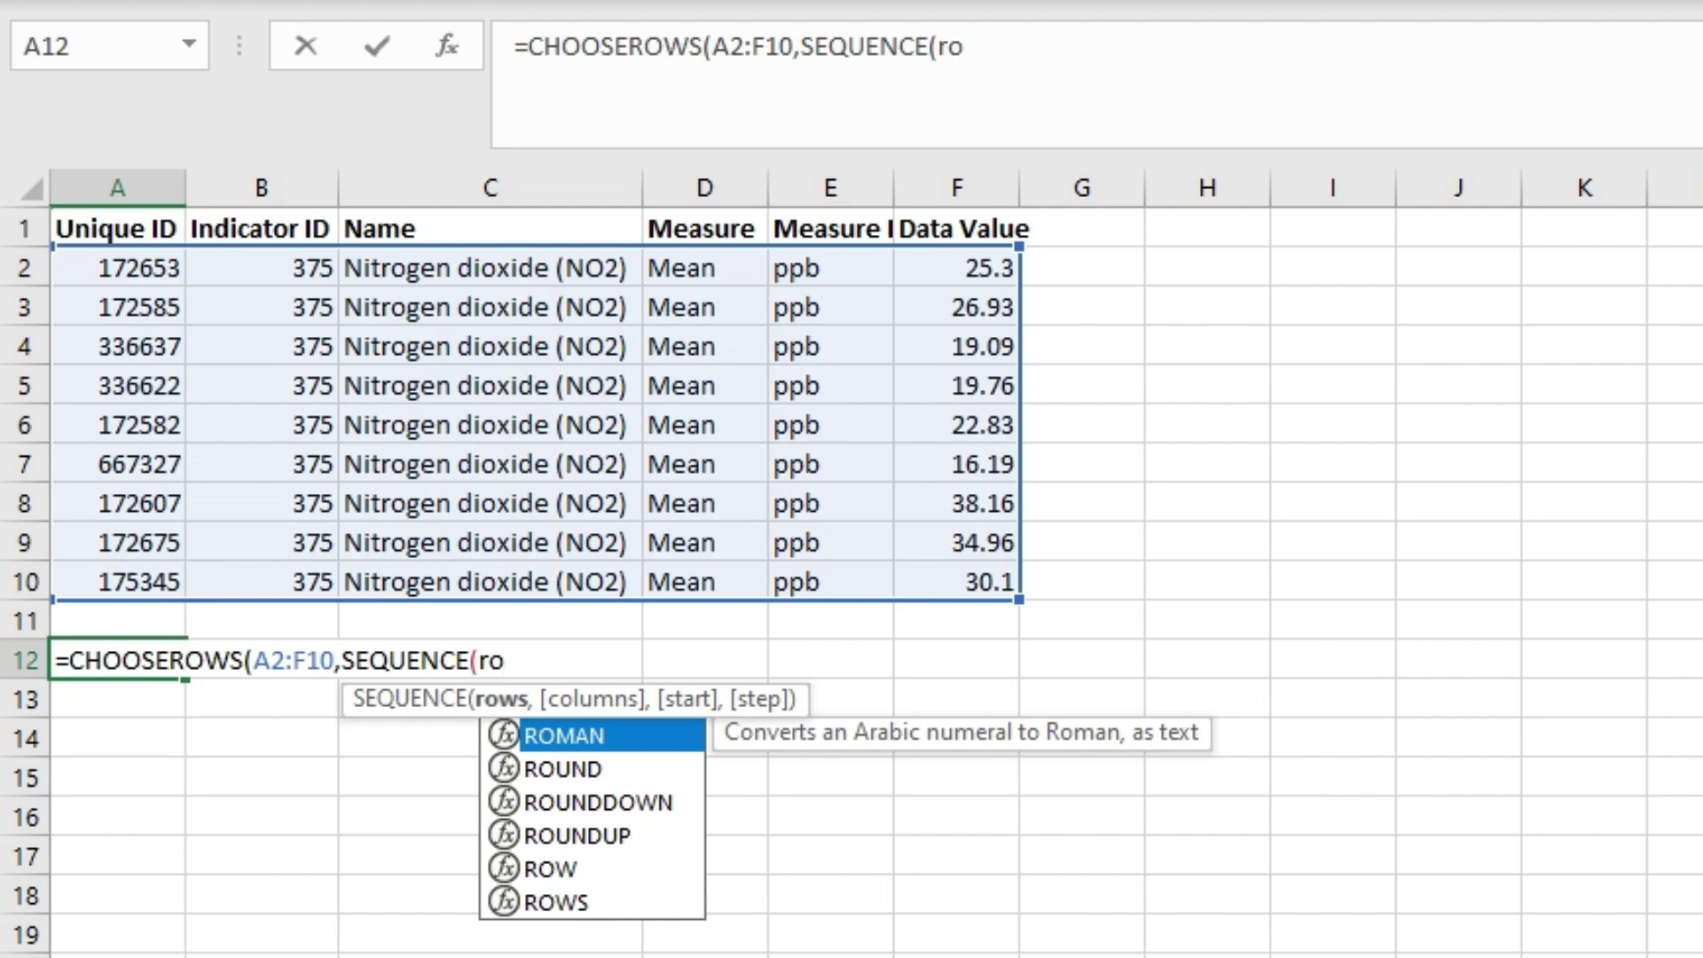
{"action": "type", "text": "un"}
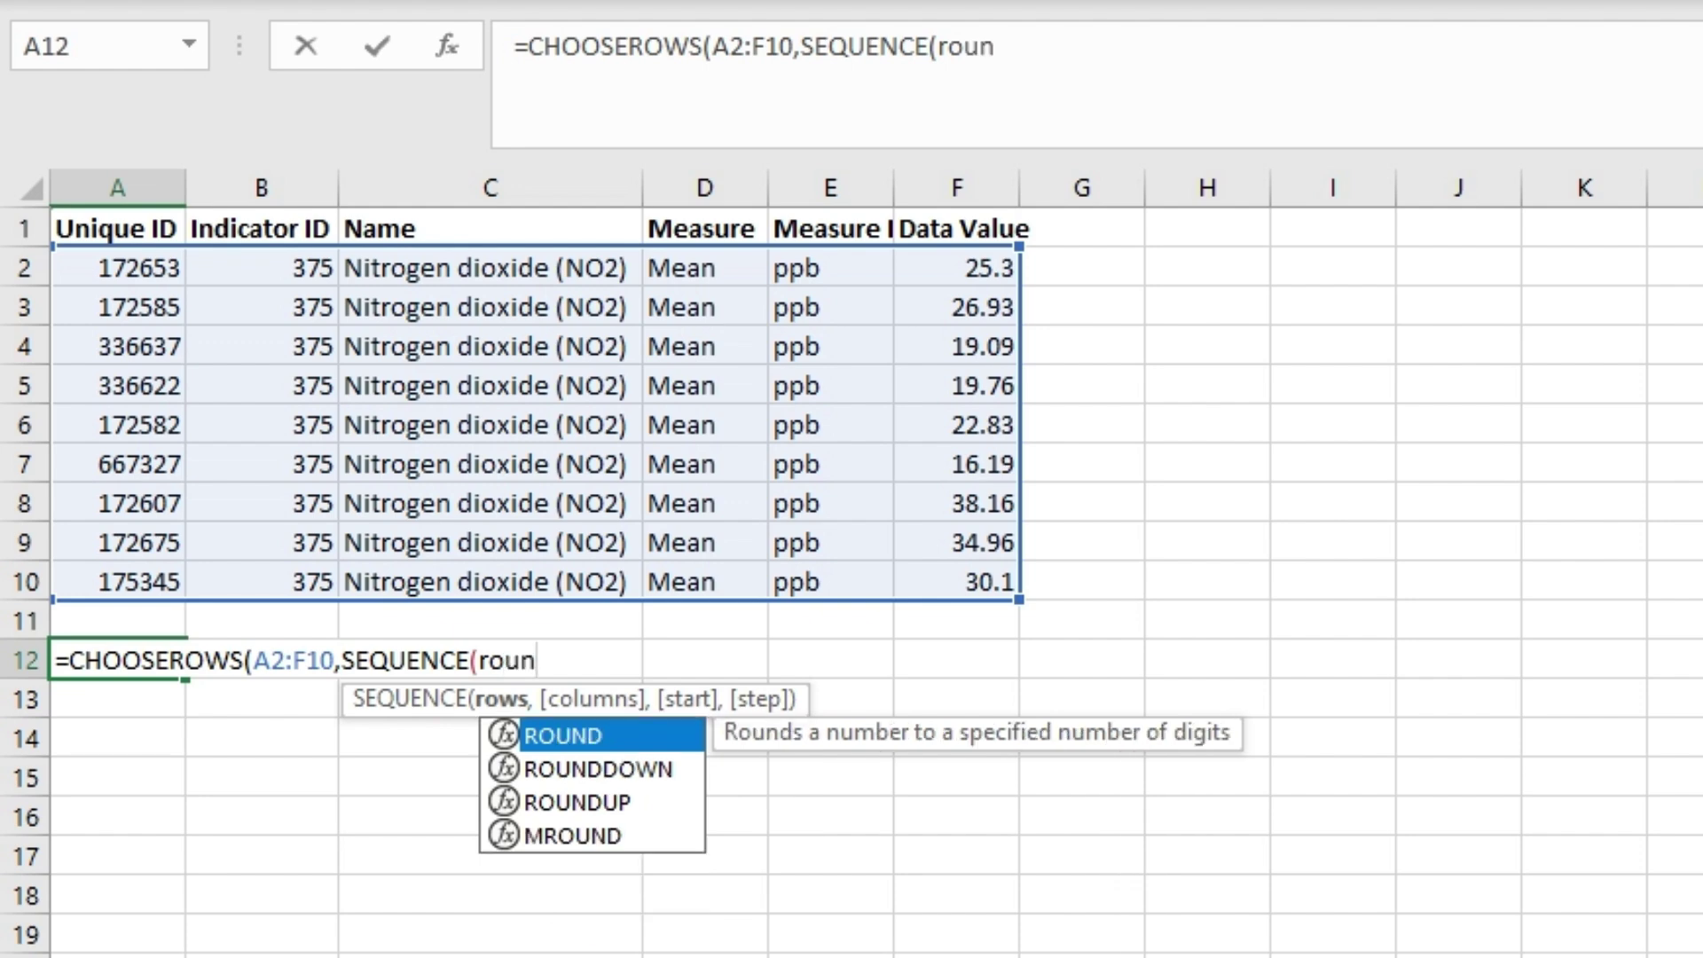
{"action": "key", "text": "Down"}
{"action": "key", "text": "Down"}
{"action": "key", "text": "Tab"}
Step: Have ROUNDUP round ROWS(A2:F10)/2 to 0 digits, completing the rows argument of SEQUENCE
{"action": "type", "text": "row"}
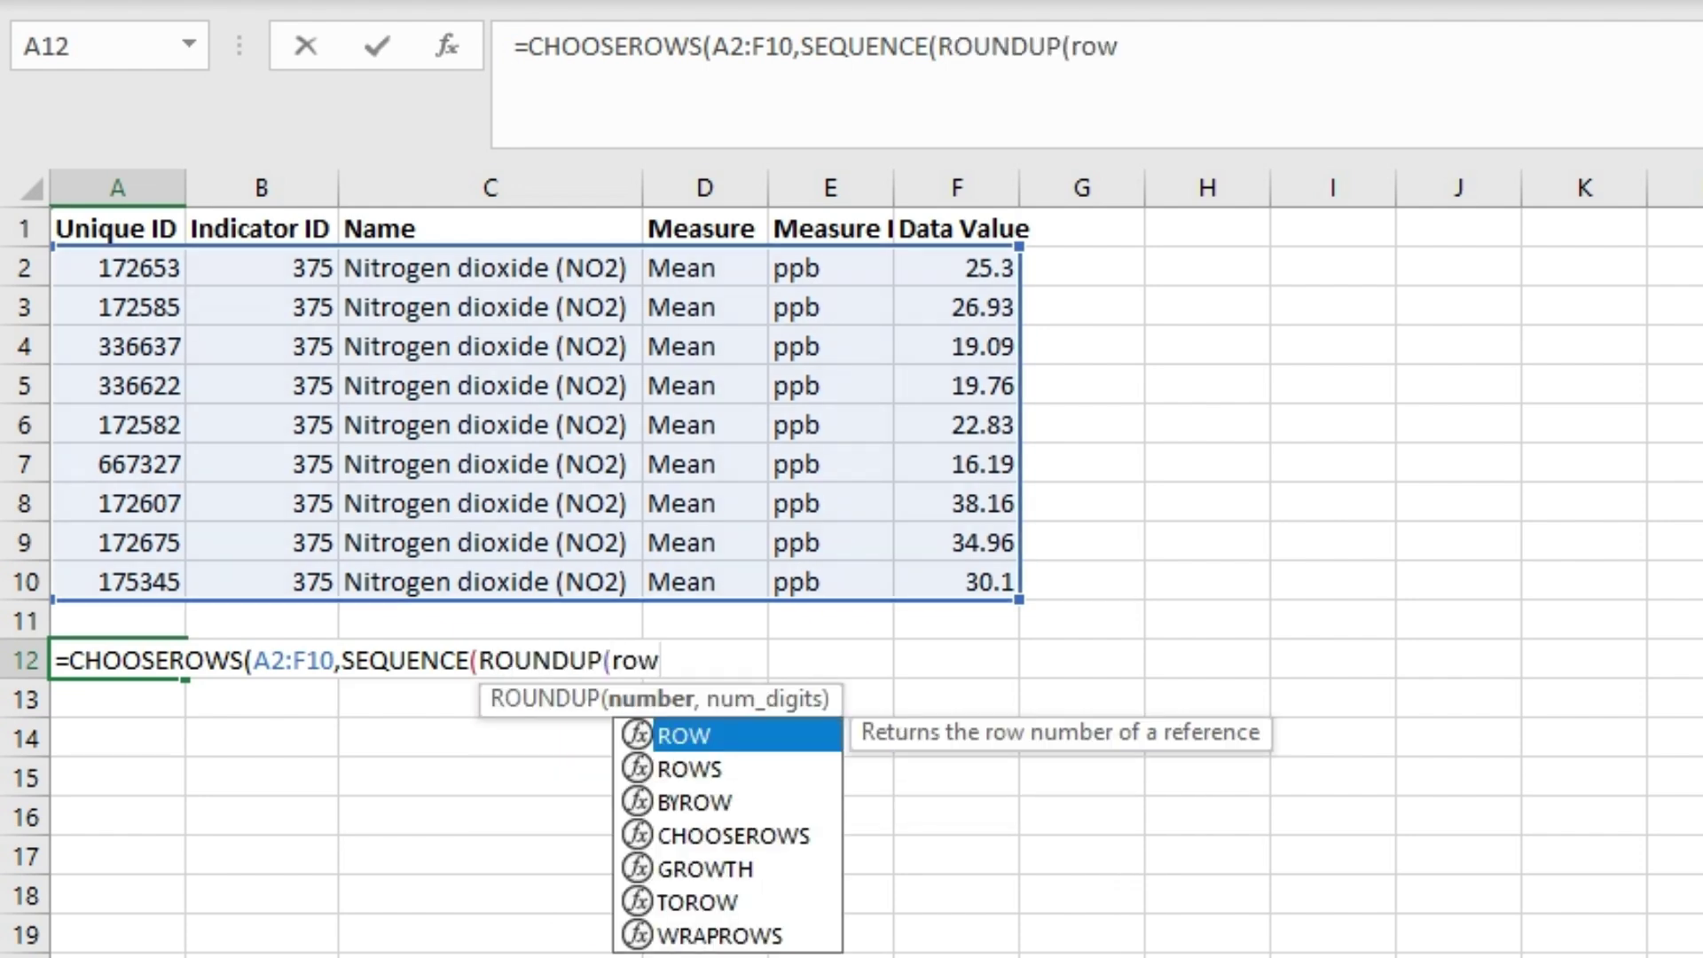
{"action": "key", "text": "Down"}
{"action": "key", "text": "Tab"}
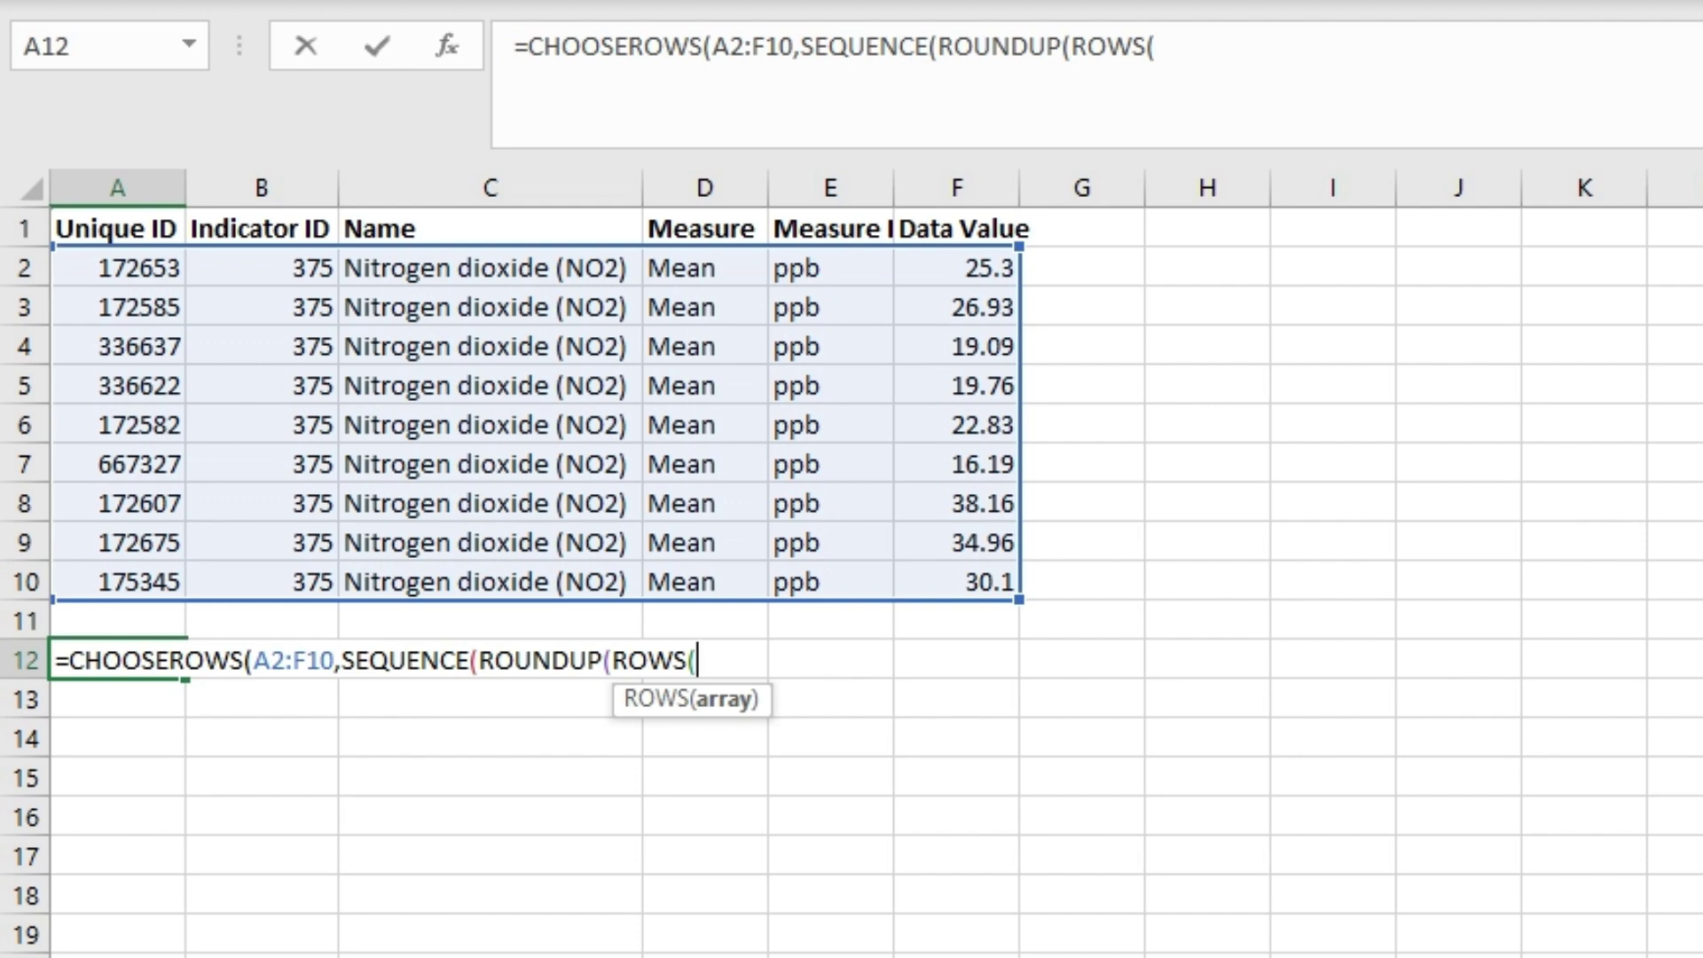
{"action": "left_click_drag", "start_coordinate": [115, 268], "coordinate": [956, 582]}
{"action": "type", "text": ")/2"}
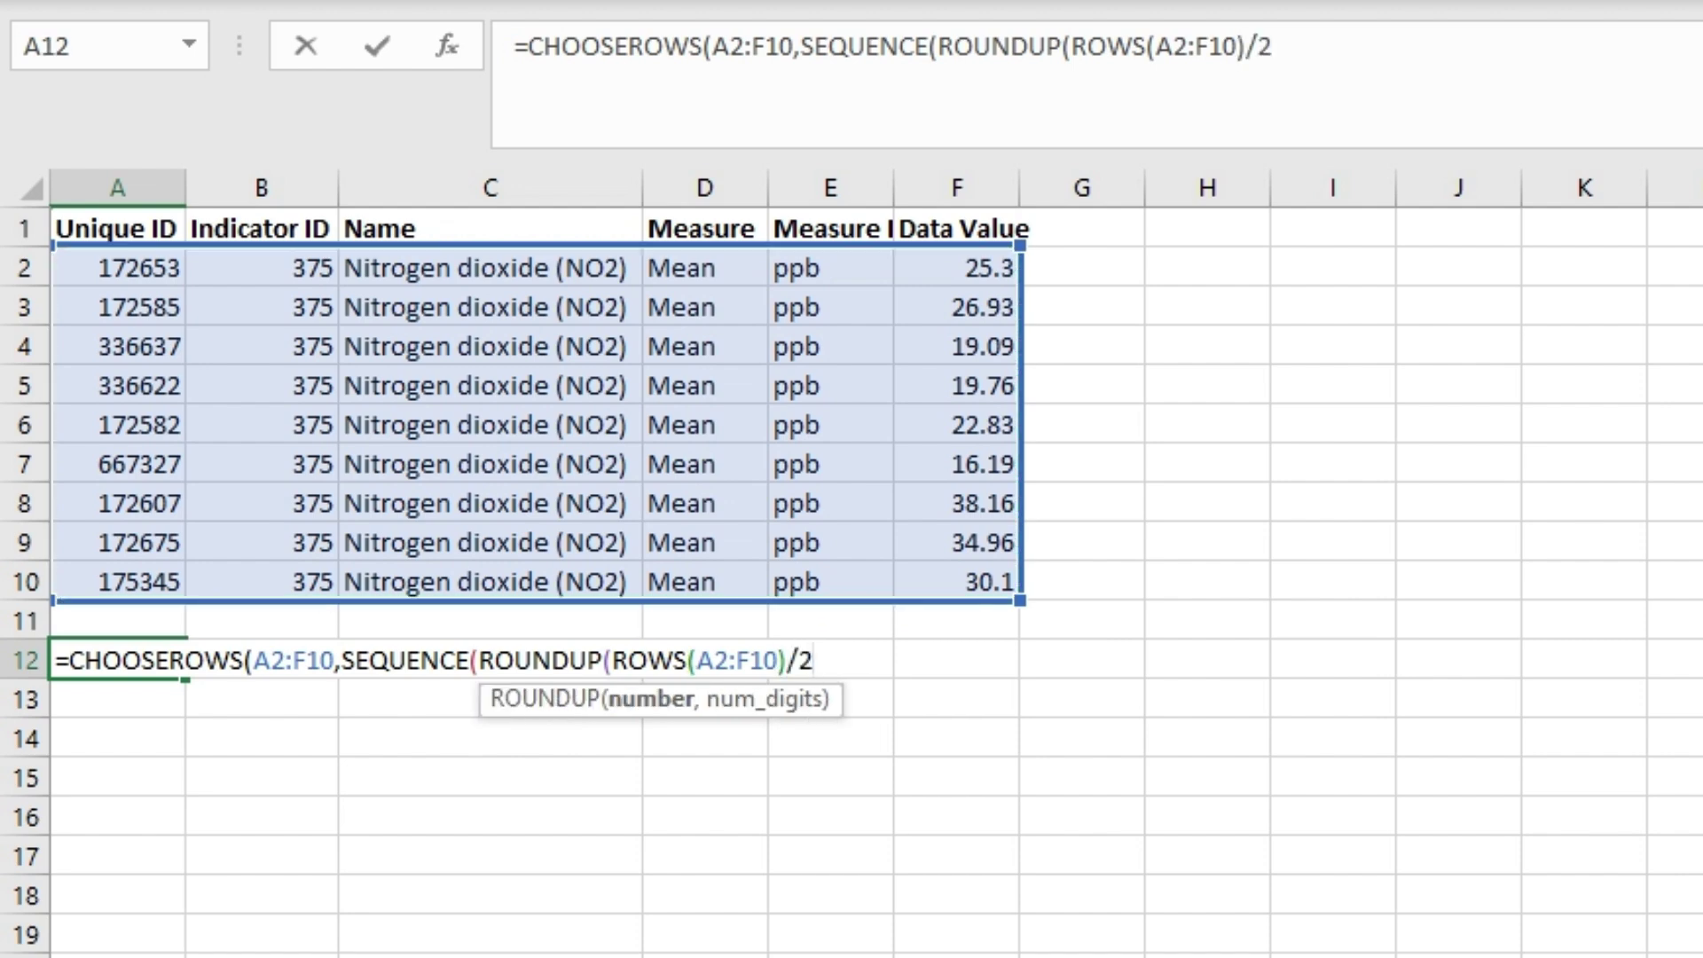
{"action": "type", "text": ","}
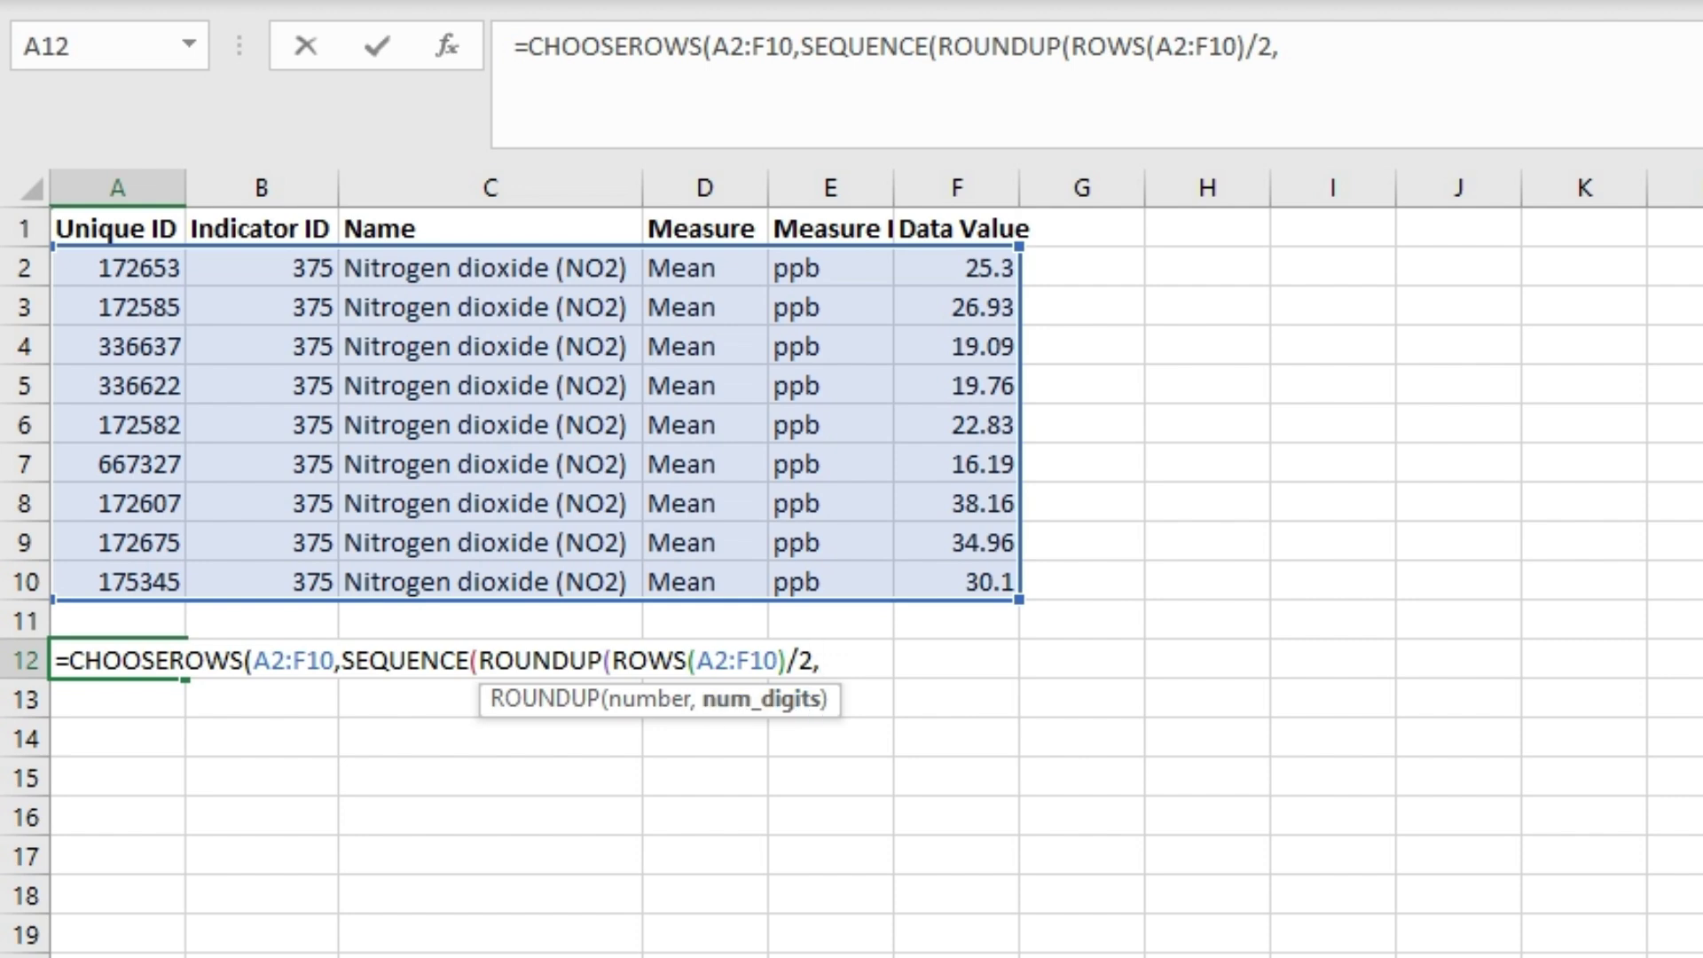
{"action": "type", "text": "0)/2"}
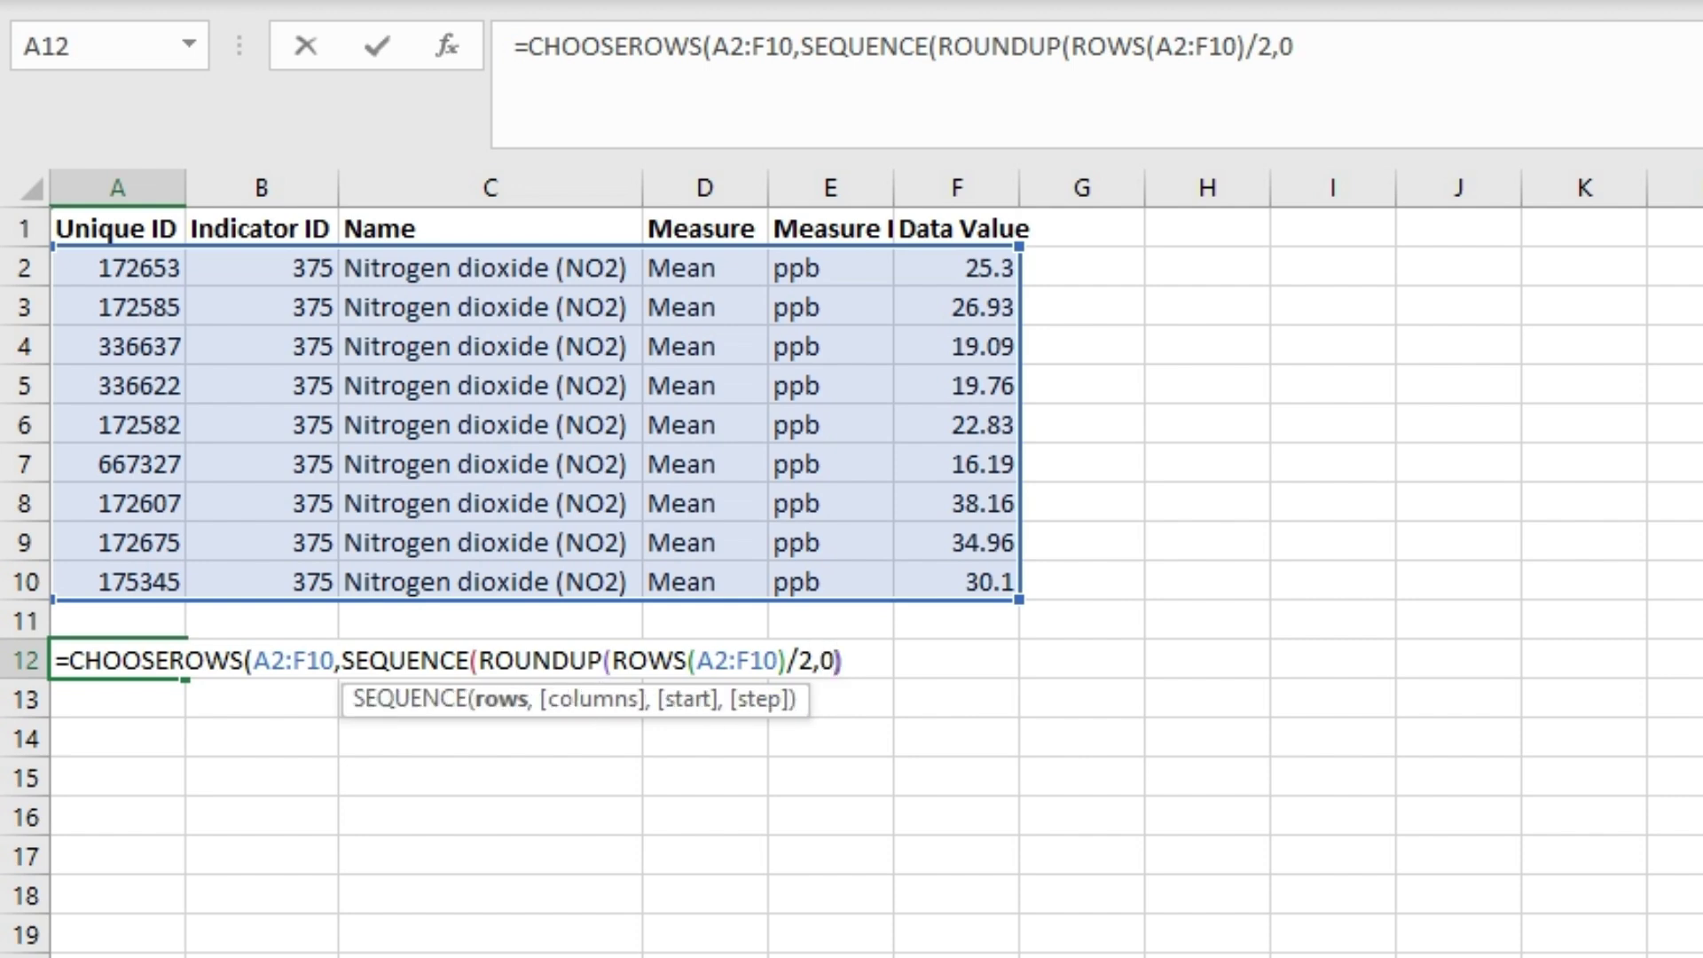
{"action": "type", "text": ","}
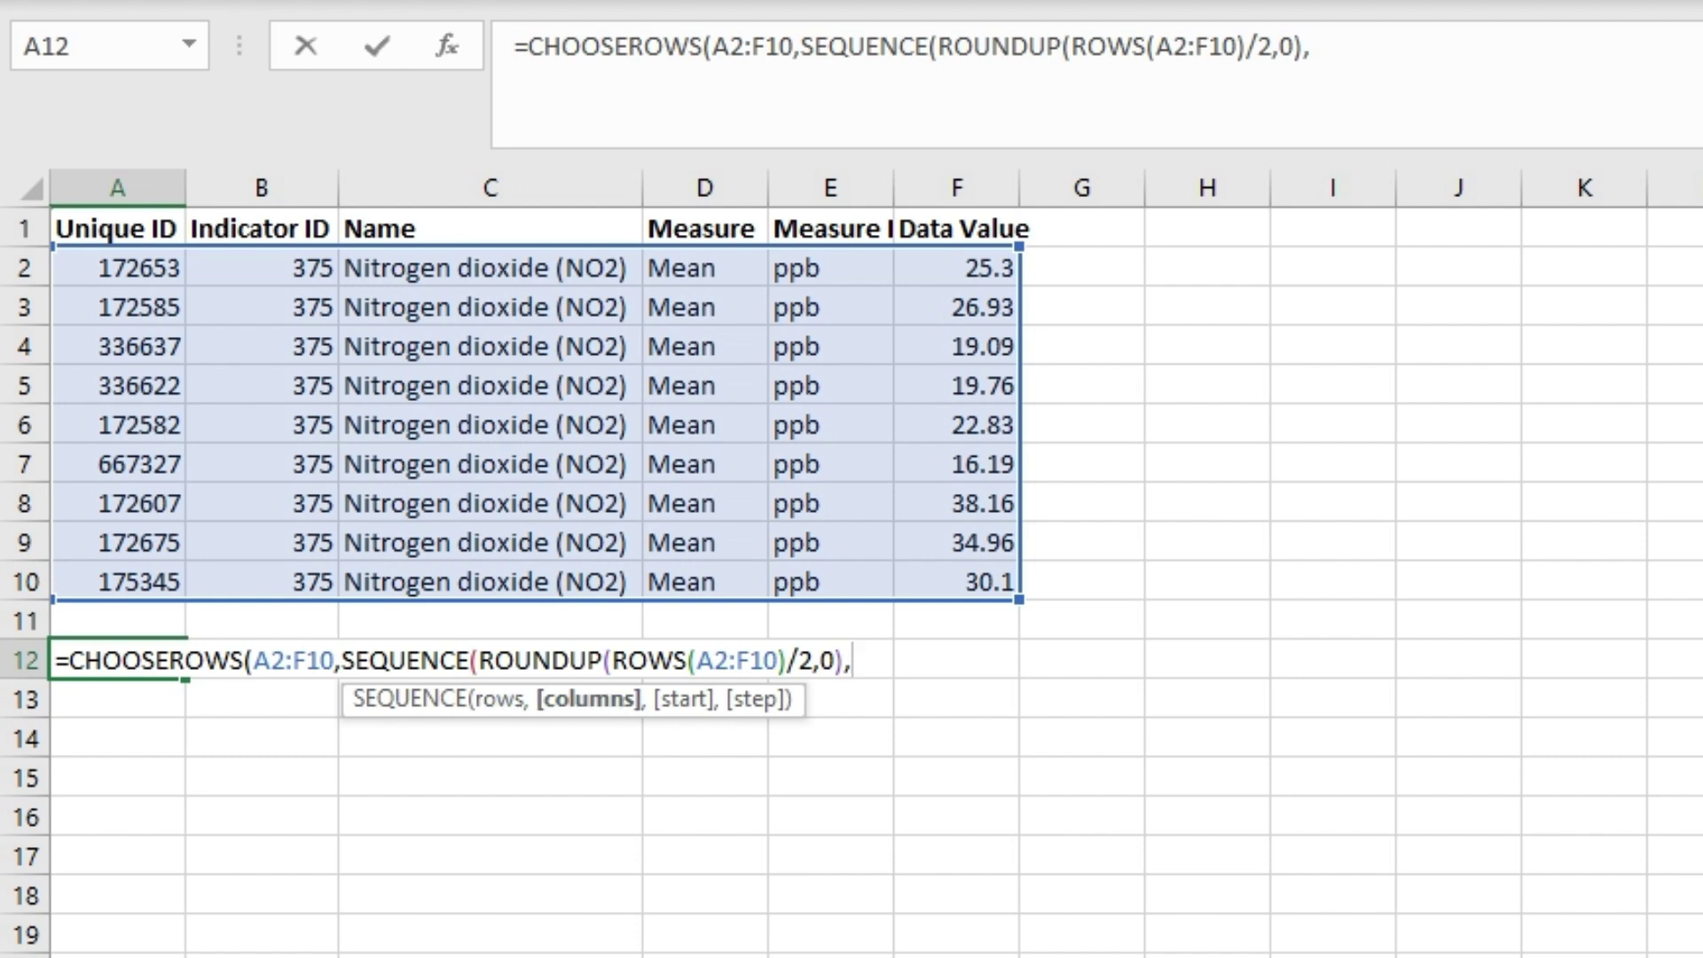
Step: Set SEQUENCE's columns to 1, start to 1 and step to 2, and enter the completed CHOOSEROWS formula in A12
{"action": "left_click_drag", "start_coordinate": [479, 661], "coordinate": [844, 661]}
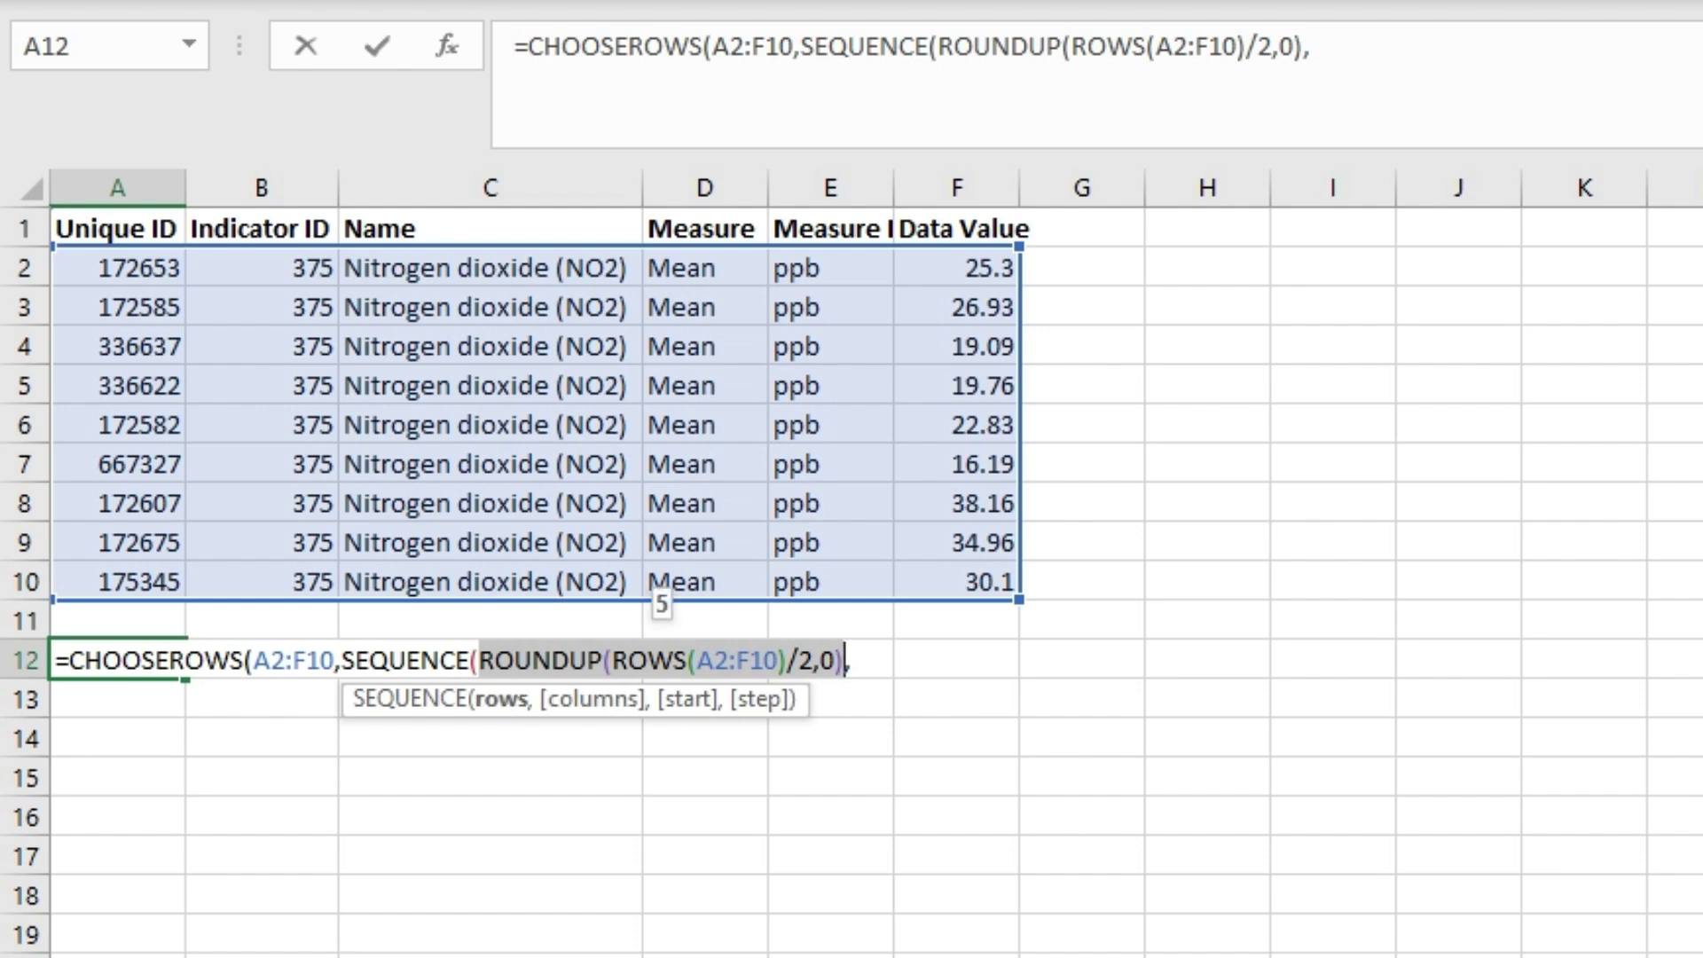
{"action": "left_click", "coordinate": [853, 661]}
{"action": "type", "text": "1,"}
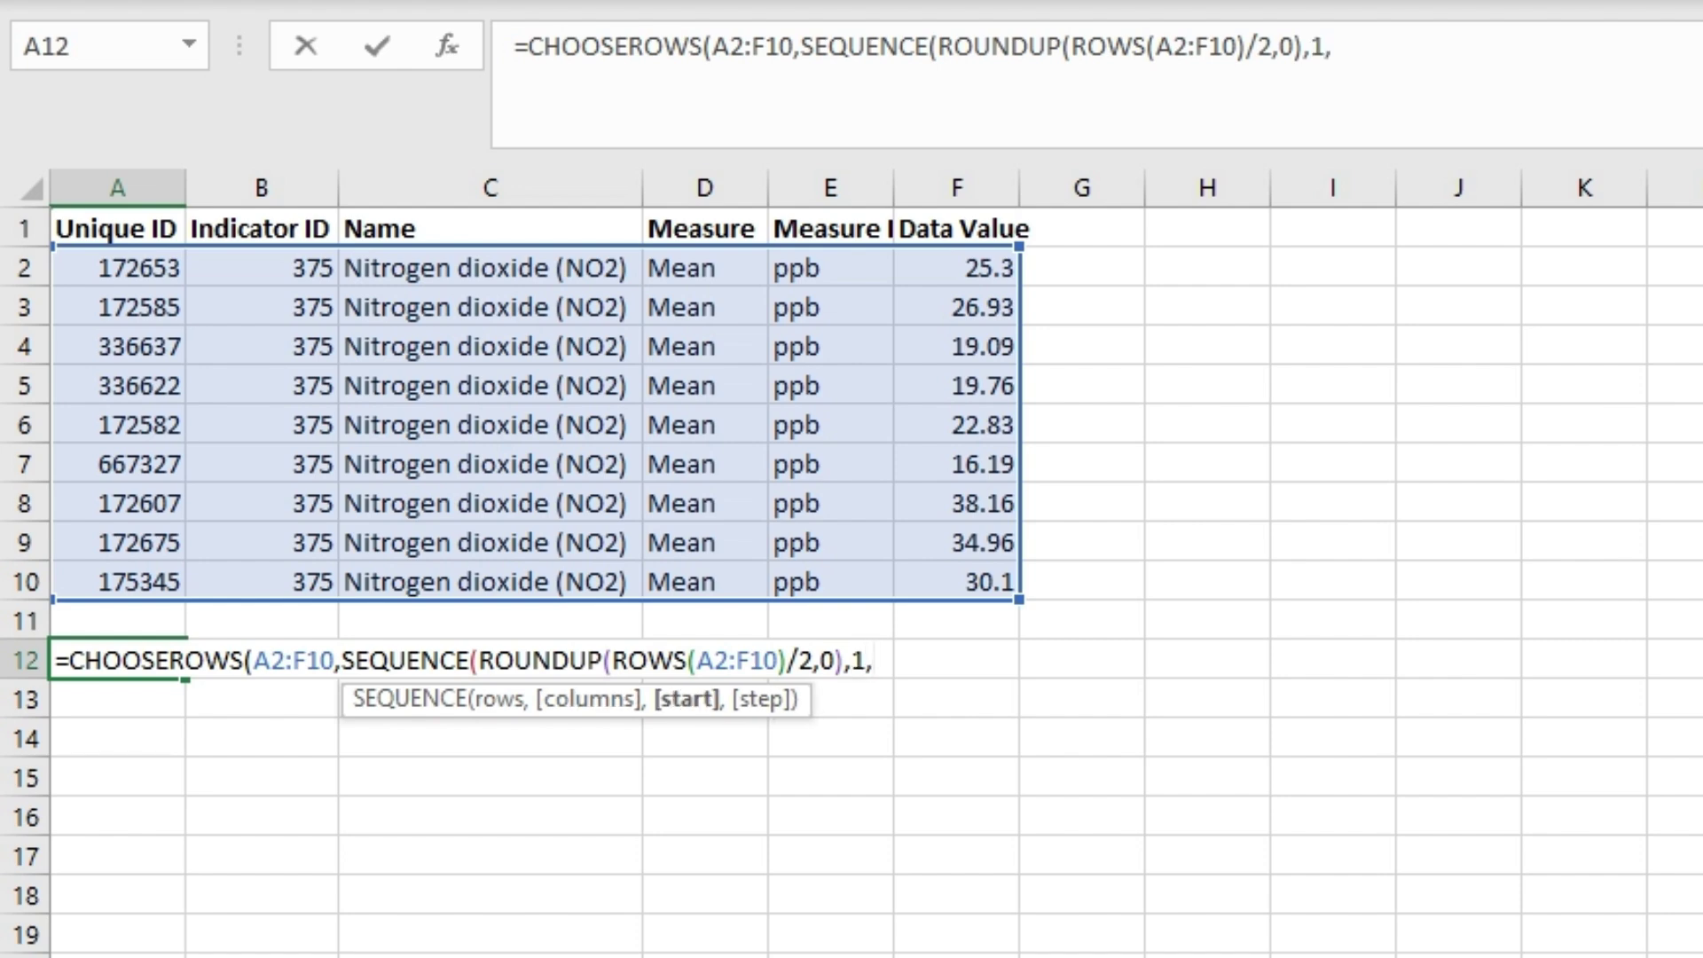
{"action": "type", "text": "1,"}
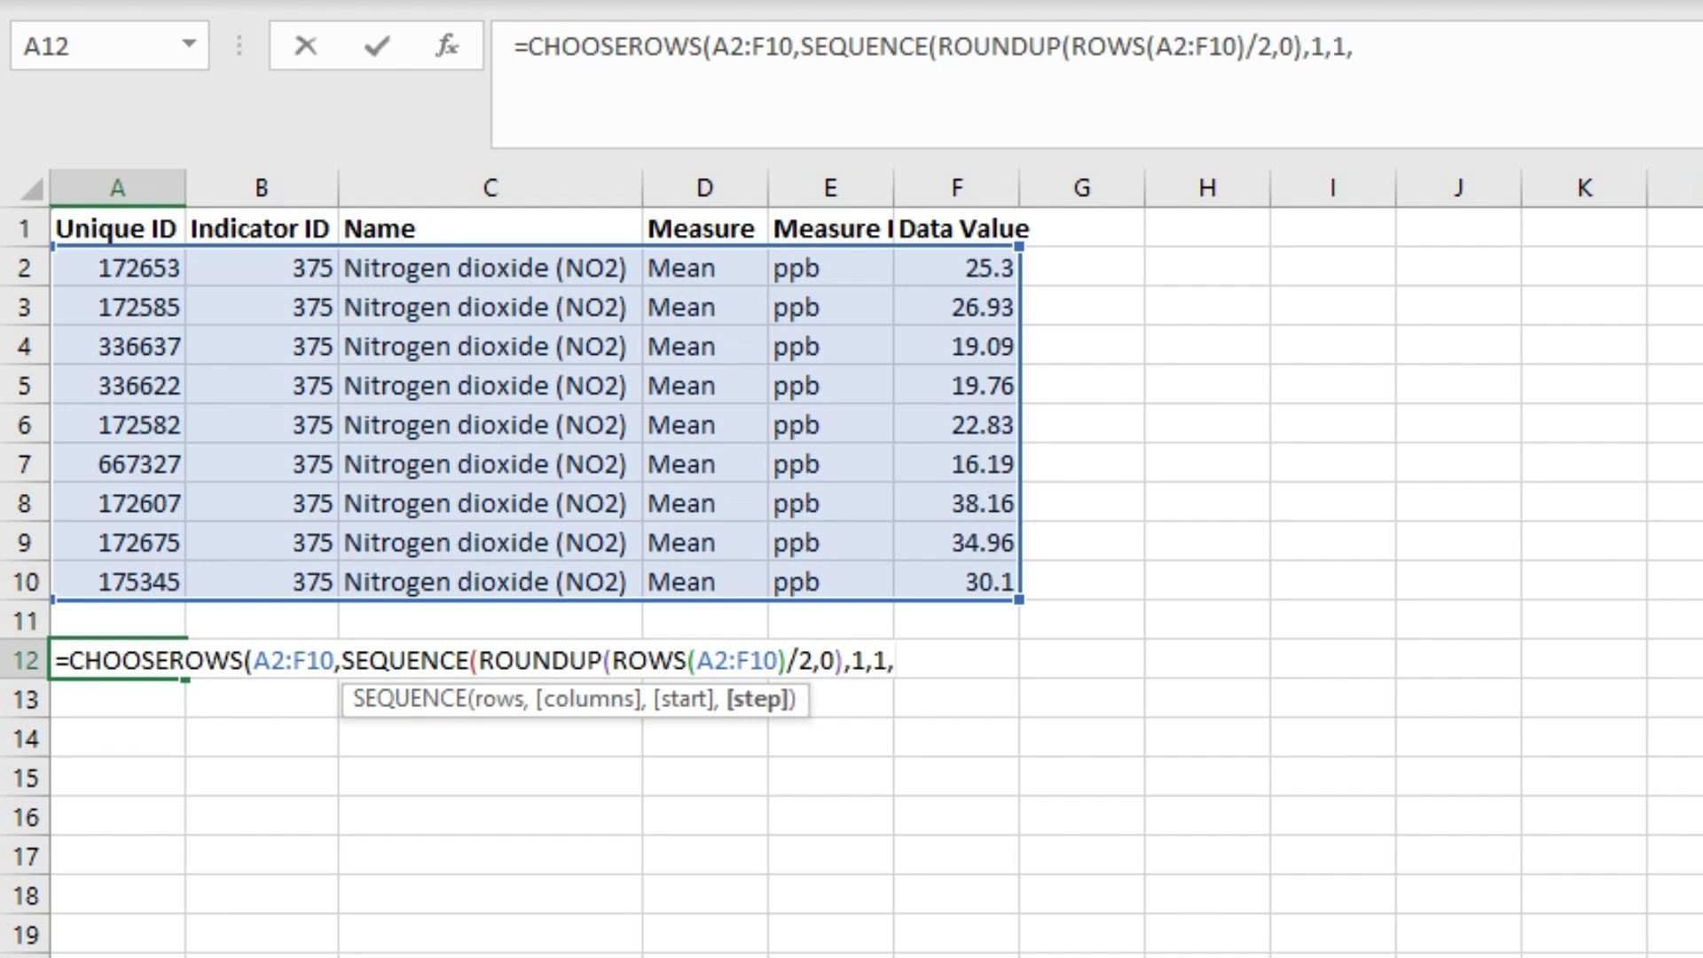
{"action": "type", "text": "2)"}
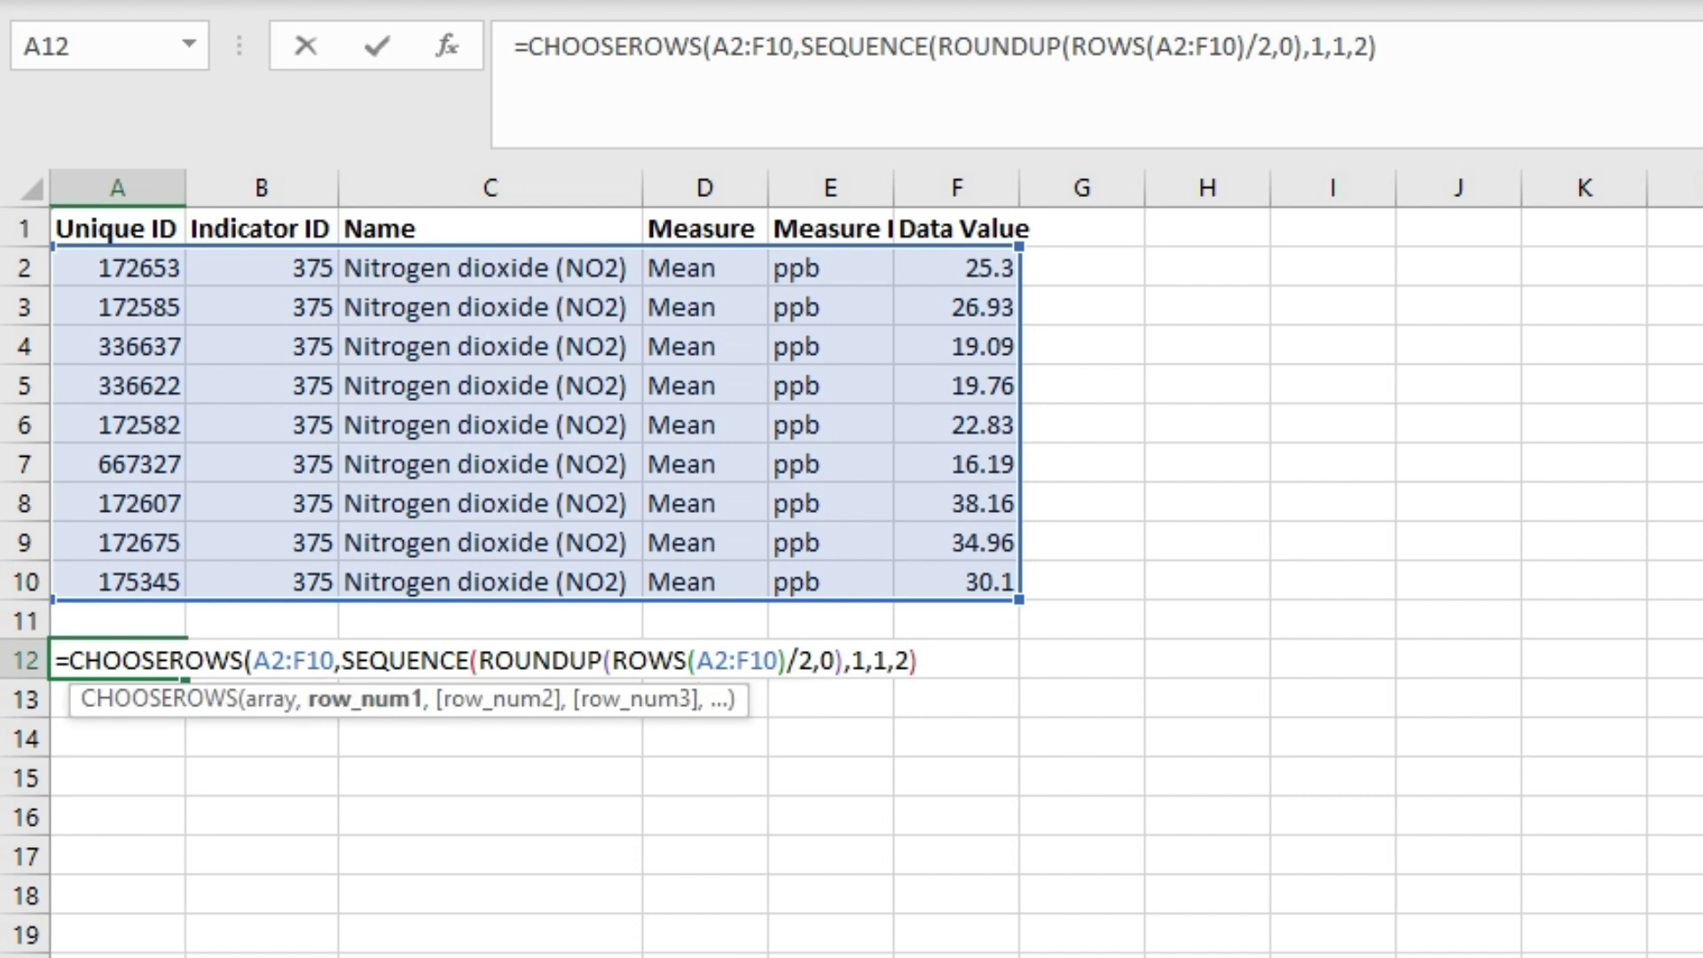
{"action": "key", "text": "Return"}
{"action": "key", "text": "Return"}
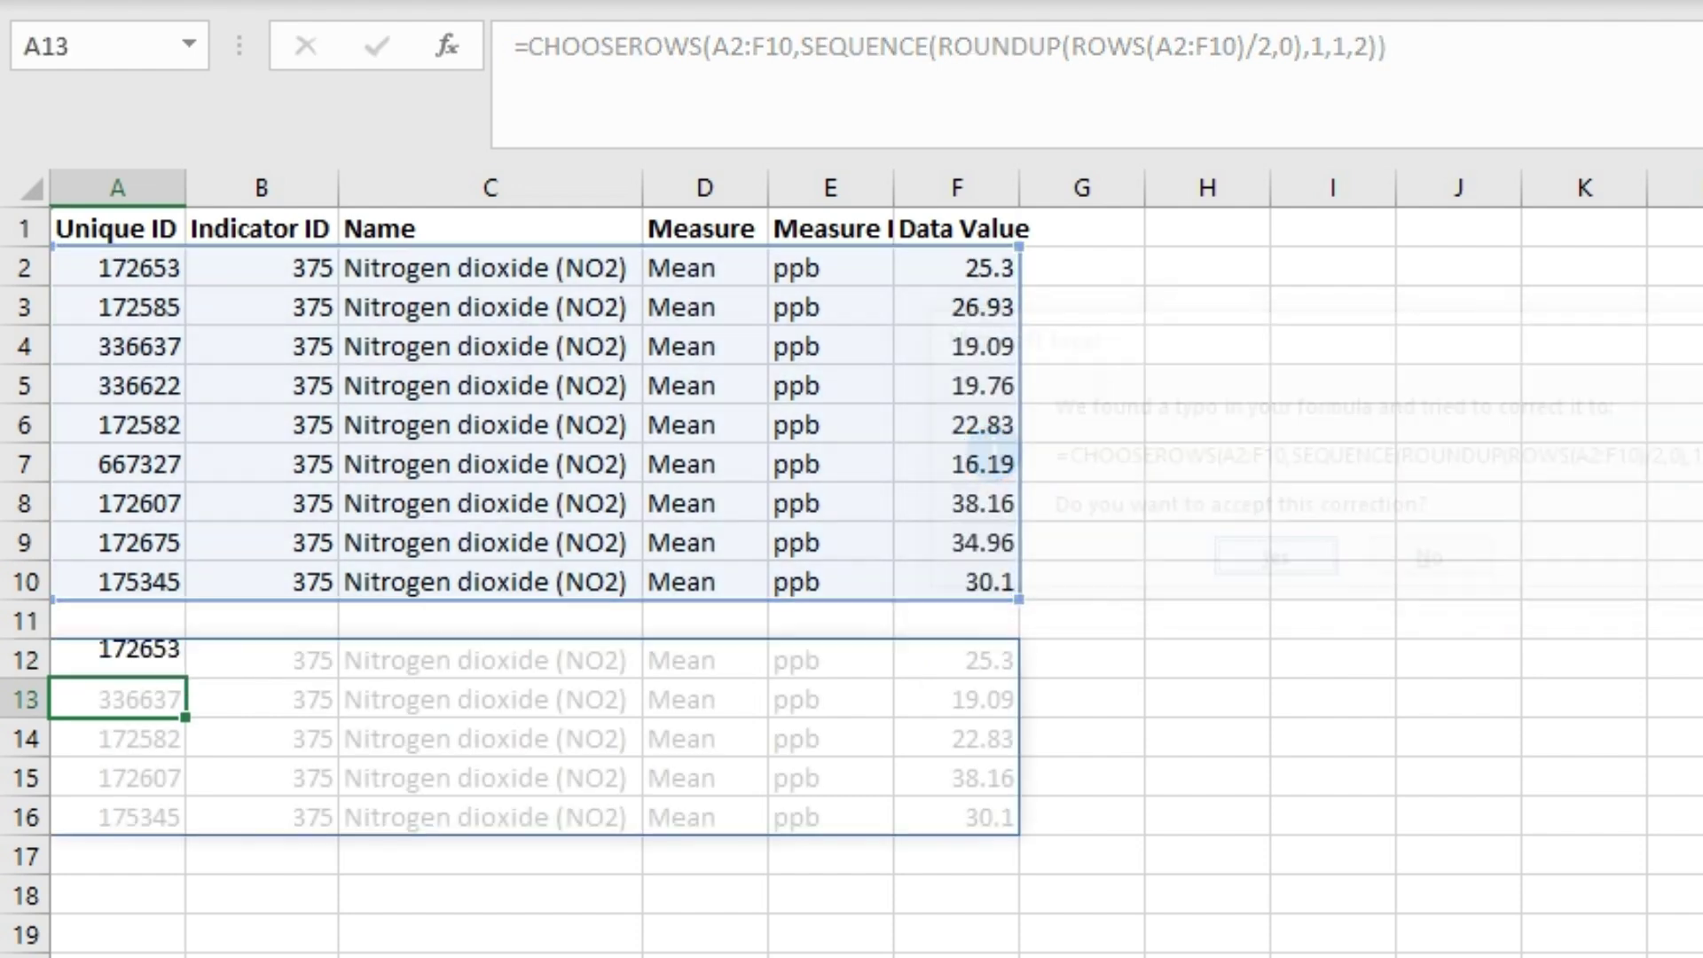
{"action": "left_click_drag", "start_coordinate": [117, 661], "coordinate": [957, 817]}
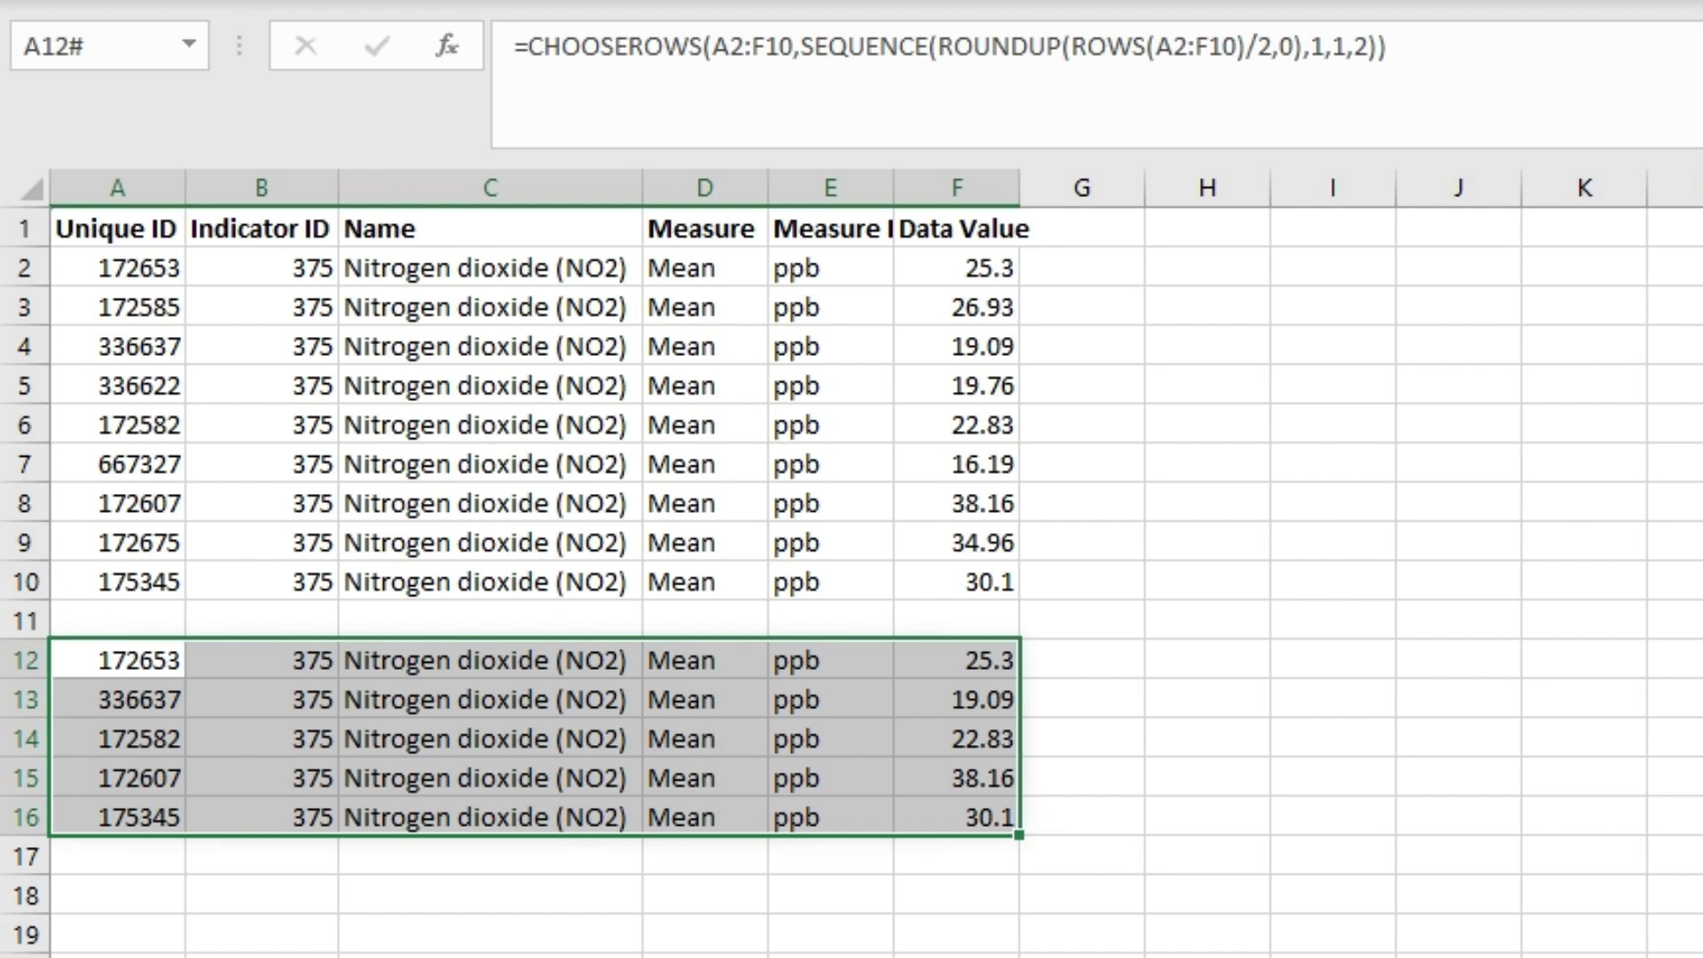
{"action": "left_click", "coordinate": [490, 700]}
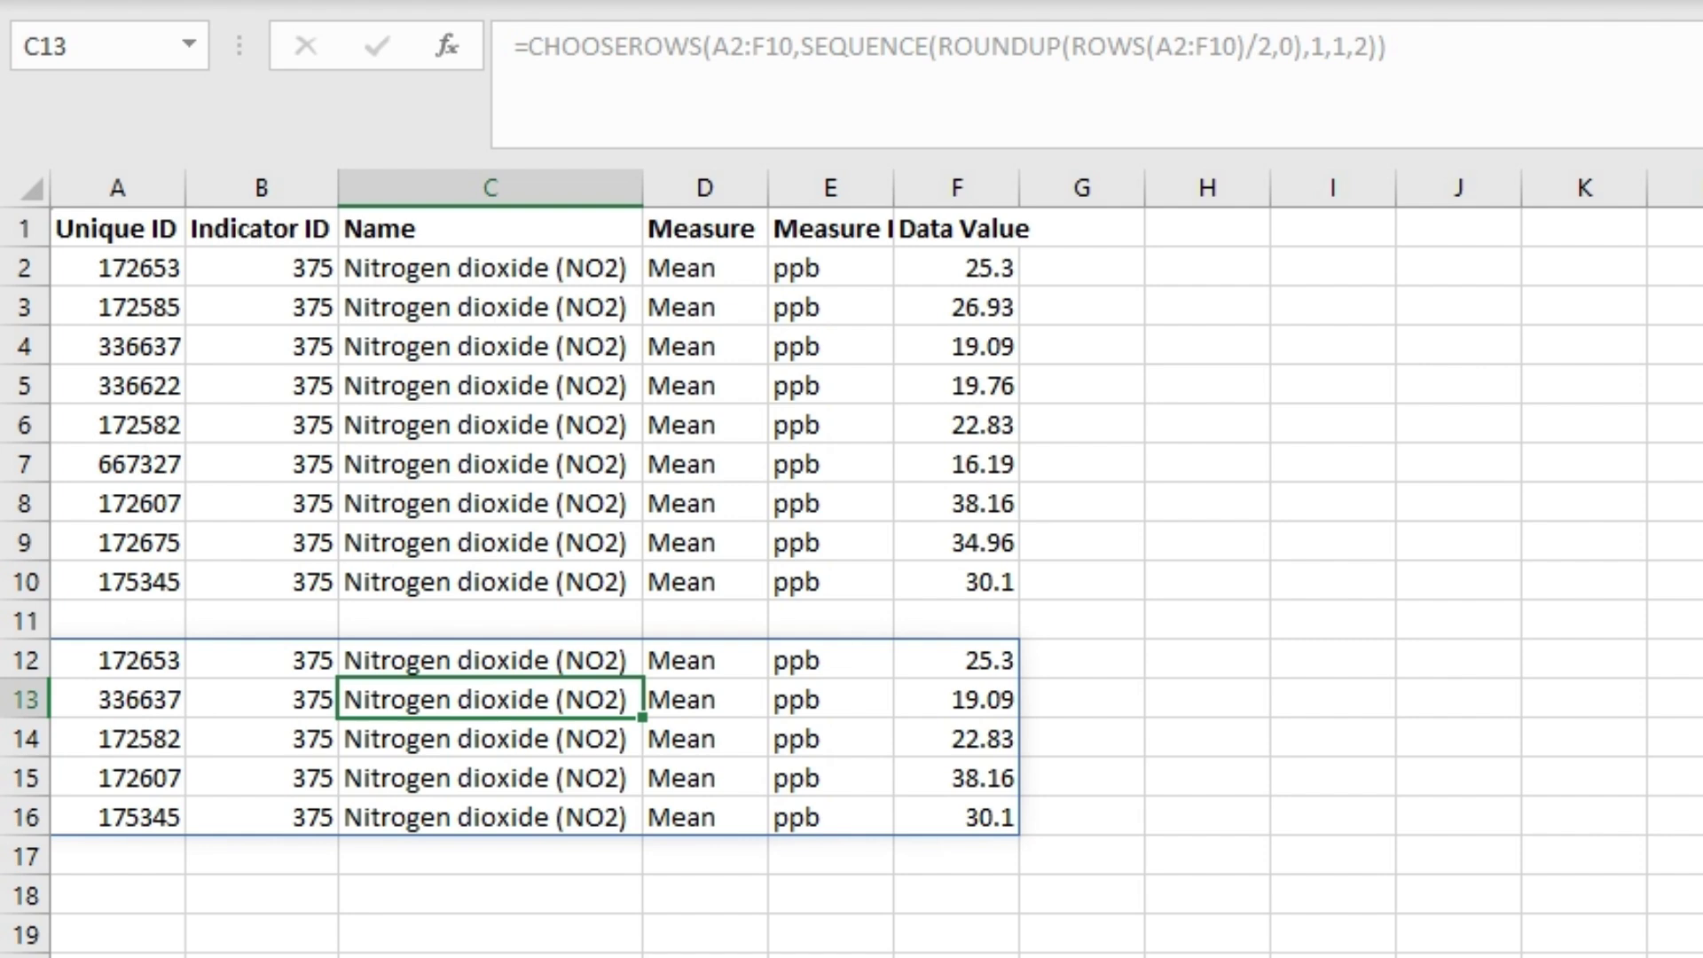
Step: Enter =SEQUENCE(5,1,1,2) in cell I9 to generate the odd row numbers on their own
{"action": "left_click", "coordinate": [1332, 541]}
{"action": "type", "text": "=se"}
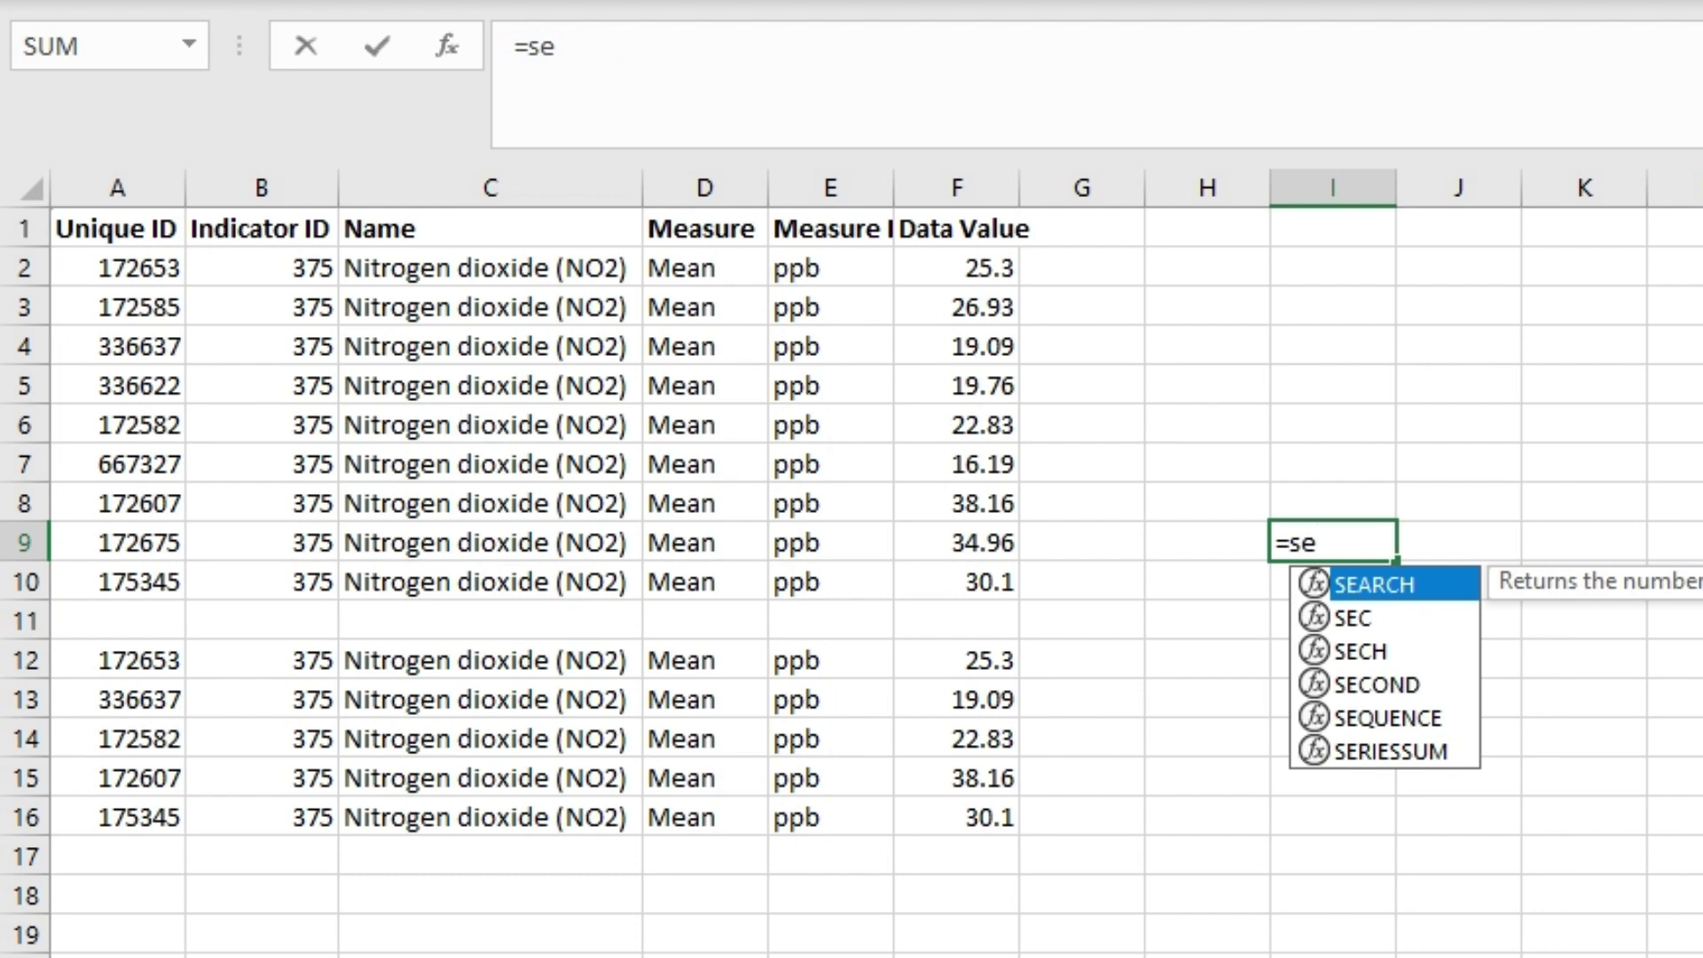
{"action": "key", "text": "Down"}
{"action": "key", "text": "Down"}
{"action": "key", "text": "Down"}
{"action": "key", "text": "Down"}
{"action": "key", "text": "Tab"}
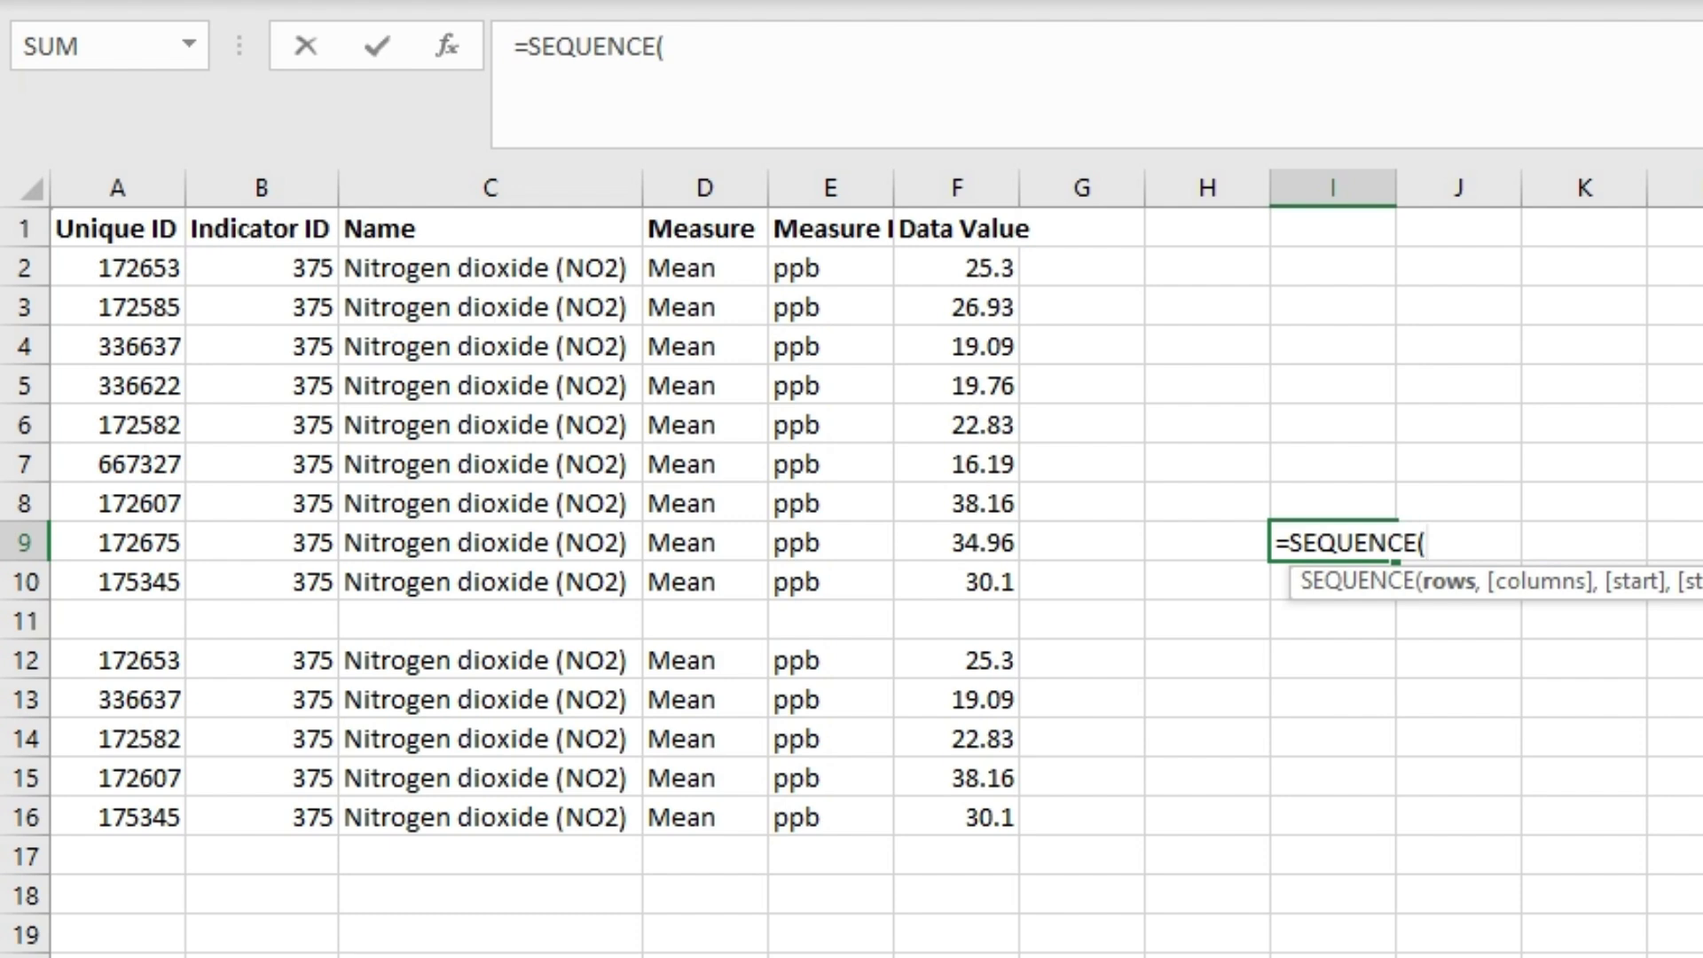
{"action": "type", "text": "5,1,1,"}
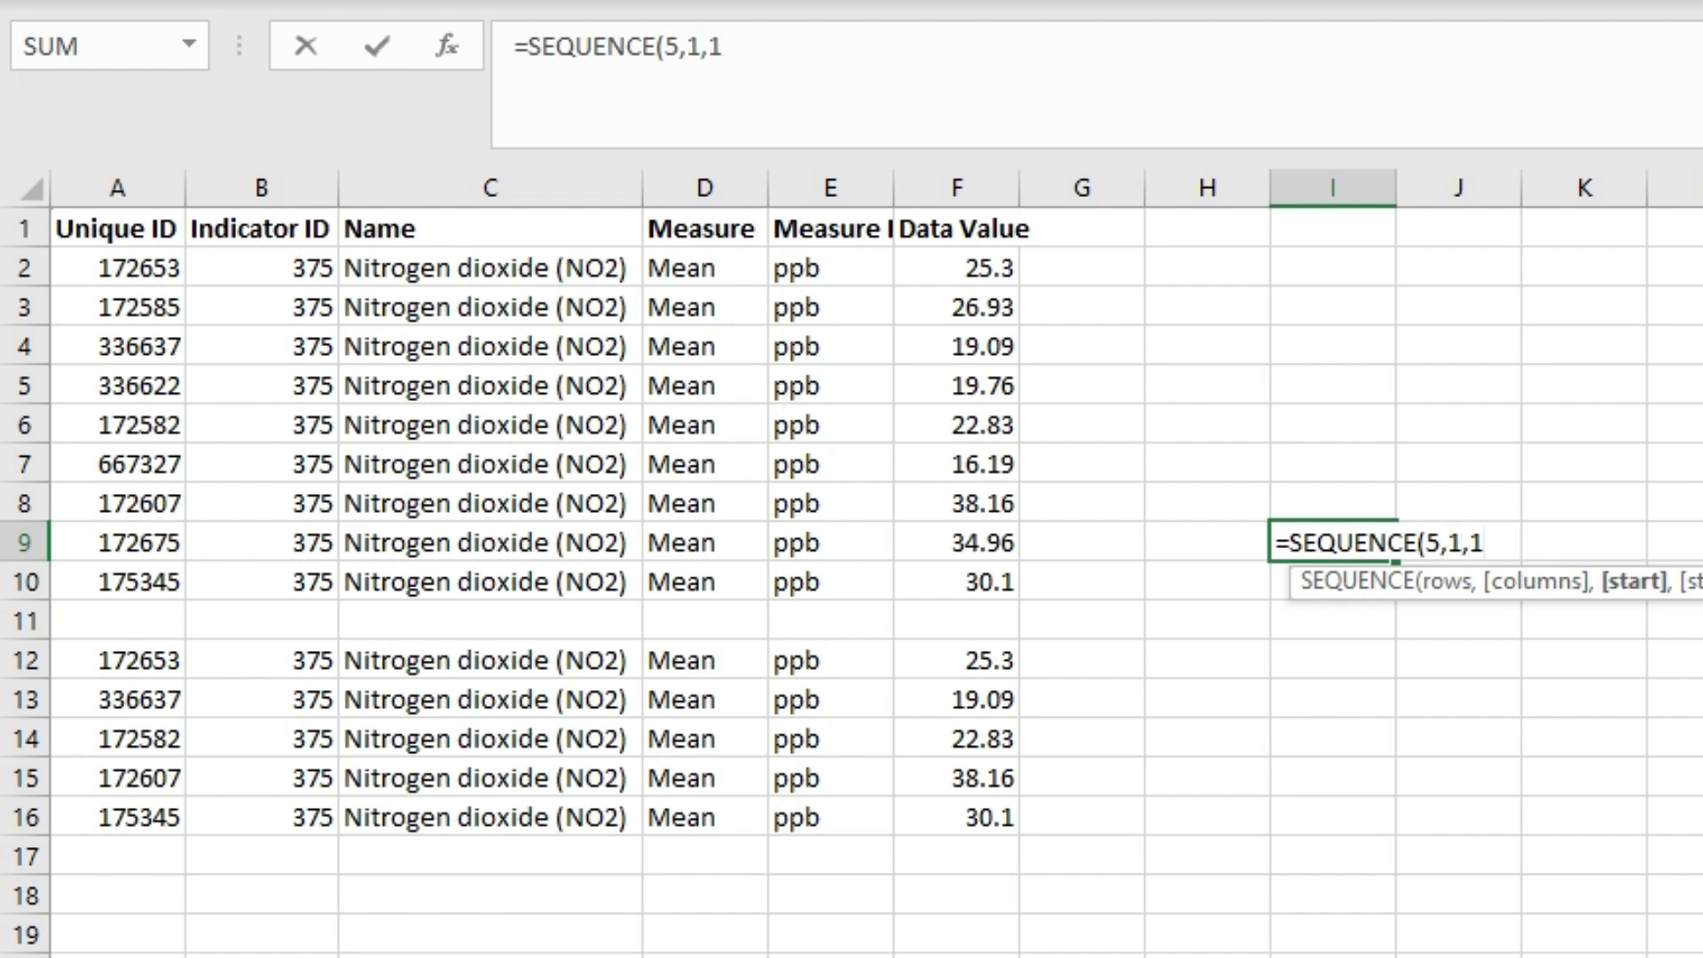
{"action": "type", "text": "2)"}
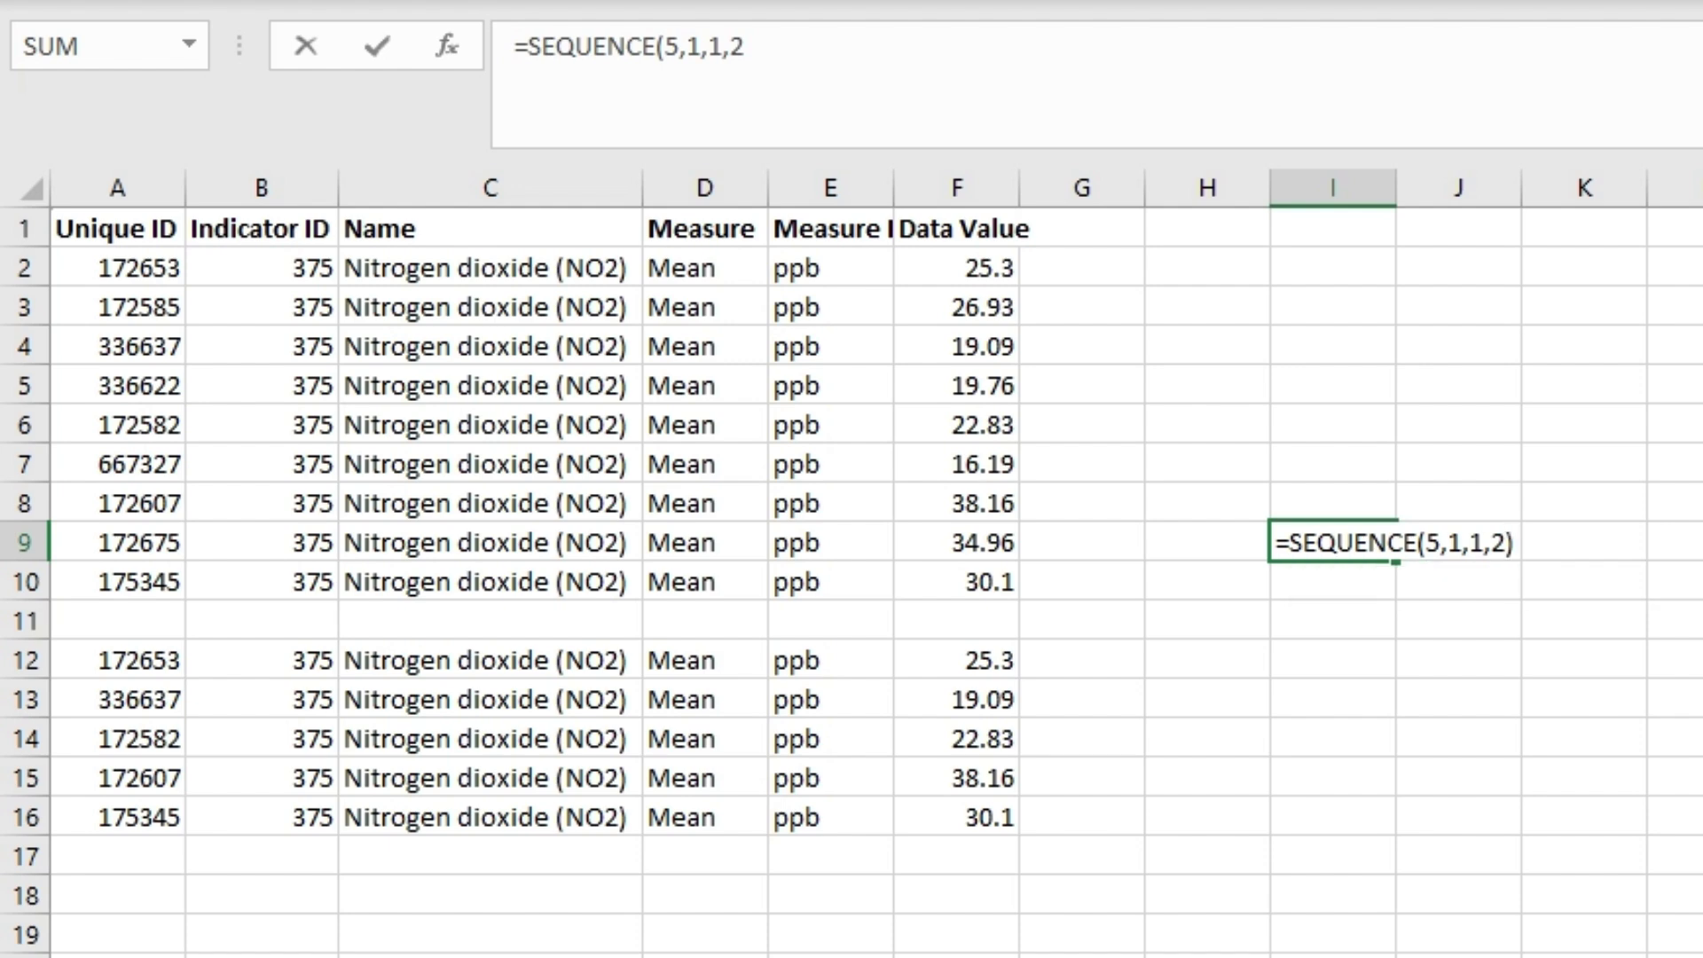
{"action": "key", "text": "Return"}
Step: Examine the spilled sequence in I9:I13 and the rows argument in its SEQUENCE formula, leaving the formula without changes
{"action": "key", "text": "Up"}
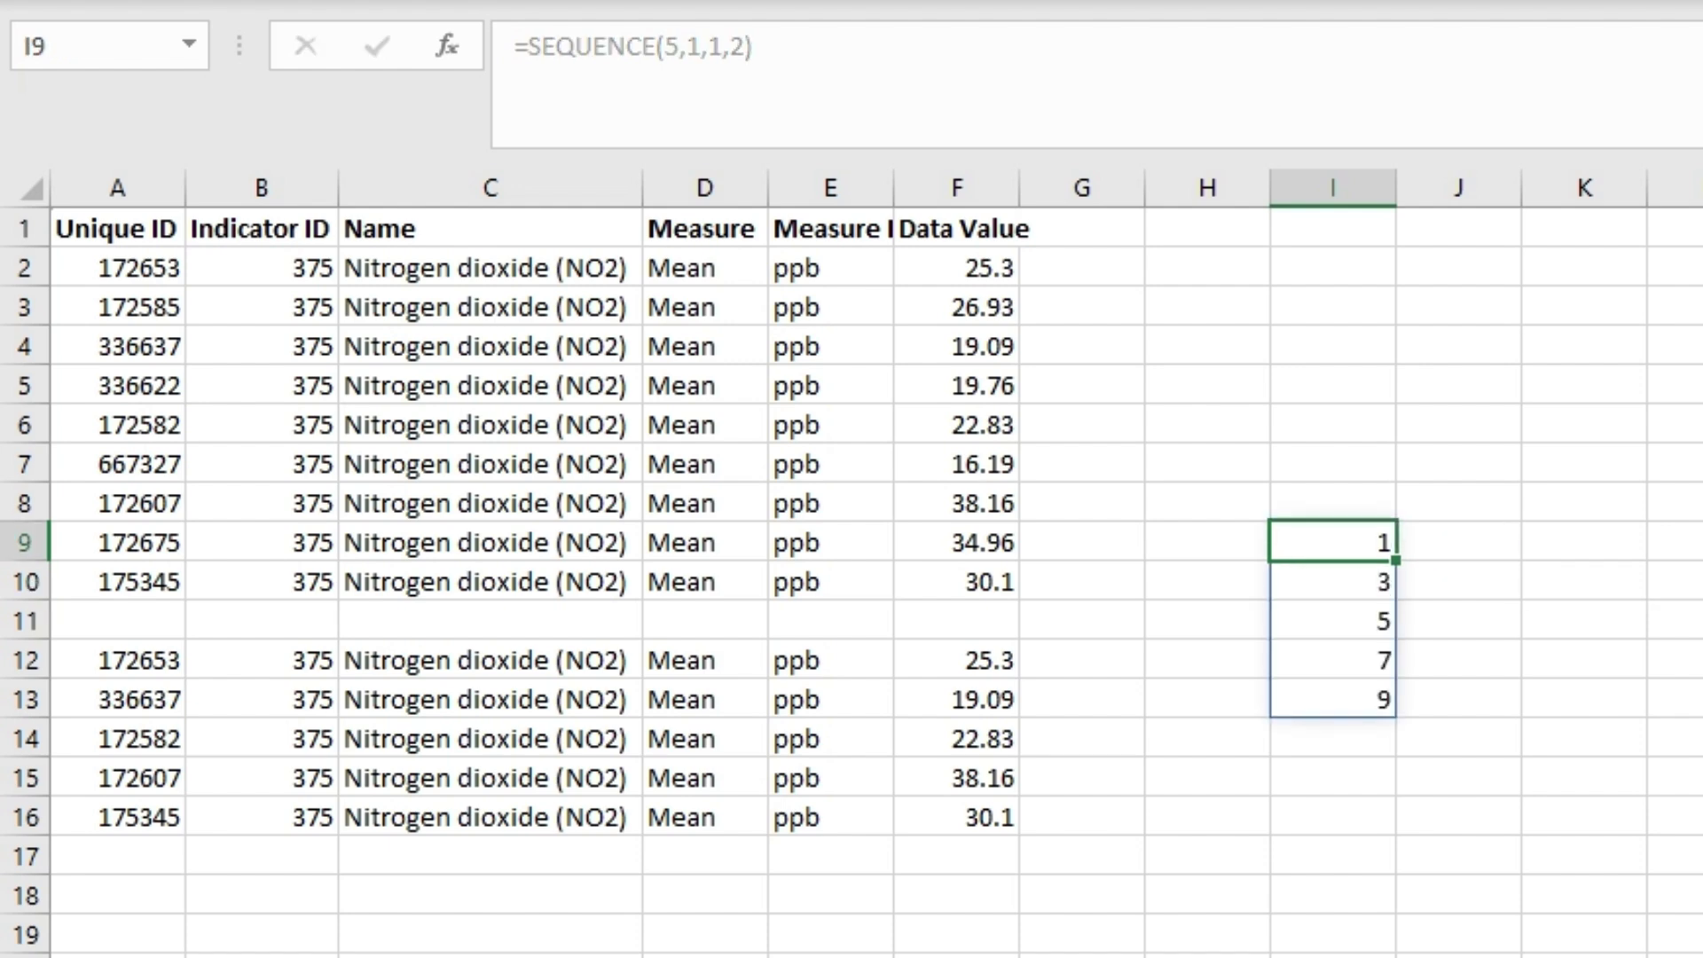
{"action": "key", "text": "shift+Down"}
{"action": "key", "text": "shift+Down"}
{"action": "key", "text": "shift+Down"}
{"action": "key", "text": "shift+Down"}
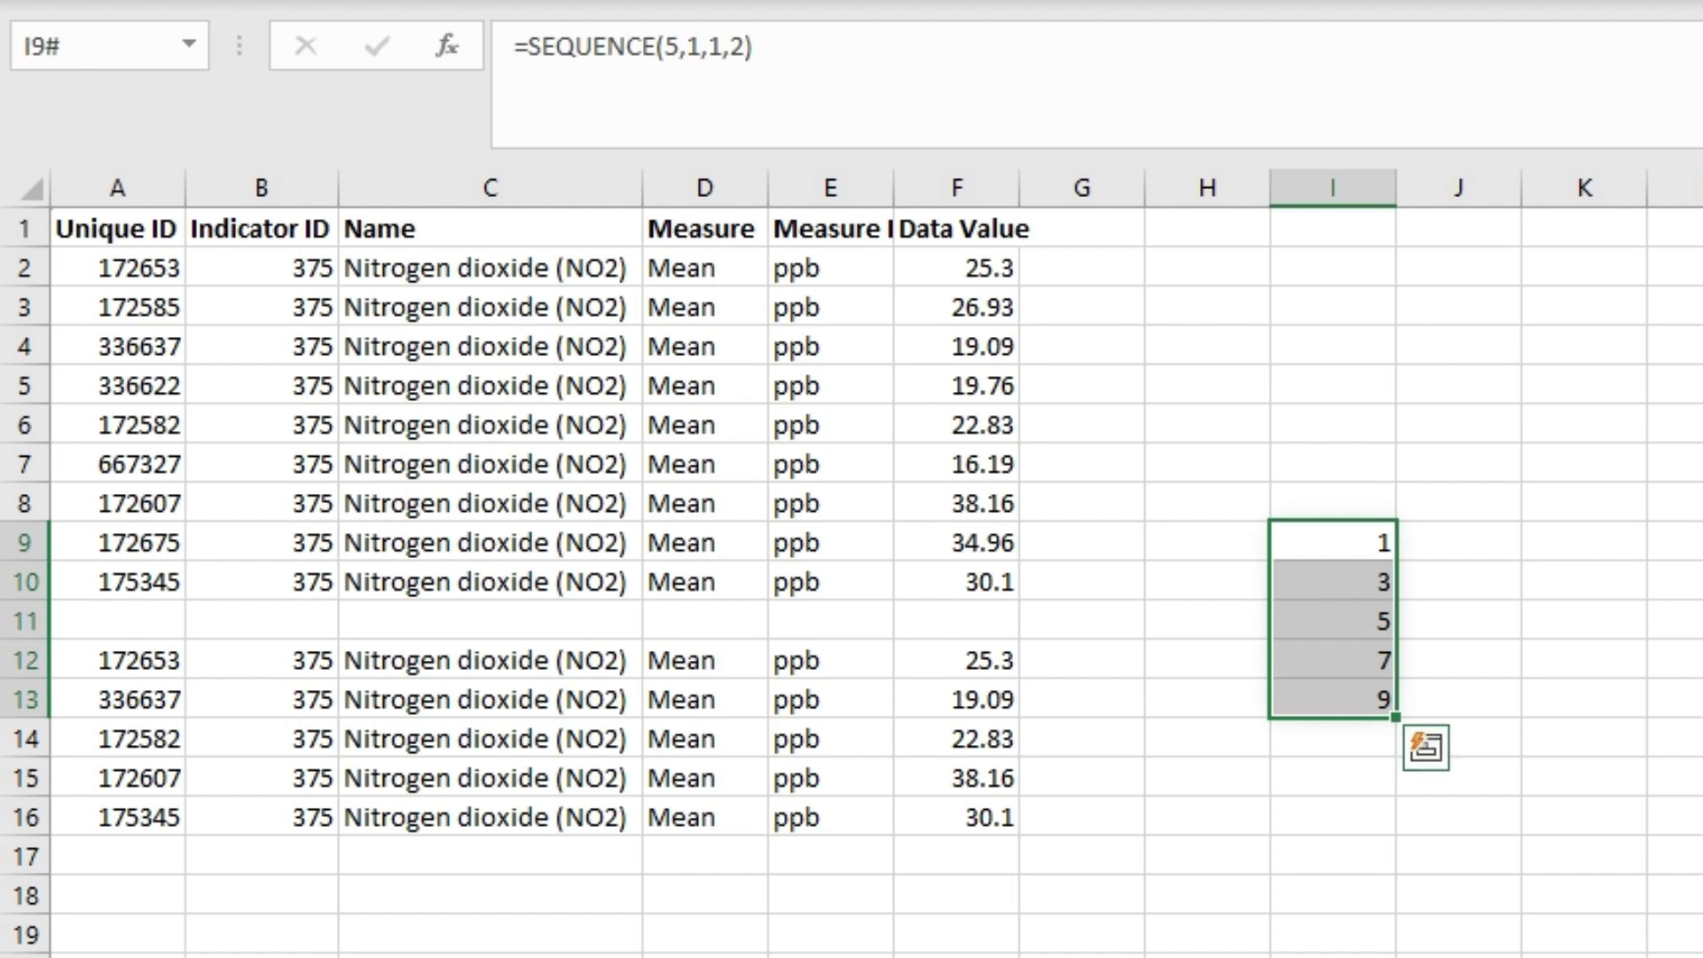
{"action": "key", "text": "F2"}
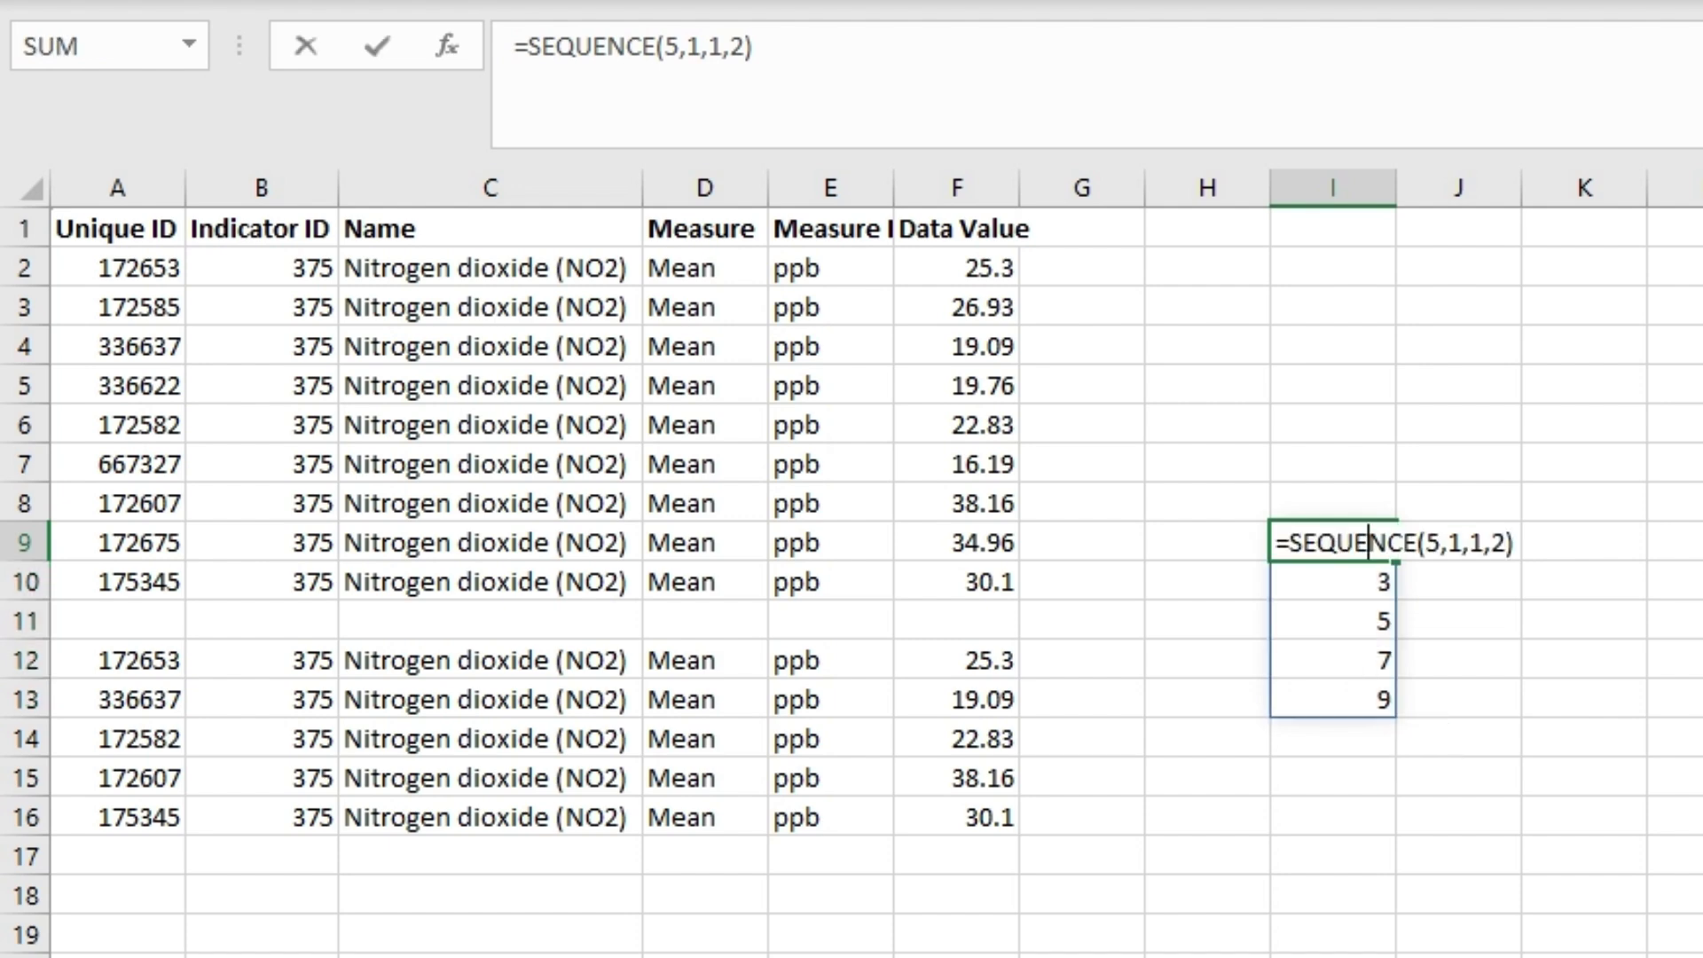
{"action": "left_click", "coordinate": [1440, 543]}
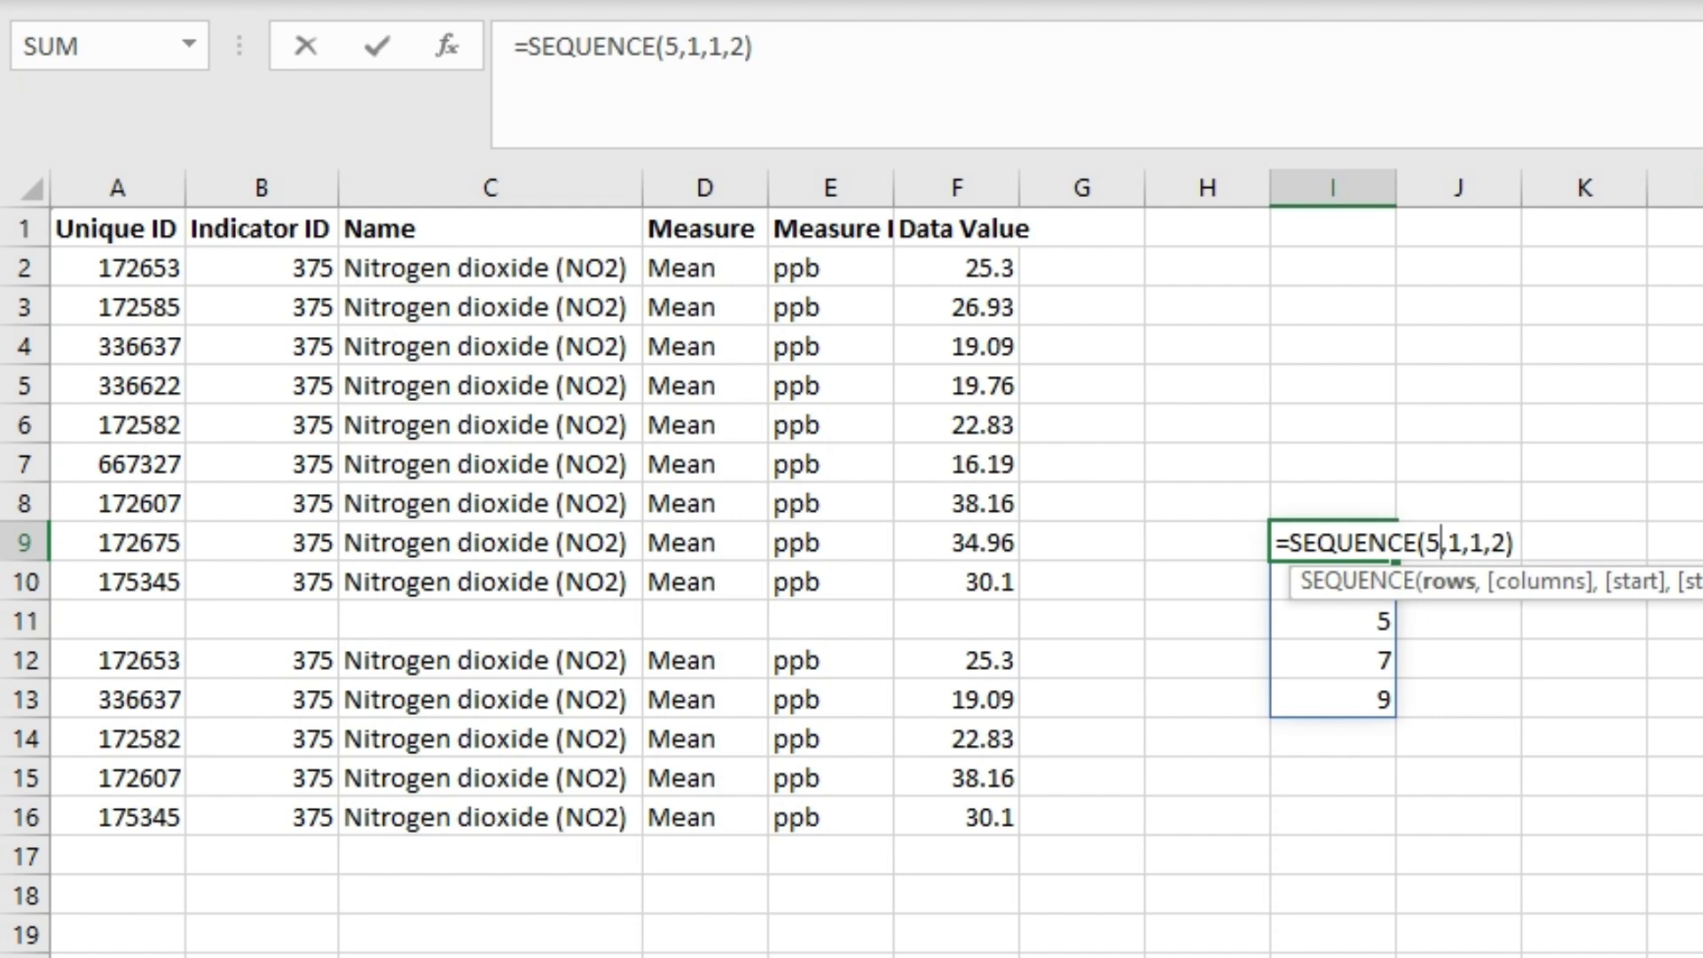
{"action": "key", "text": "shift+Left"}
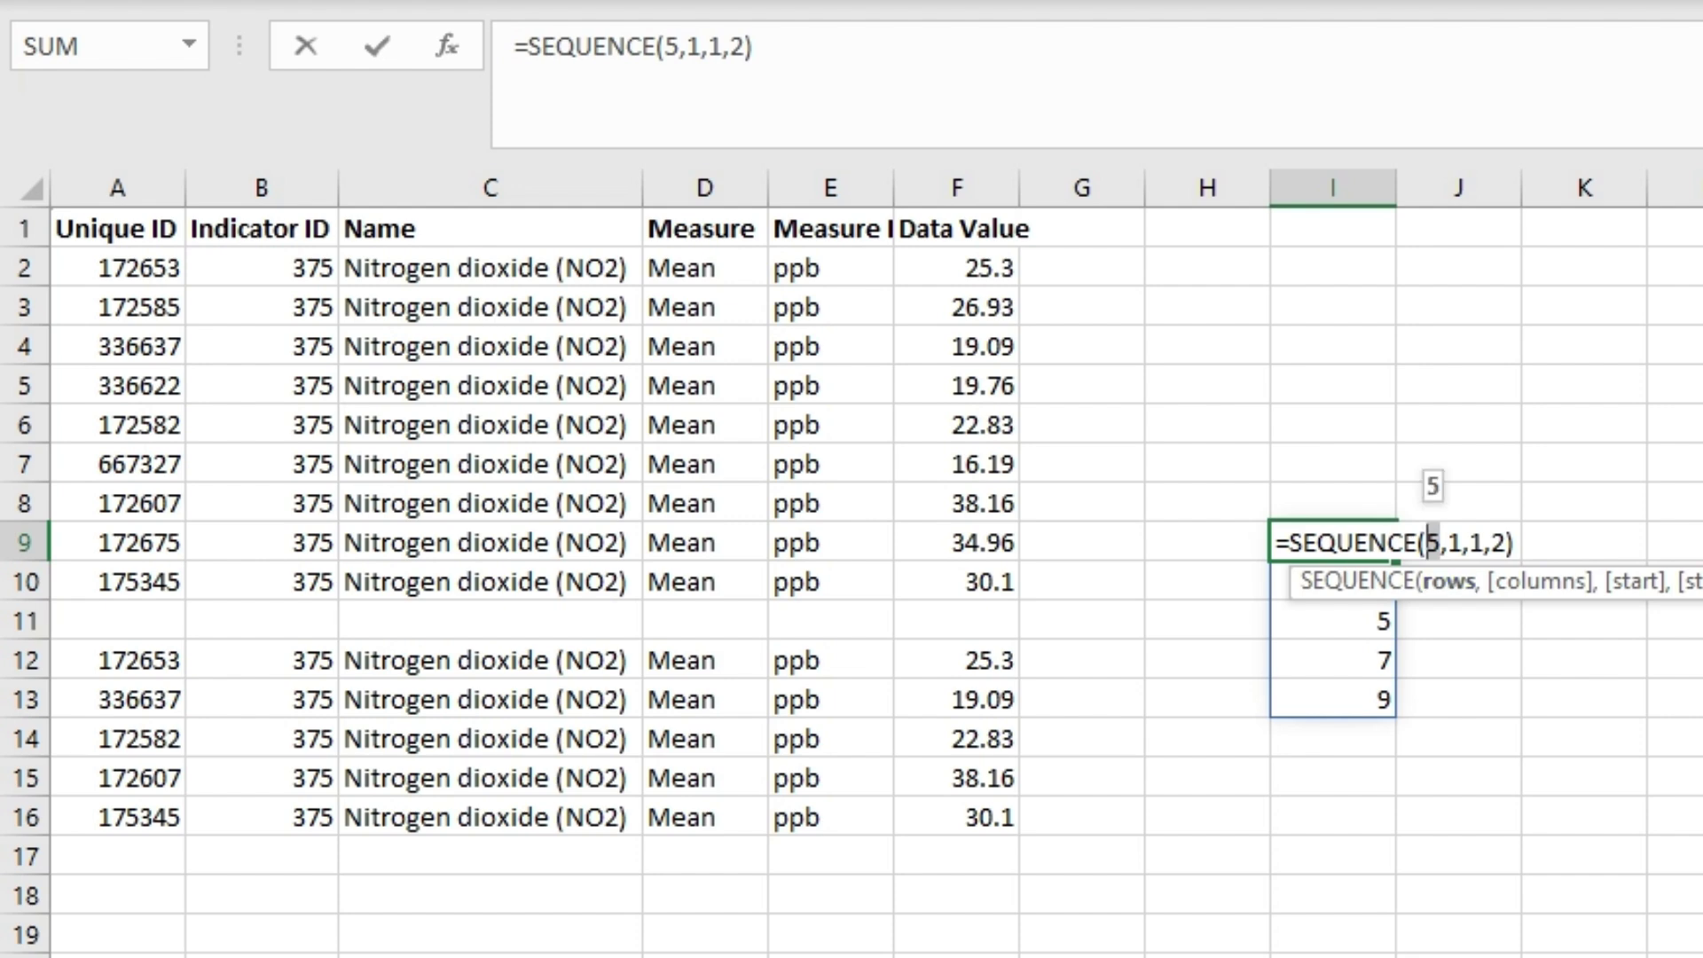
{"action": "left_click", "coordinate": [1441, 542]}
{"action": "key", "text": "Escape"}
{"action": "left_click", "coordinate": [1333, 816]}
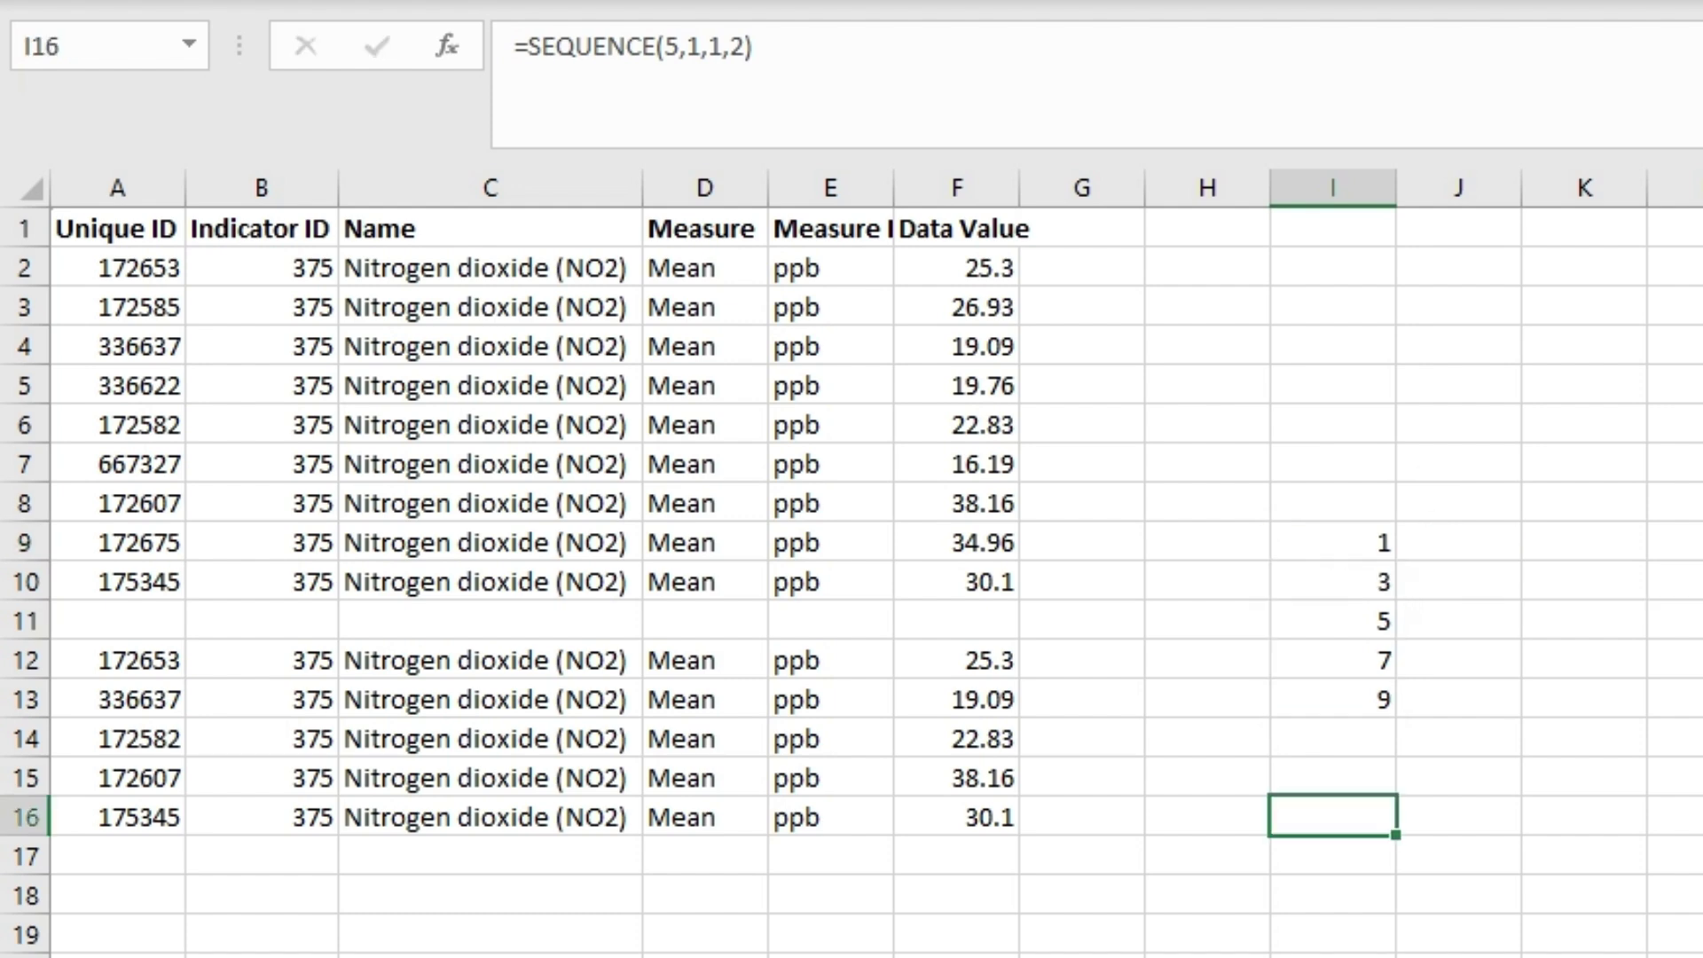
Step: Enter =ROWS(A2:F10) in cell I15 to count the table's data rows
{"action": "double_click", "coordinate": [1333, 778]}
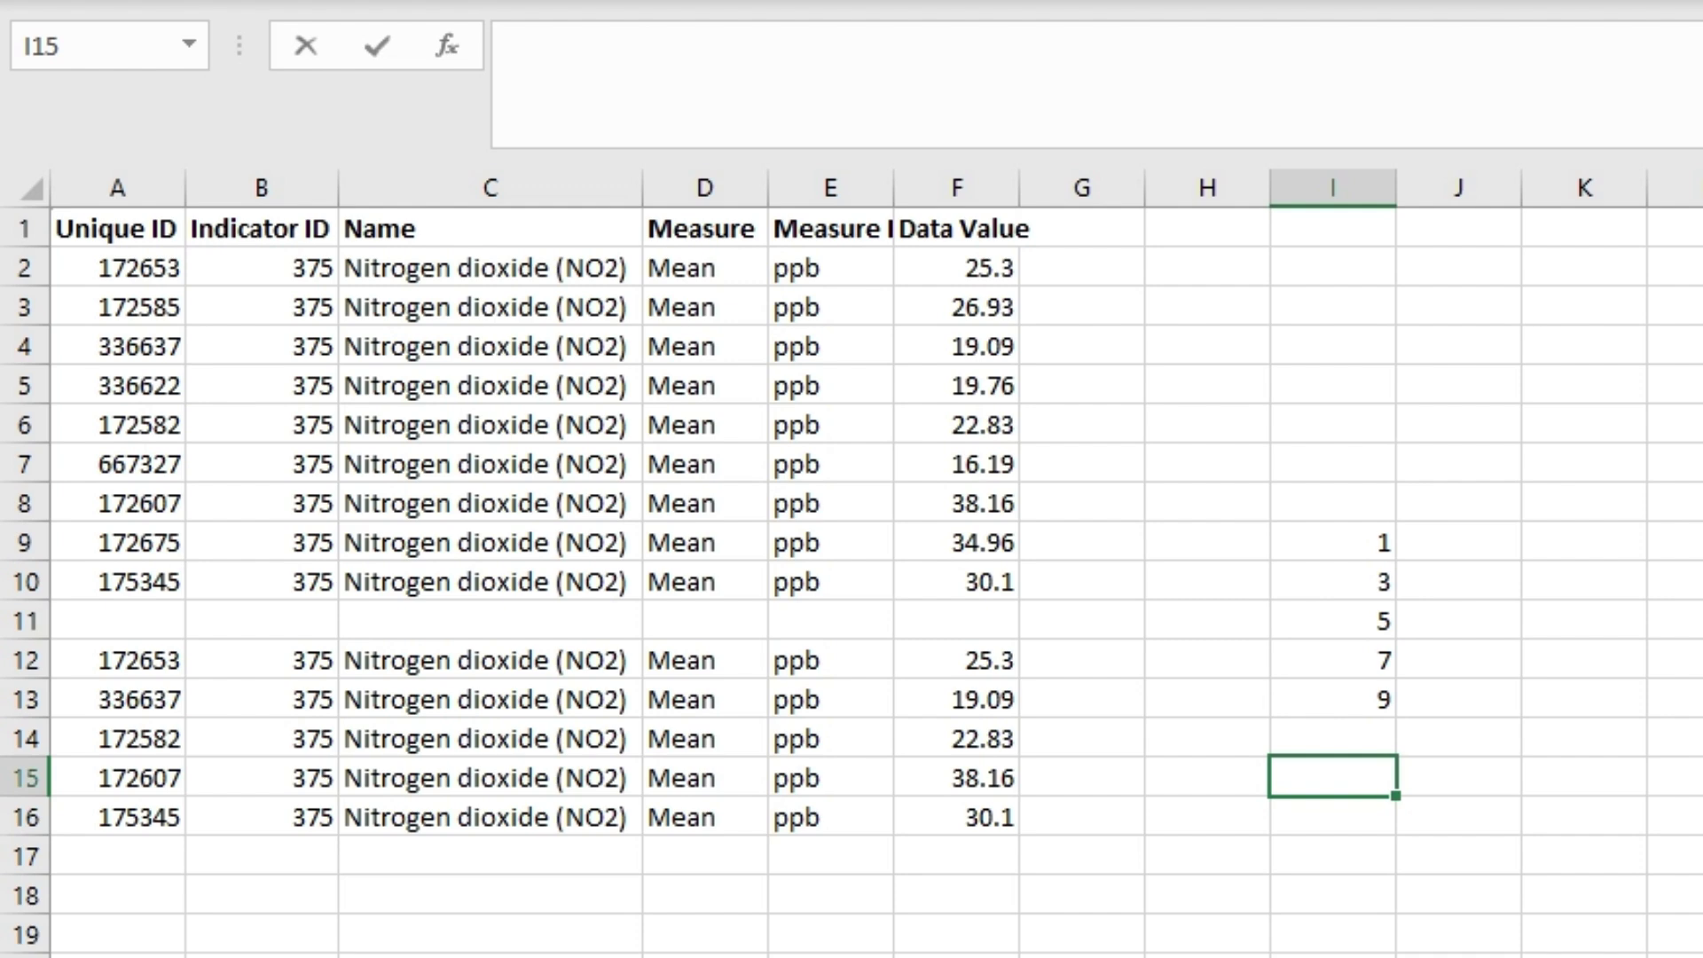
{"action": "type", "text": "=rows"}
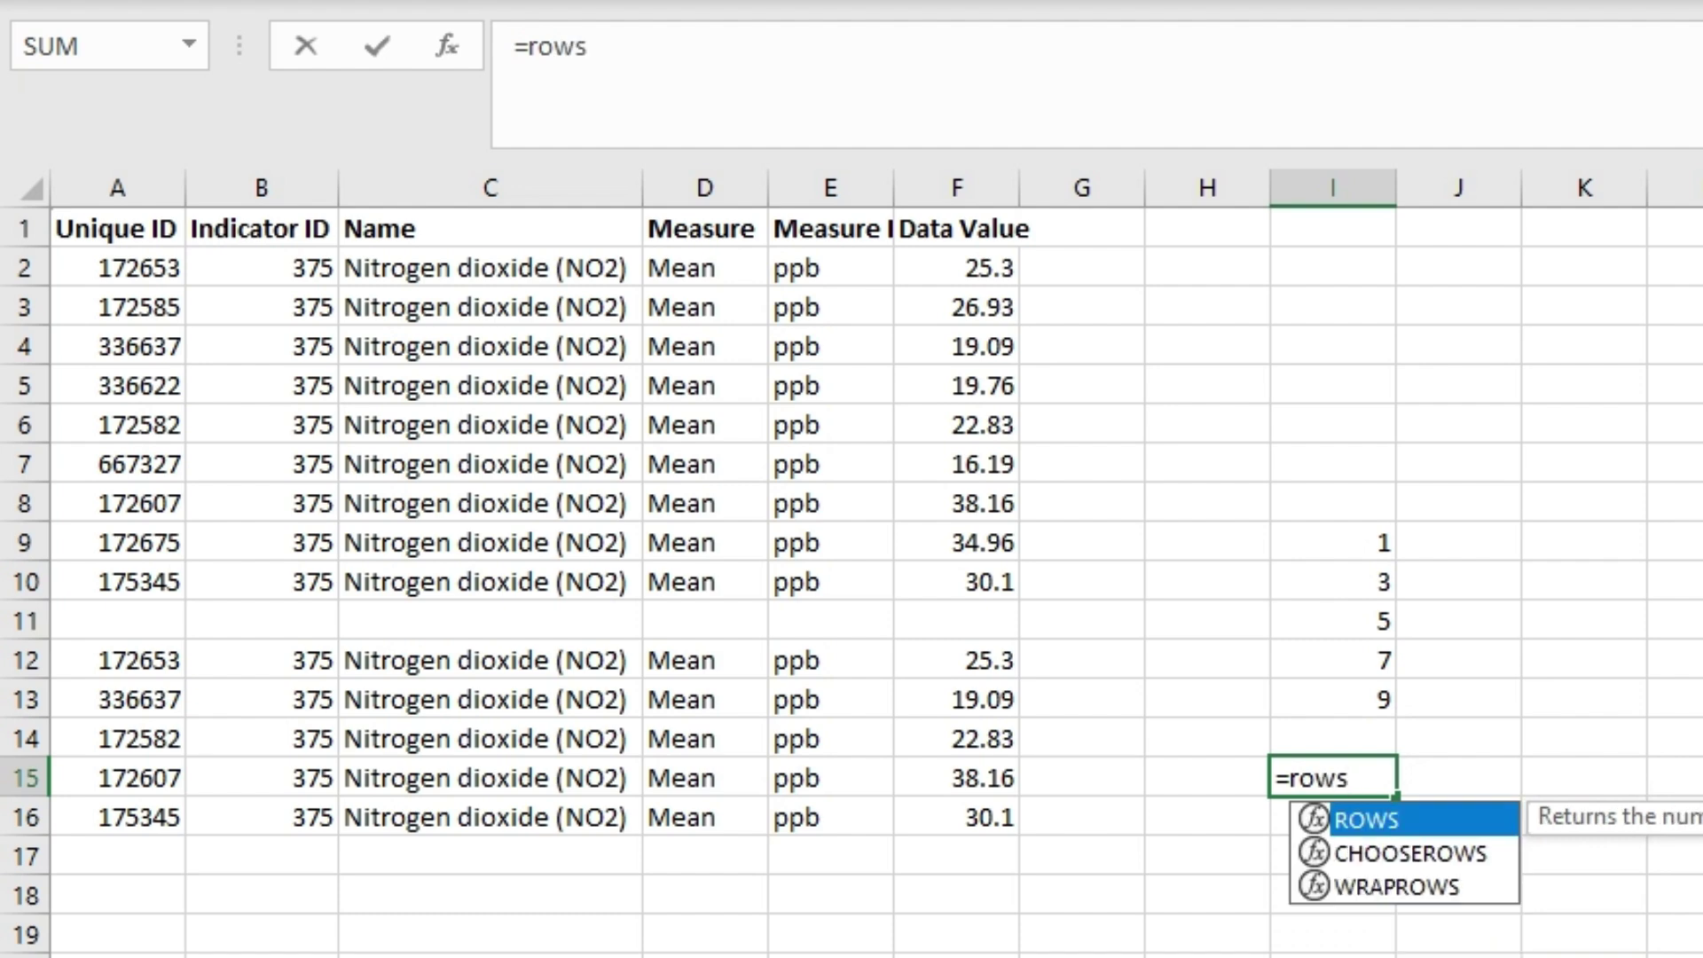
{"action": "key", "text": "Tab"}
{"action": "left_click_drag", "start_coordinate": [133, 268], "coordinate": [976, 587]}
{"action": "type", "text": ")"}
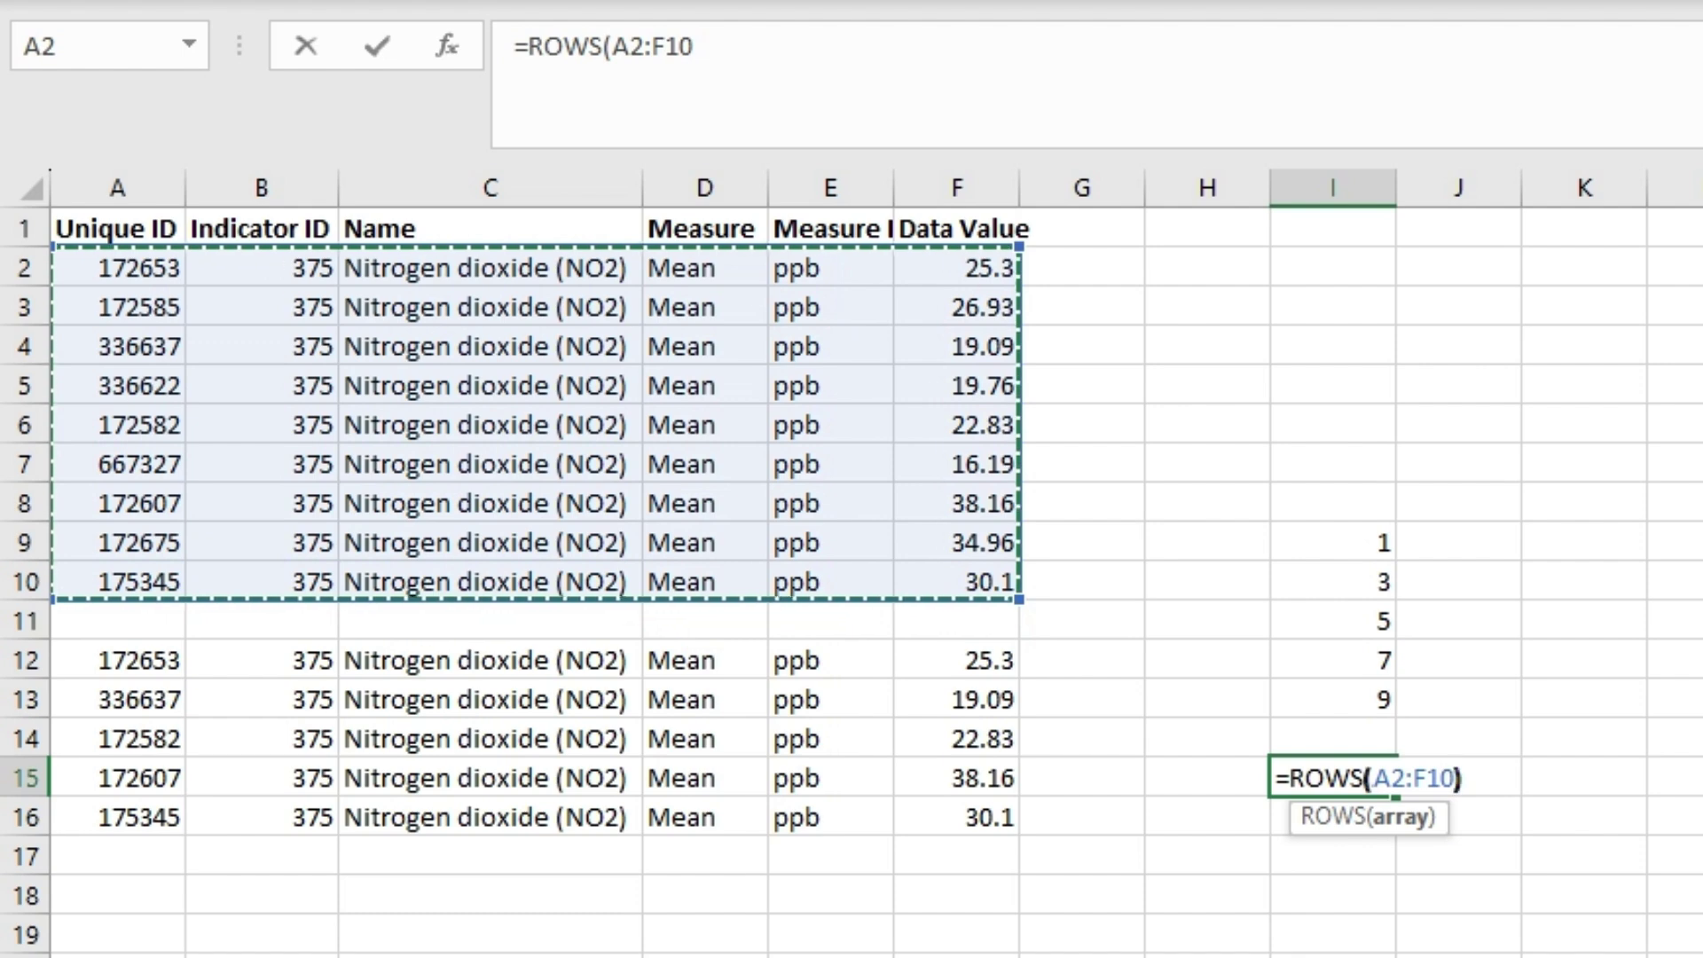
{"action": "key", "text": "Return"}
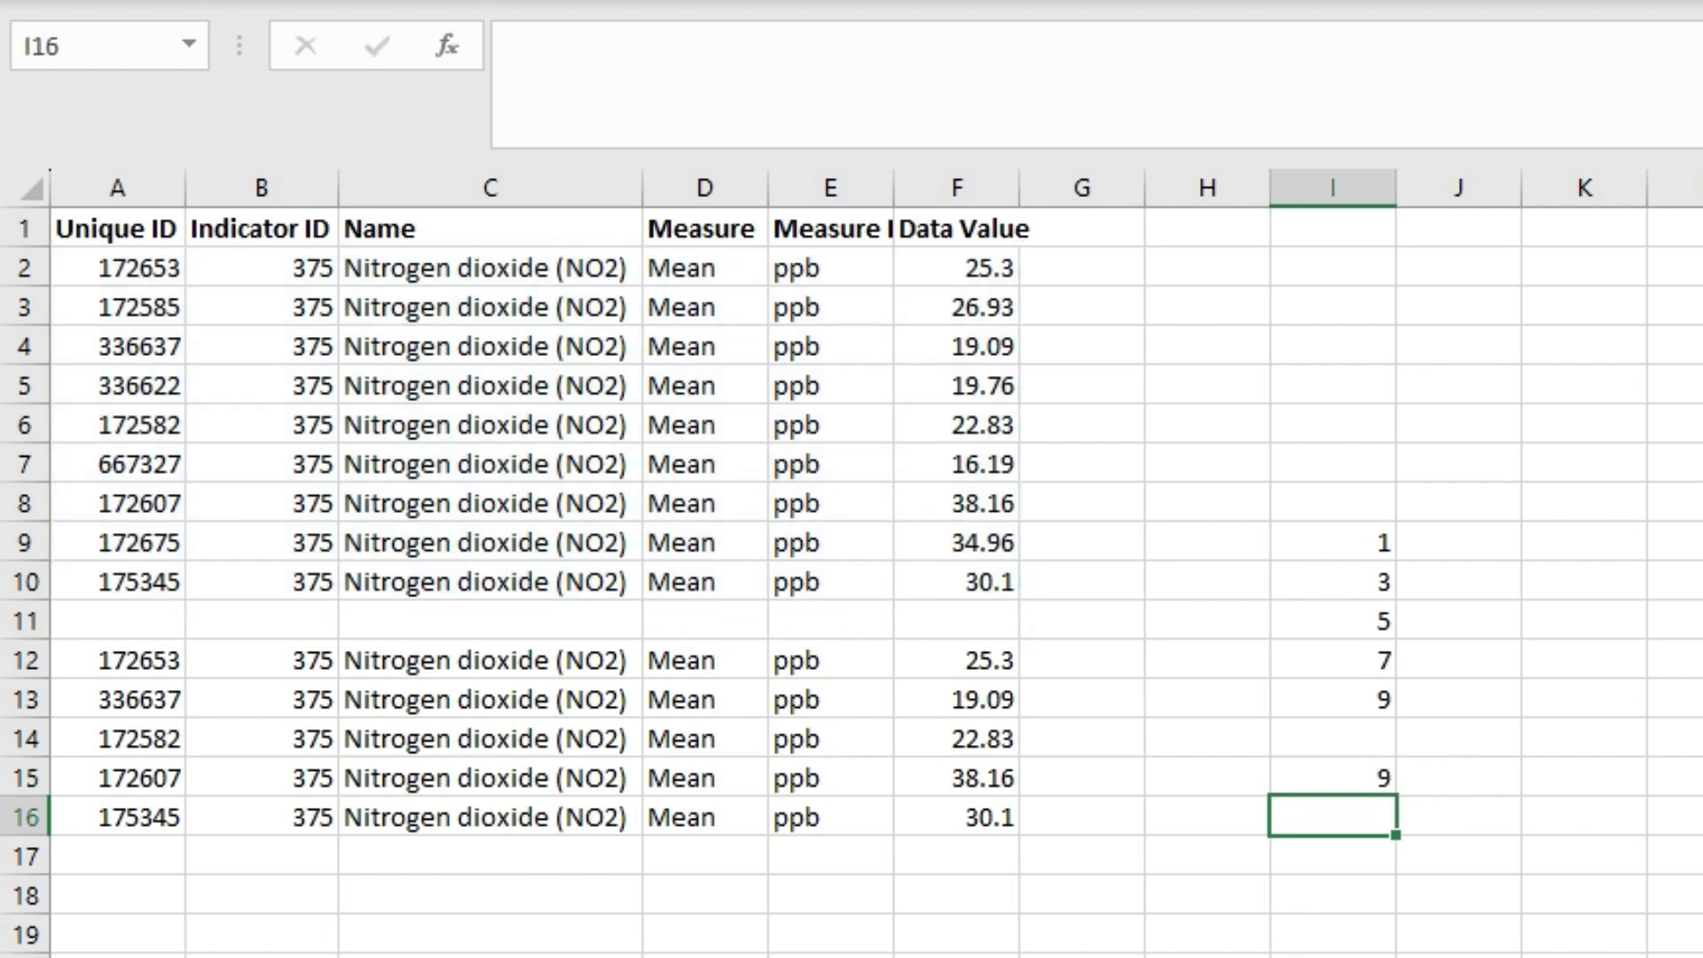
Step: Review the ROWS formula in I15 and extend it to =ROWS(A2:F10)/2
{"action": "left_click", "coordinate": [1332, 777]}
{"action": "double_click", "coordinate": [1373, 777]}
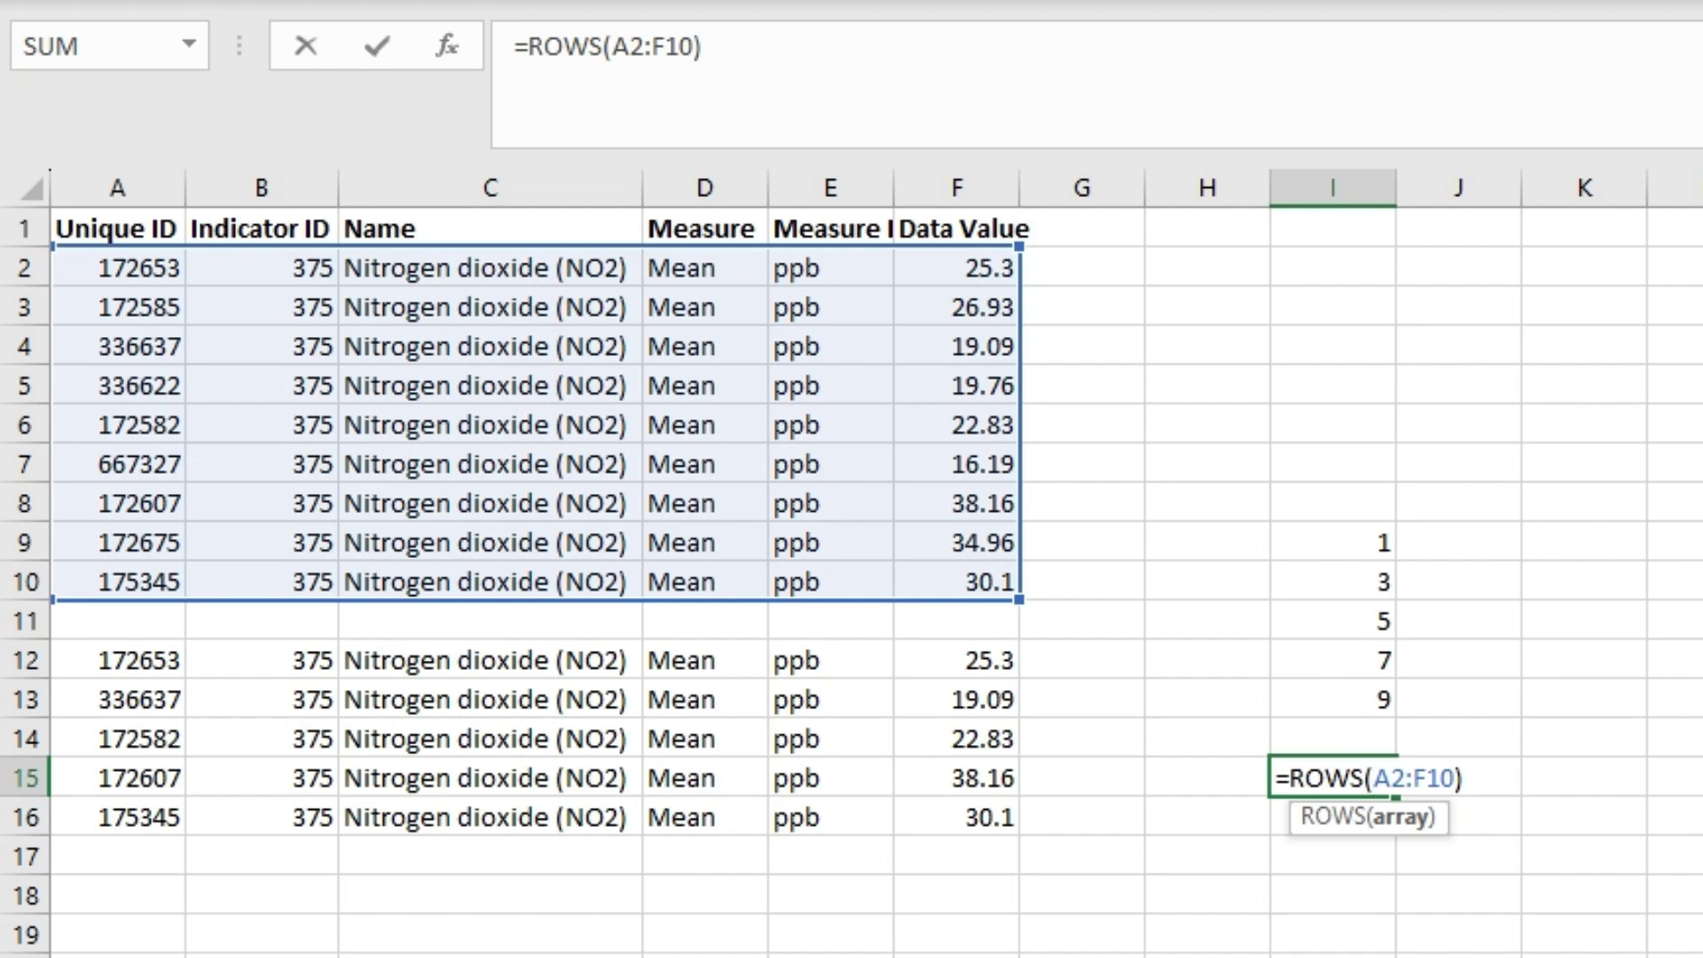
{"action": "key", "text": "Return"}
{"action": "left_click", "coordinate": [1332, 778]}
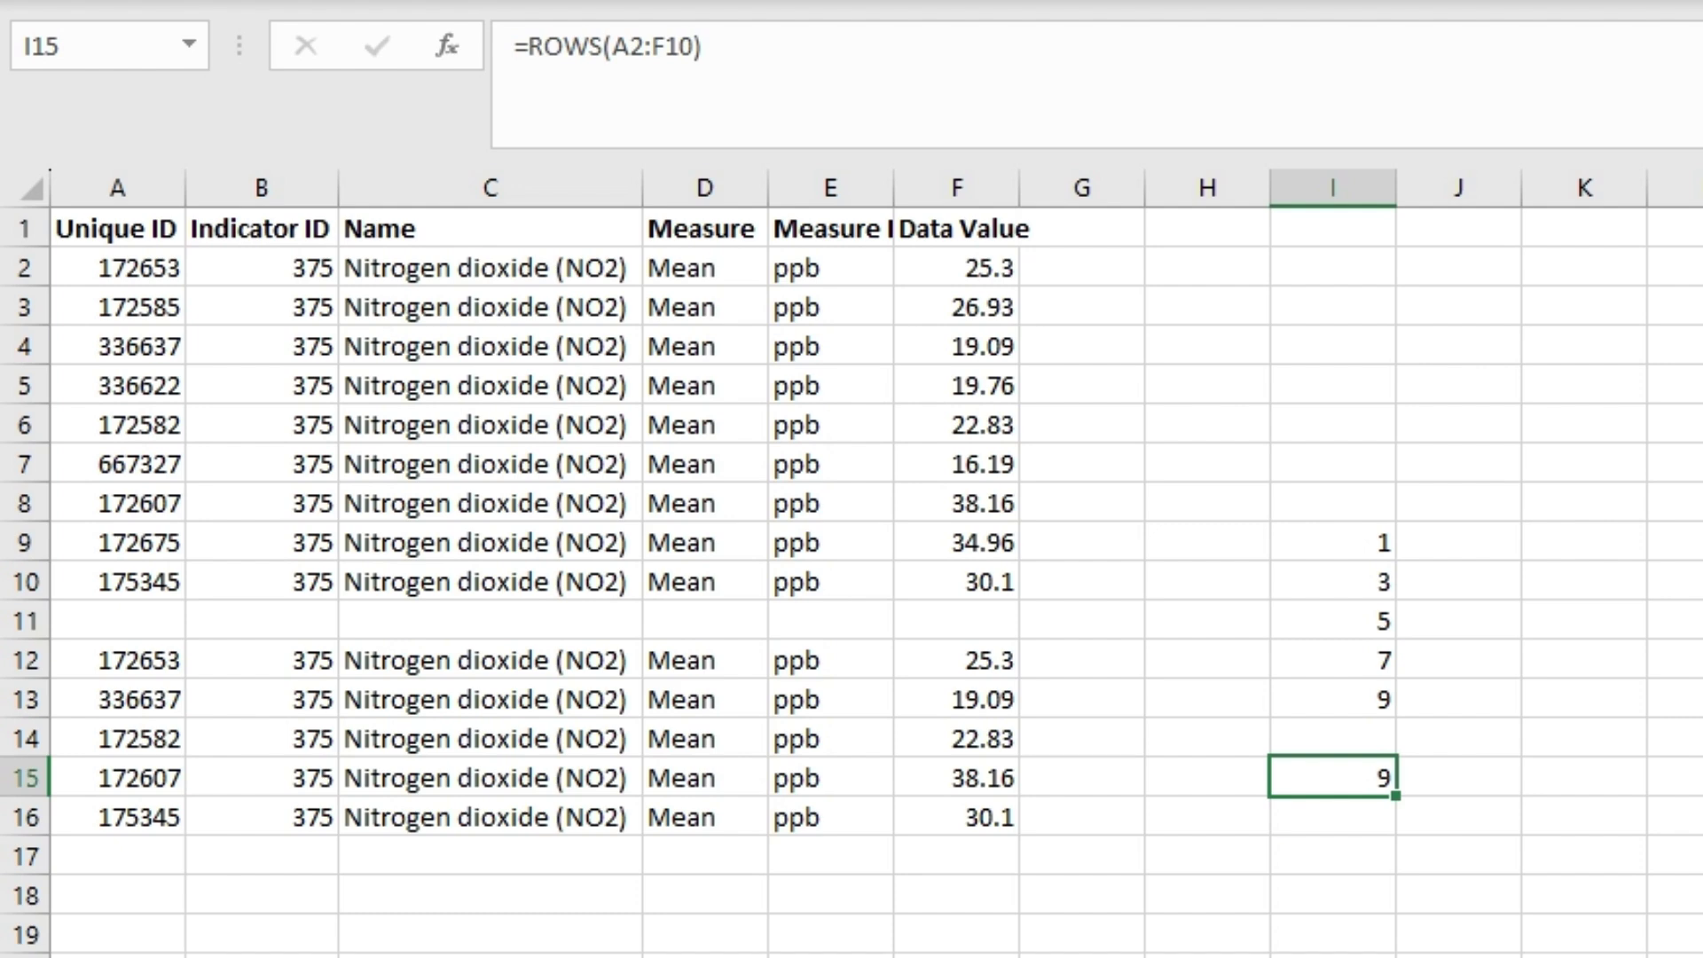
{"action": "double_click", "coordinate": [1372, 778]}
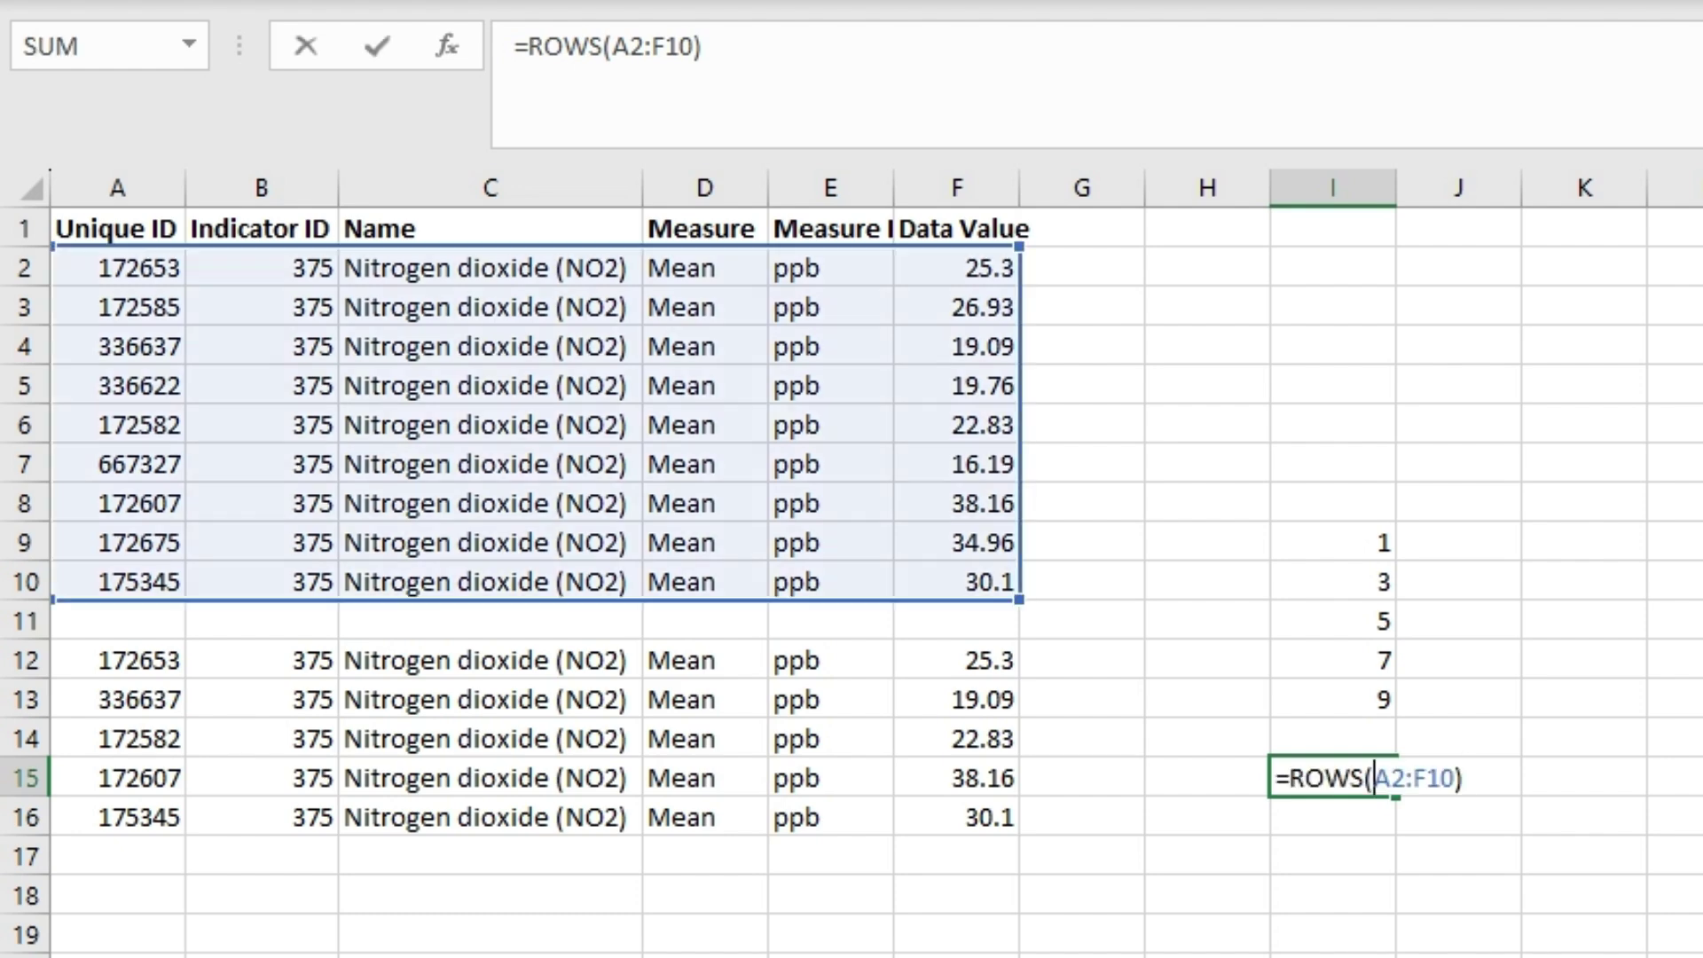
{"action": "key", "text": "End"}
{"action": "type", "text": "/2"}
{"action": "key", "text": "Return"}
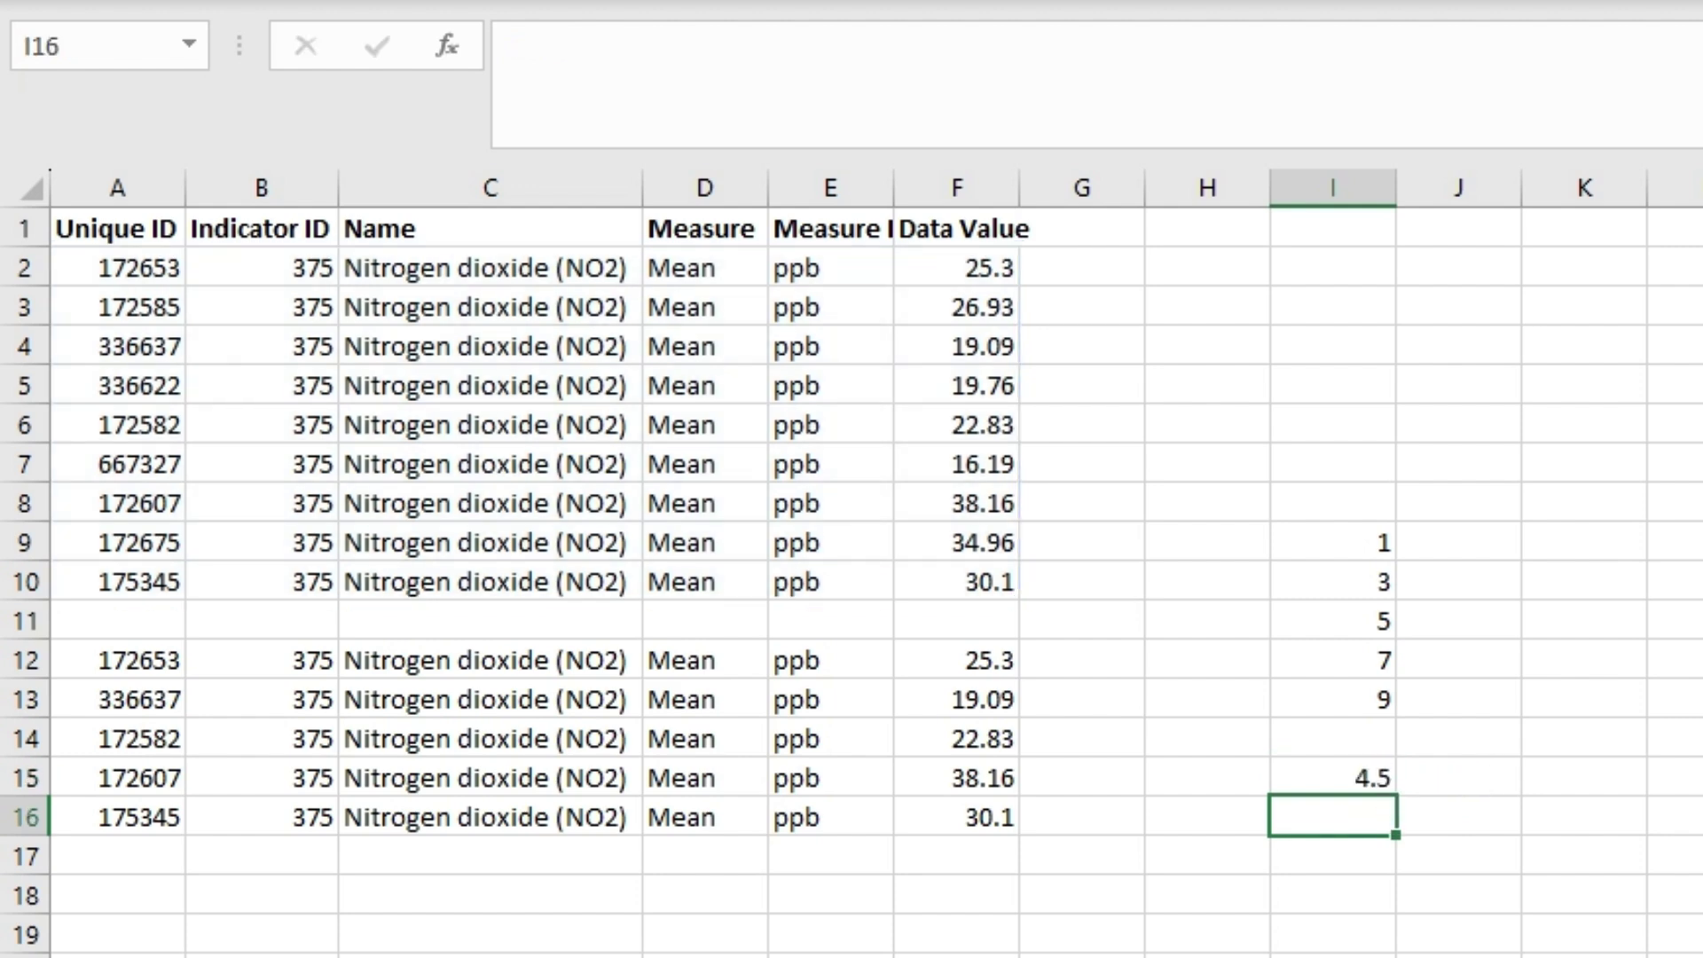
Step: Wrap the I15 formula in ROUNDUP with 0 digits, giving =ROUNDUP(ROWS(A2:F10)/2,0)
{"action": "double_click", "coordinate": [1364, 778]}
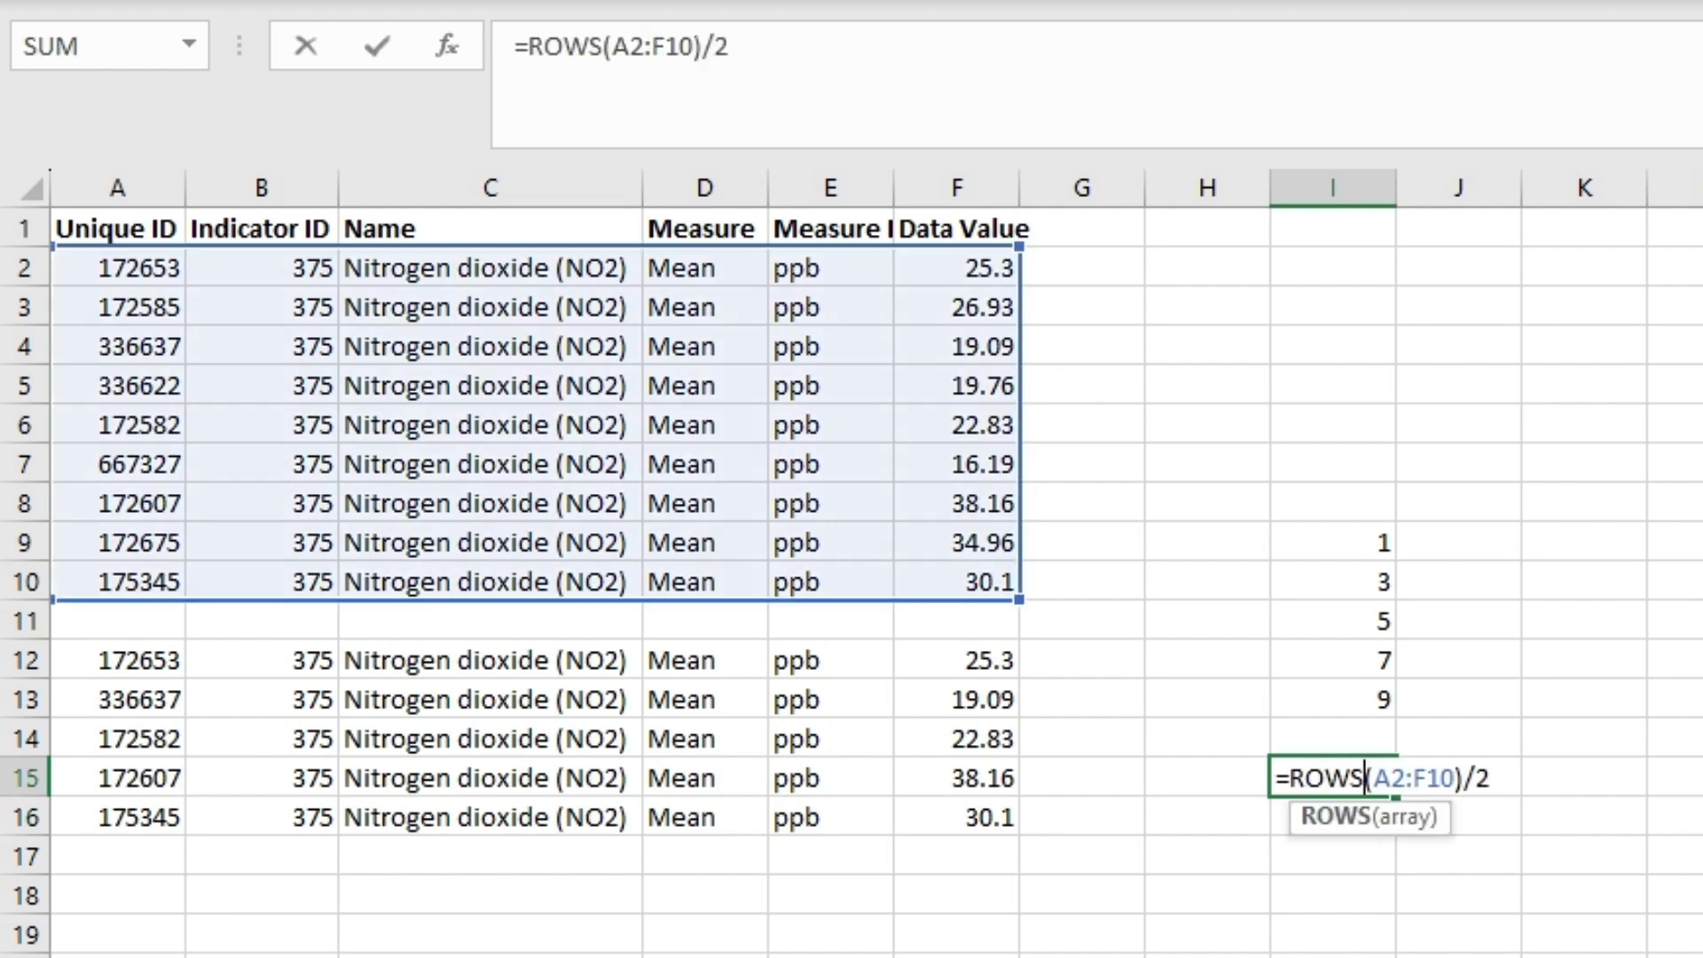
{"action": "key", "text": "Left"}
{"action": "type", "text": "roun"}
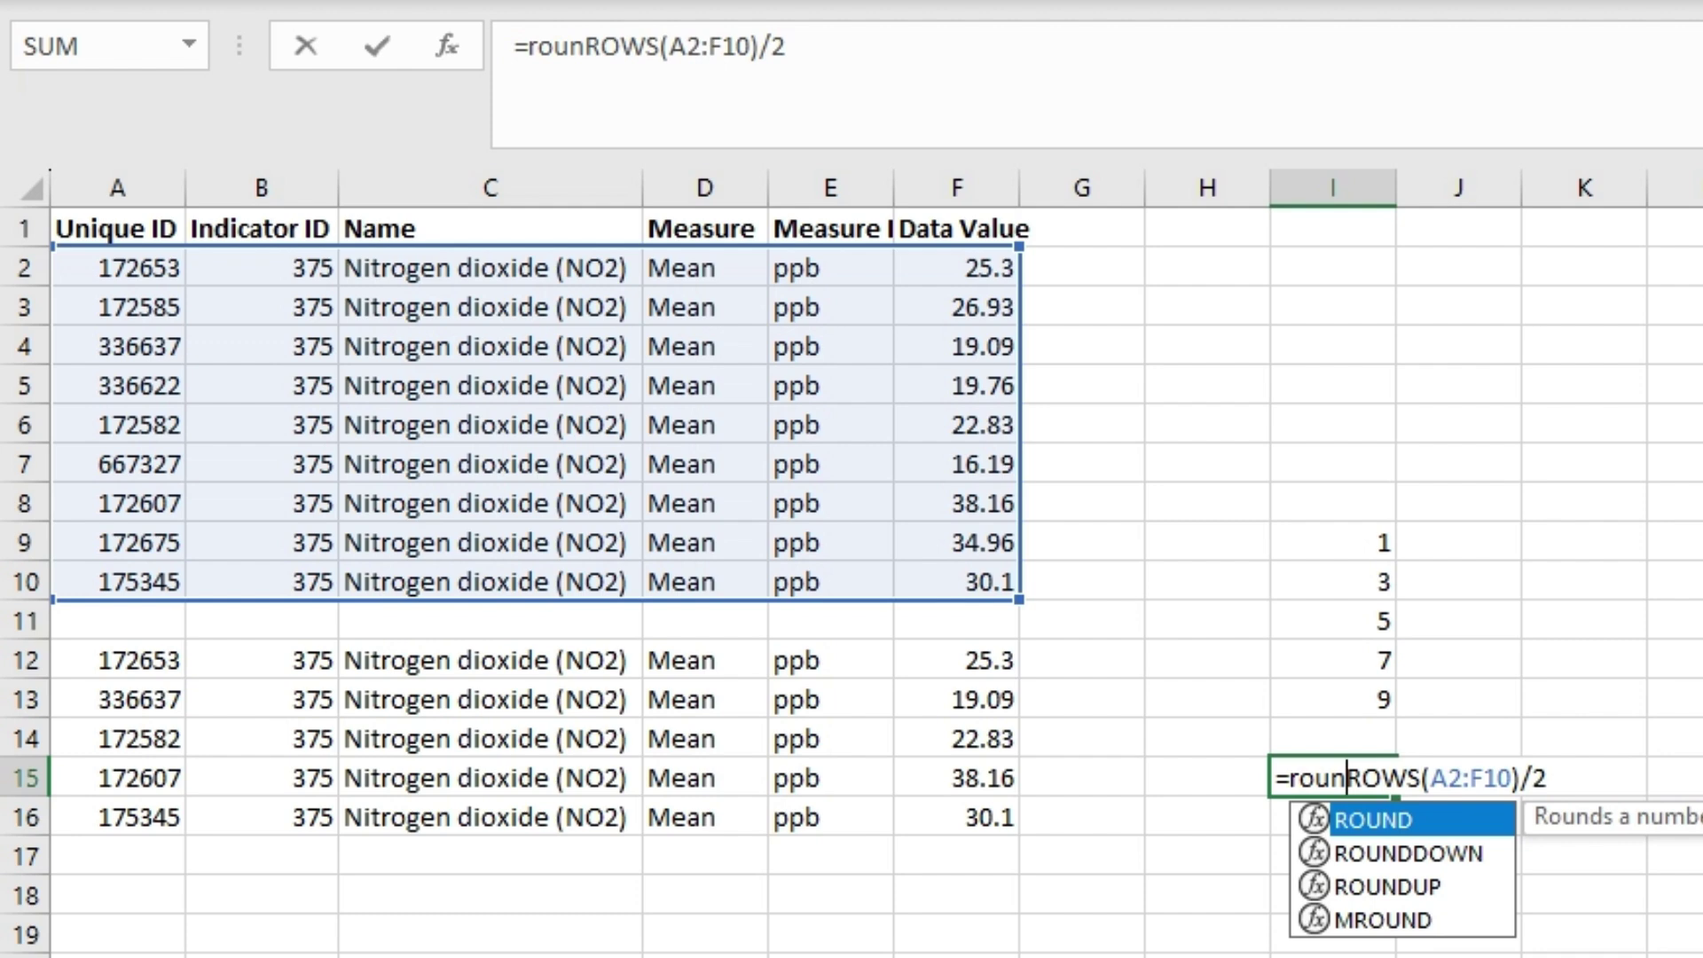
{"action": "key", "text": "Down"}
{"action": "key", "text": "Down"}
{"action": "key", "text": "Tab"}
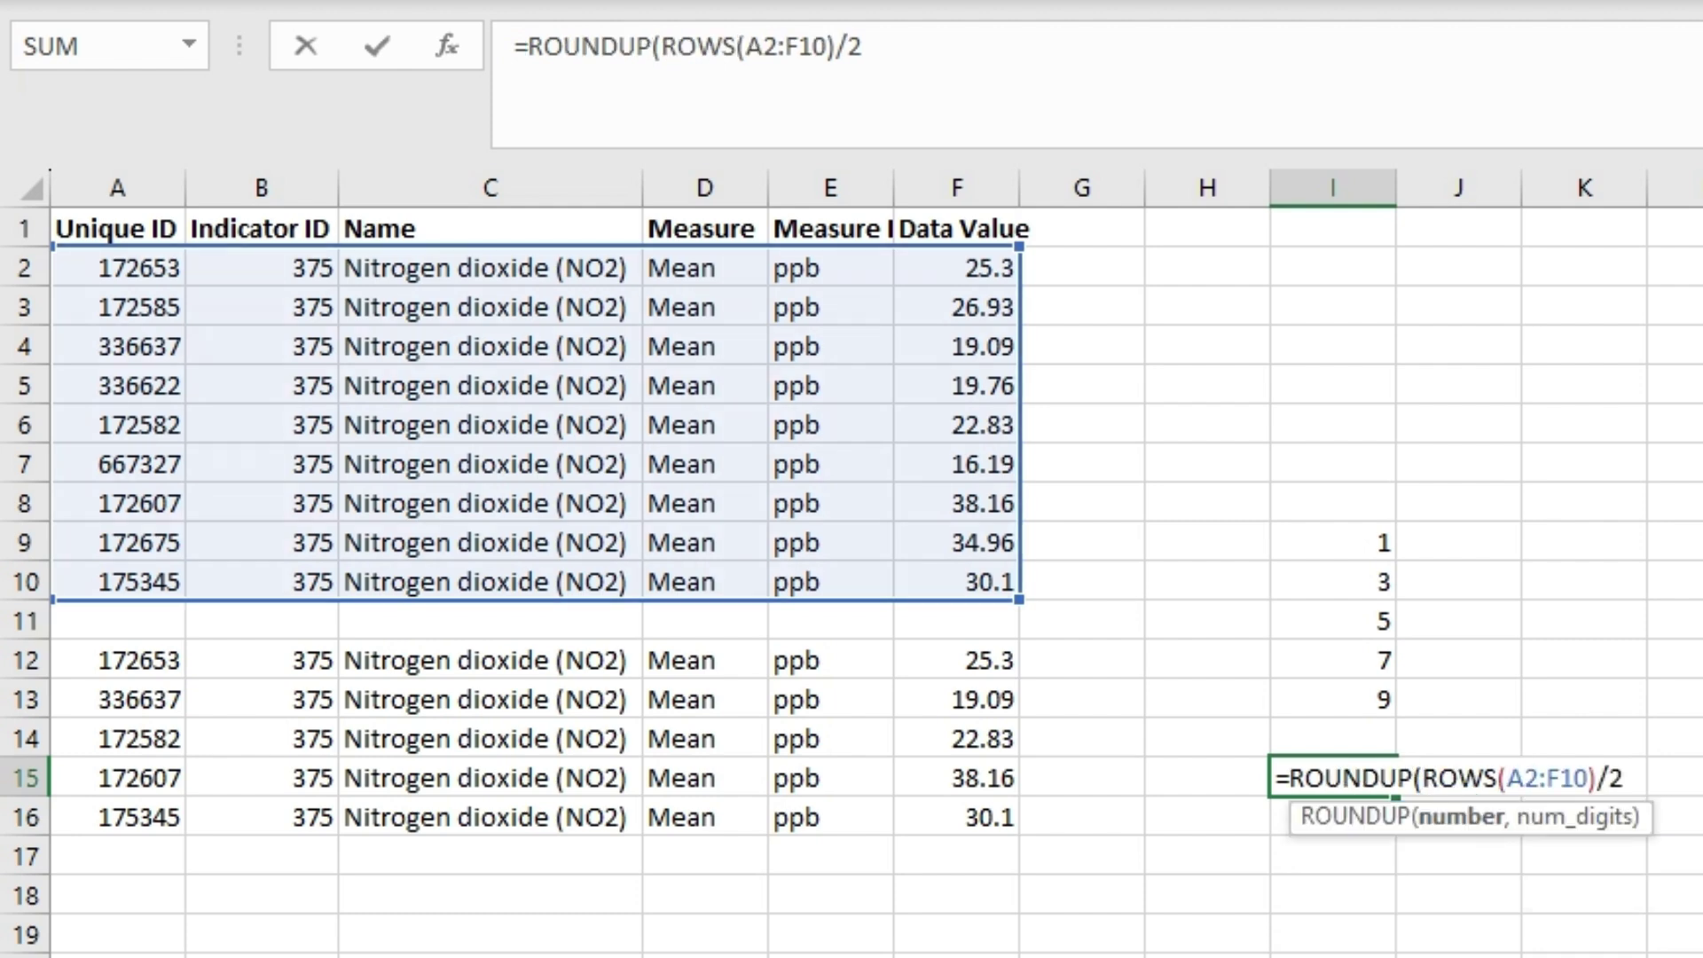
{"action": "type", "text": ","}
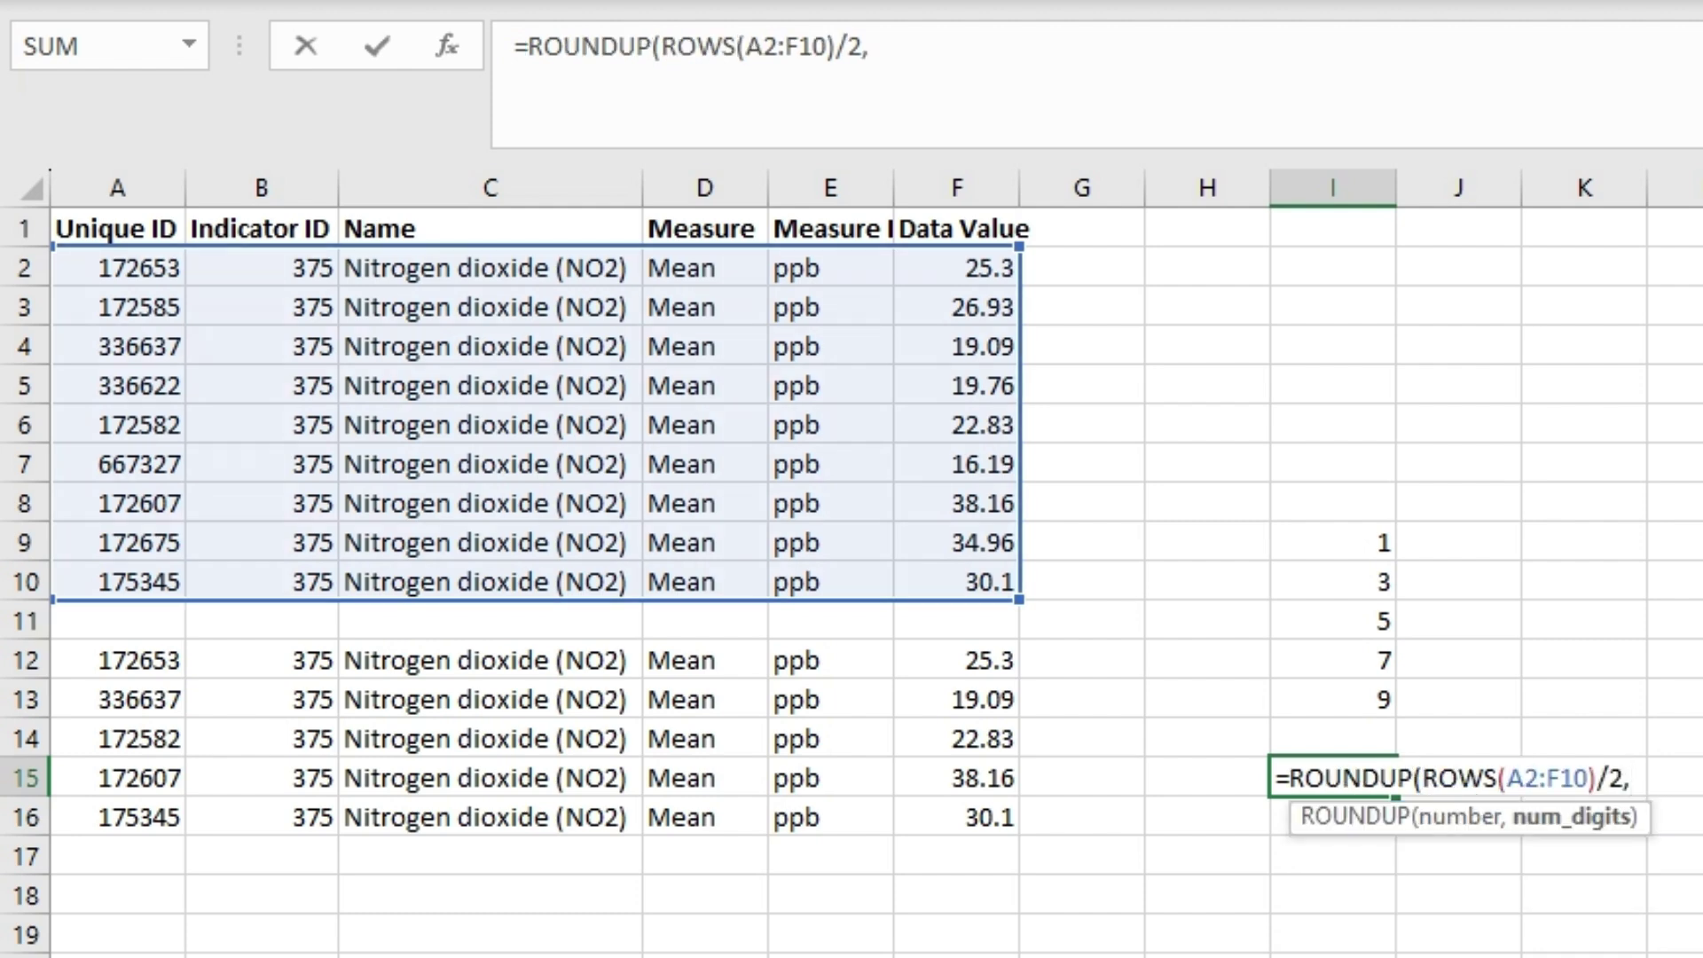
{"action": "type", "text": "0"}
{"action": "type", "text": ")"}
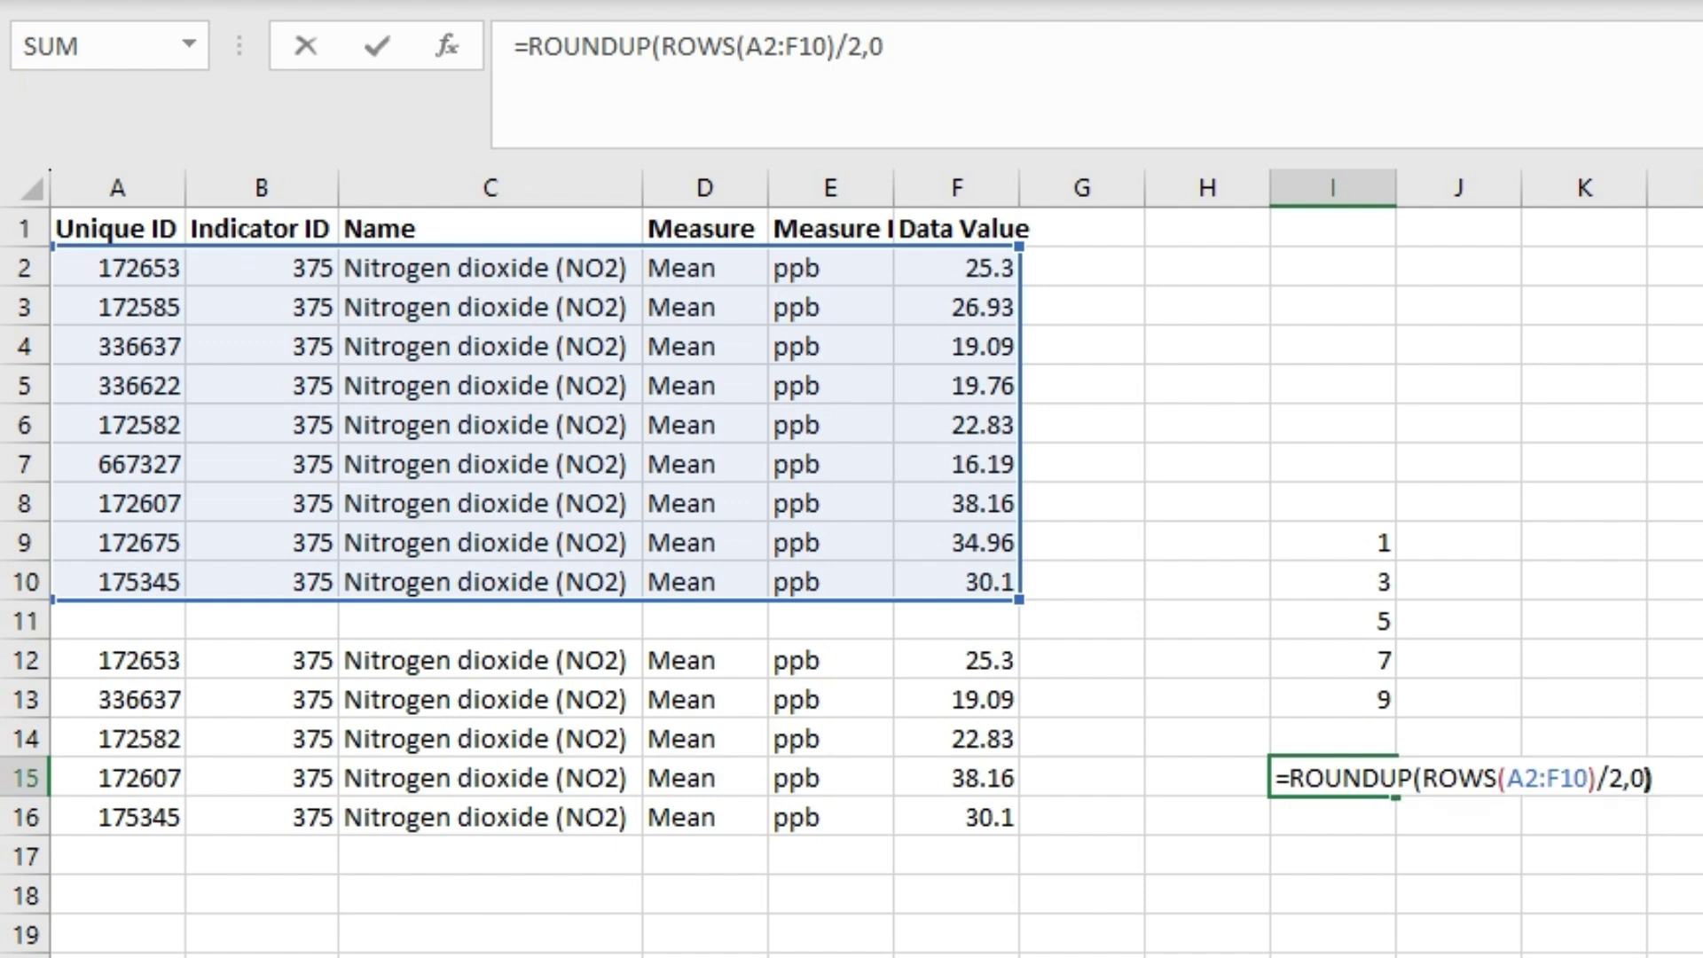
{"action": "key", "text": "Return"}
Step: Inspect the whole ROUNDUP formula in I15 and leave it without changes
{"action": "left_click", "coordinate": [1332, 777]}
{"action": "double_click", "coordinate": [1362, 778]}
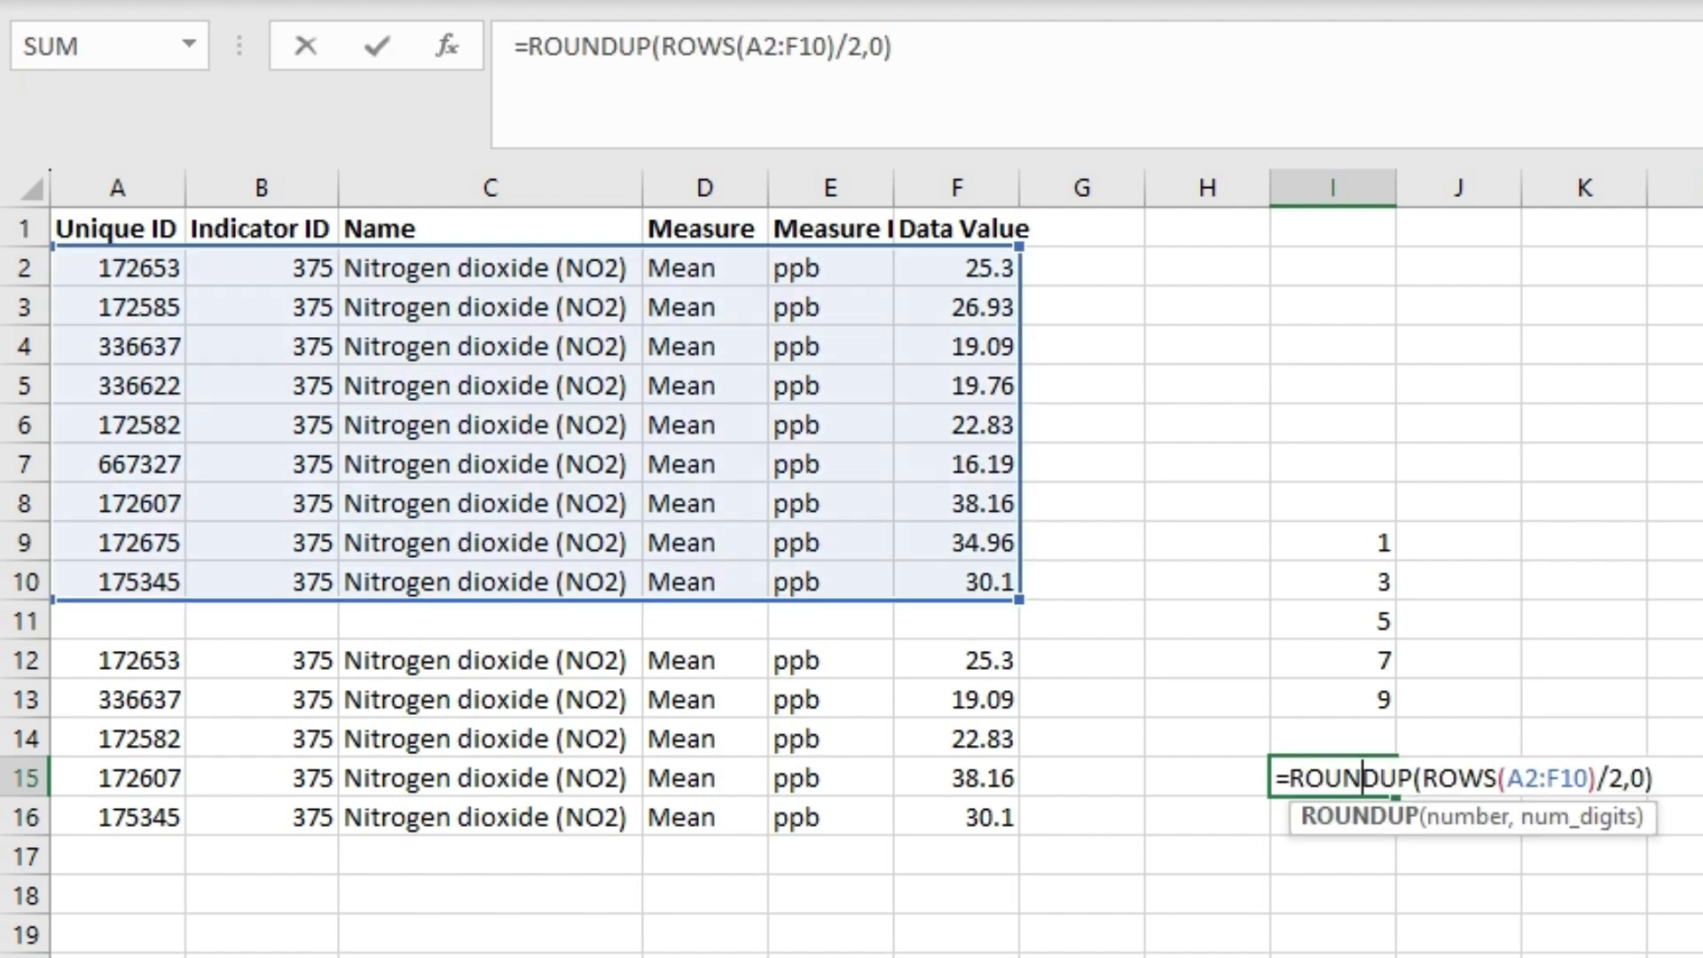
{"action": "left_click_drag", "start_coordinate": [1653, 778], "coordinate": [1274, 778]}
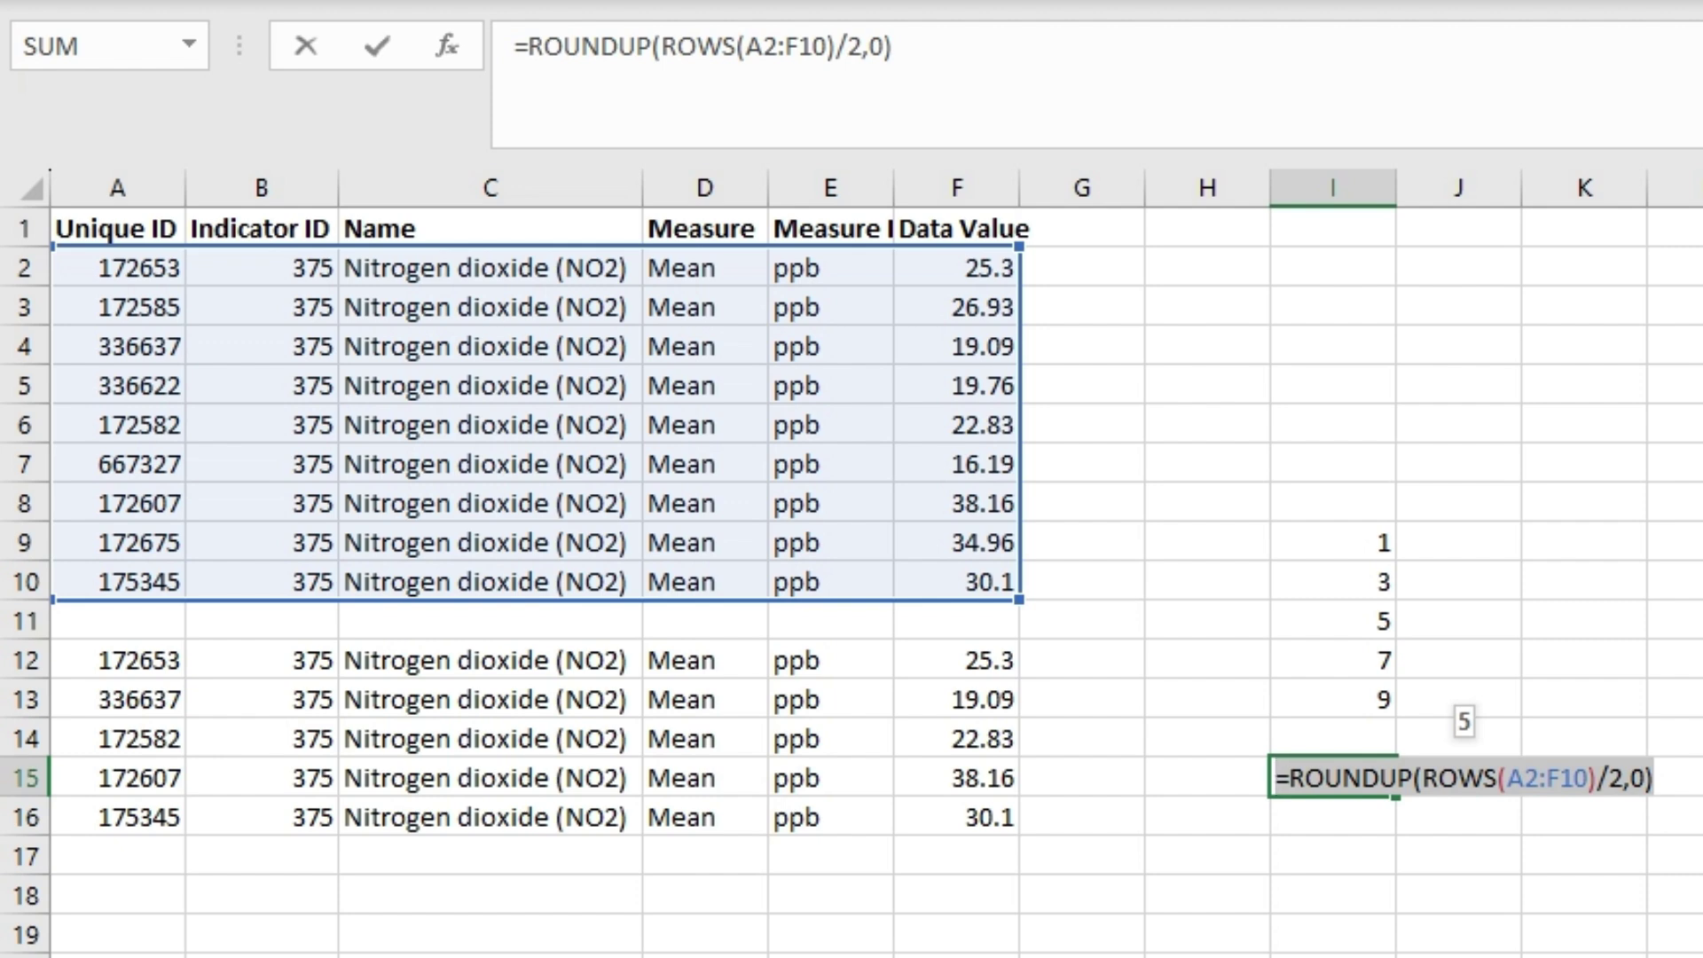
{"action": "key", "text": "Right"}
{"action": "left_click_drag", "start_coordinate": [1653, 777], "coordinate": [1290, 777]}
{"action": "key", "text": "Escape"}
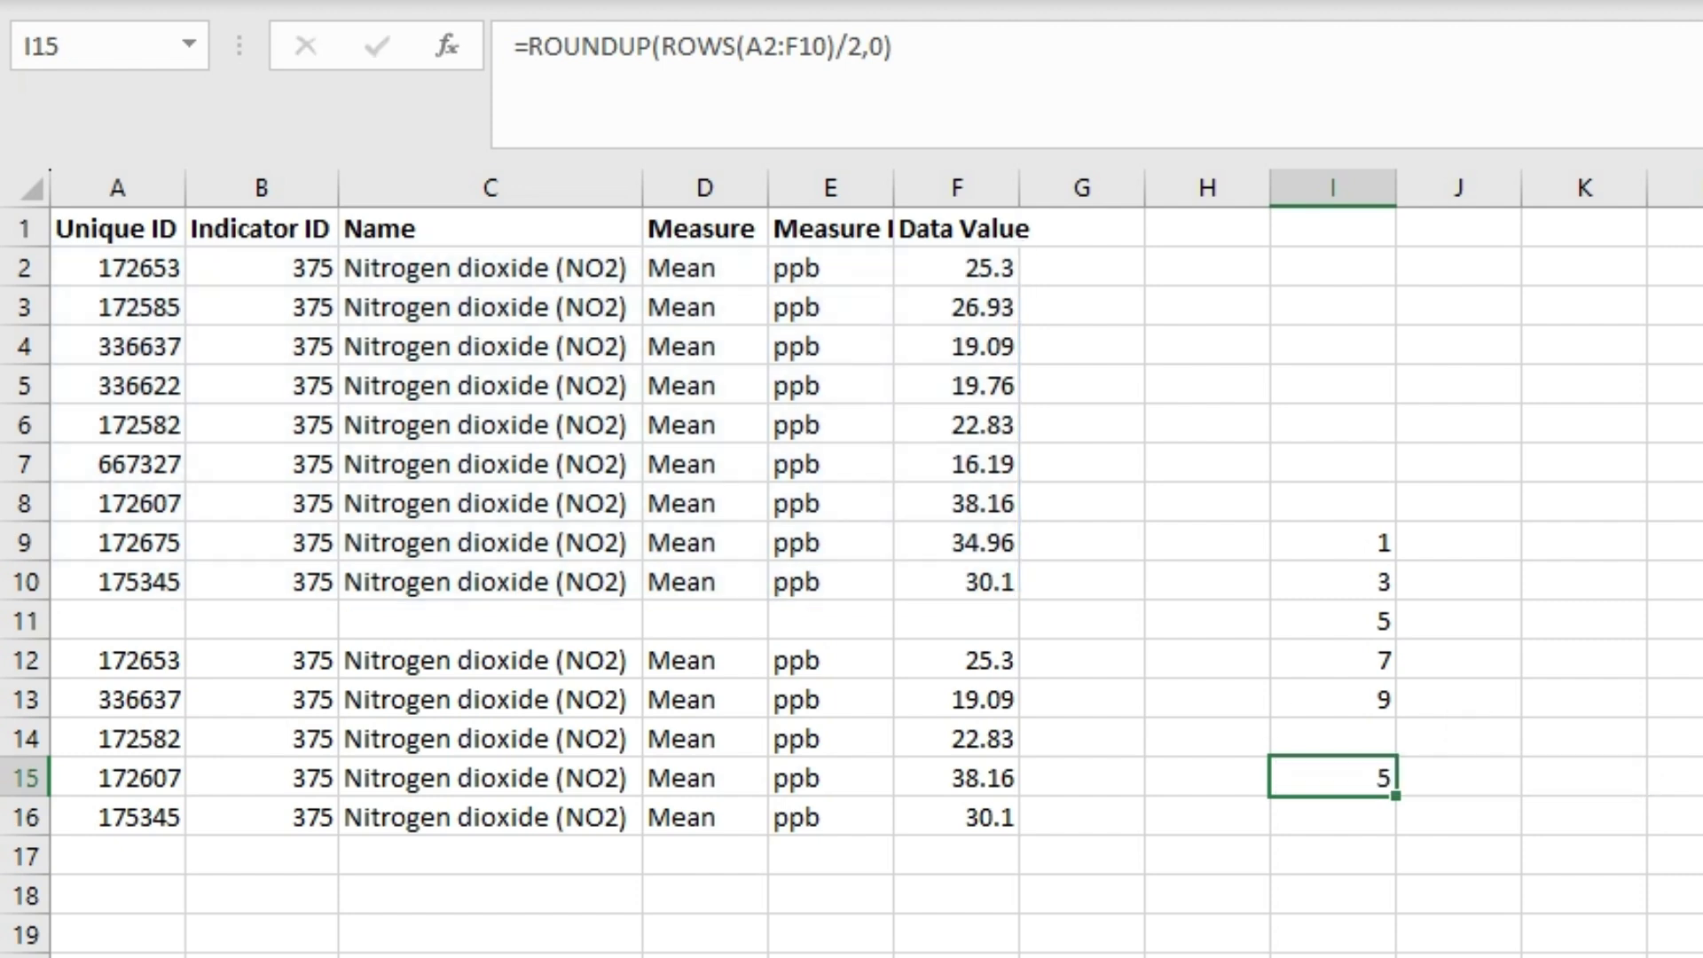
Step: Examine the ROUNDUP(ROWS(A2:F10)/2,0) part that serves as SEQUENCE's rows argument in the A12 formula
{"action": "left_click", "coordinate": [123, 659]}
{"action": "double_click", "coordinate": [123, 659]}
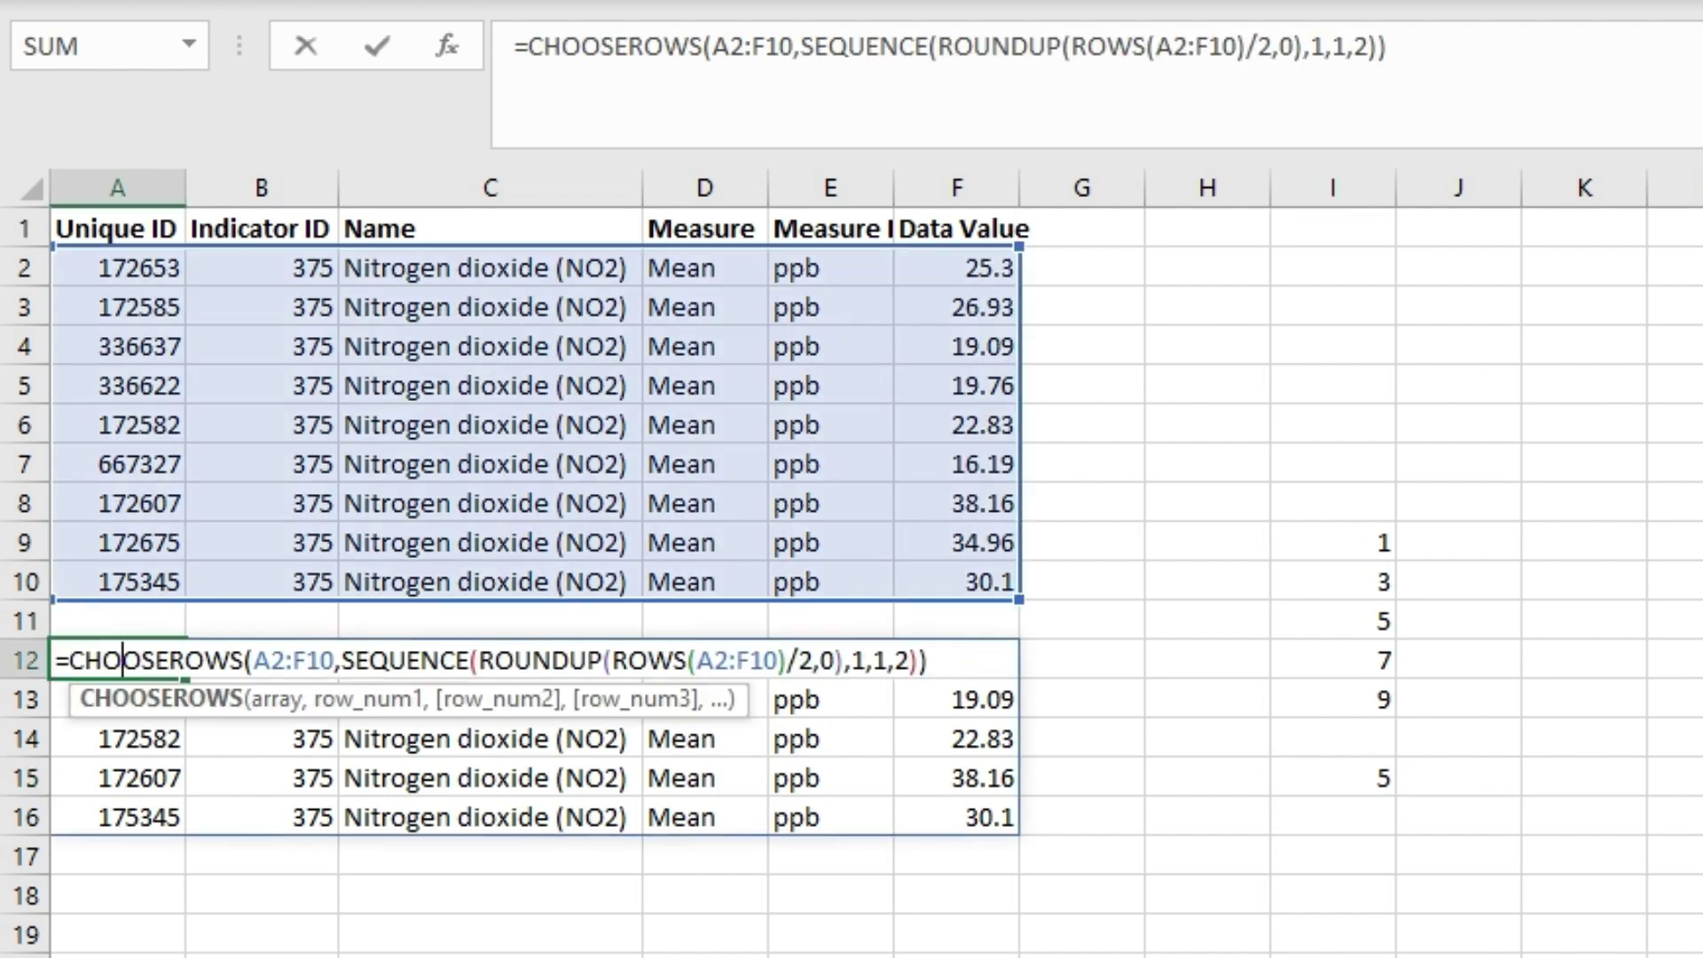
{"action": "left_click_drag", "start_coordinate": [479, 660], "coordinate": [843, 660]}
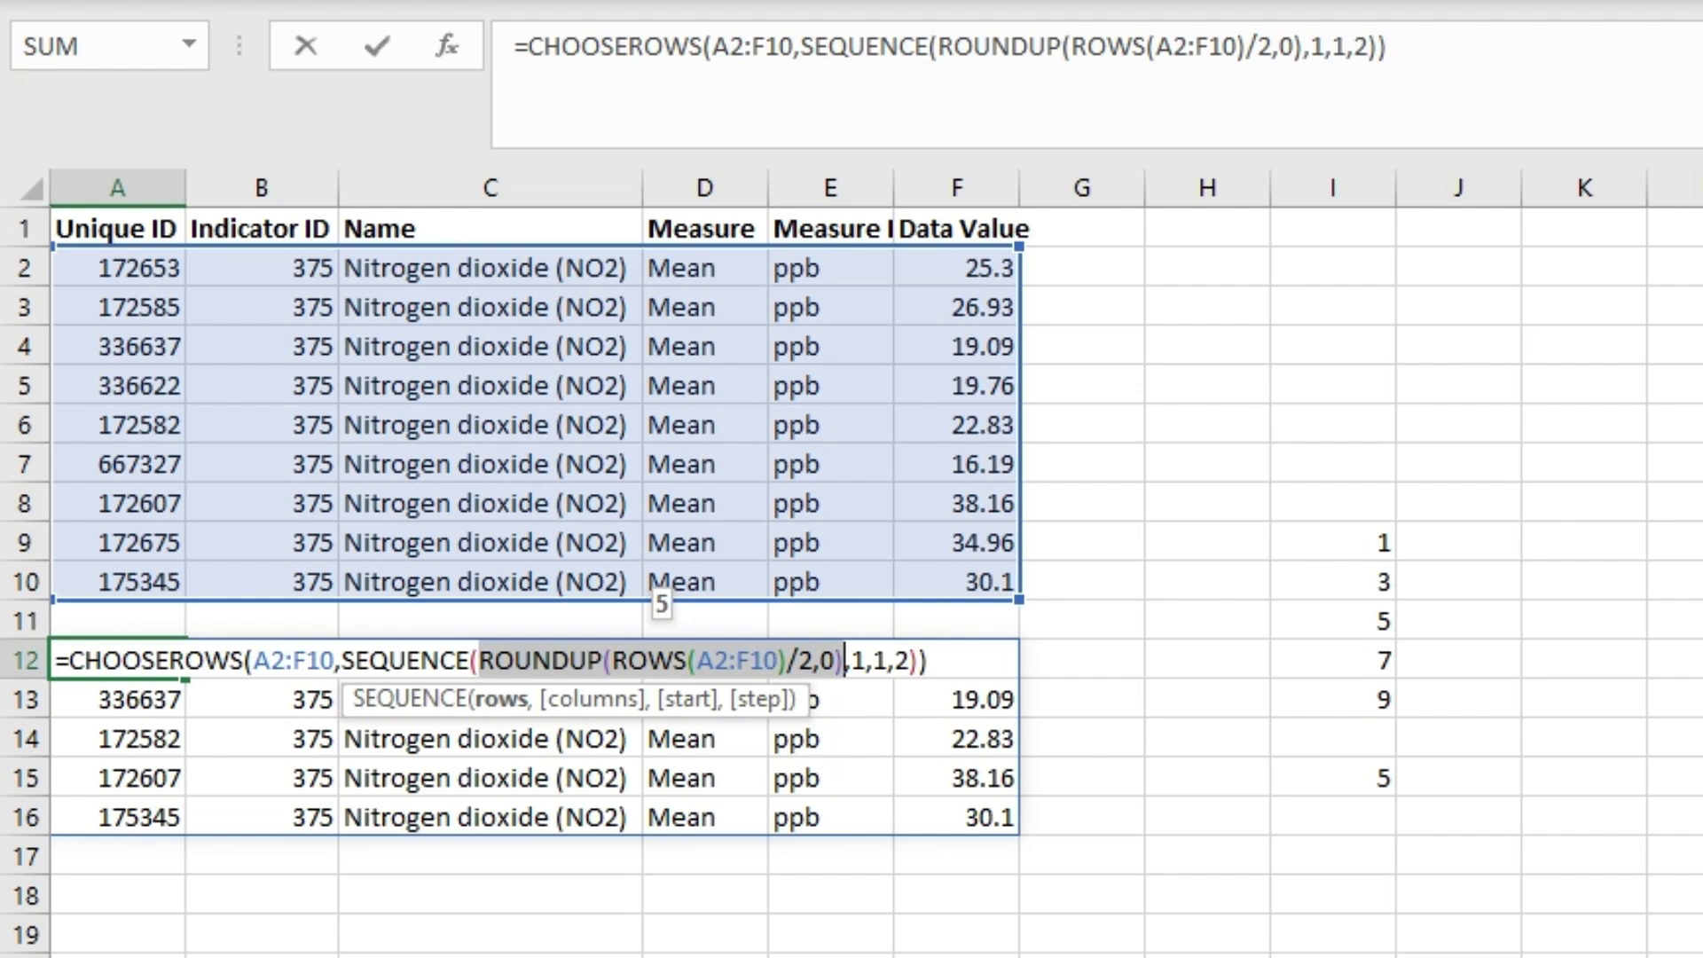
{"action": "key", "text": "Return"}
Step: Clear the extracted odd rows from A12:F17 and return to cell A12
{"action": "left_click_drag", "start_coordinate": [115, 660], "coordinate": [958, 856]}
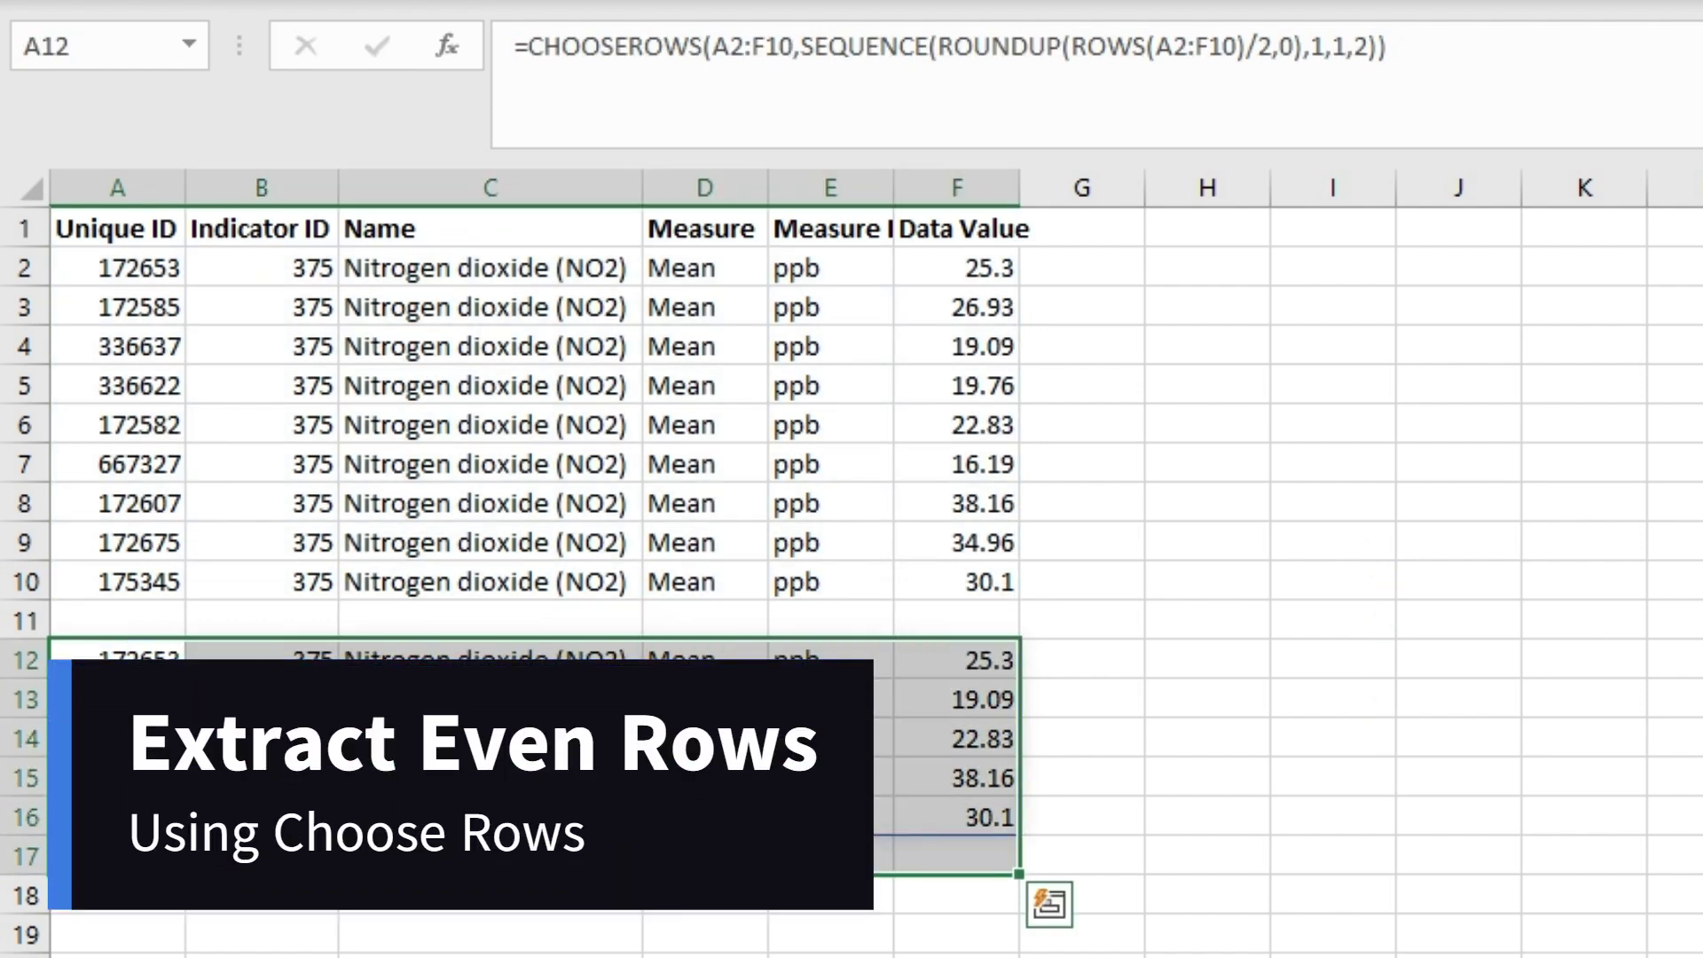
{"action": "key", "text": "Delete"}
{"action": "left_click", "coordinate": [118, 660]}
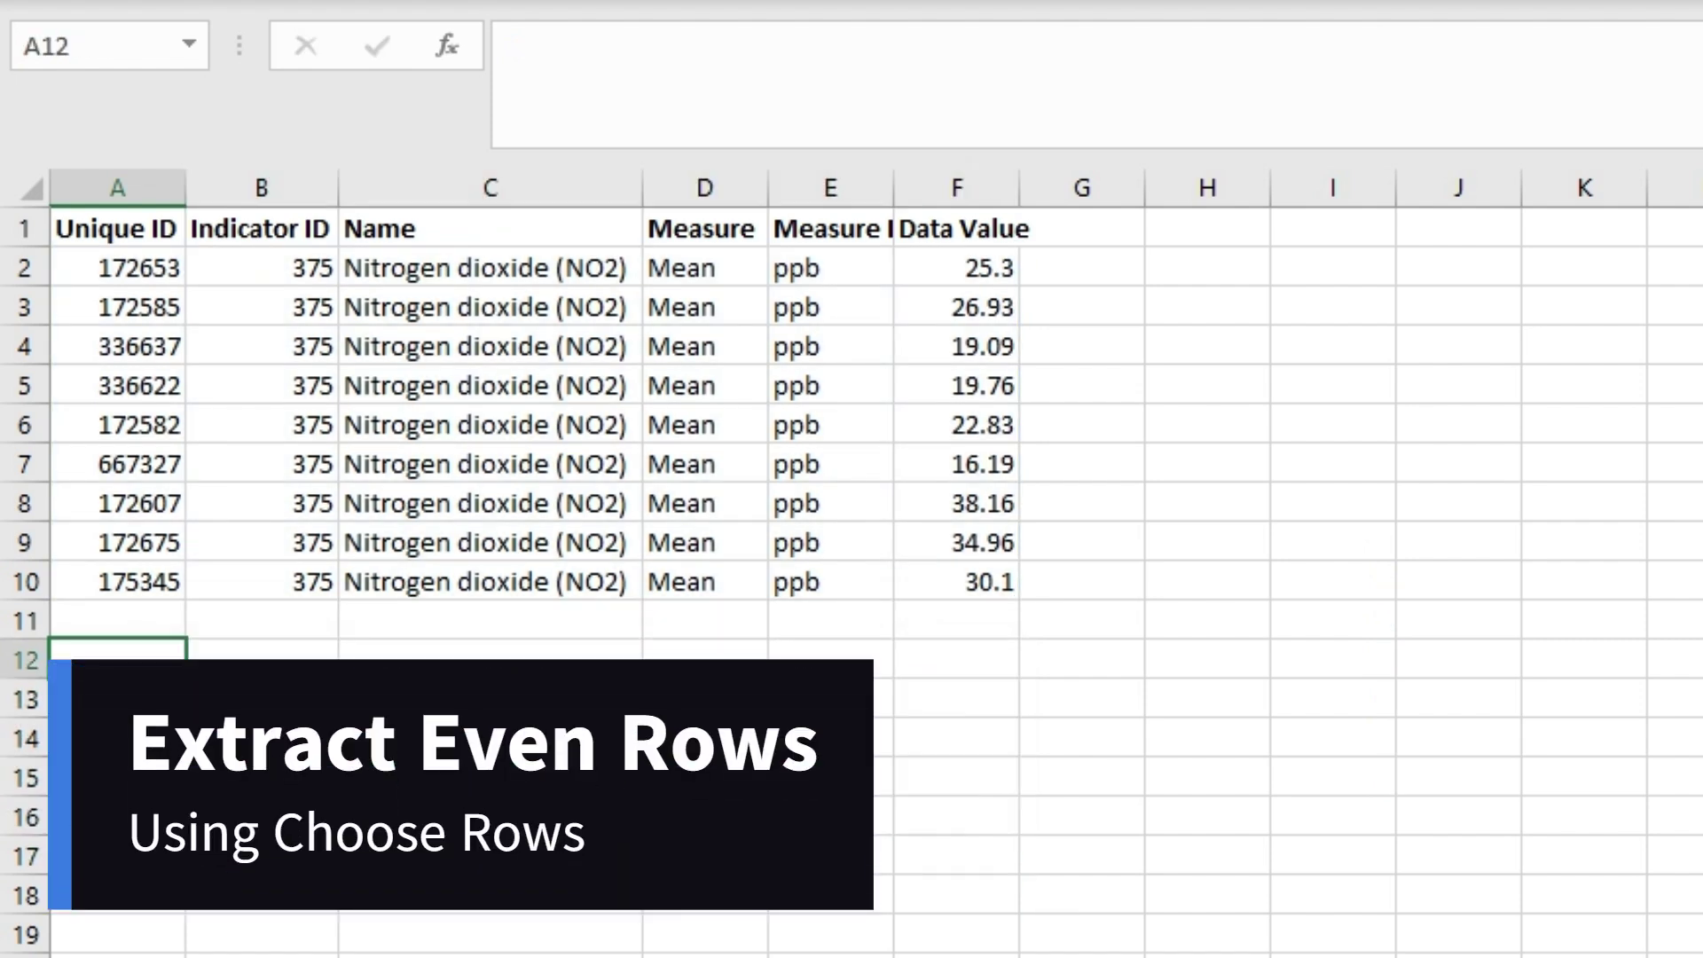
Step: Start a CHOOSEROWS formula in A12 with A2:F10 as the array and nest SEQUENCE as its row number argument
{"action": "type", "text": "=ch"}
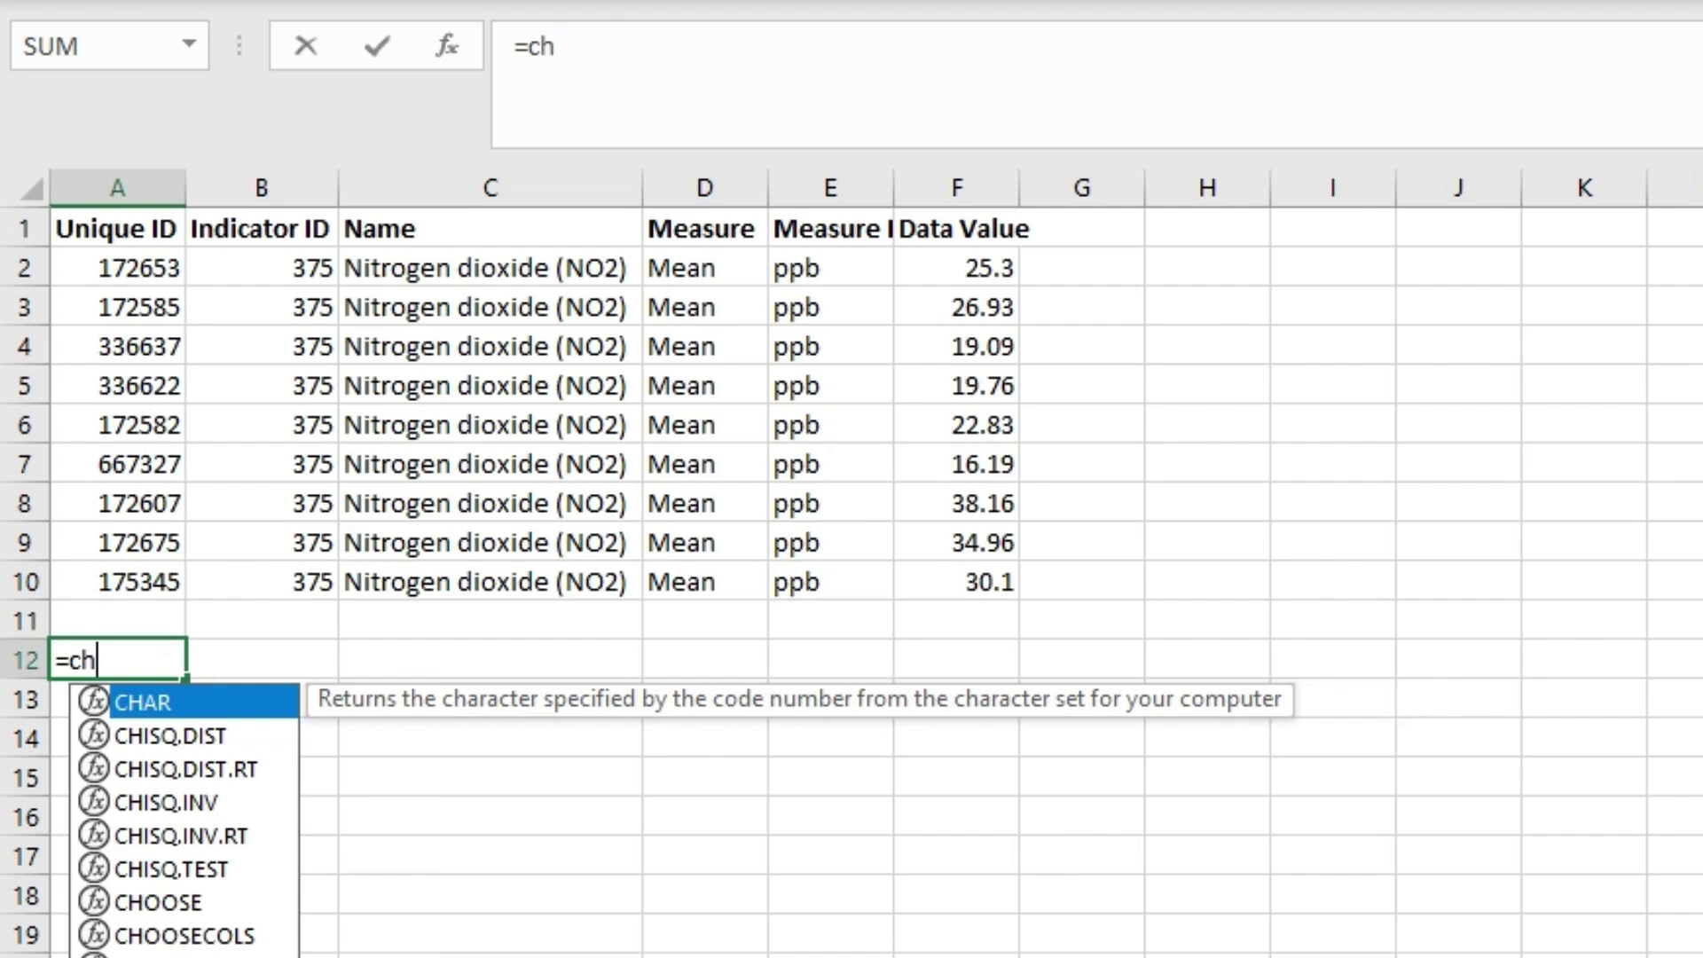
{"action": "double_click", "coordinate": [170, 956]}
{"action": "left_click_drag", "start_coordinate": [115, 266], "coordinate": [993, 589]}
{"action": "type", "text": ","}
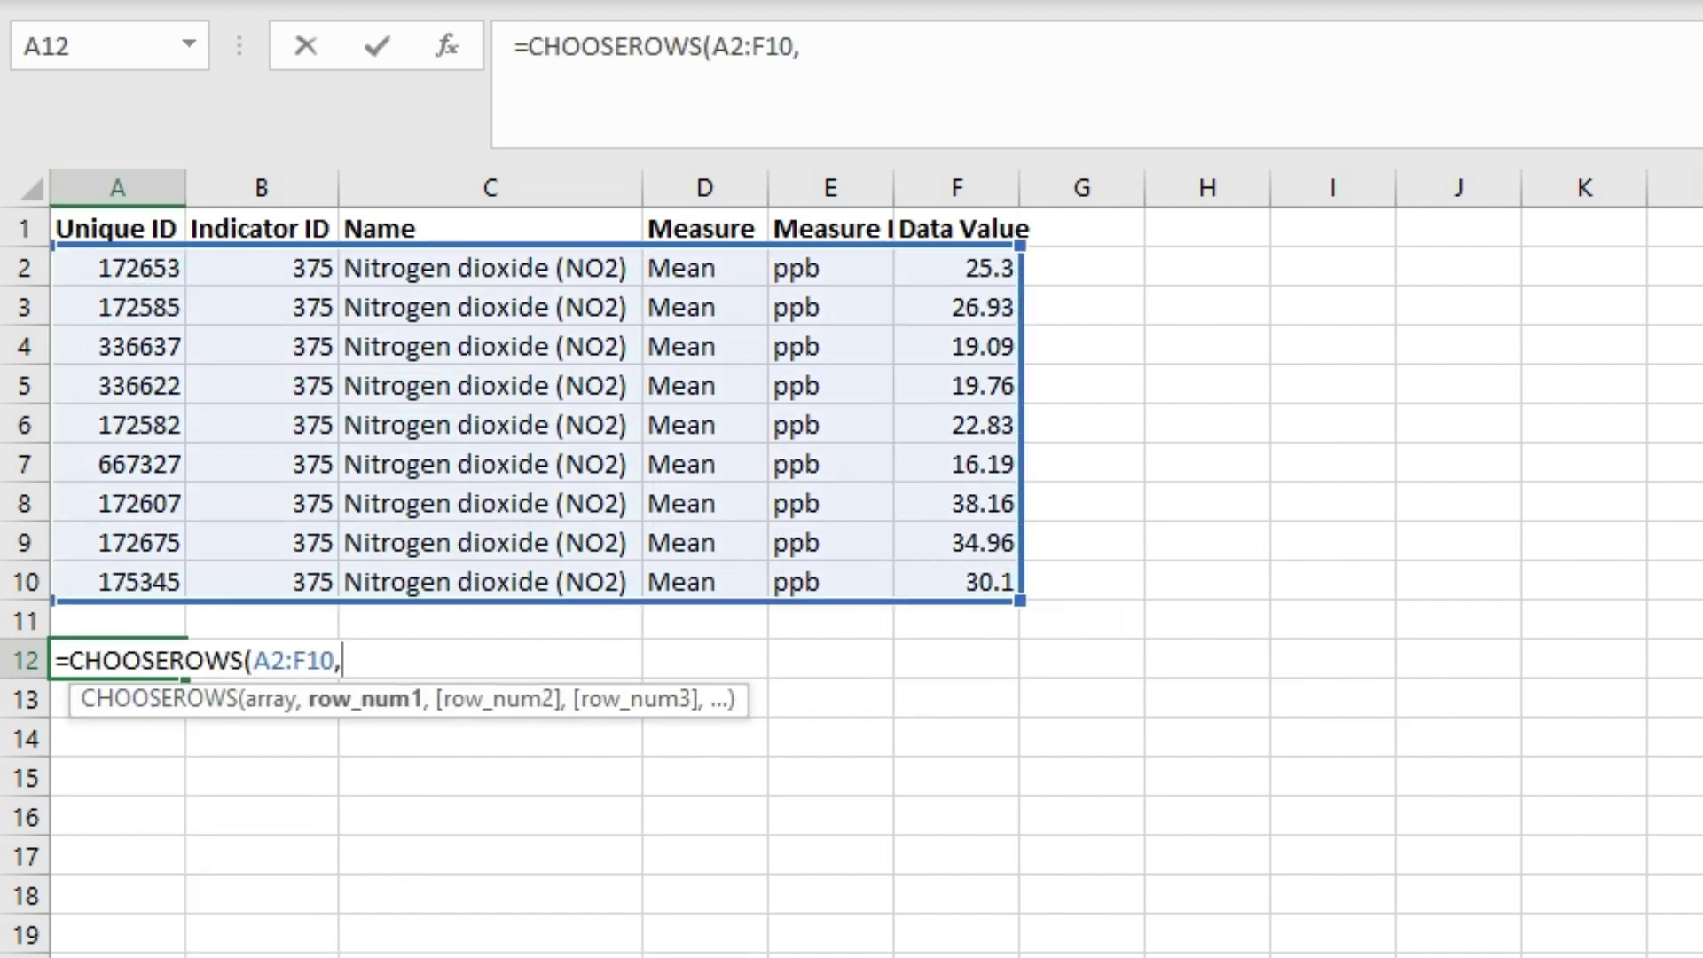
{"action": "type", "text": "se"}
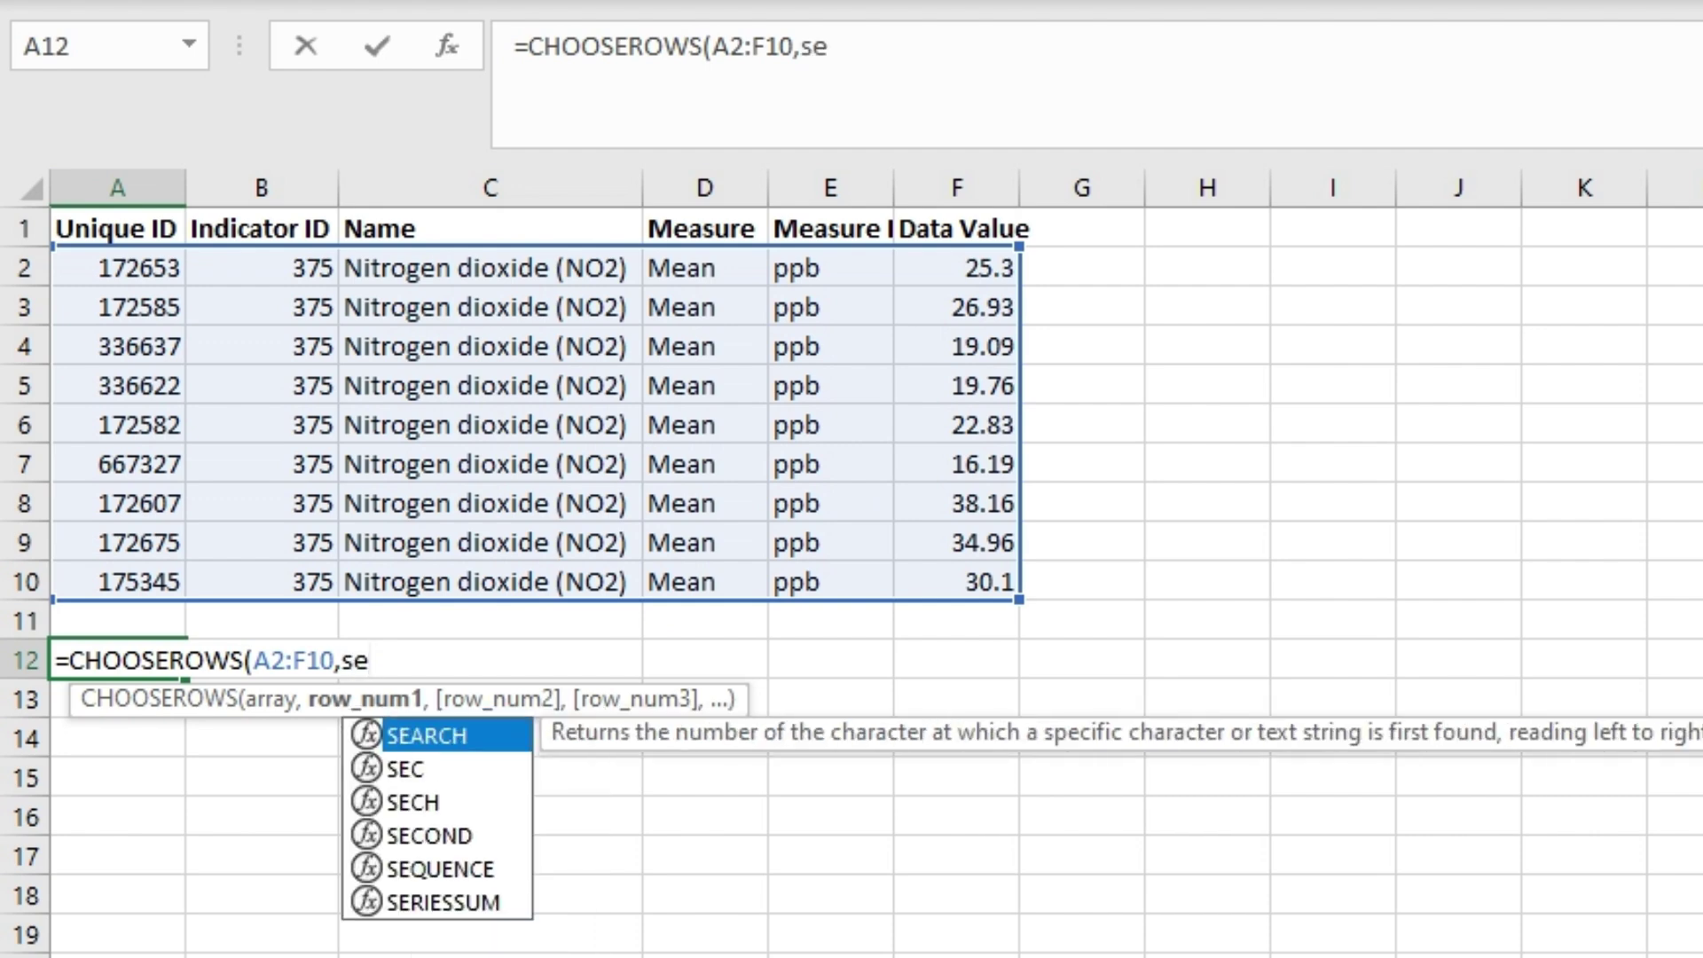
{"action": "key", "text": "Down"}
{"action": "key", "text": "Down"}
{"action": "key", "text": "Down"}
{"action": "key", "text": "Down"}
{"action": "key", "text": "Tab"}
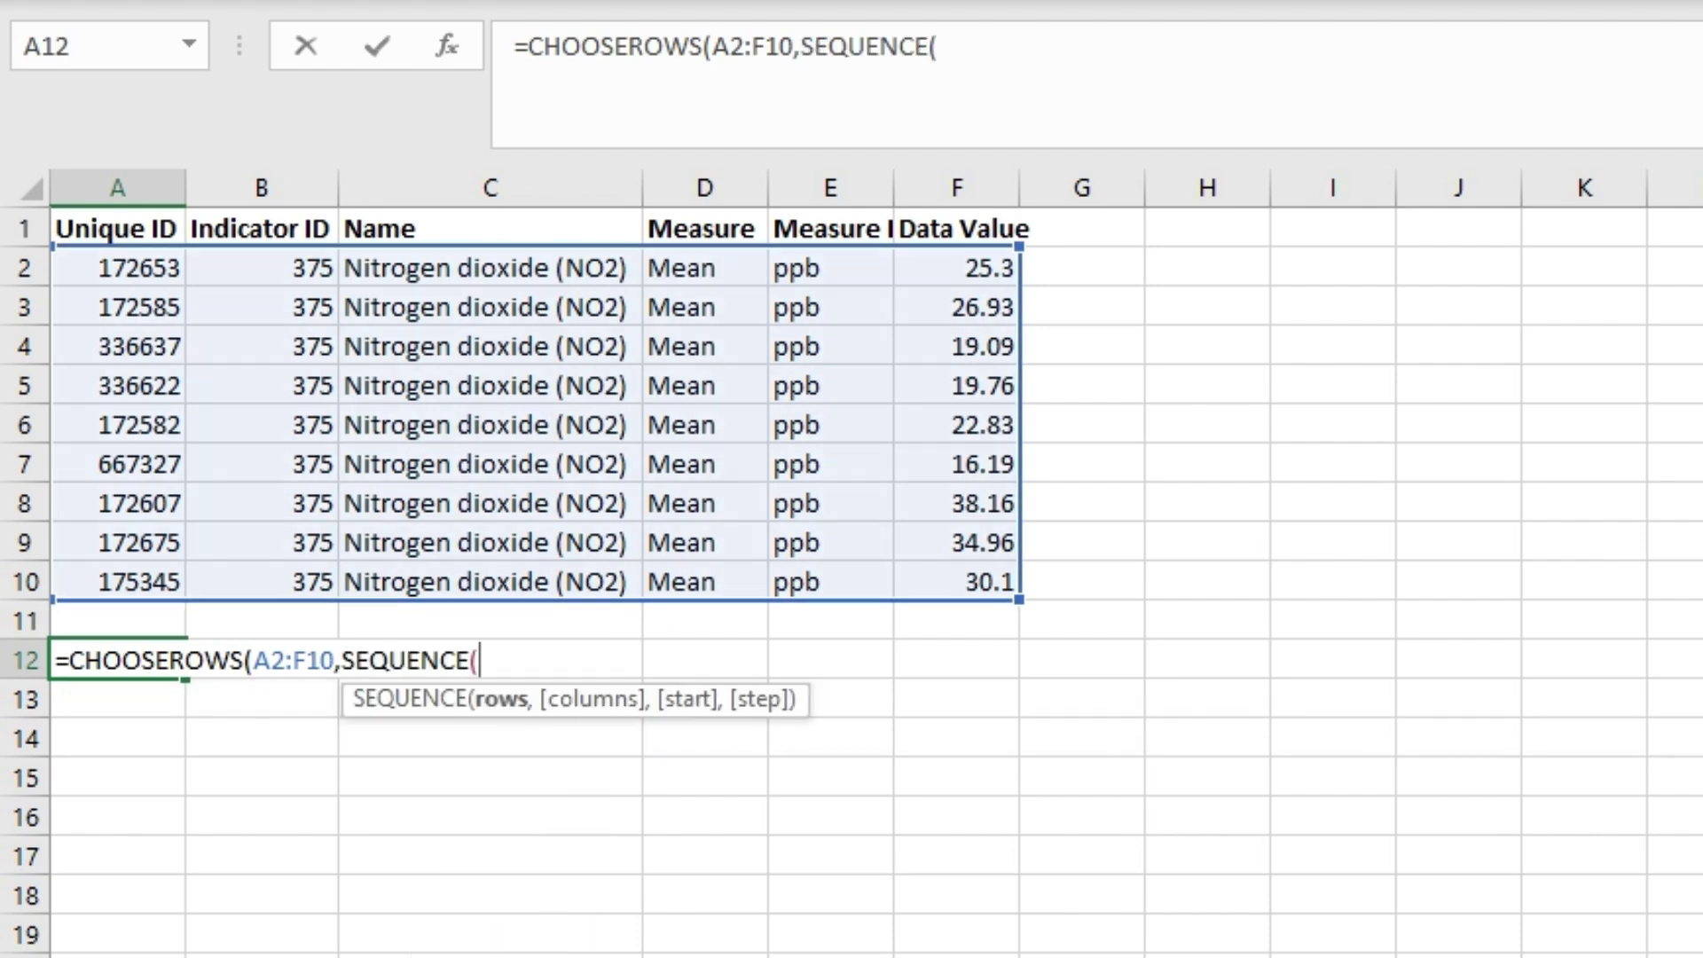
Step: Set SEQUENCE's rows argument to ROUNDDOWN(ROWS(A2:F10)/2,0)
{"action": "type", "text": "r"}
{"action": "key", "text": "BackSpace"}
{"action": "type", "text": "roun"}
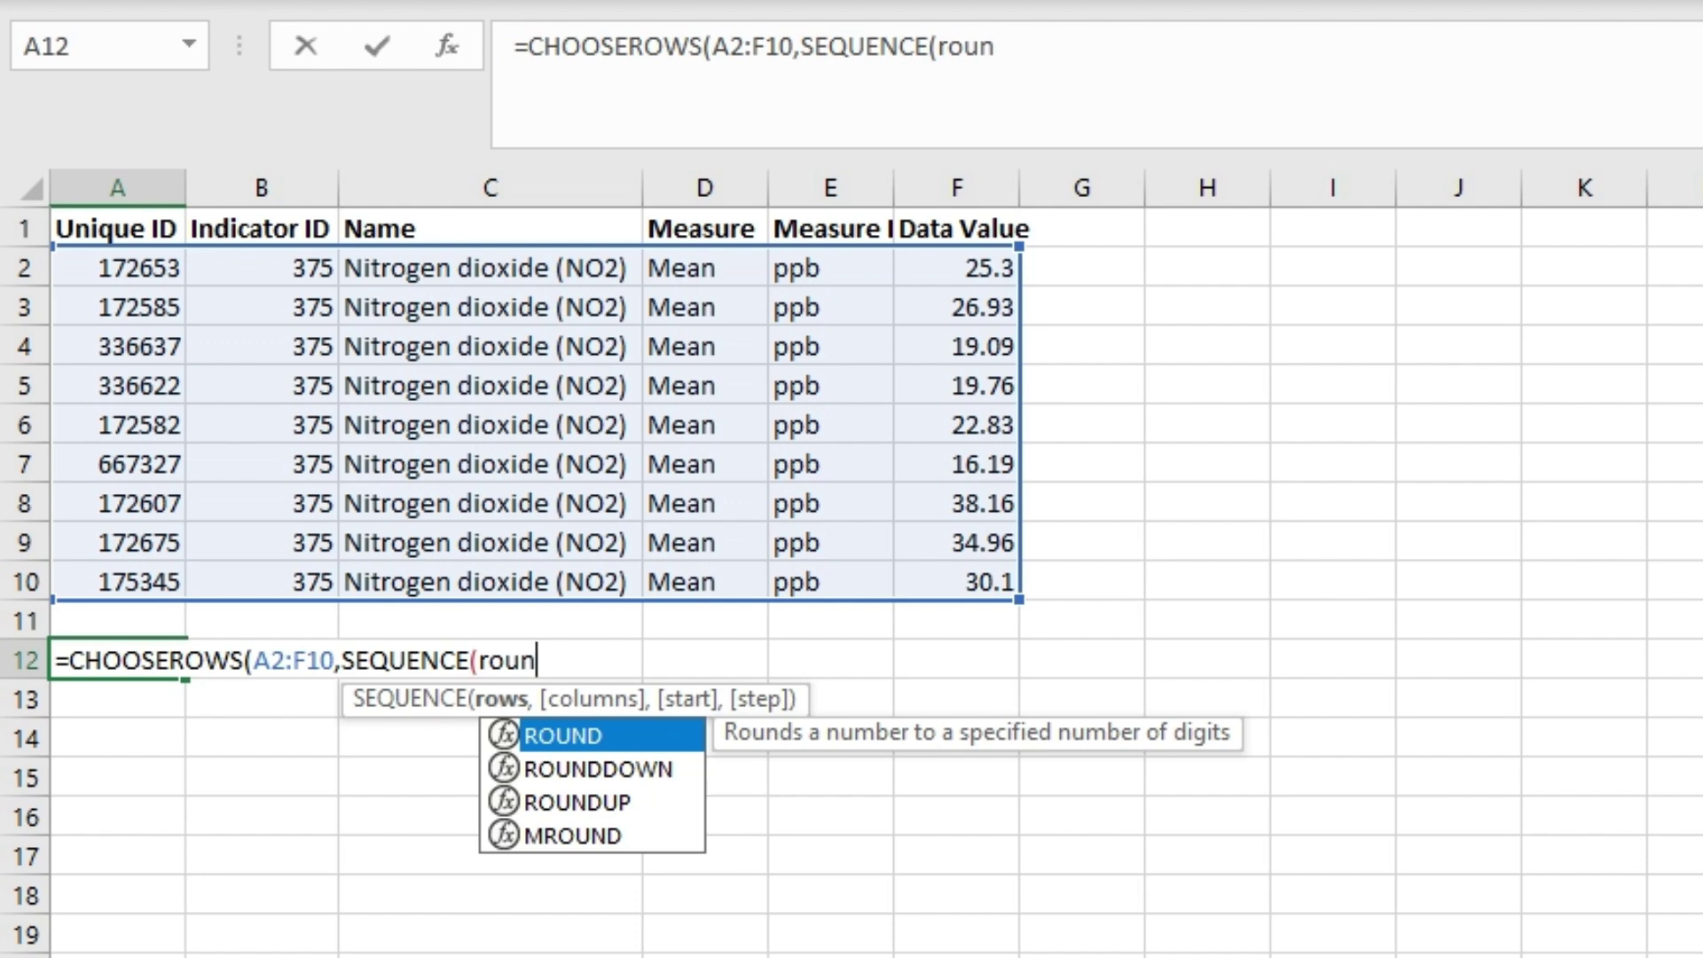
{"action": "key", "text": "Down"}
{"action": "key", "text": "Tab"}
{"action": "type", "text": "rows"}
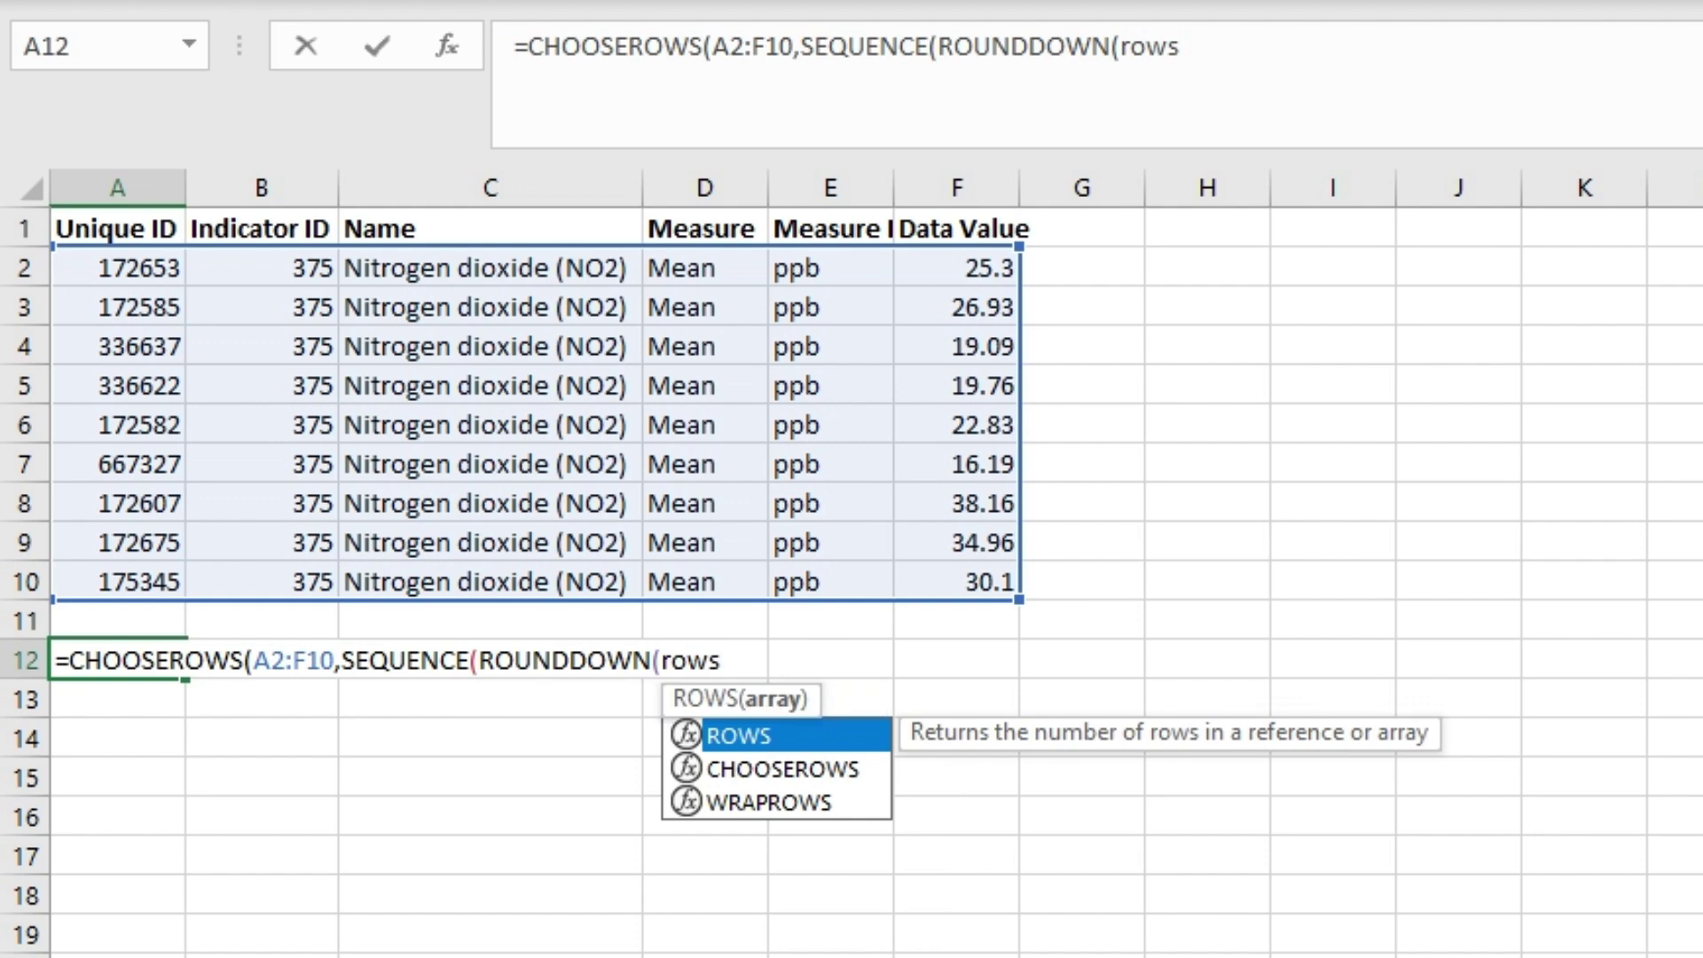
{"action": "type", "text": "("}
{"action": "left_click_drag", "start_coordinate": [118, 268], "coordinate": [1011, 593]}
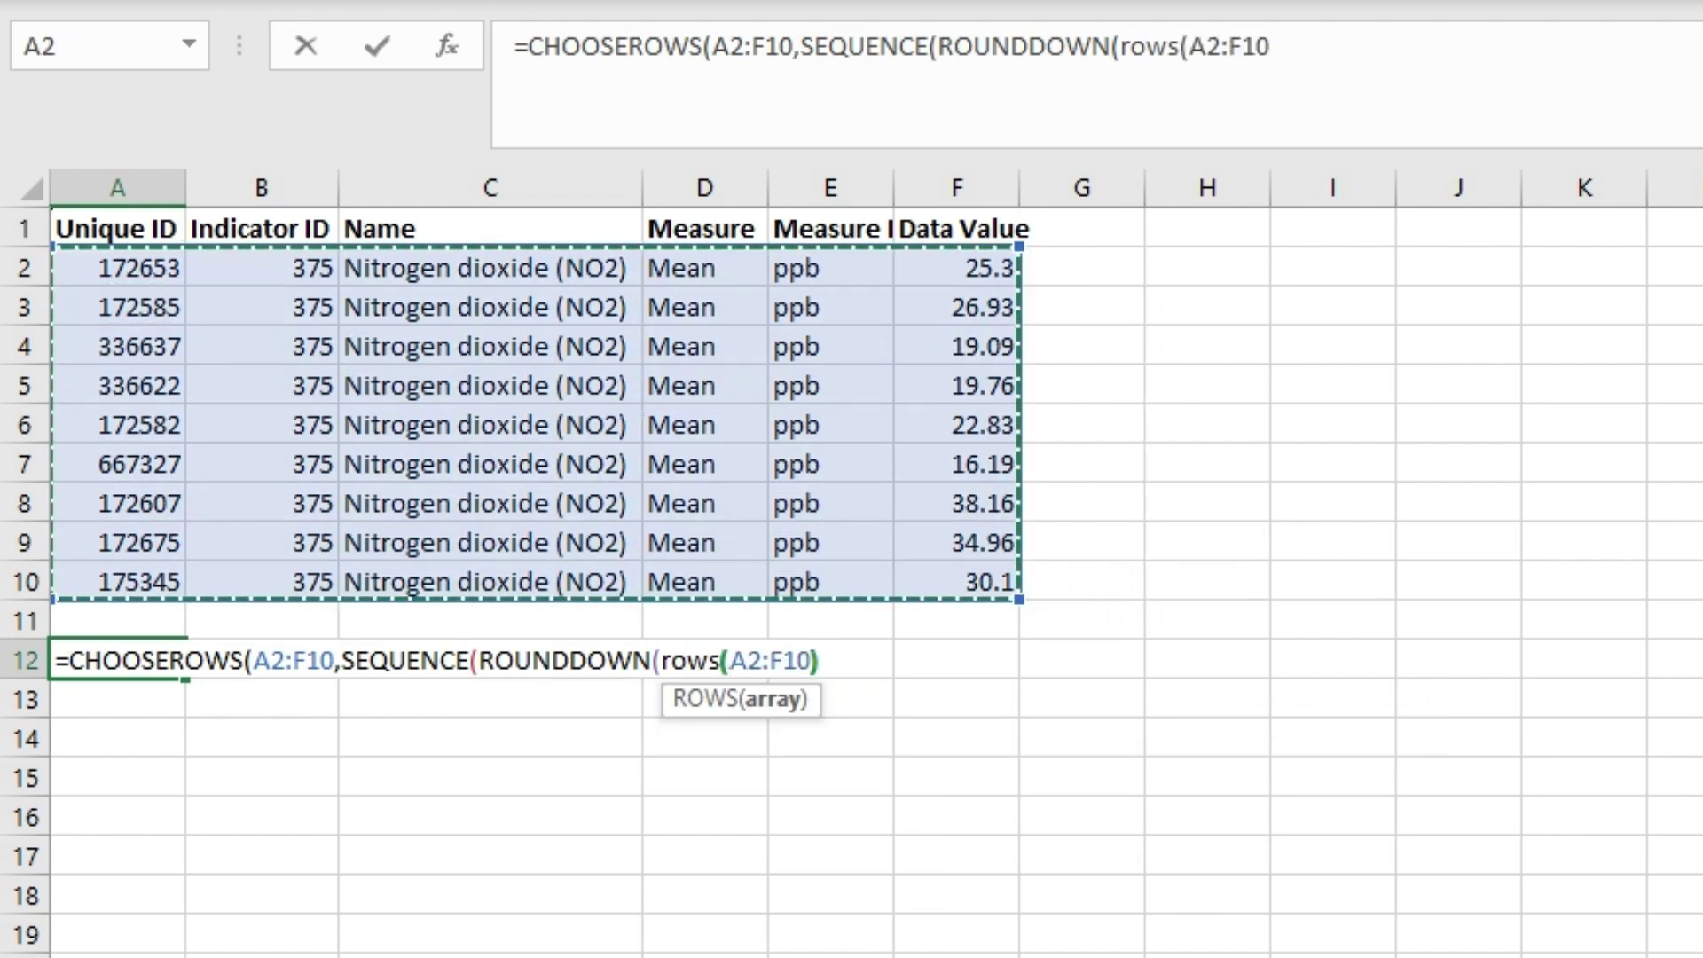
{"action": "type", "text": ")/2,"}
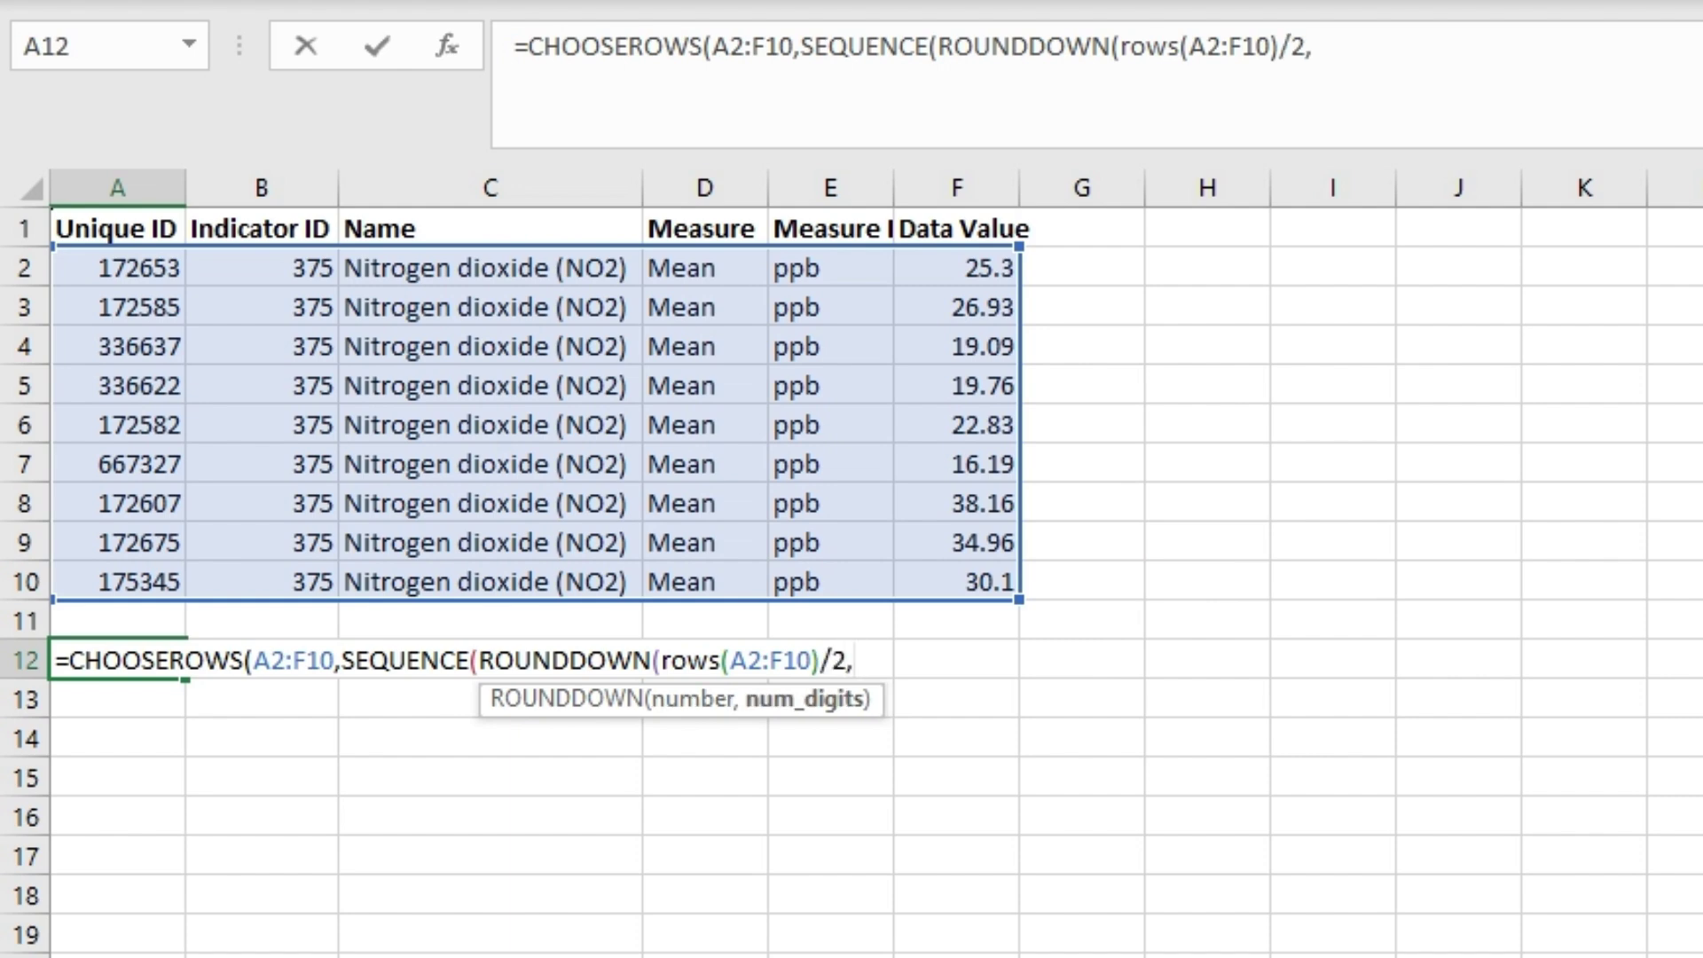
{"action": "type", "text": "0)"}
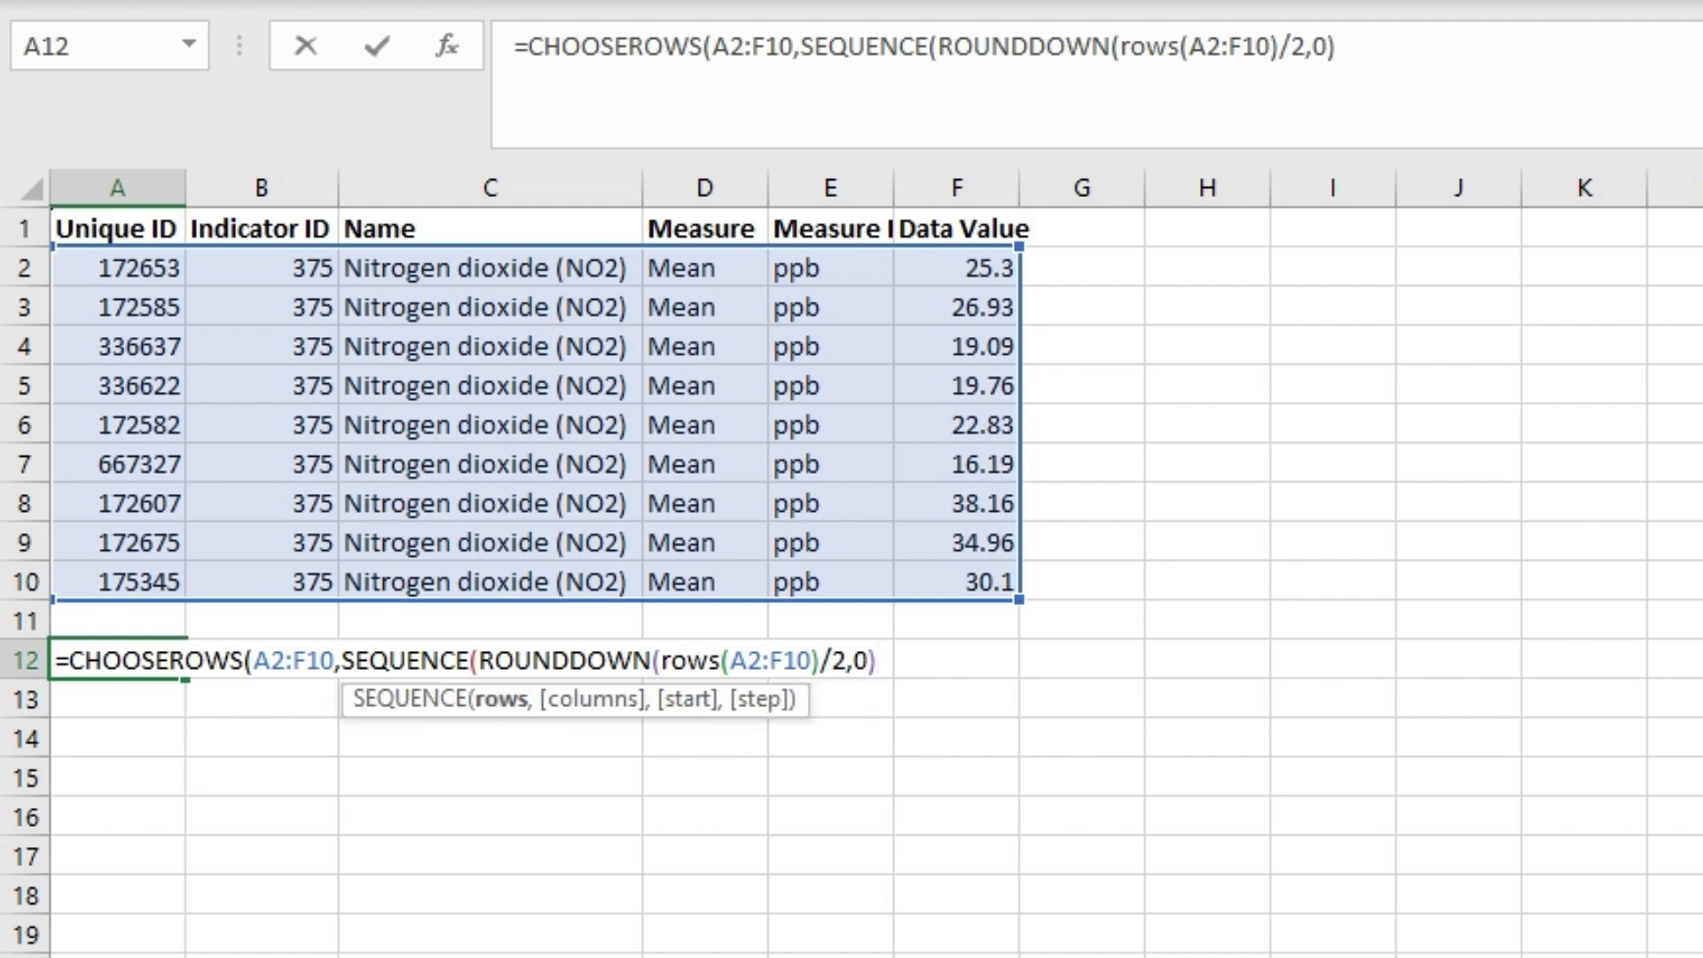
Step: Set SEQUENCE's columns to 1, start to 2 and step to 2, and enter the completed even-row formula in A12
{"action": "type", "text": ",1,"}
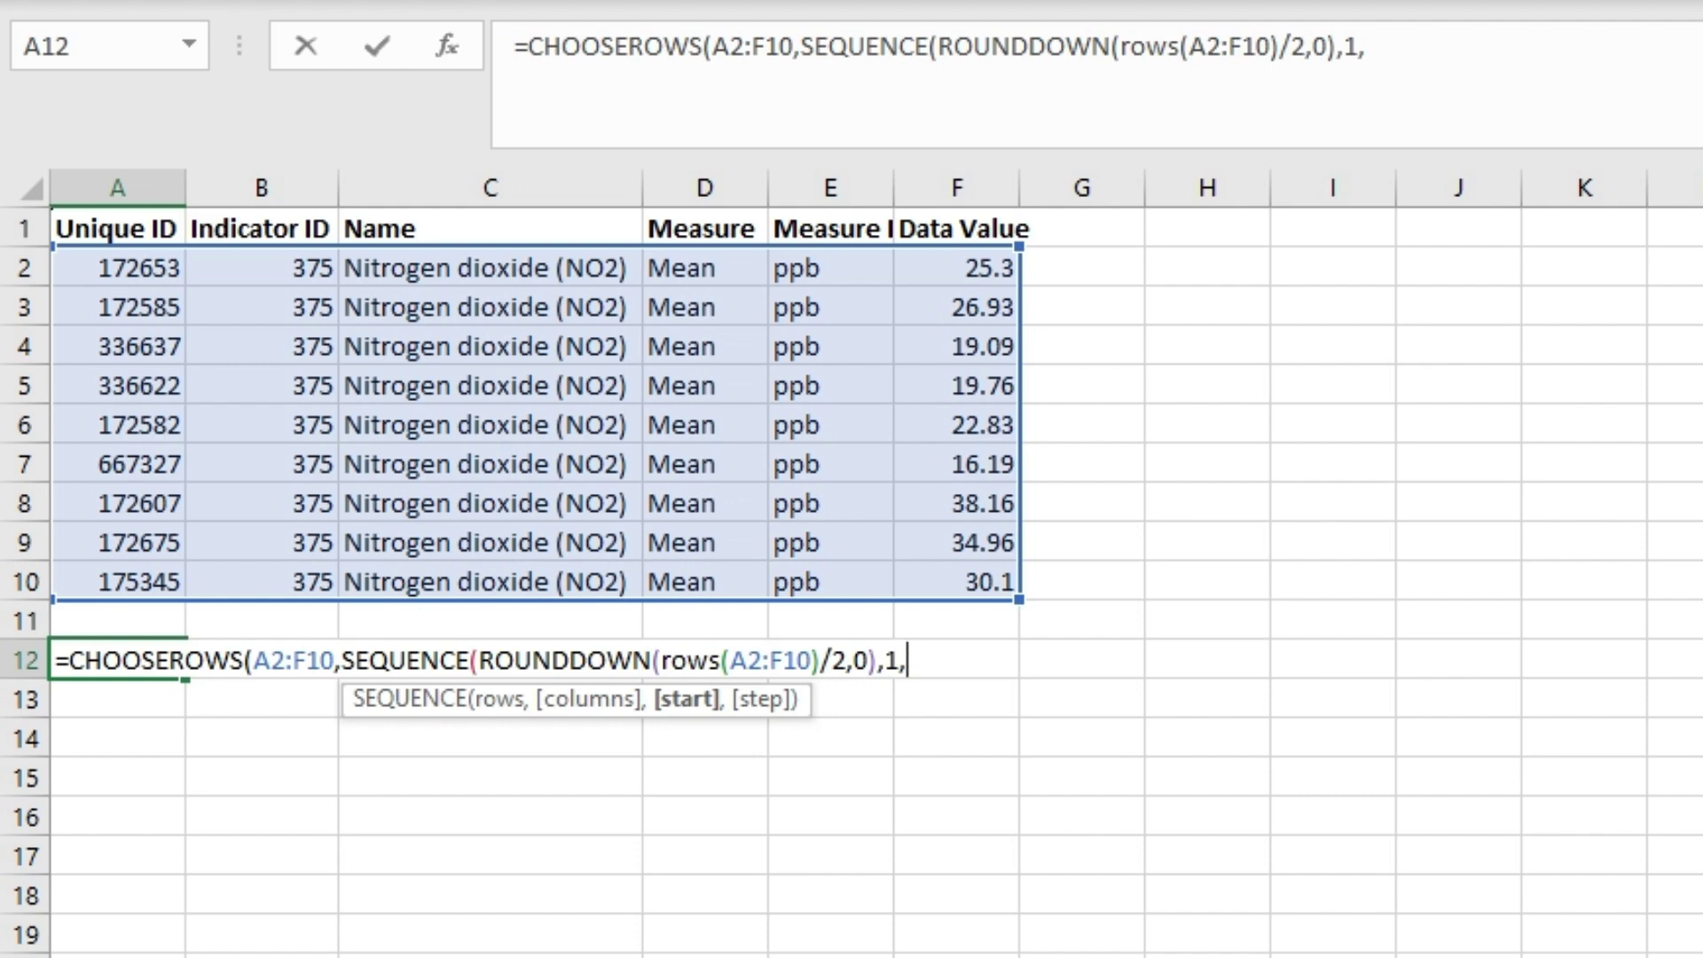
{"action": "type", "text": "2"}
{"action": "type", "text": ","}
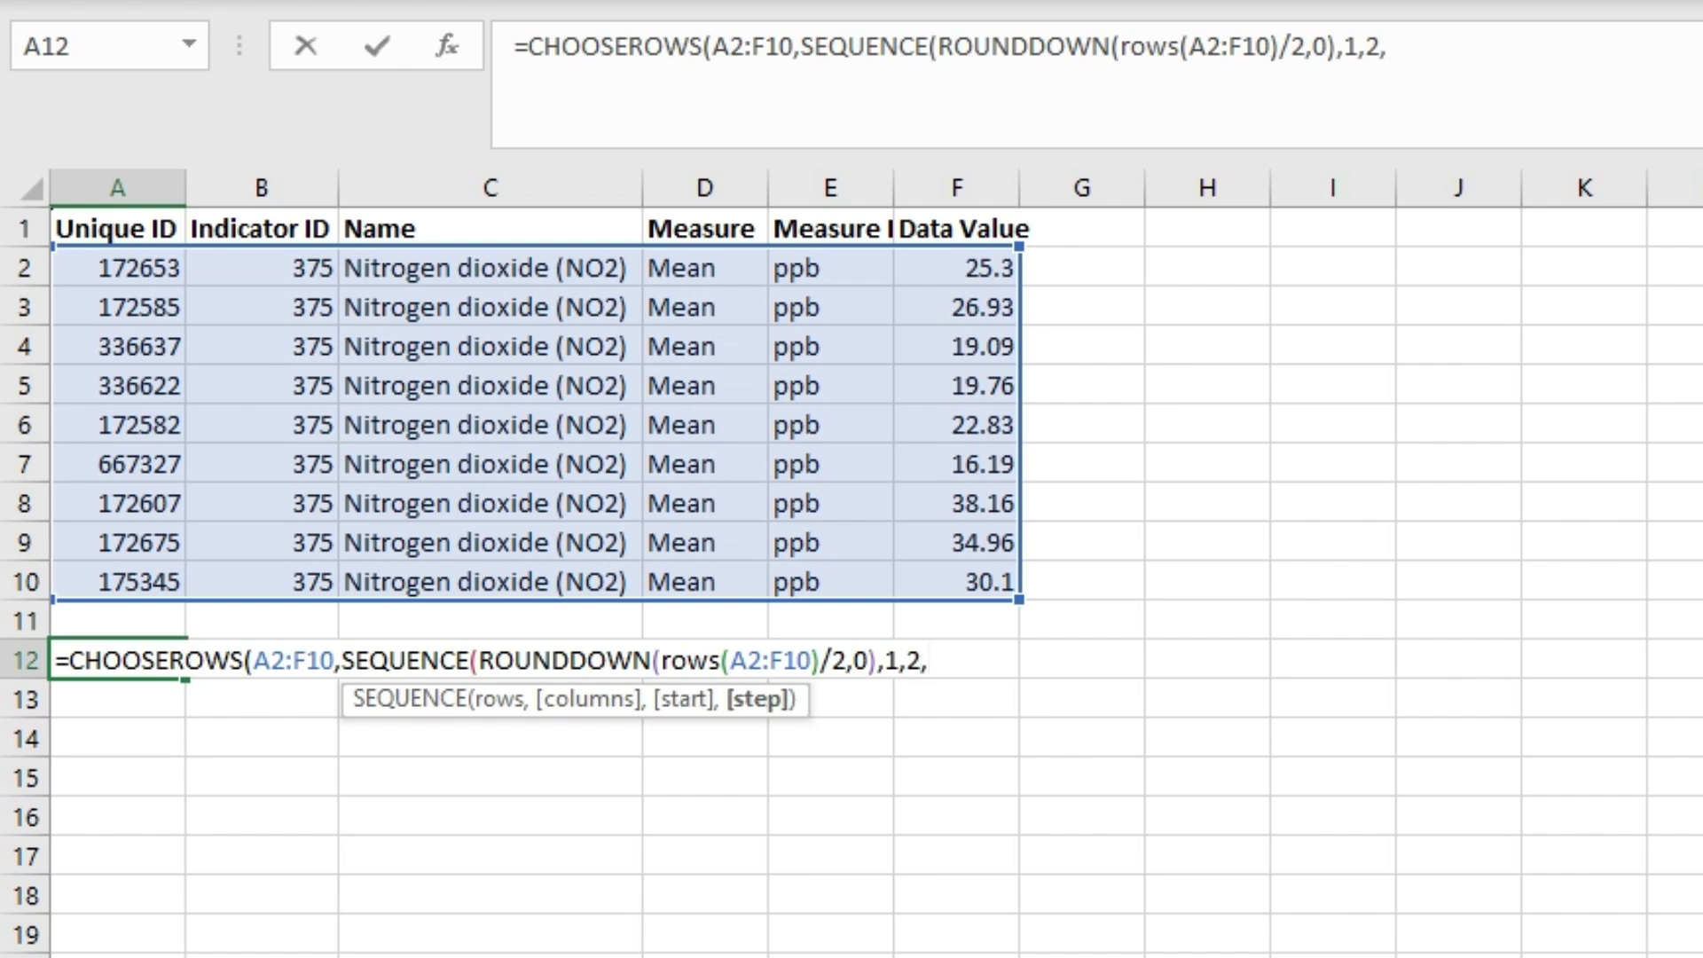
{"action": "type", "text": "2"}
{"action": "type", "text": ")"}
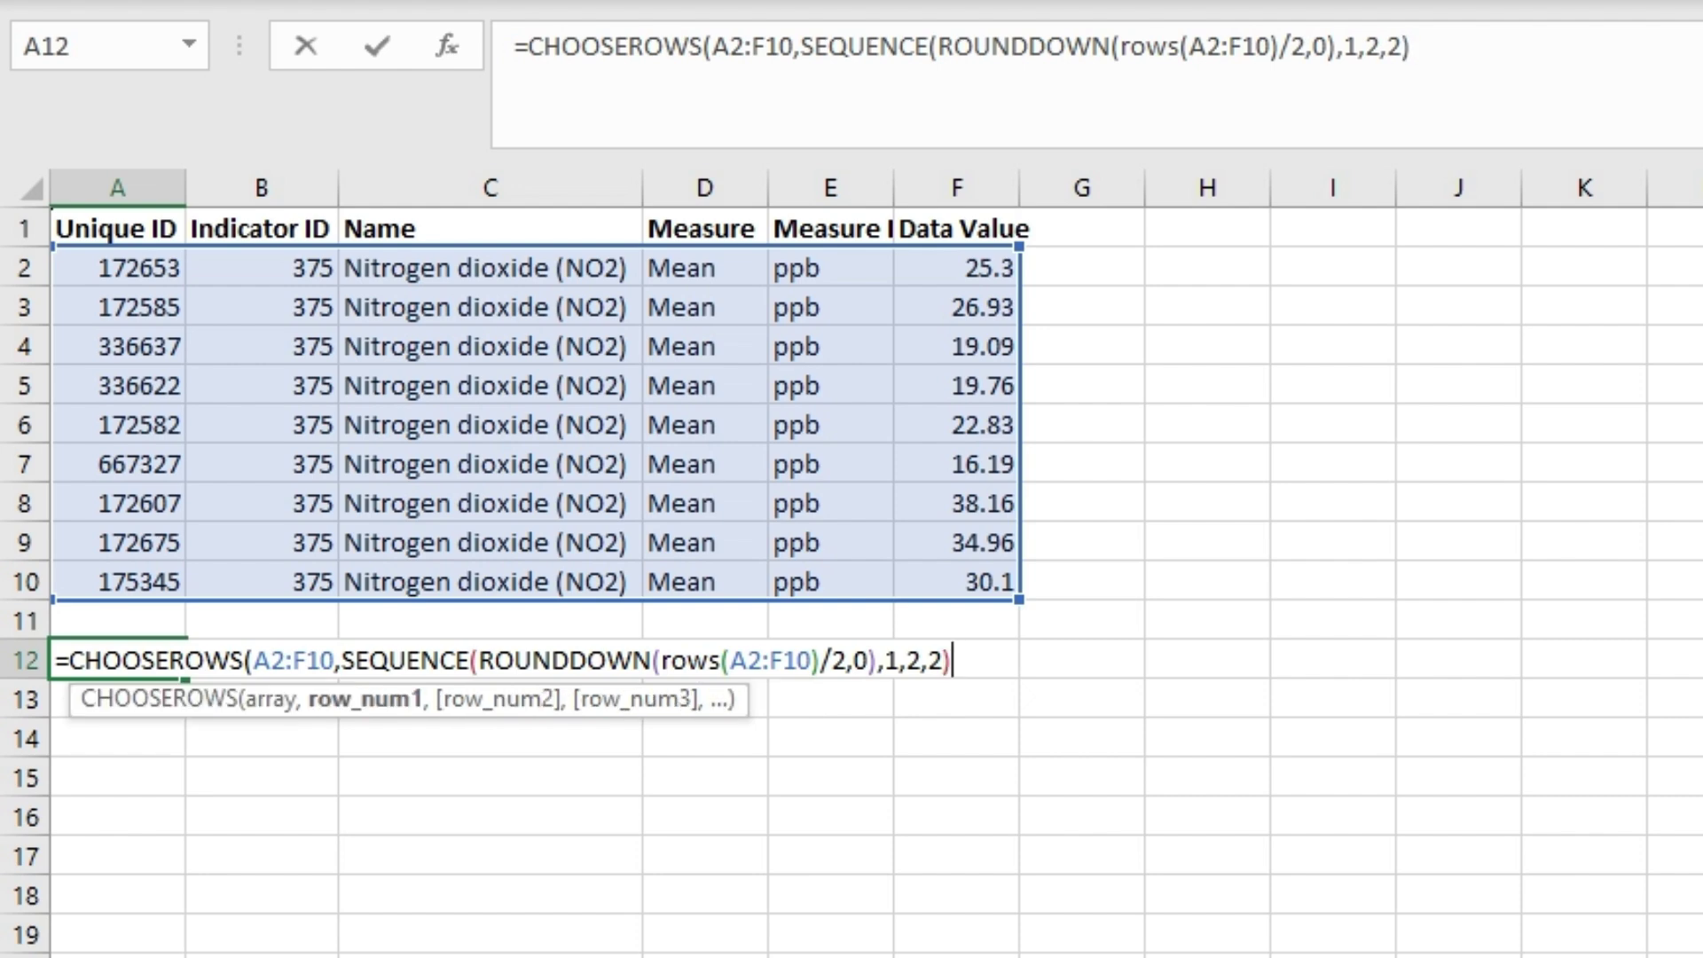
{"action": "type", "text": ")"}
{"action": "key", "text": "Return"}
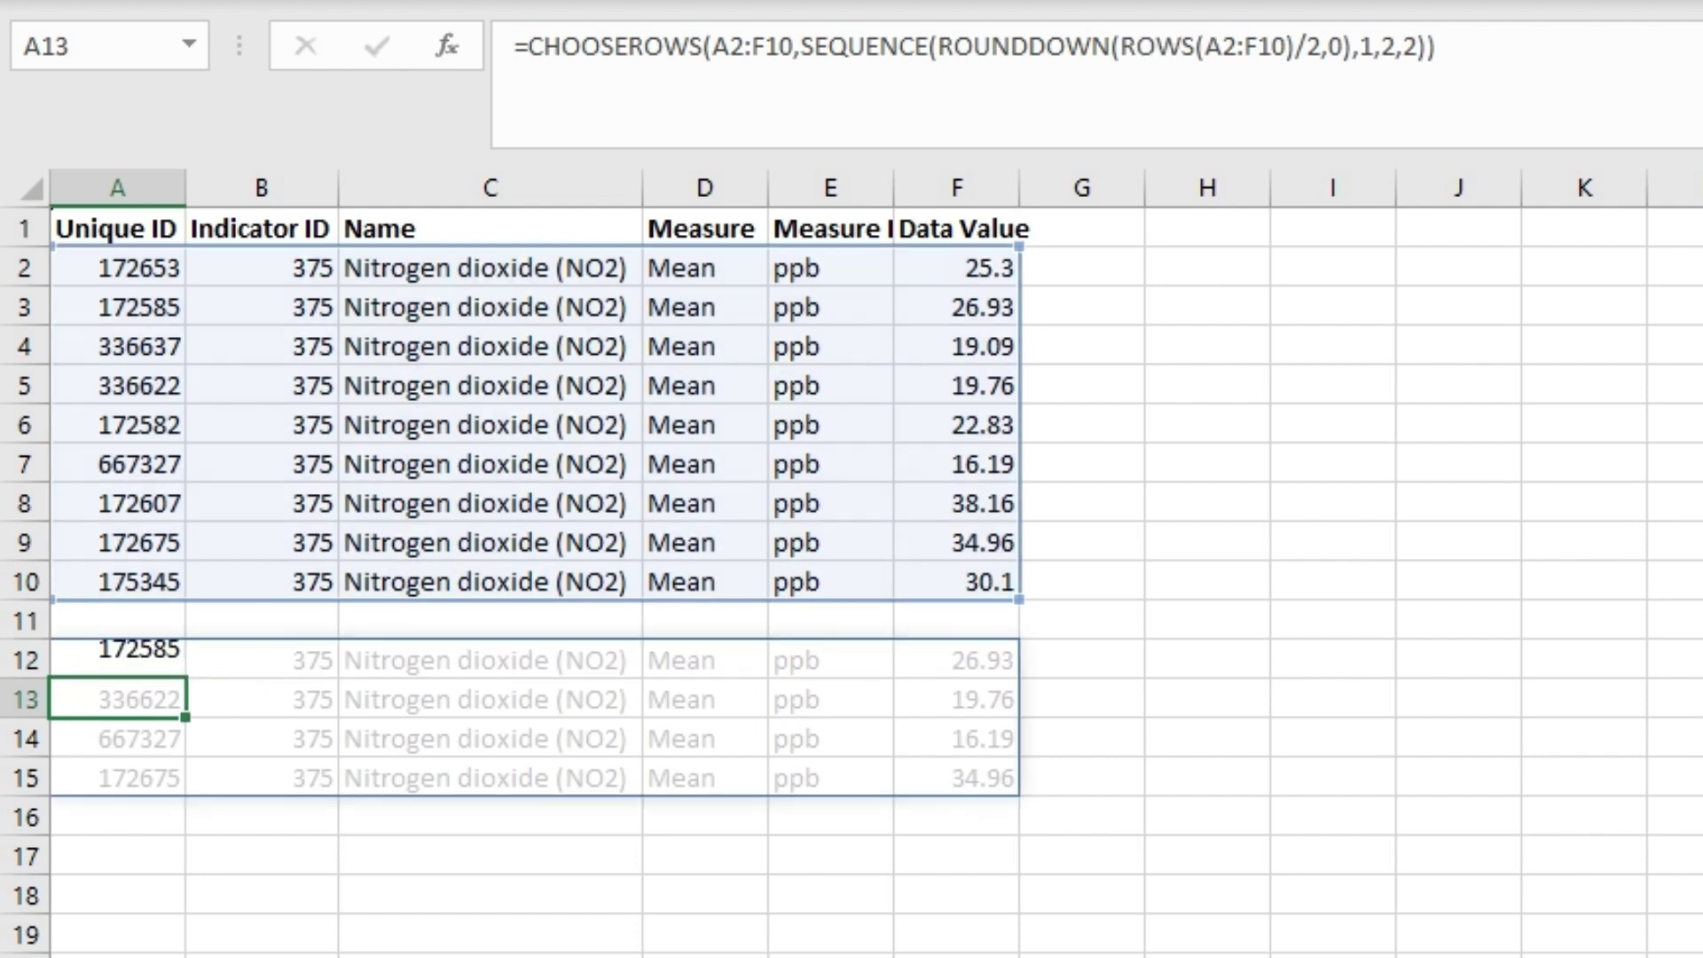
Step: Compare the extracted results in A12:F15 with the table's even data rows in sheet rows 3, 5, 7 and 9
{"action": "left_click", "coordinate": [117, 660]}
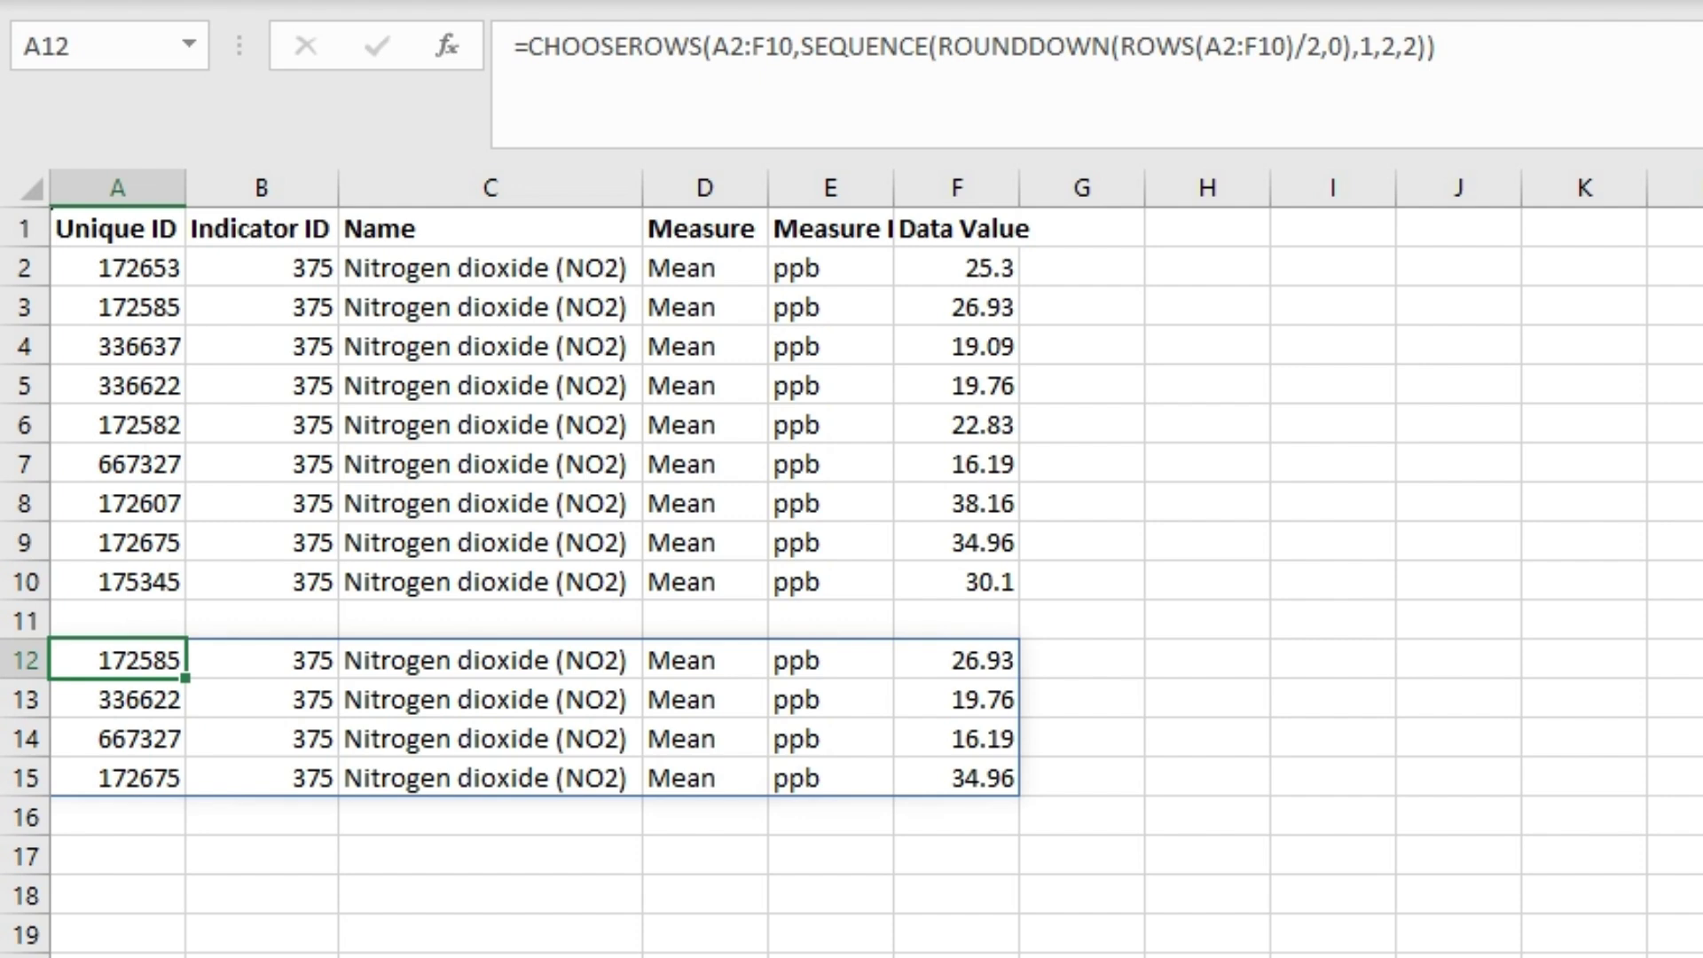
{"action": "left_click", "coordinate": [25, 306]}
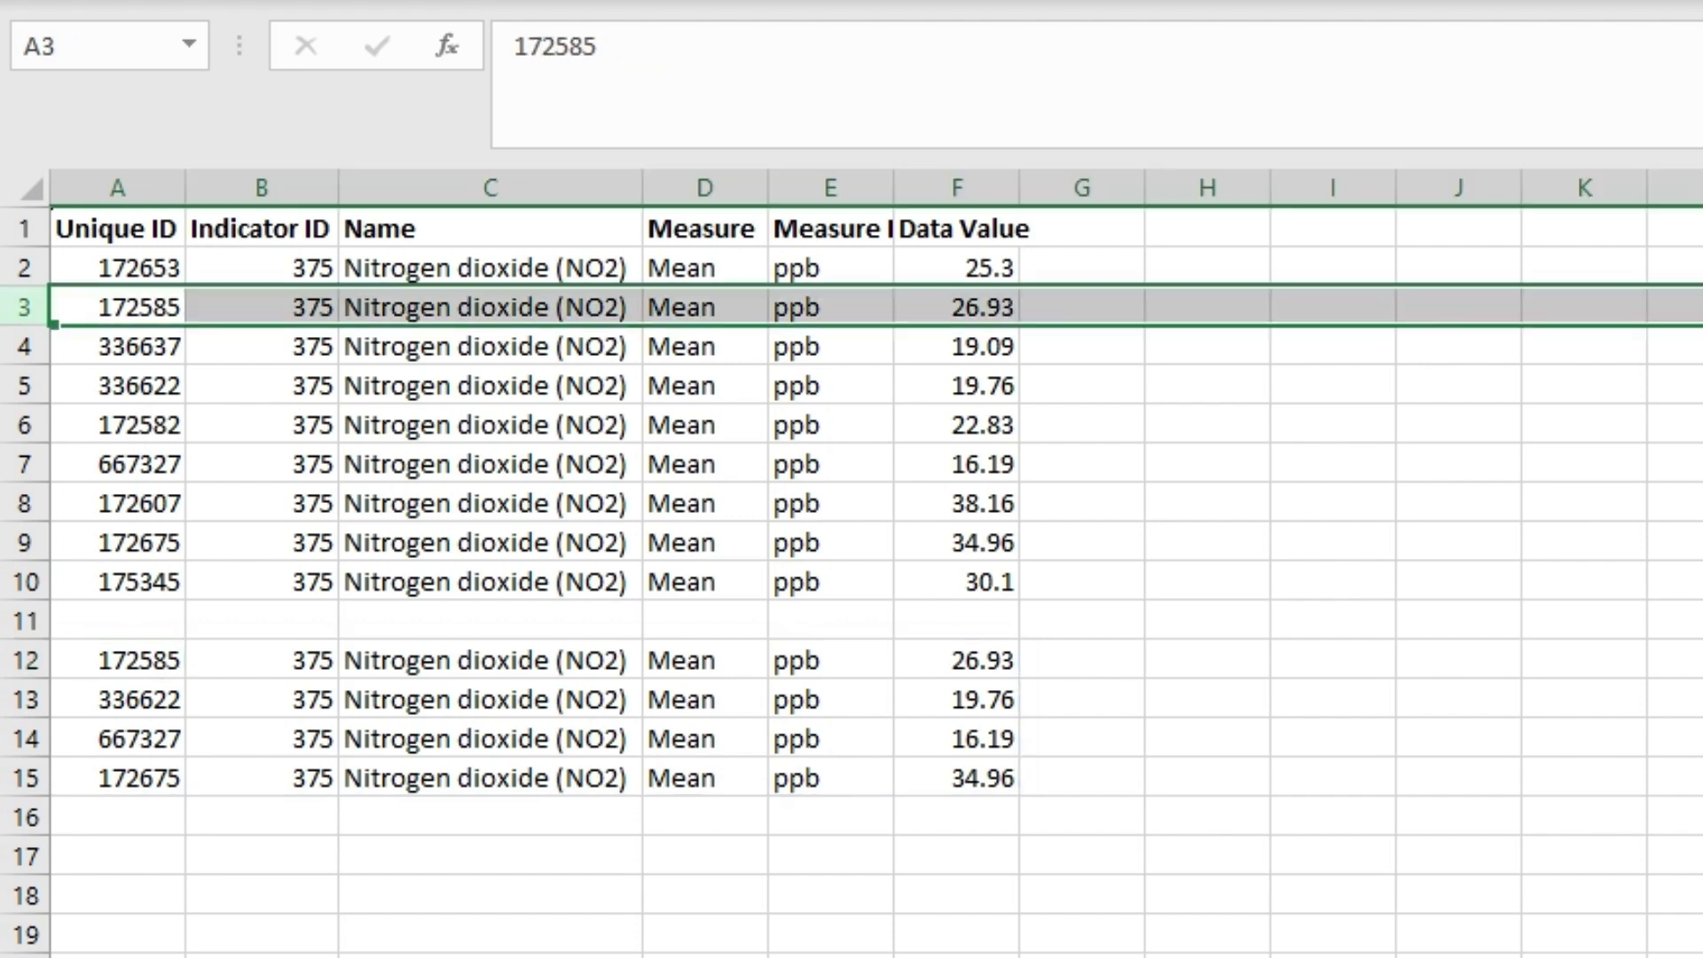
{"action": "left_click", "coordinate": [25, 385]}
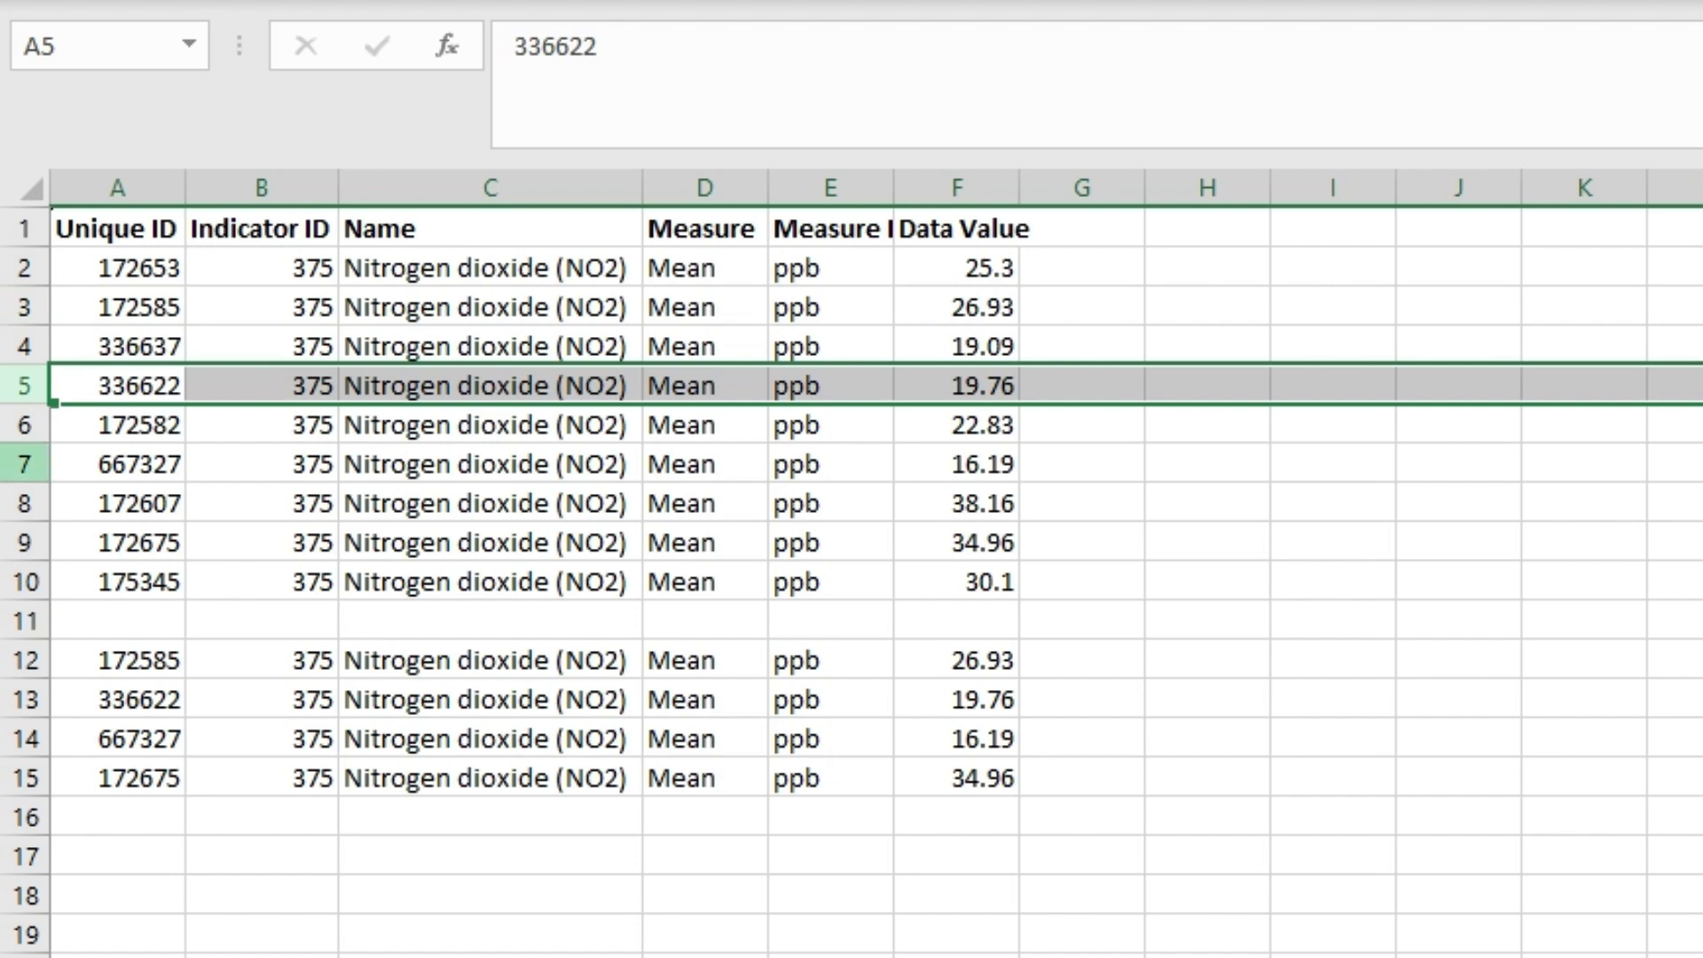
{"action": "left_click", "coordinate": [24, 464]}
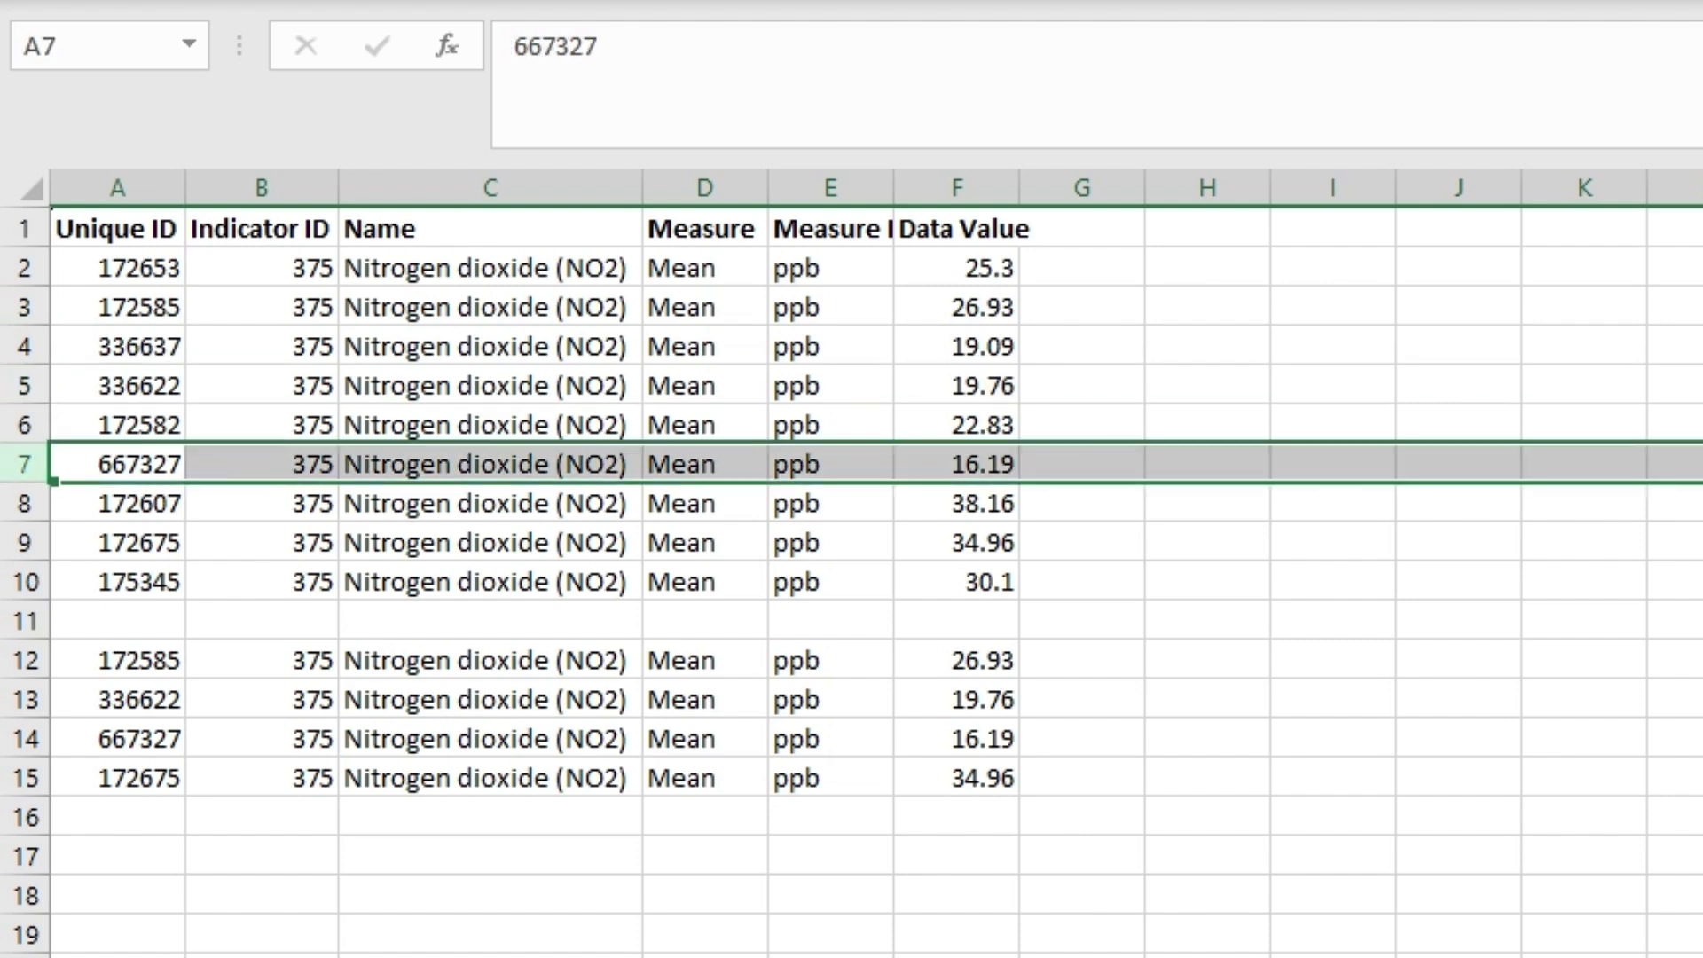
{"action": "left_click", "coordinate": [25, 542]}
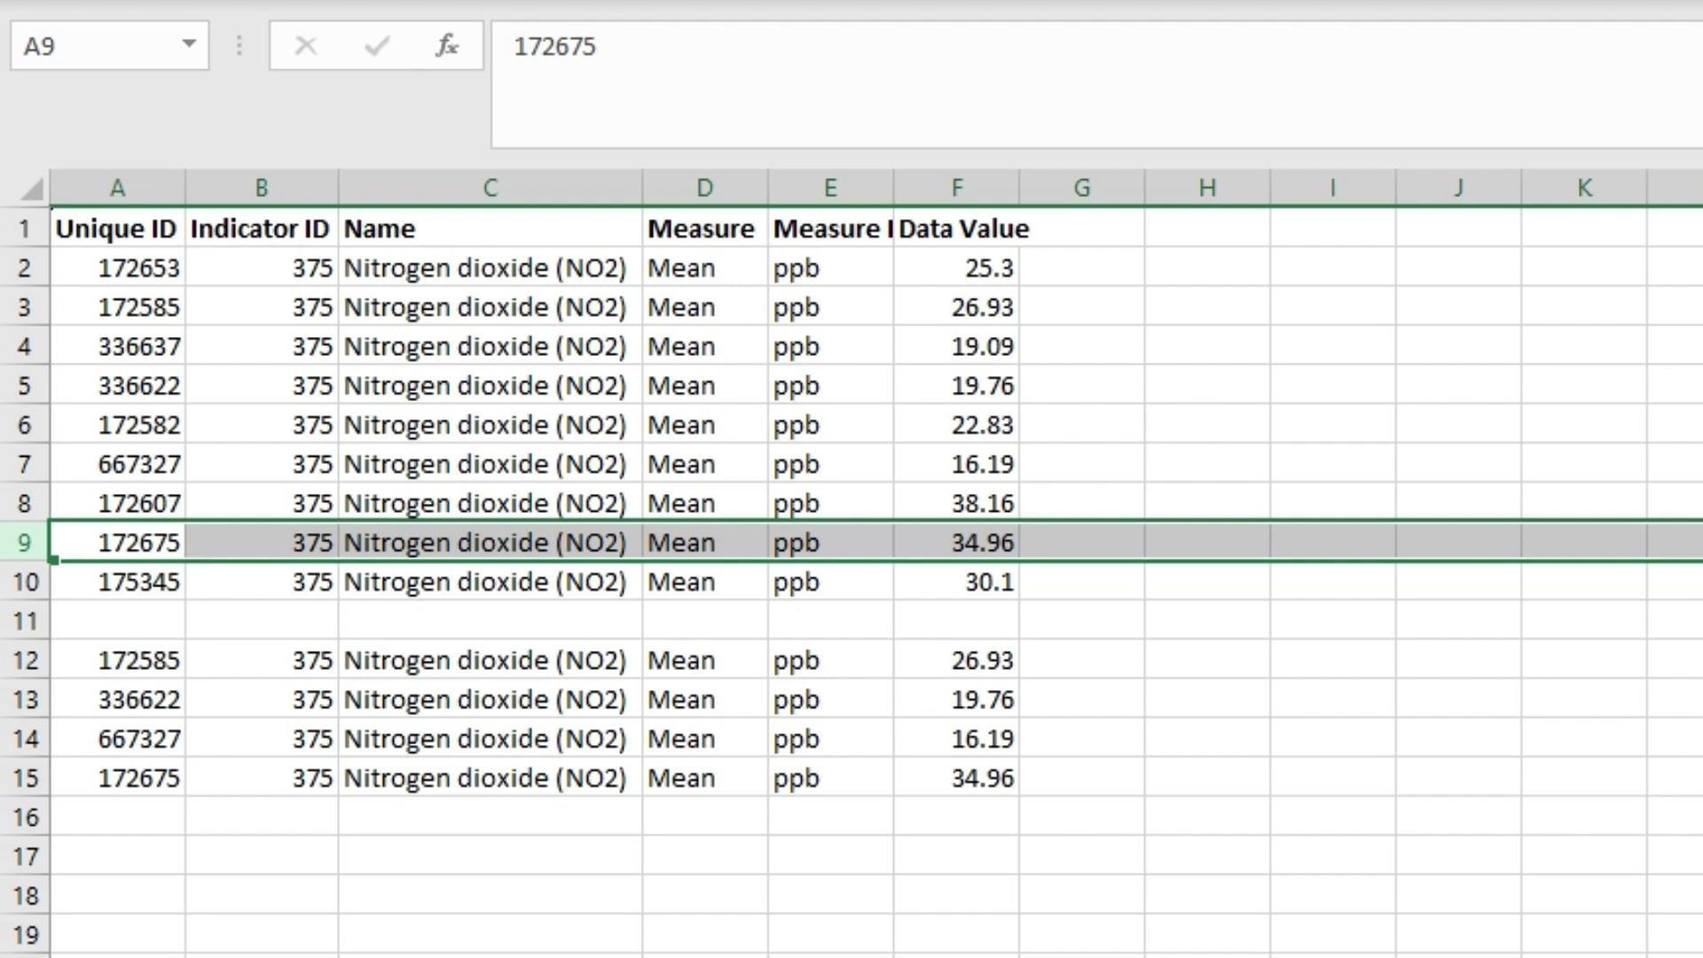
{"action": "left_click", "coordinate": [491, 777]}
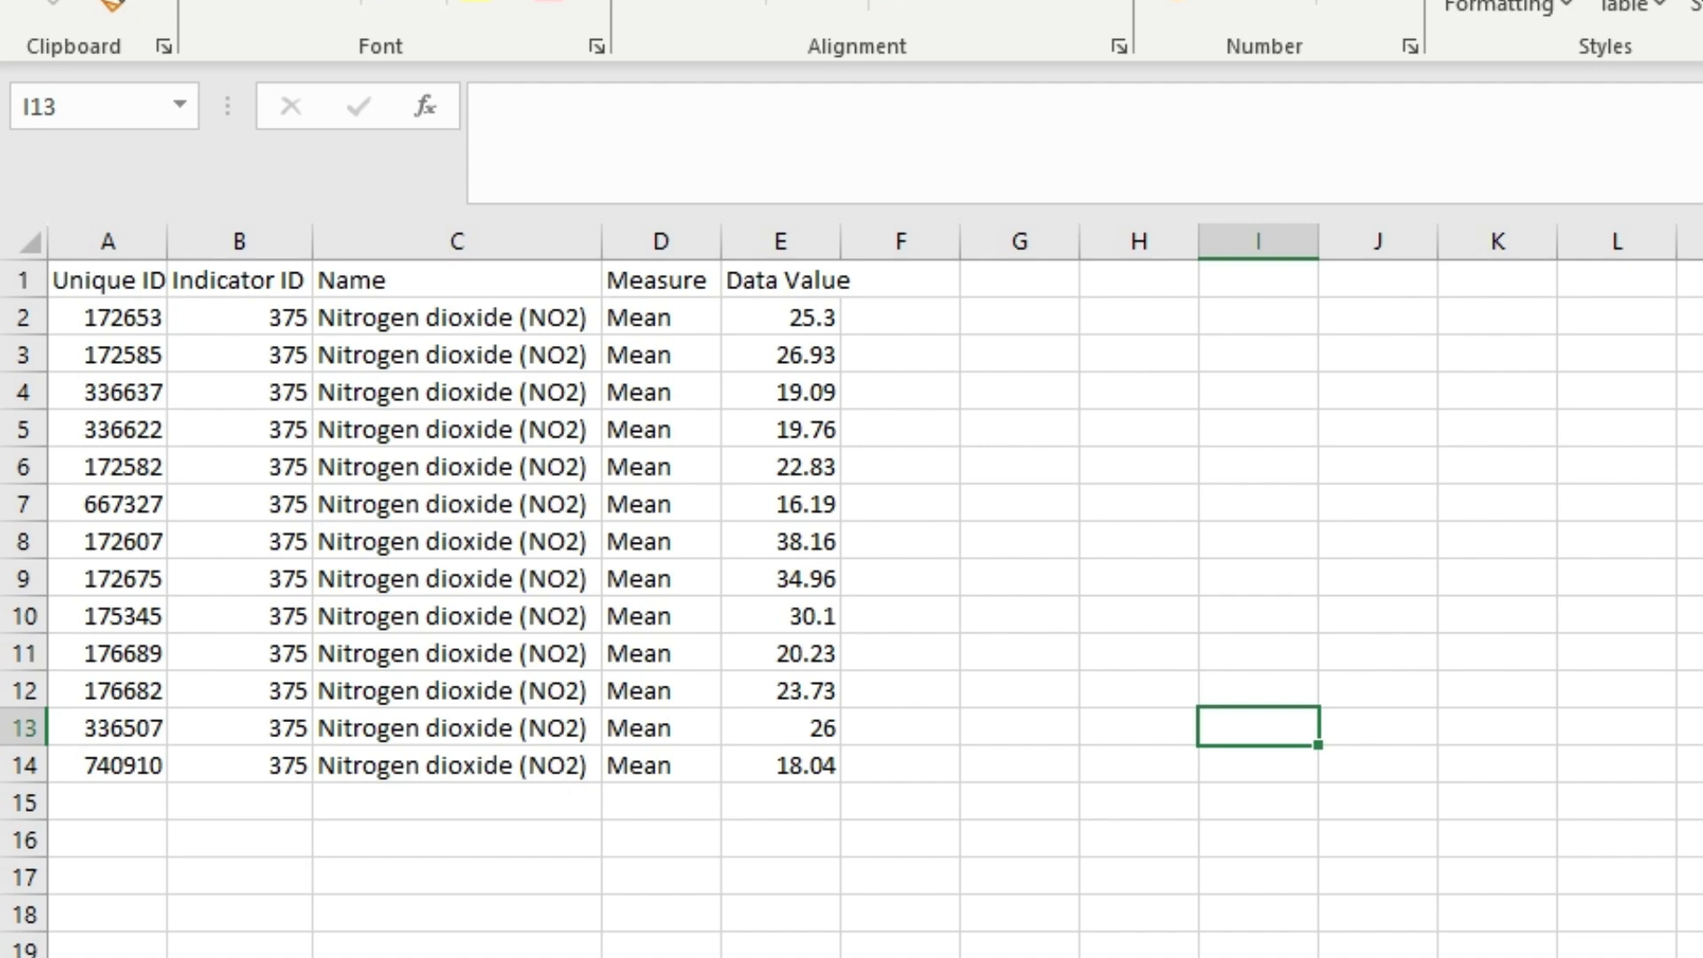
Step: Start a CHOOSEROWS formula in G2 with the data range A2:E14 as its array
{"action": "left_click", "coordinate": [1019, 317]}
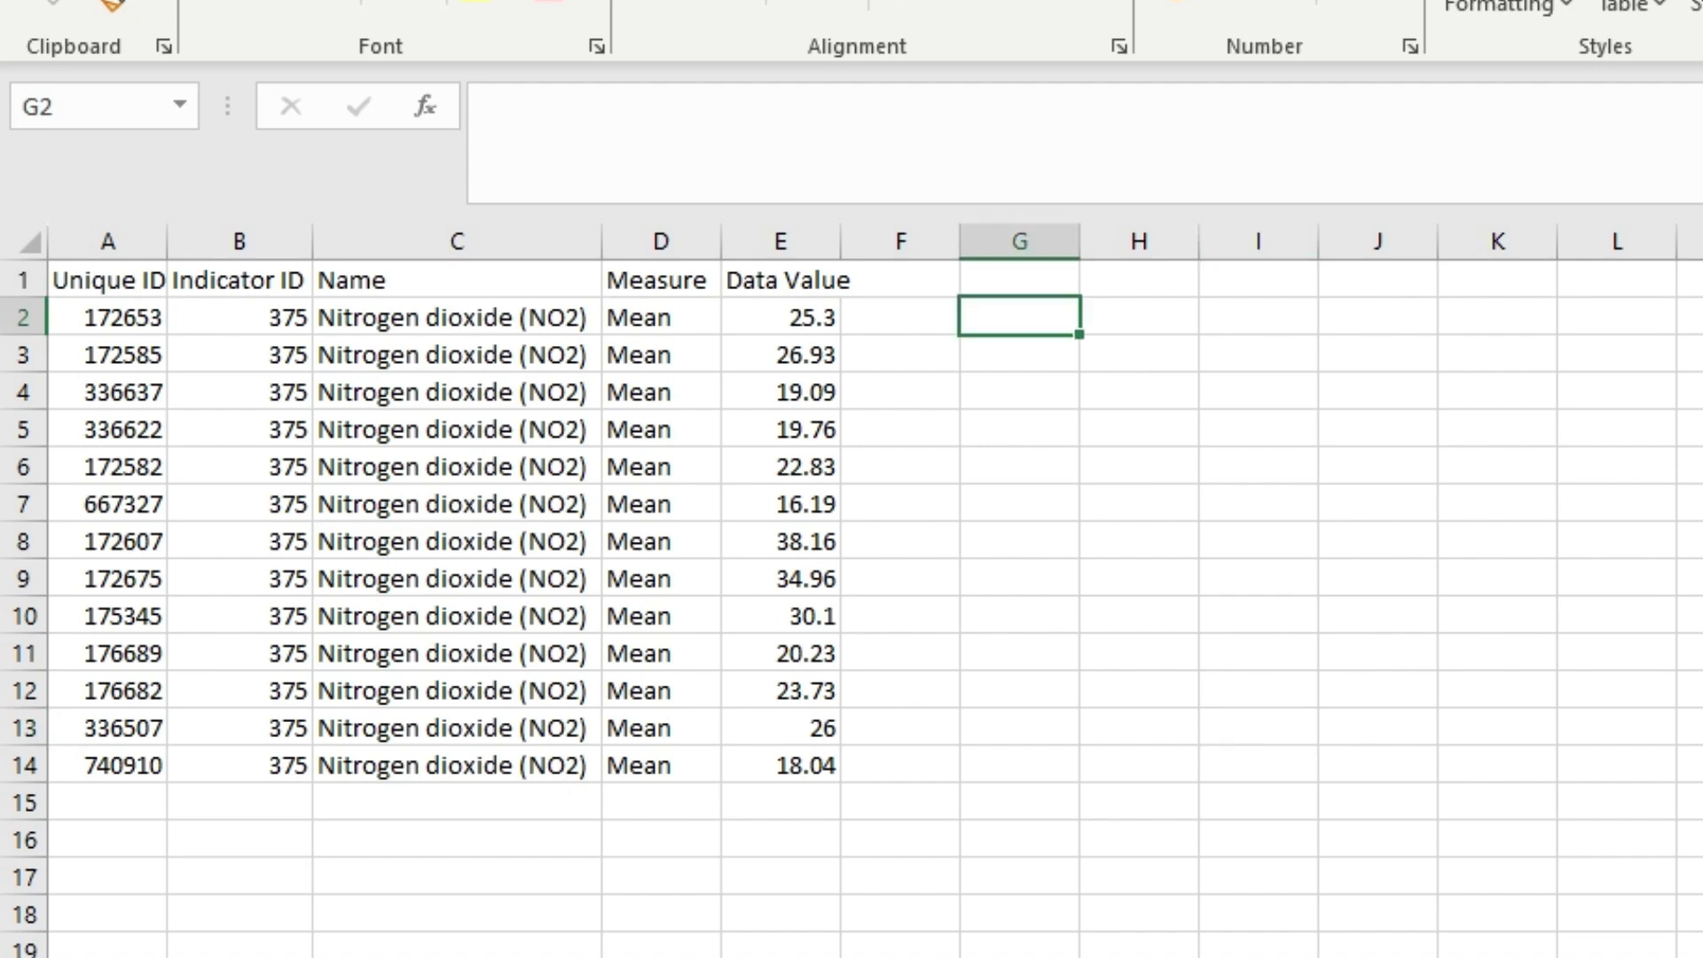
{"action": "type", "text": "=c"}
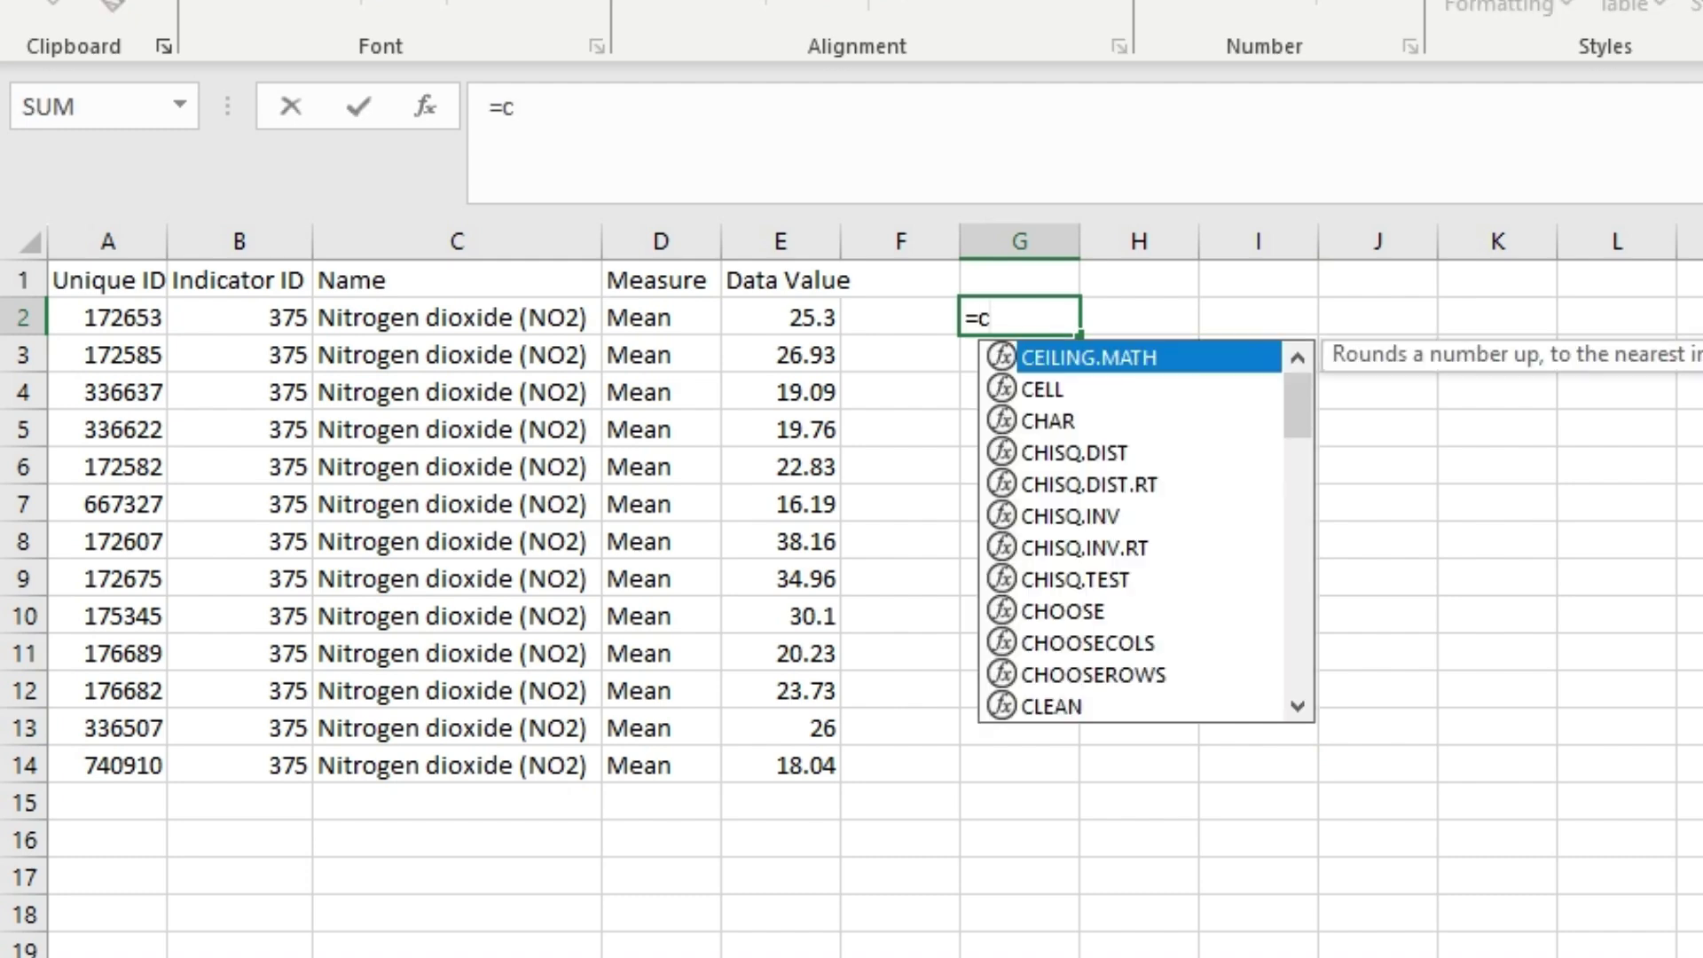
{"action": "type", "text": "ho"}
{"action": "key", "text": "Down"}
{"action": "key", "text": "Down"}
{"action": "key", "text": "Tab"}
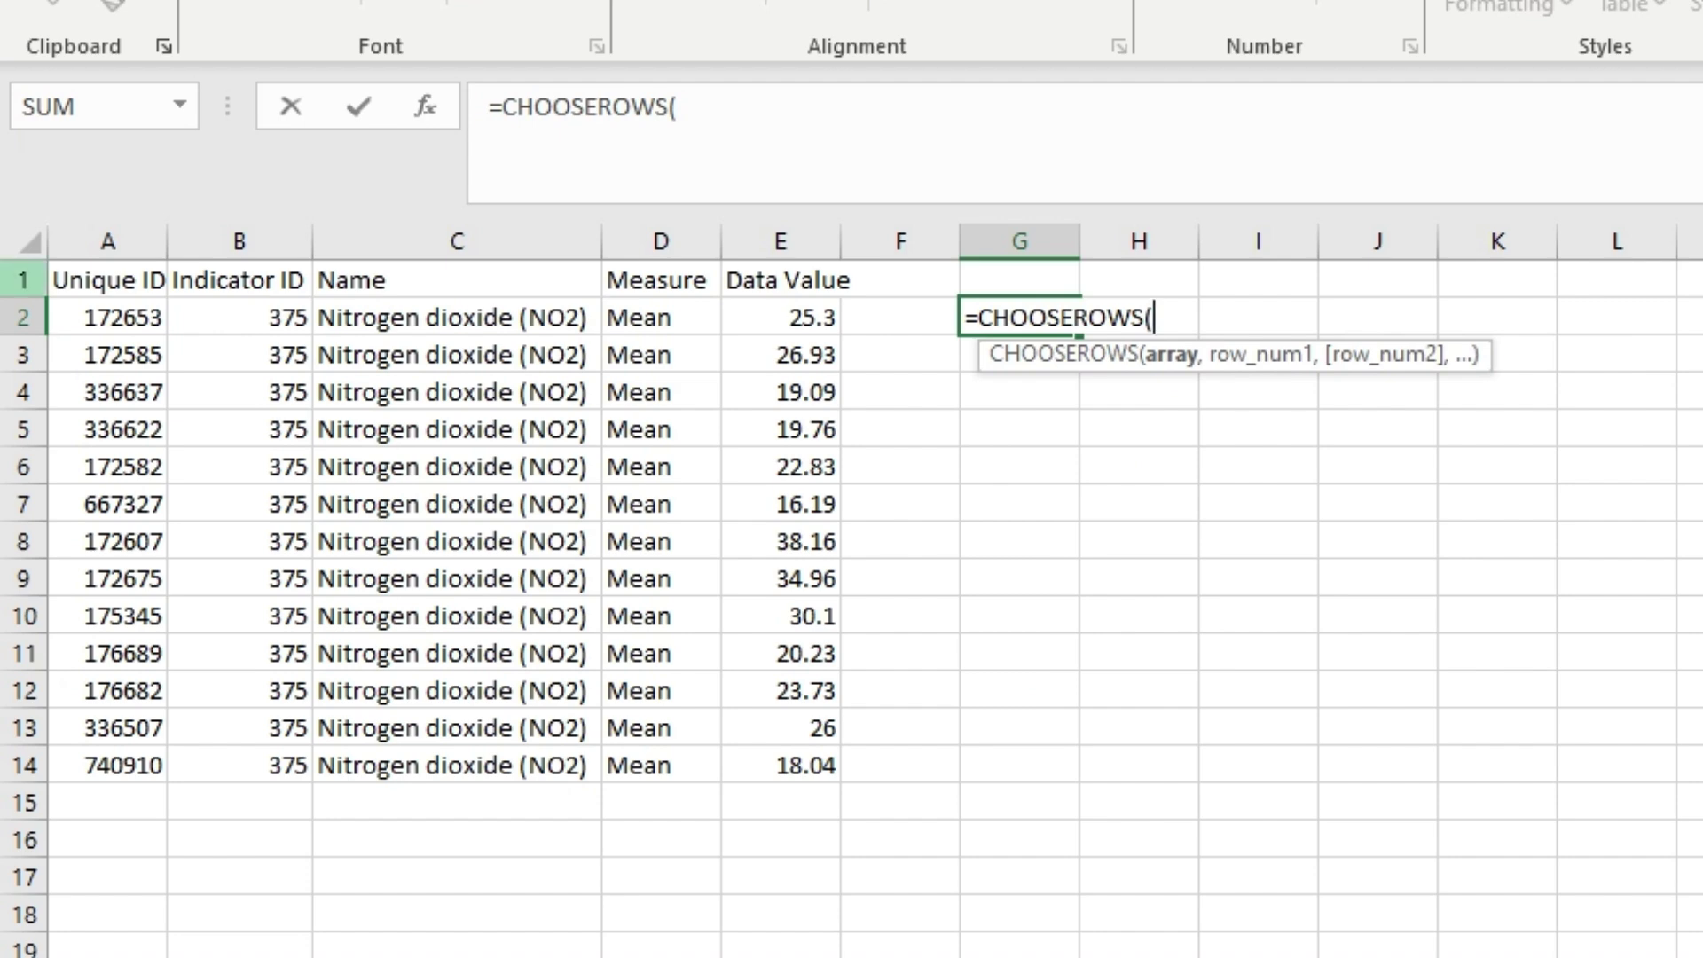
{"action": "left_click_drag", "start_coordinate": [107, 317], "coordinate": [834, 770]}
{"action": "type", "text": ","}
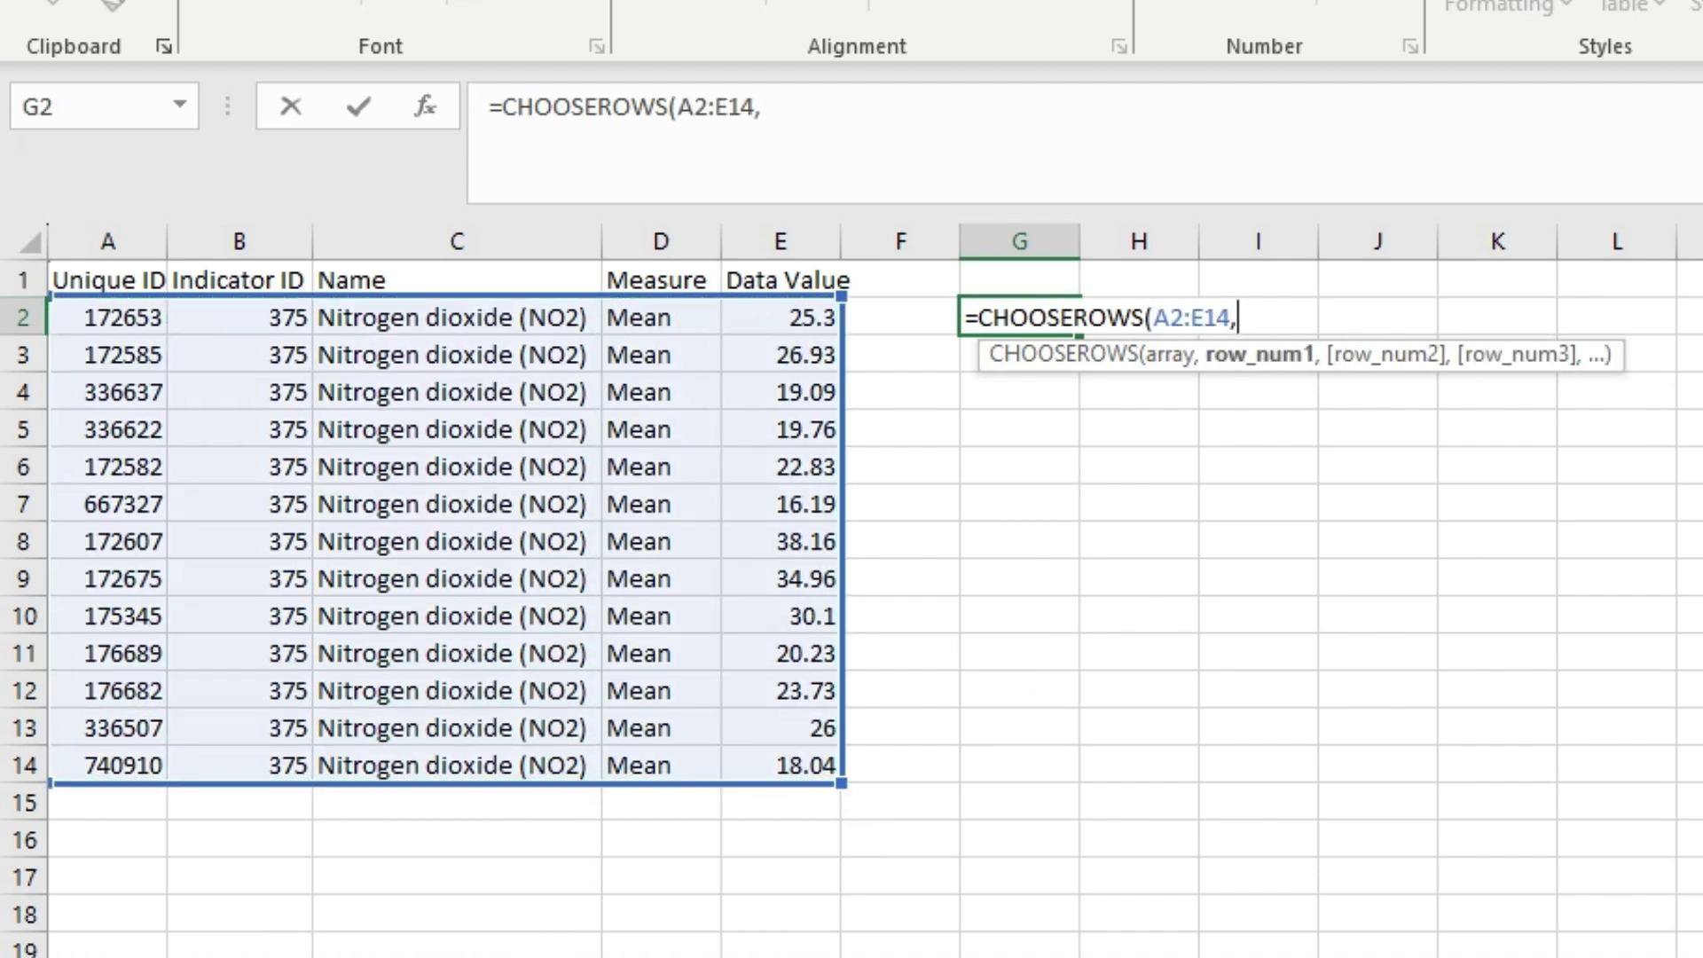
Step: Set the row number argument to SEQUENCE(ROWS(A2:E14))*-1 and enter the formula to reverse the row order
{"action": "type", "text": "seq"}
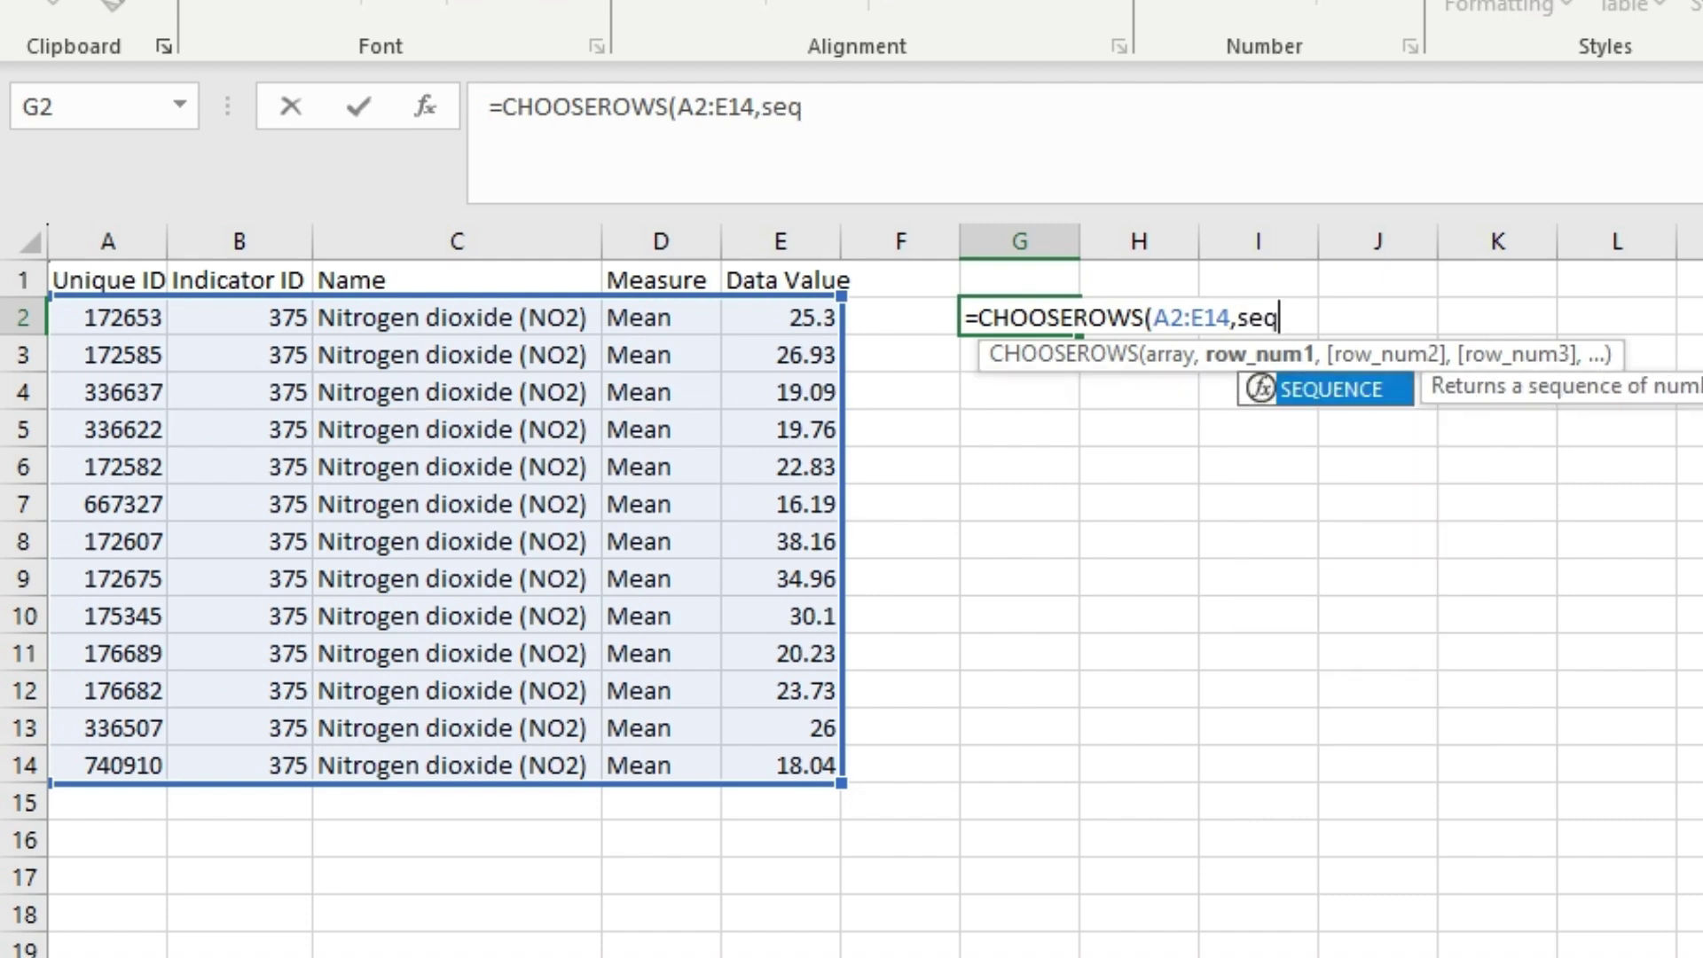
{"action": "key", "text": "Tab"}
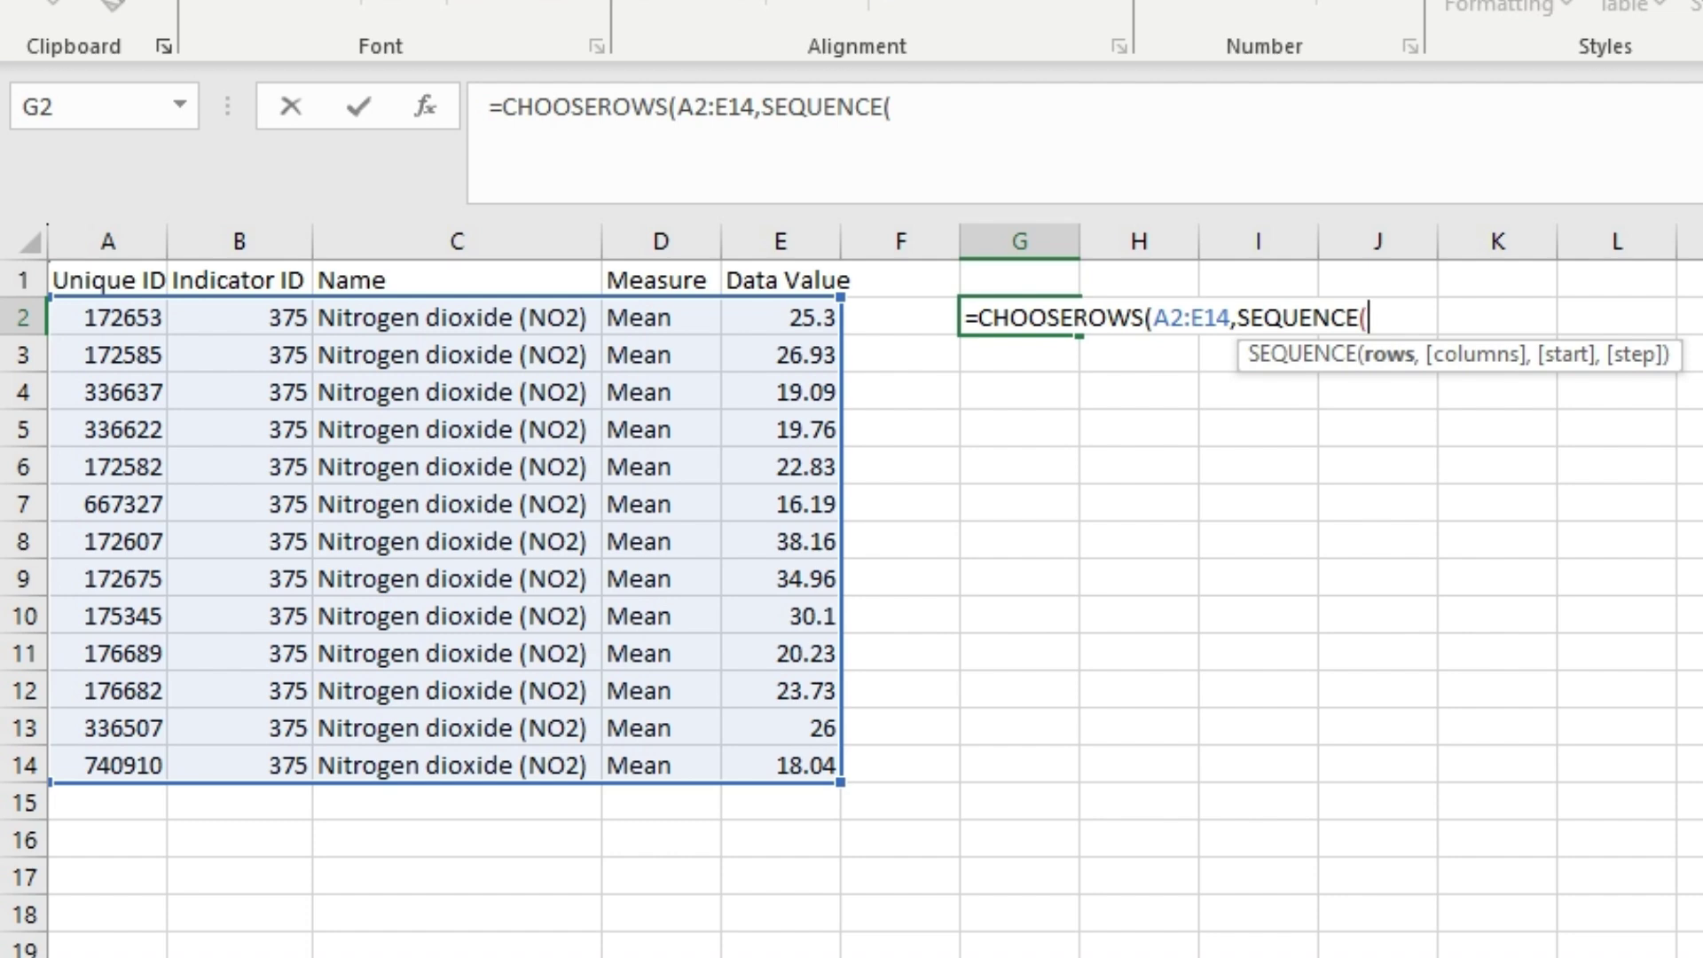
{"action": "type", "text": "rows"}
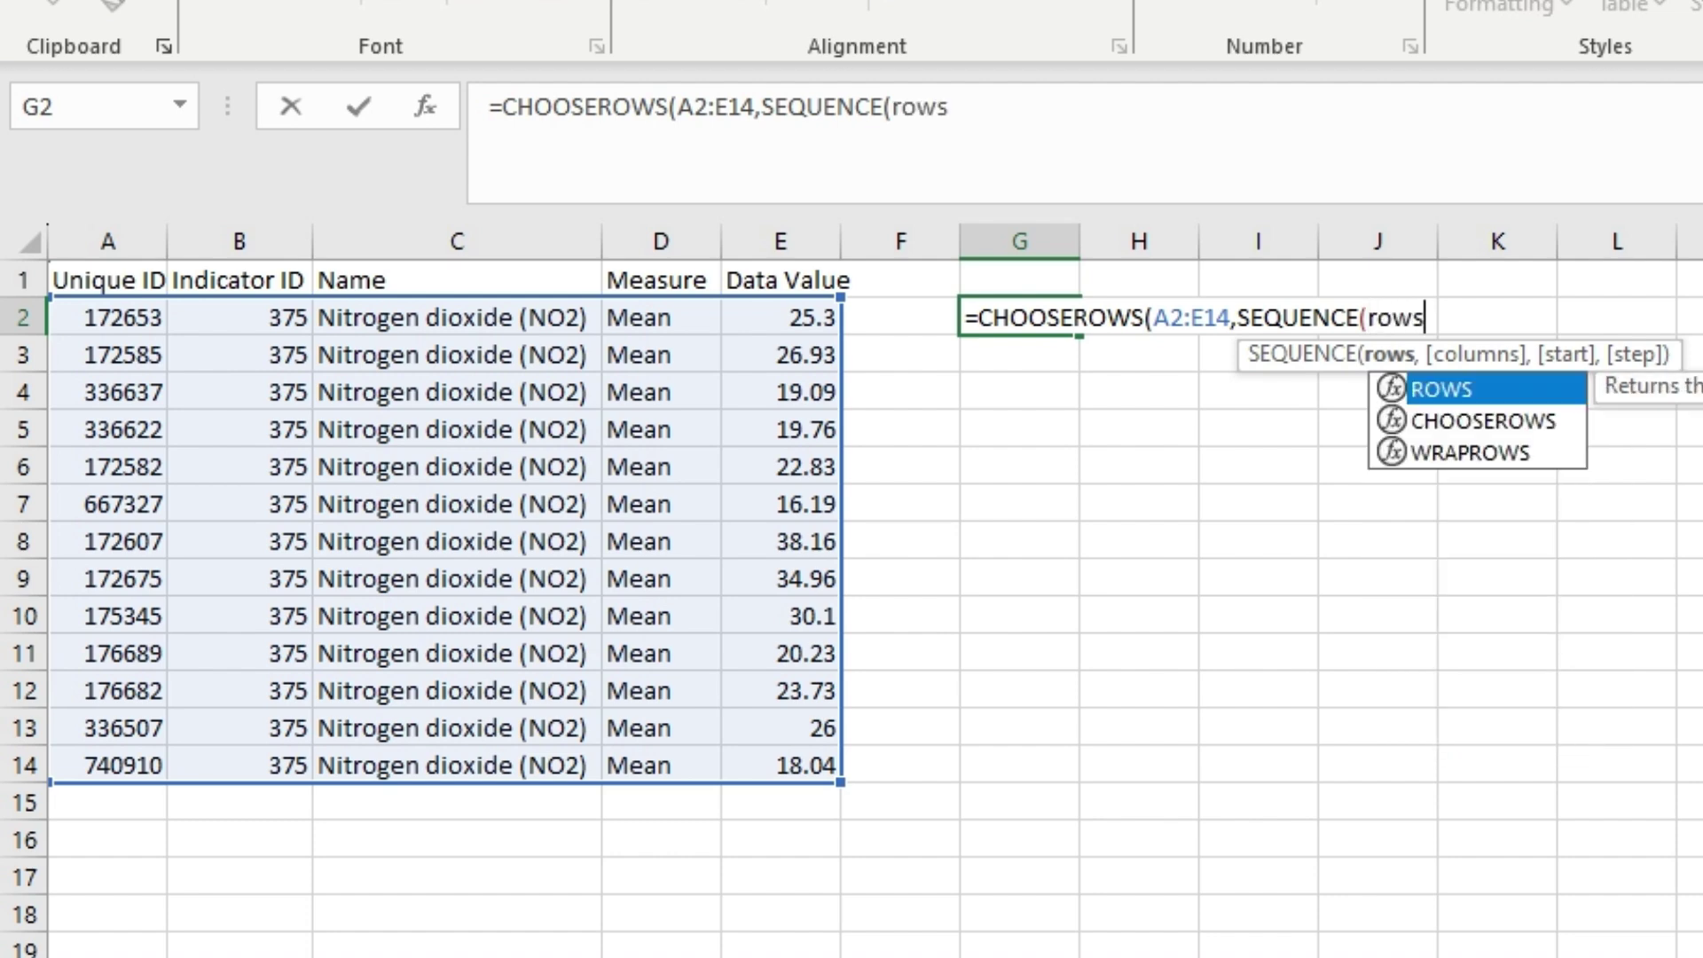
{"action": "key", "text": "Tab"}
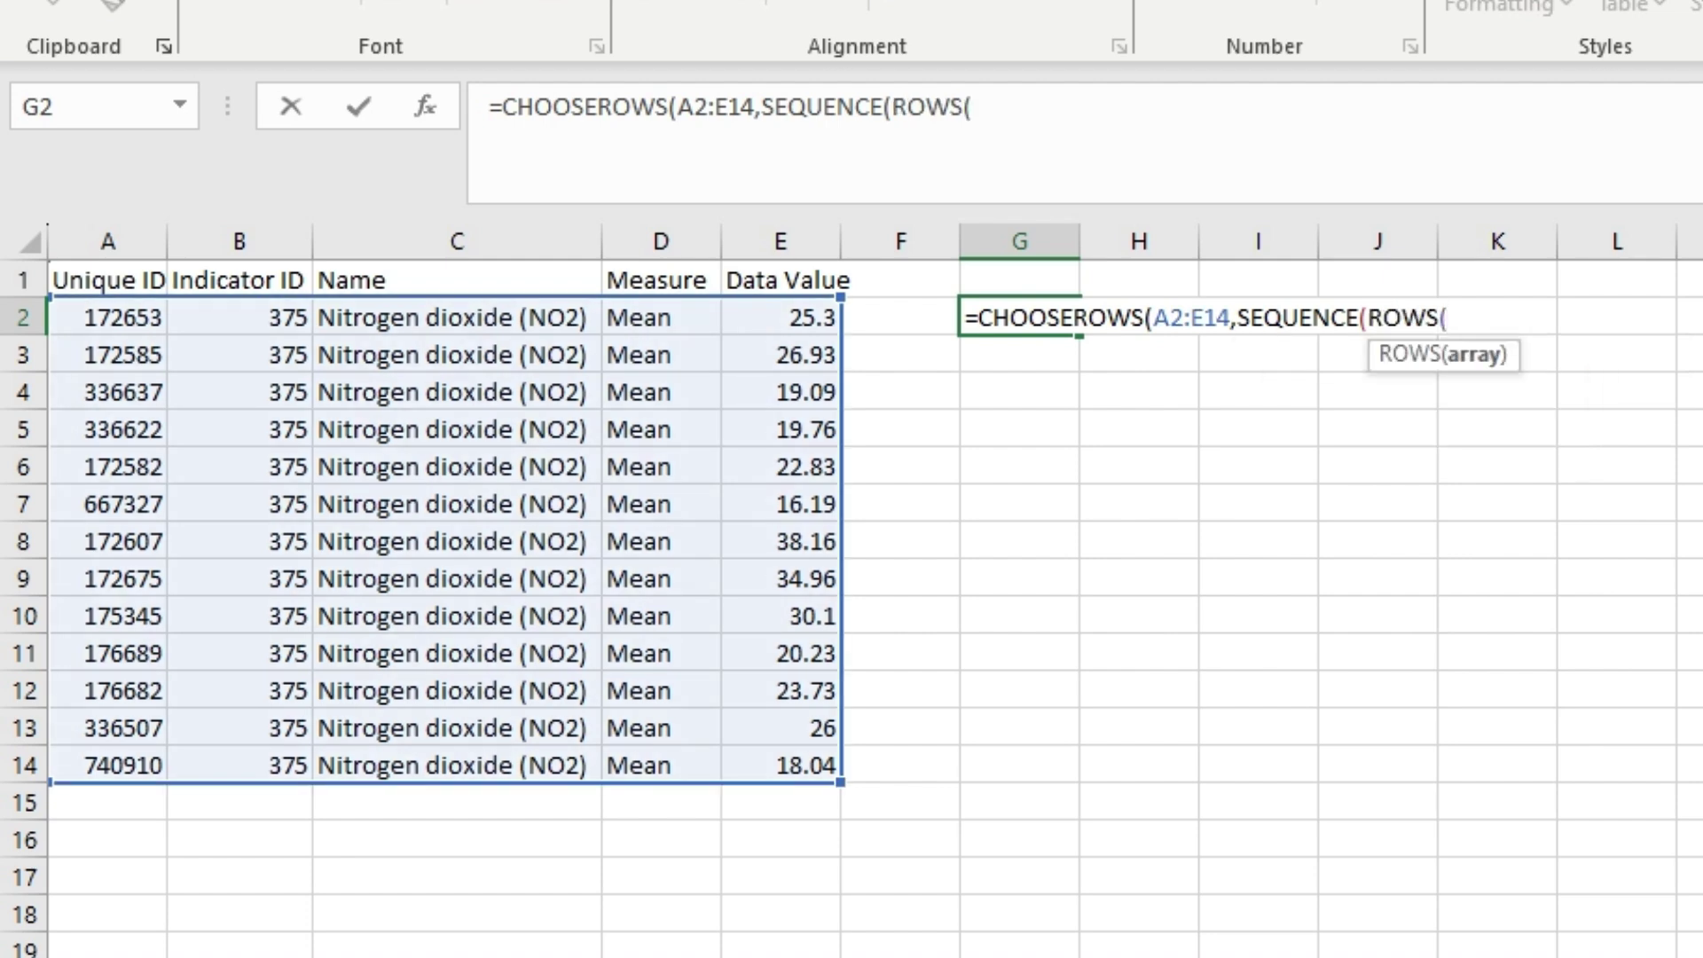
{"action": "left_click_drag", "start_coordinate": [107, 317], "coordinate": [832, 772]}
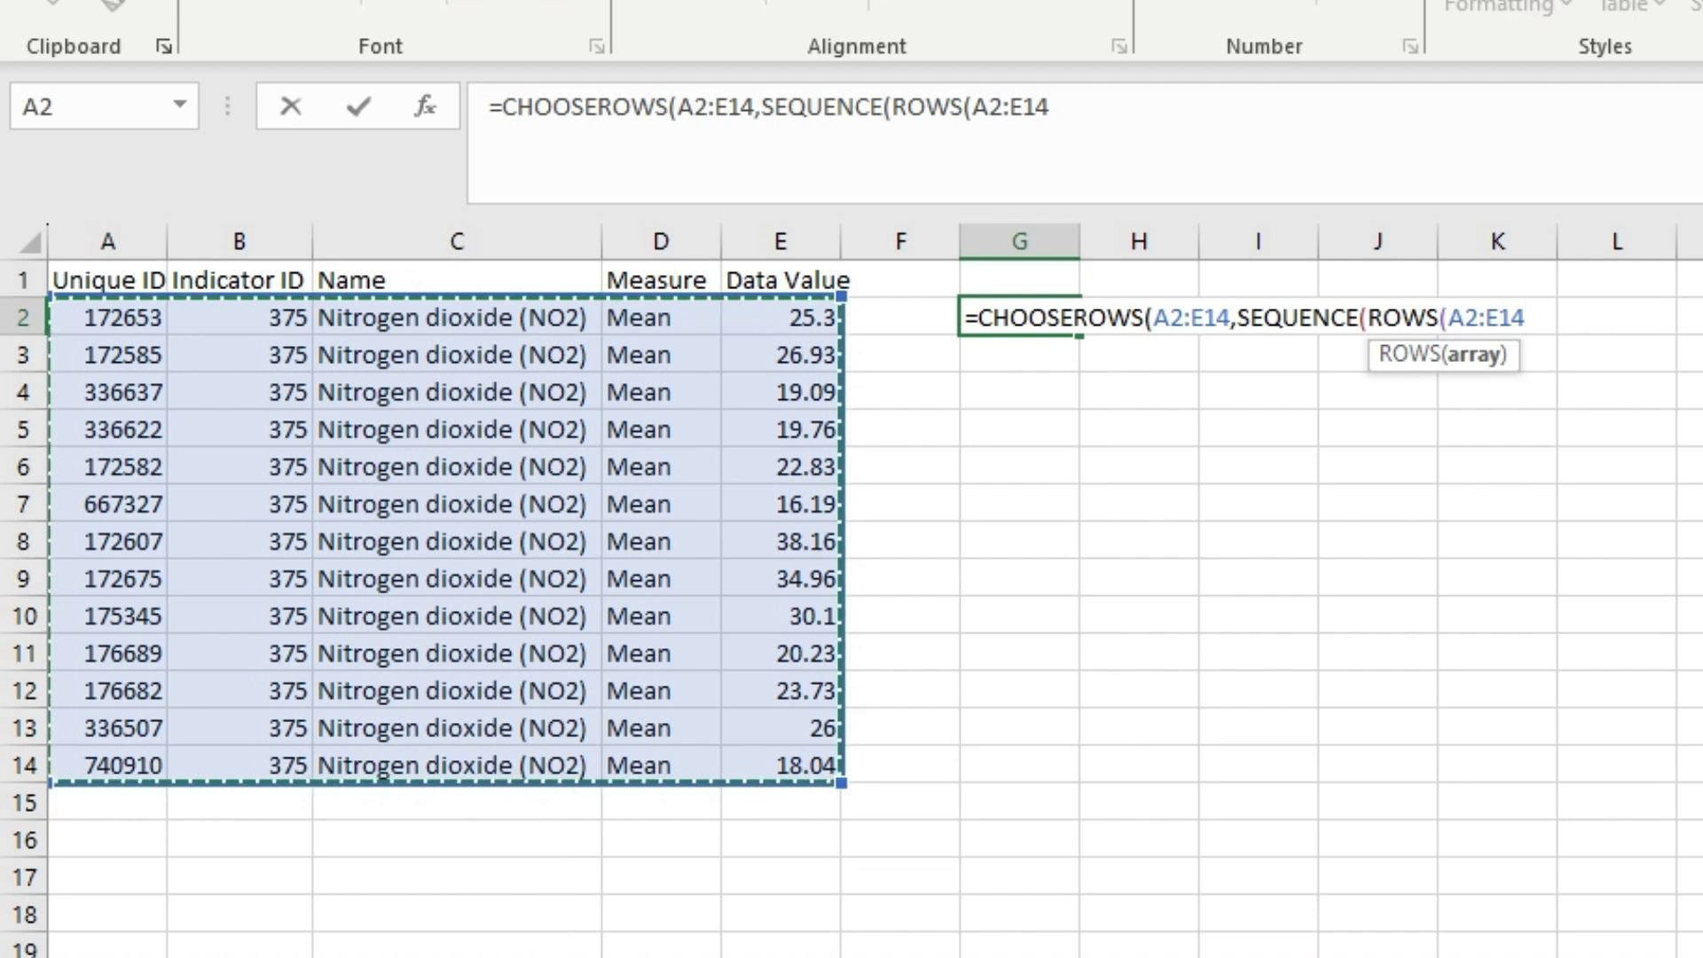
{"action": "type", "text": ")"}
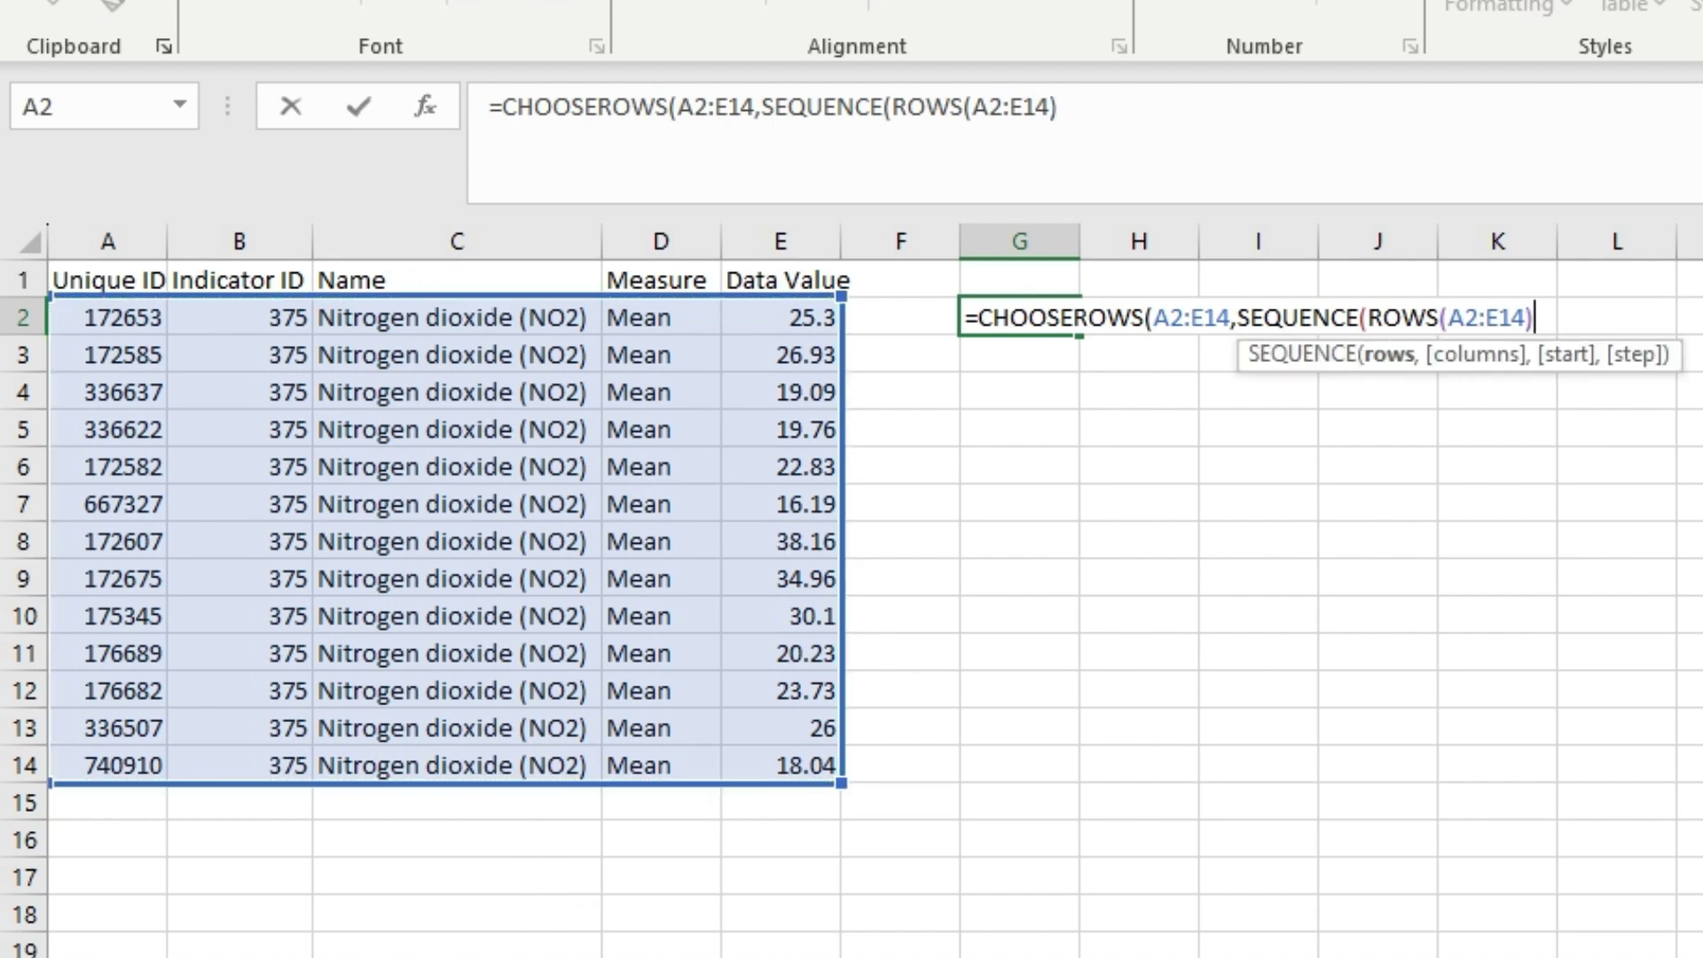
{"action": "type", "text": ")"}
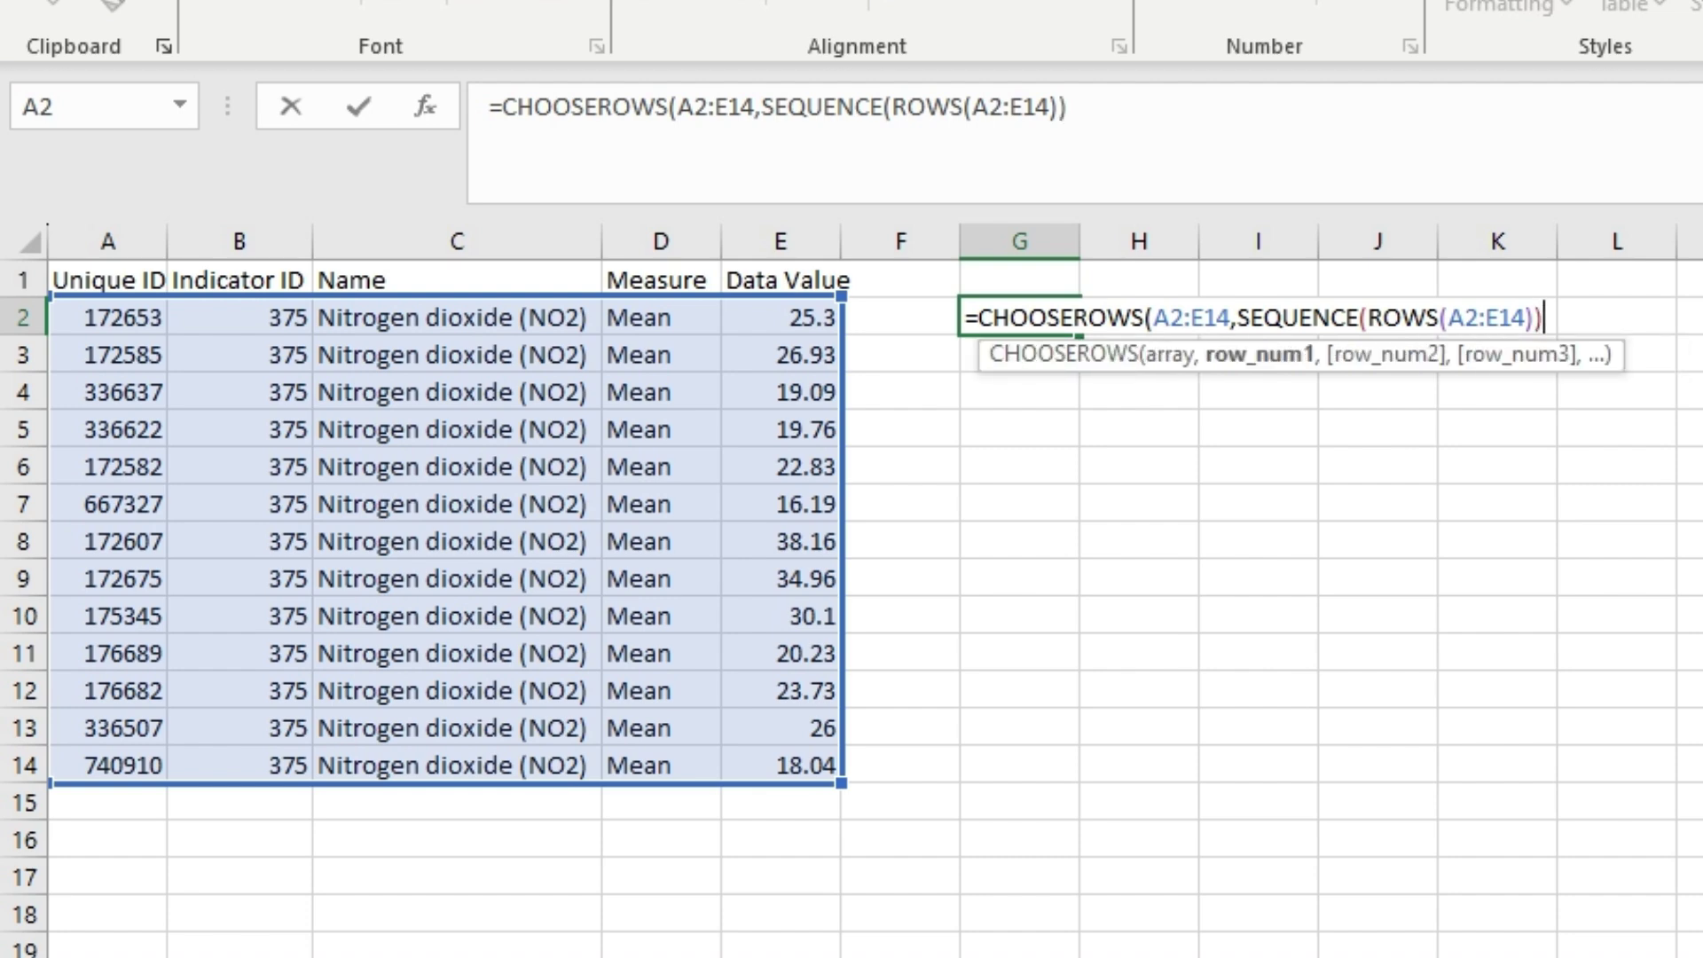
{"action": "type", "text": "*-1)"}
{"action": "key", "text": "Return"}
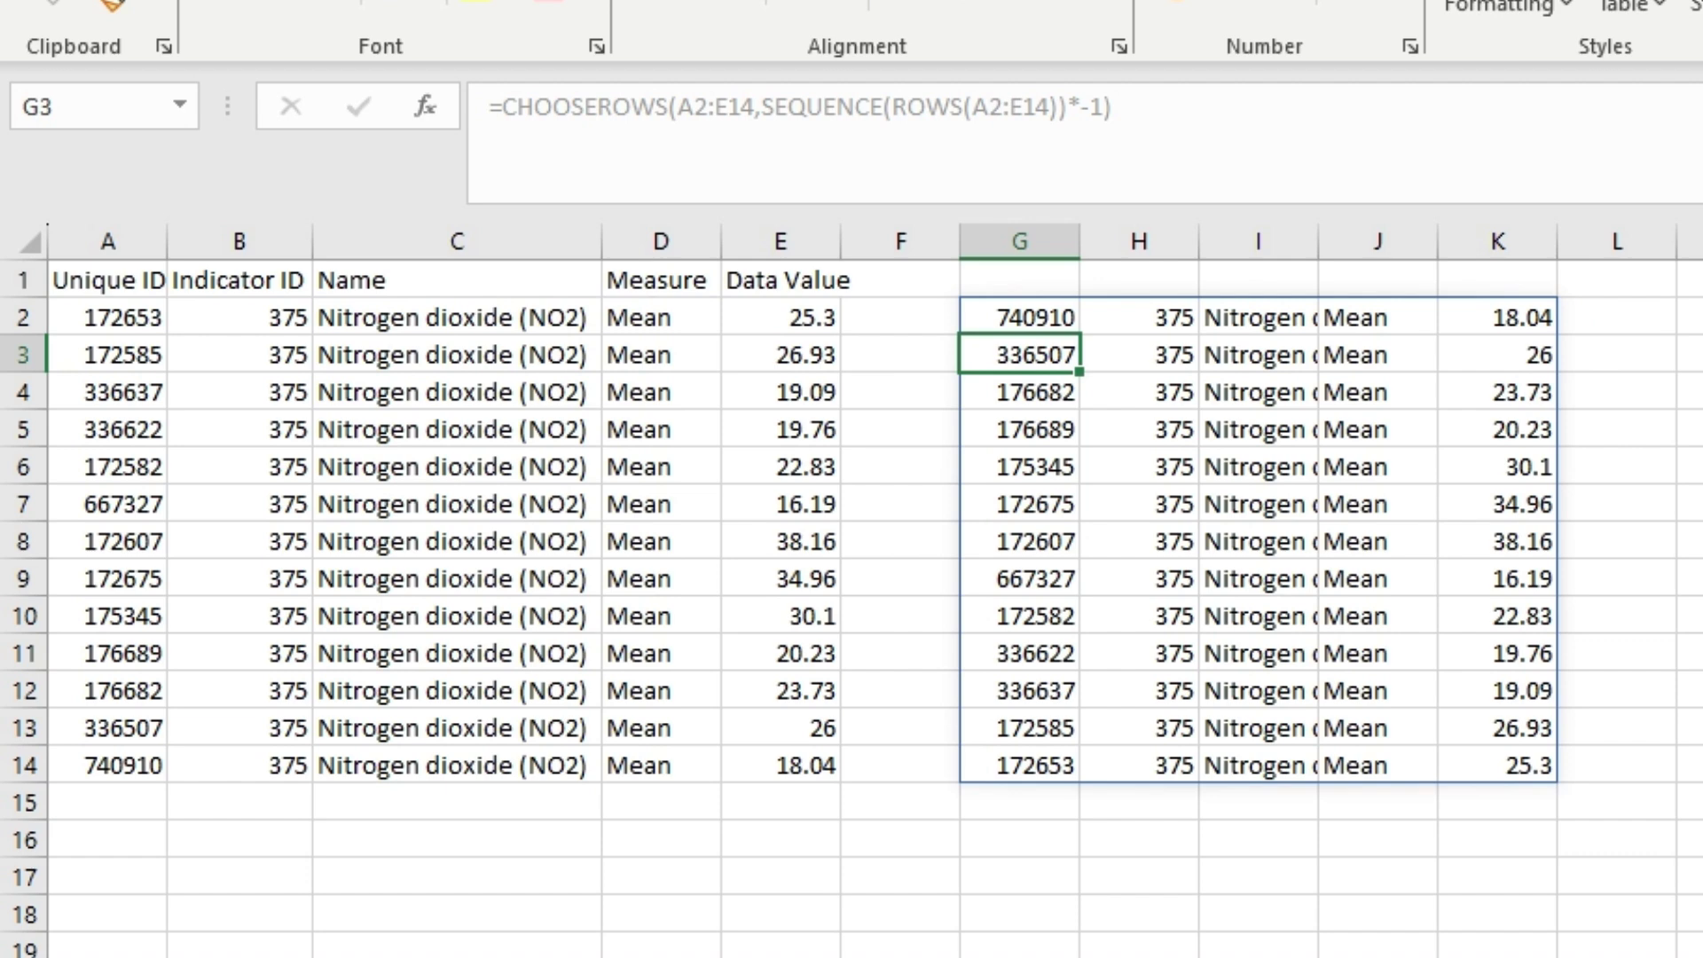
Step: Compare the first and last rows of the reversed output in G2:K14 with the last and first source rows
{"action": "left_click_drag", "start_coordinate": [1019, 318], "coordinate": [1497, 317]}
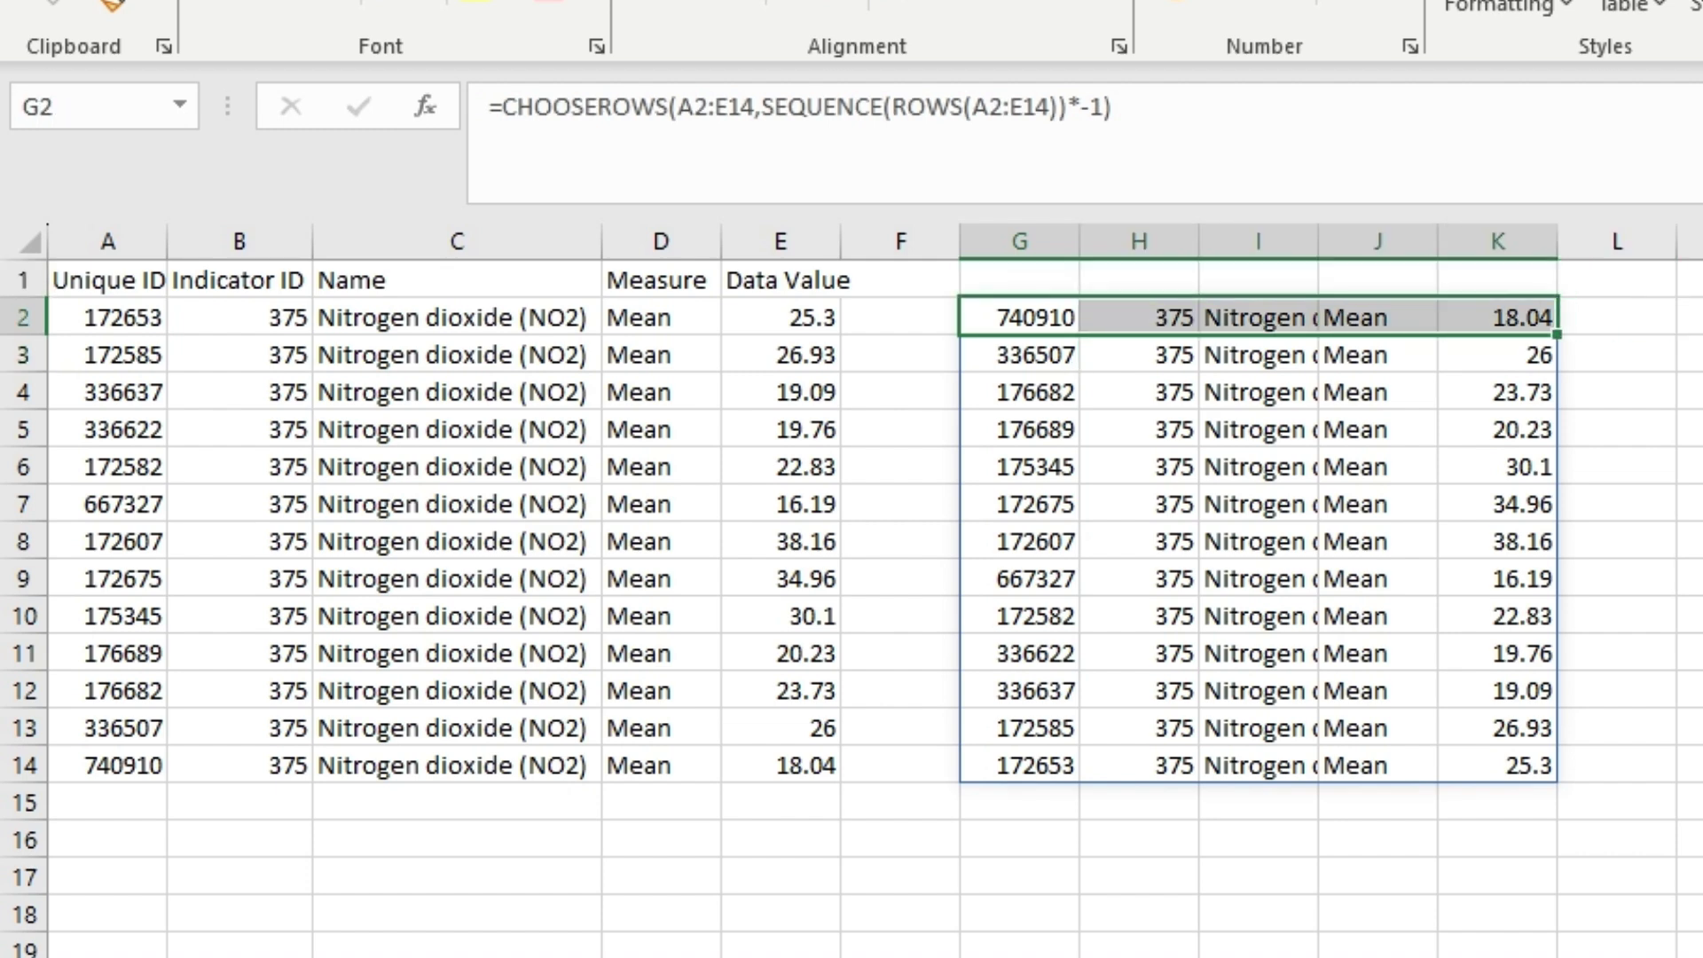
{"action": "left_click_drag", "start_coordinate": [781, 765], "coordinate": [107, 766]}
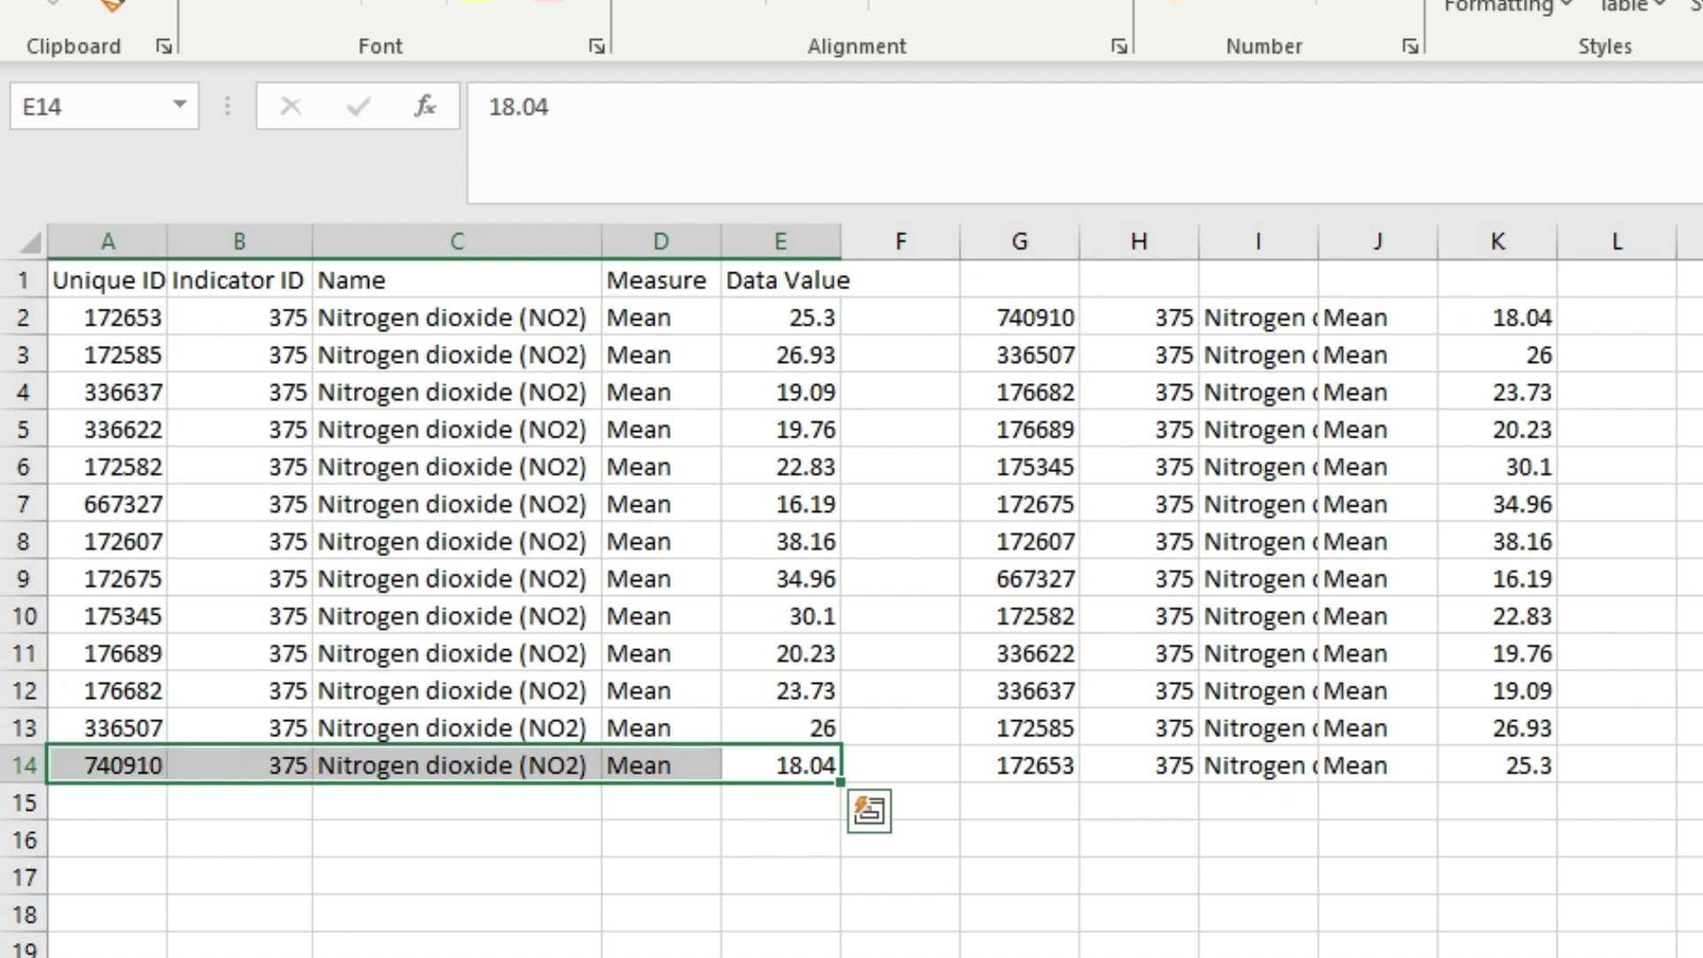
{"action": "left_click_drag", "start_coordinate": [107, 318], "coordinate": [780, 317]}
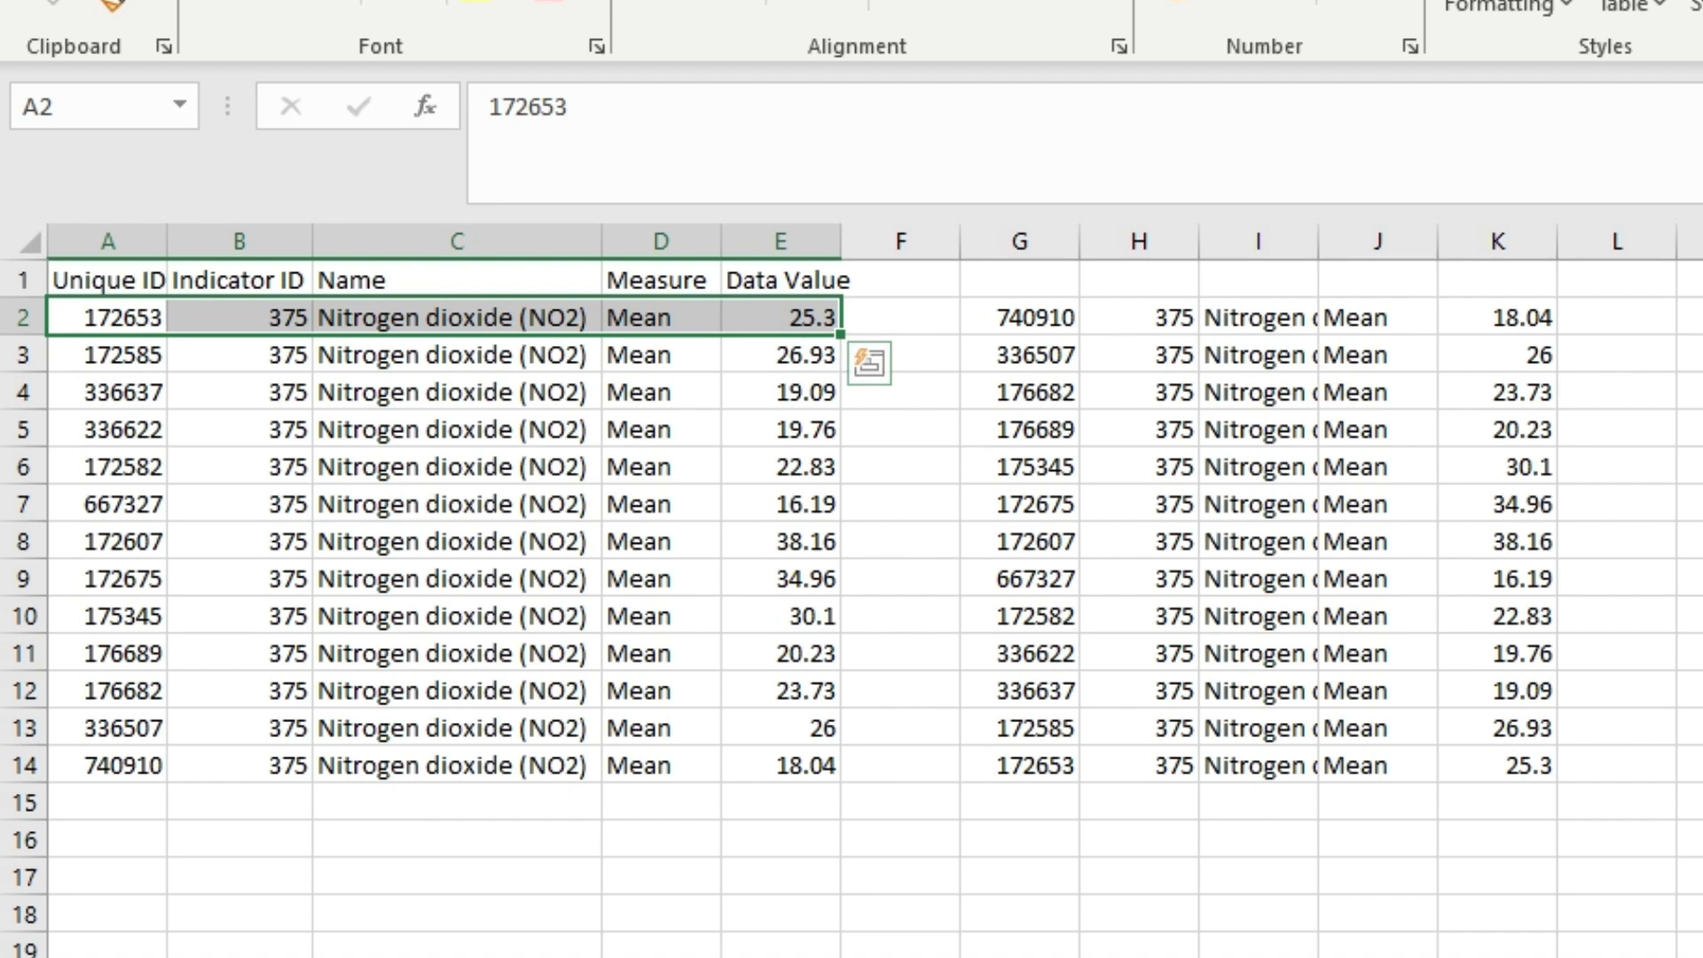
{"action": "left_click_drag", "start_coordinate": [1019, 765], "coordinate": [1497, 728]}
{"action": "left_click", "coordinate": [1497, 765]}
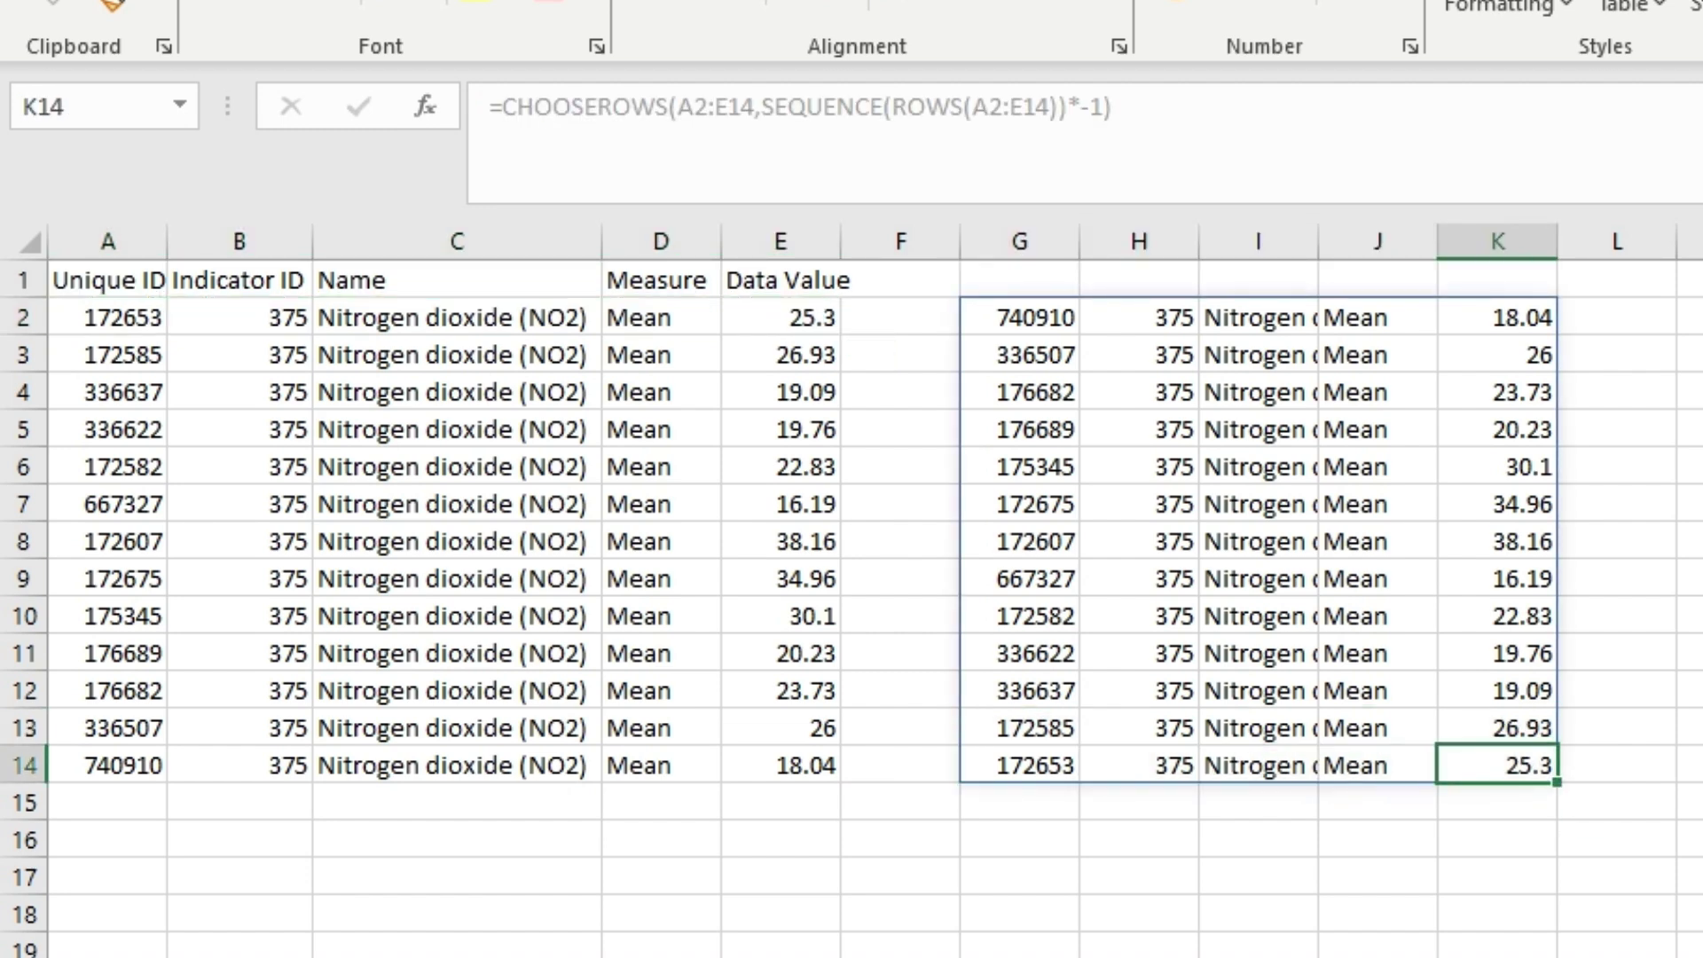
{"action": "left_click", "coordinate": [1258, 765]}
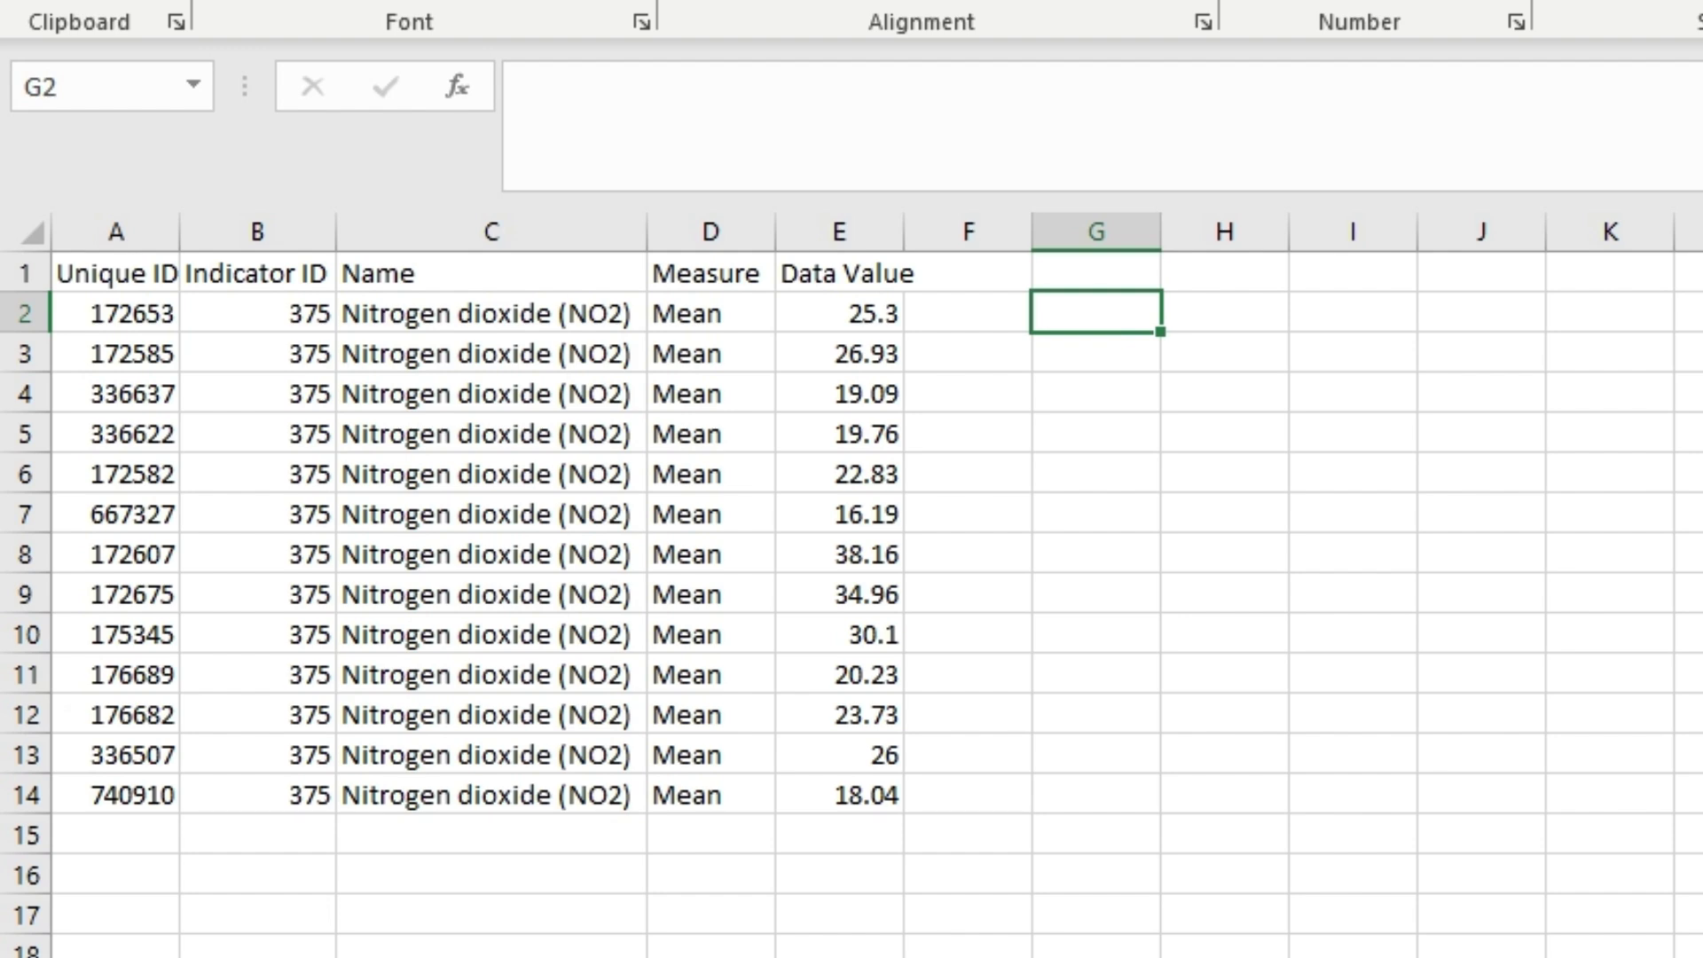
Step: Begin a new CHOOSEROWS formula in the emptied cell G2, using A2:E14 as the array
{"action": "type", "text": "=ch"}
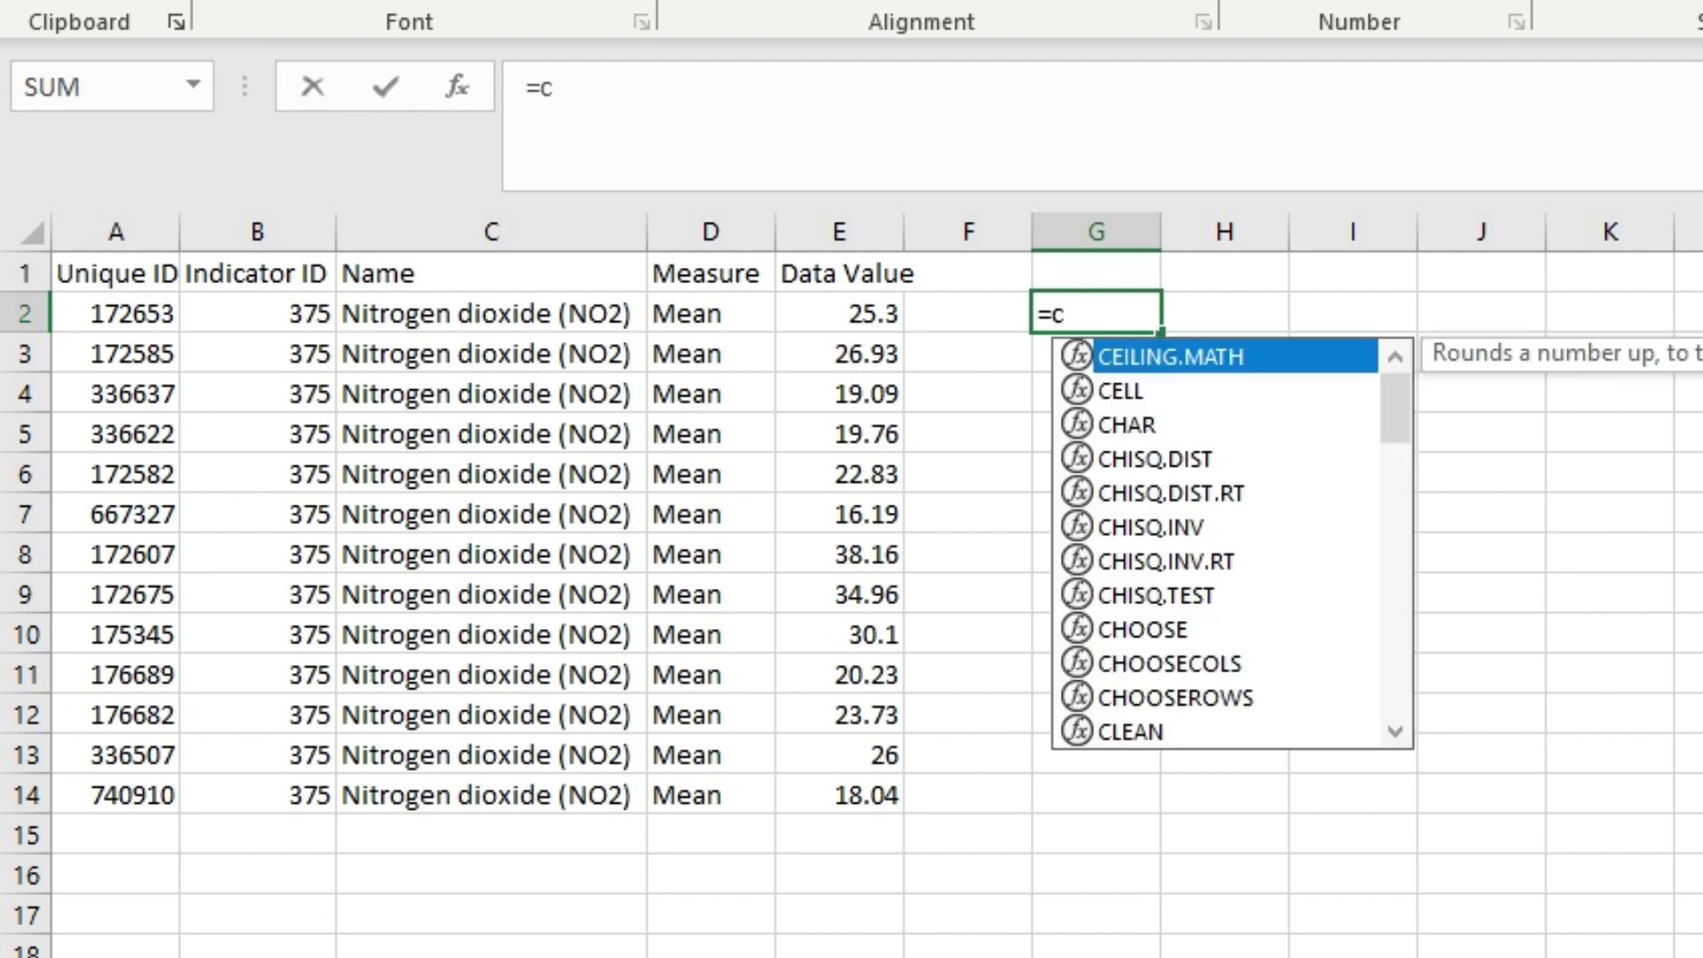
{"action": "key", "text": "Down"}
{"action": "key", "text": "Down"}
{"action": "key", "text": "Down"}
{"action": "key", "text": "Down"}
{"action": "key", "text": "Down"}
{"action": "key", "text": "Down"}
{"action": "key", "text": "Down"}
{"action": "key", "text": "Down"}
{"action": "key", "text": "Tab"}
{"action": "left_click_drag", "start_coordinate": [115, 313], "coordinate": [897, 806]}
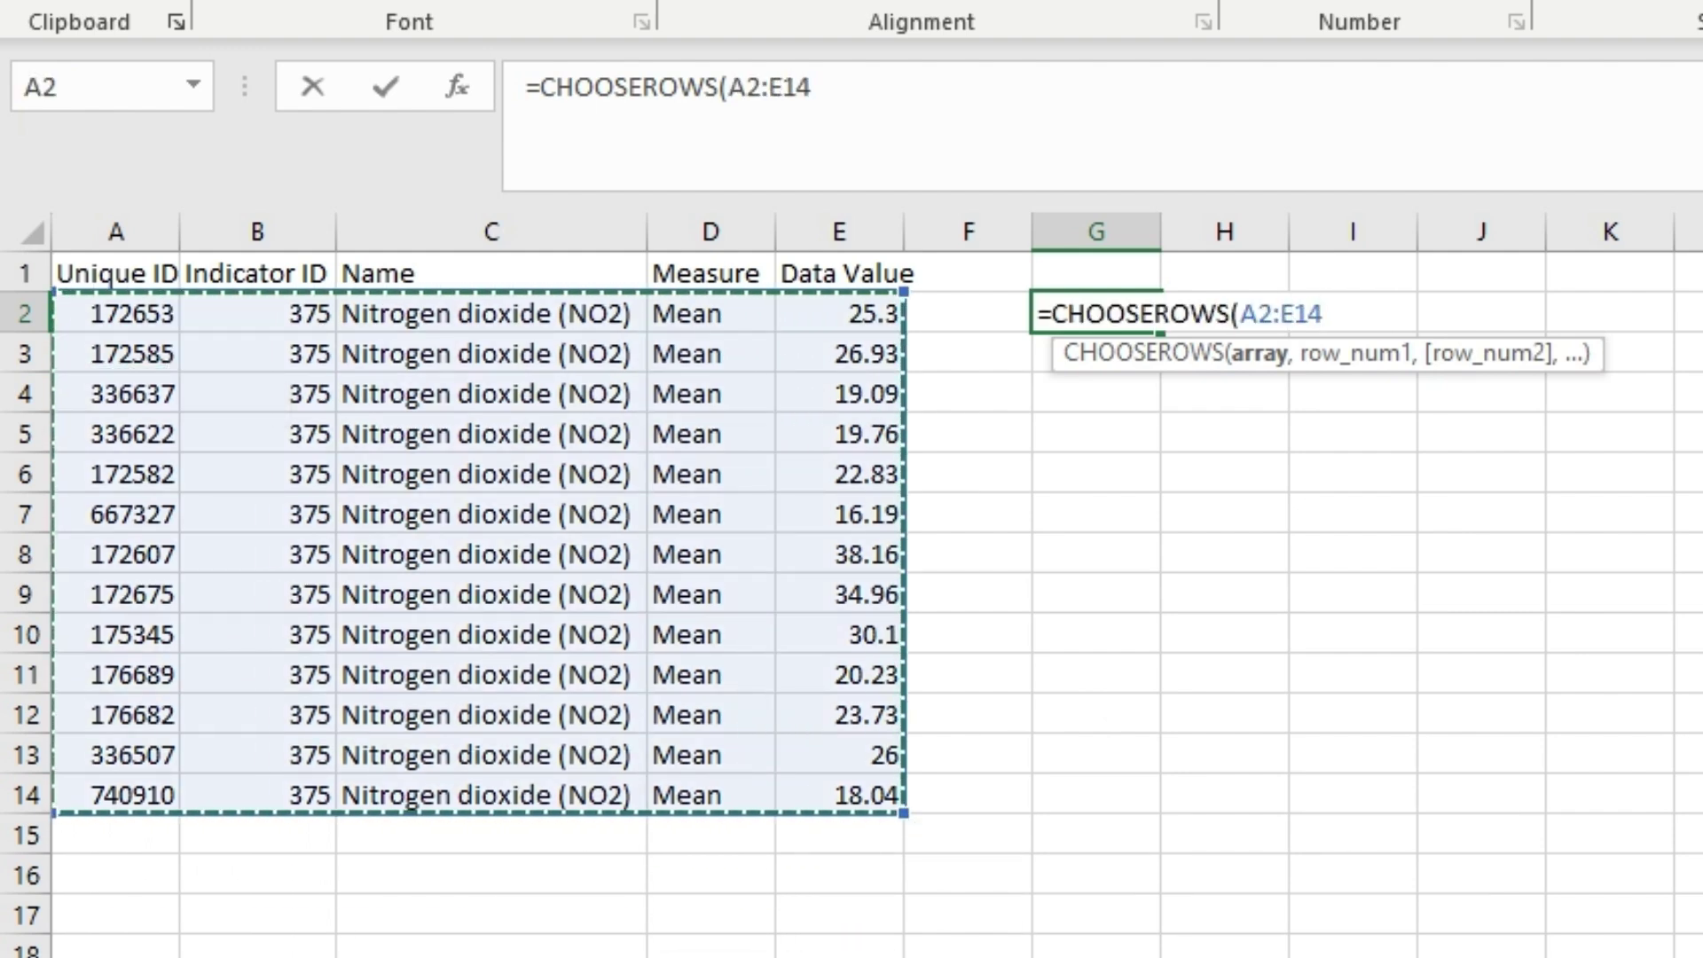
{"action": "type", "text": ","}
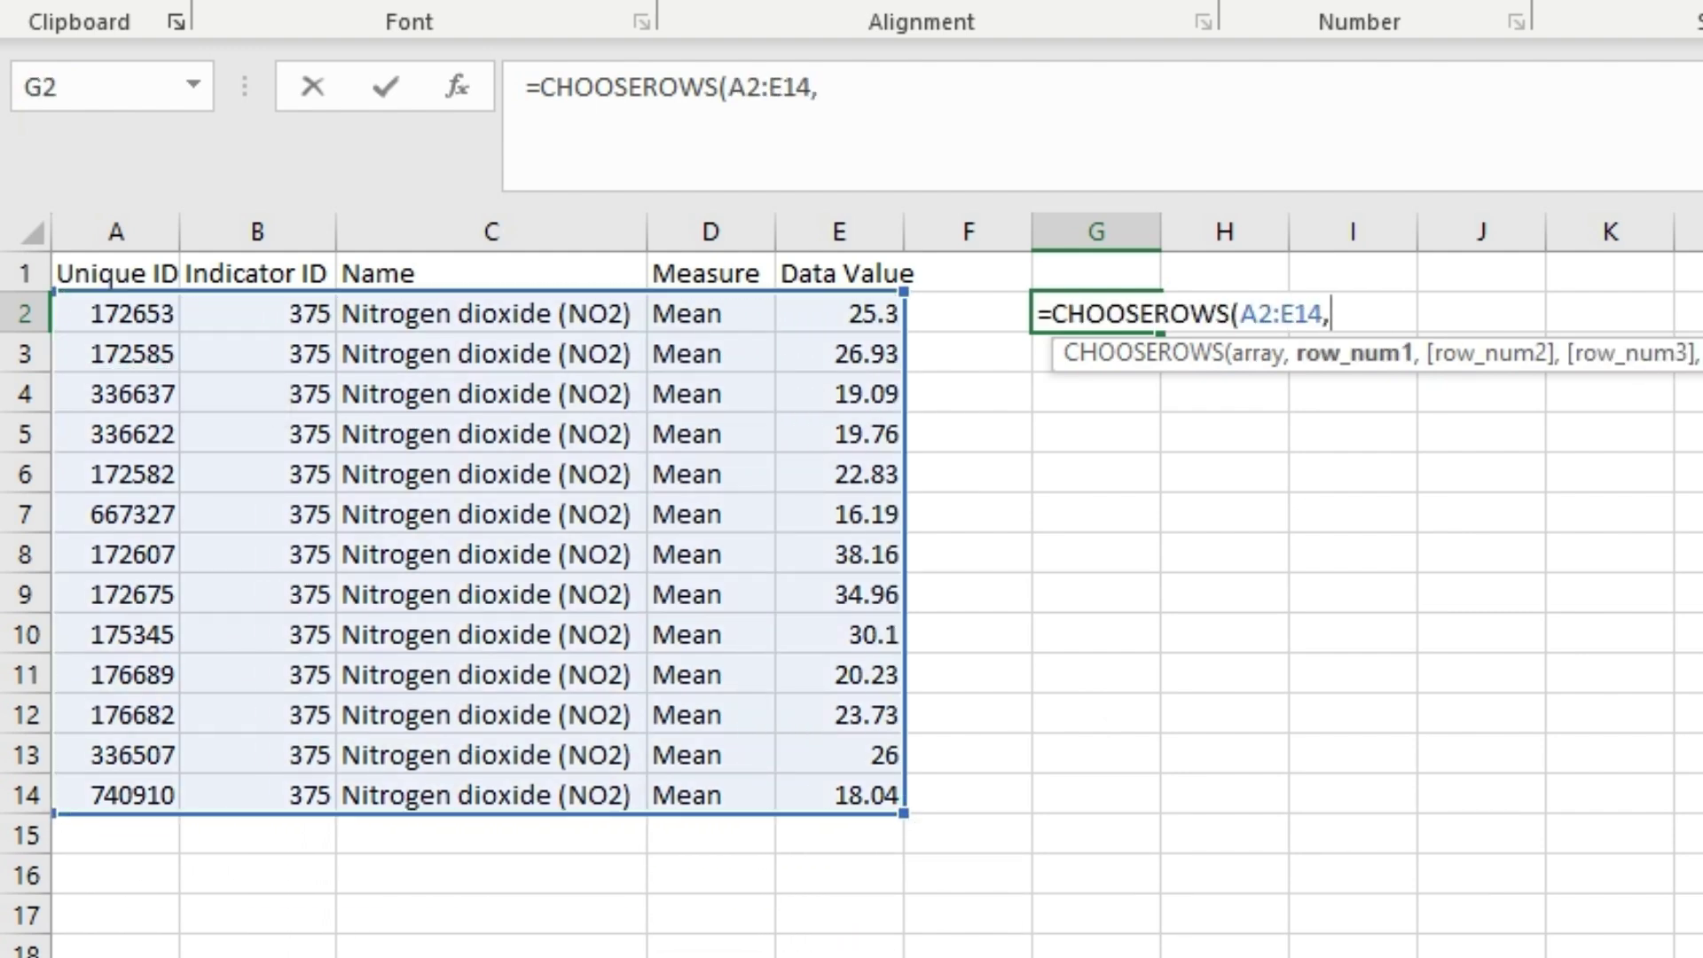
Step: Set the row number to -3, enter the formula, and compare the extracted row with source row A12:E12
{"action": "type", "text": "-3)"}
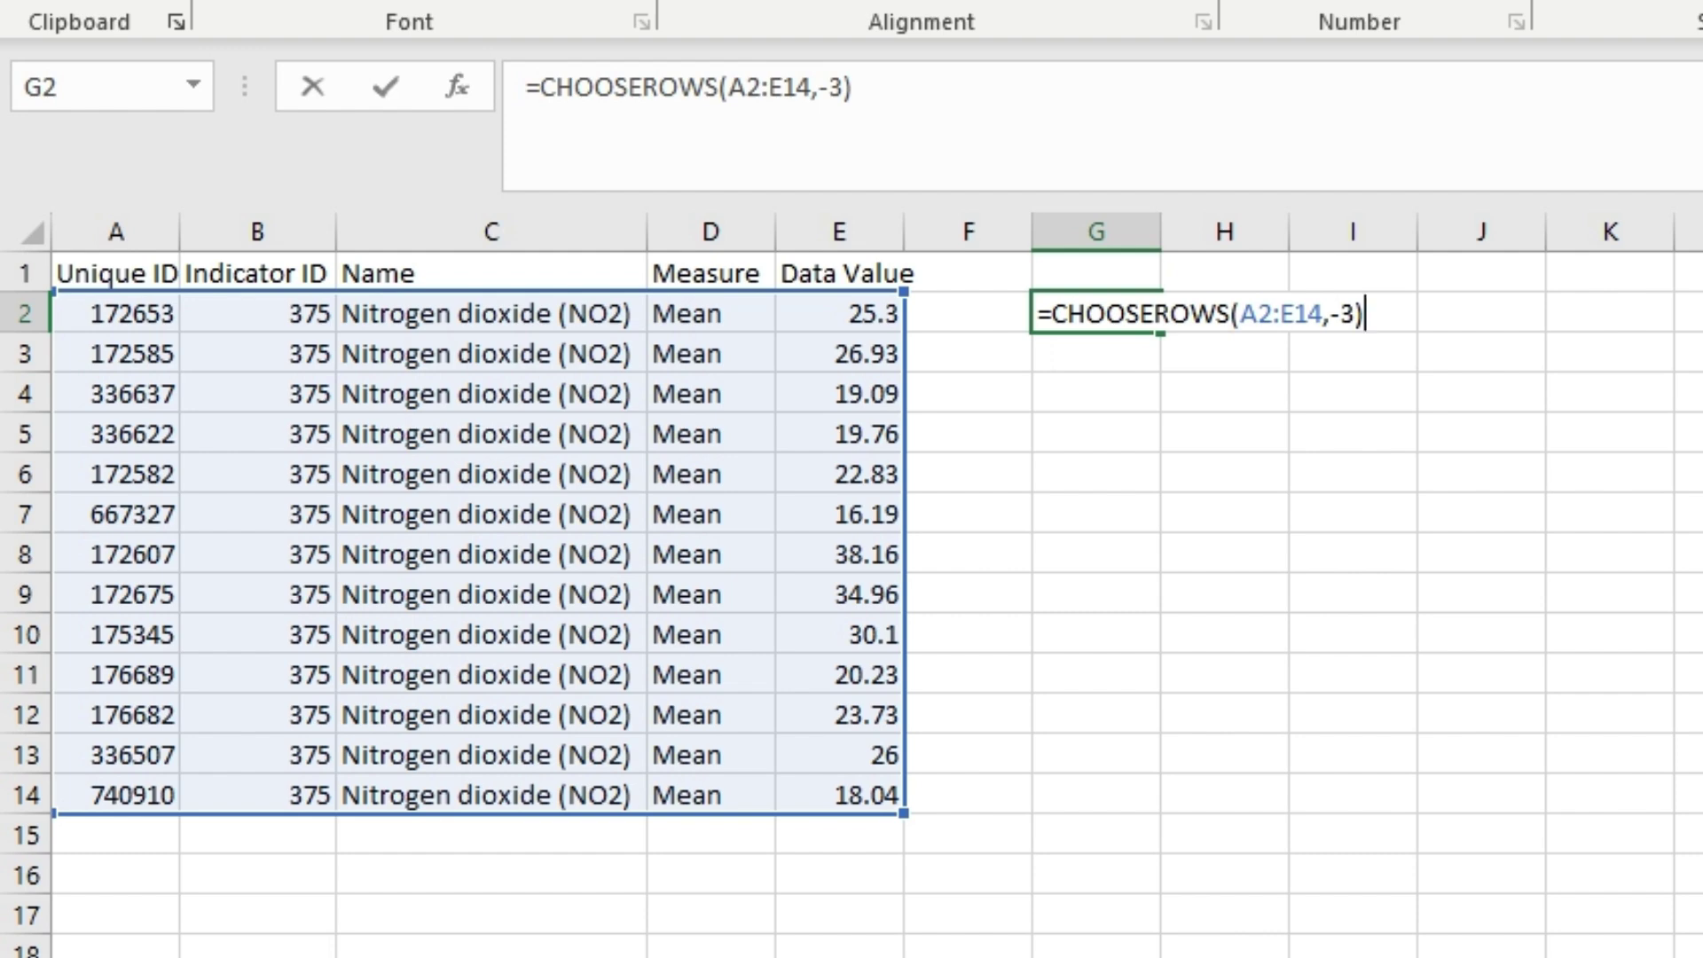
{"action": "key", "text": "Return"}
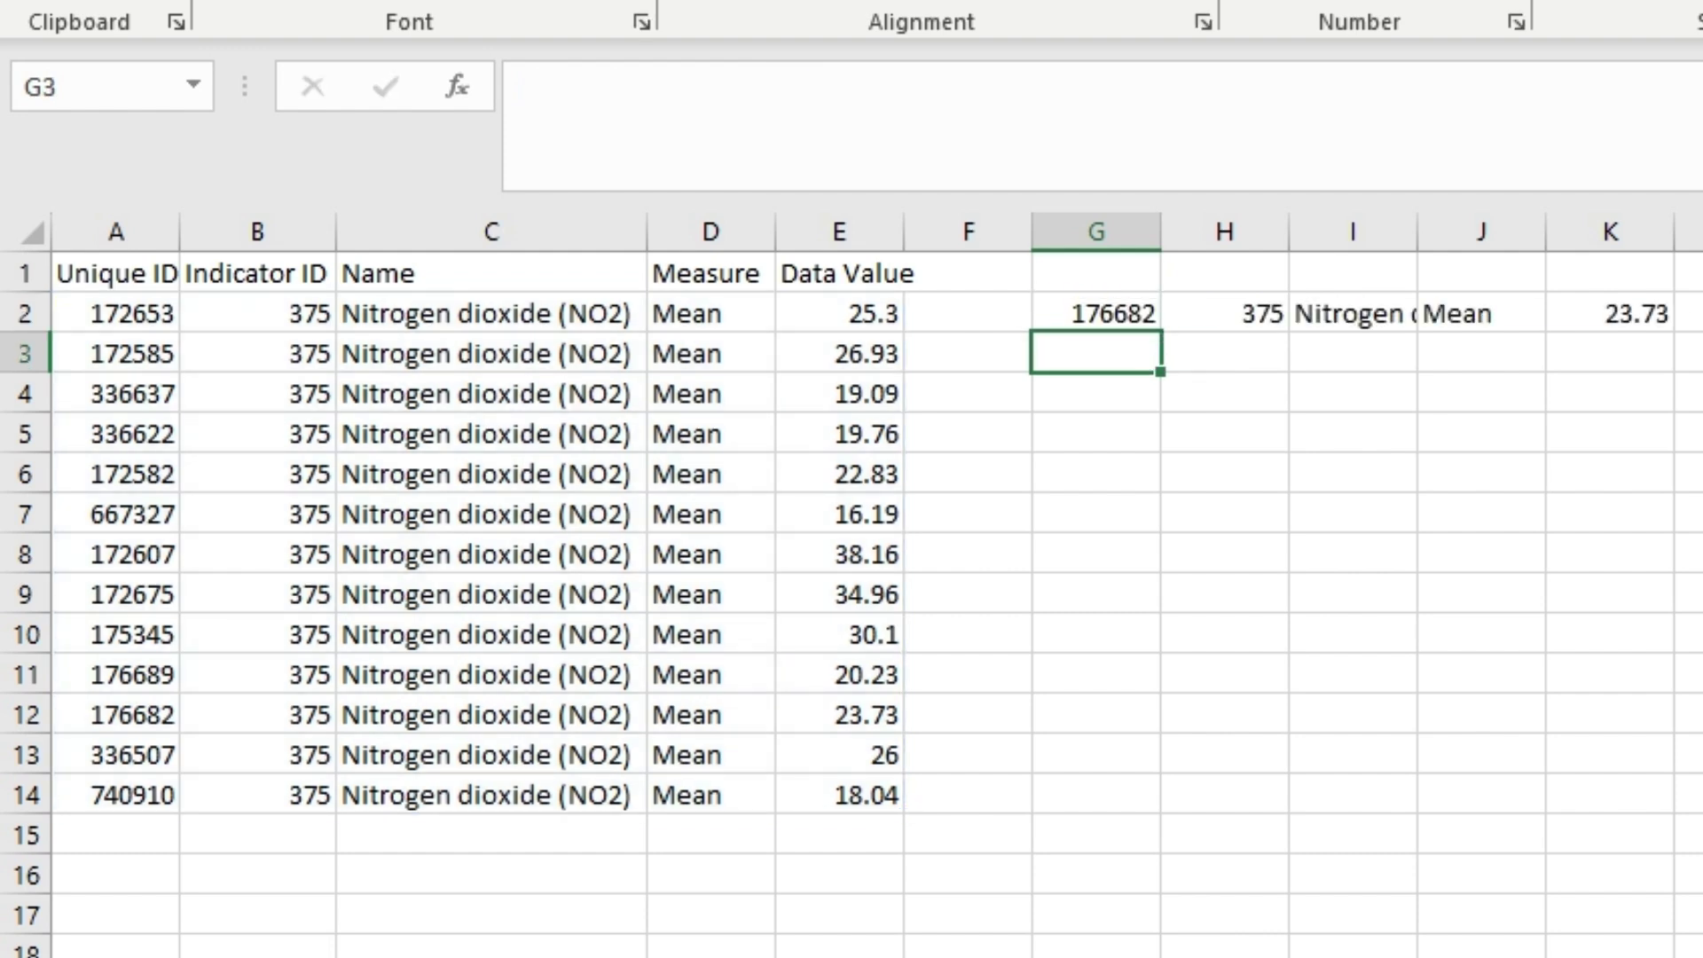
{"action": "left_click_drag", "start_coordinate": [1096, 314], "coordinate": [1609, 317]}
{"action": "left_click_drag", "start_coordinate": [116, 715], "coordinate": [842, 715]}
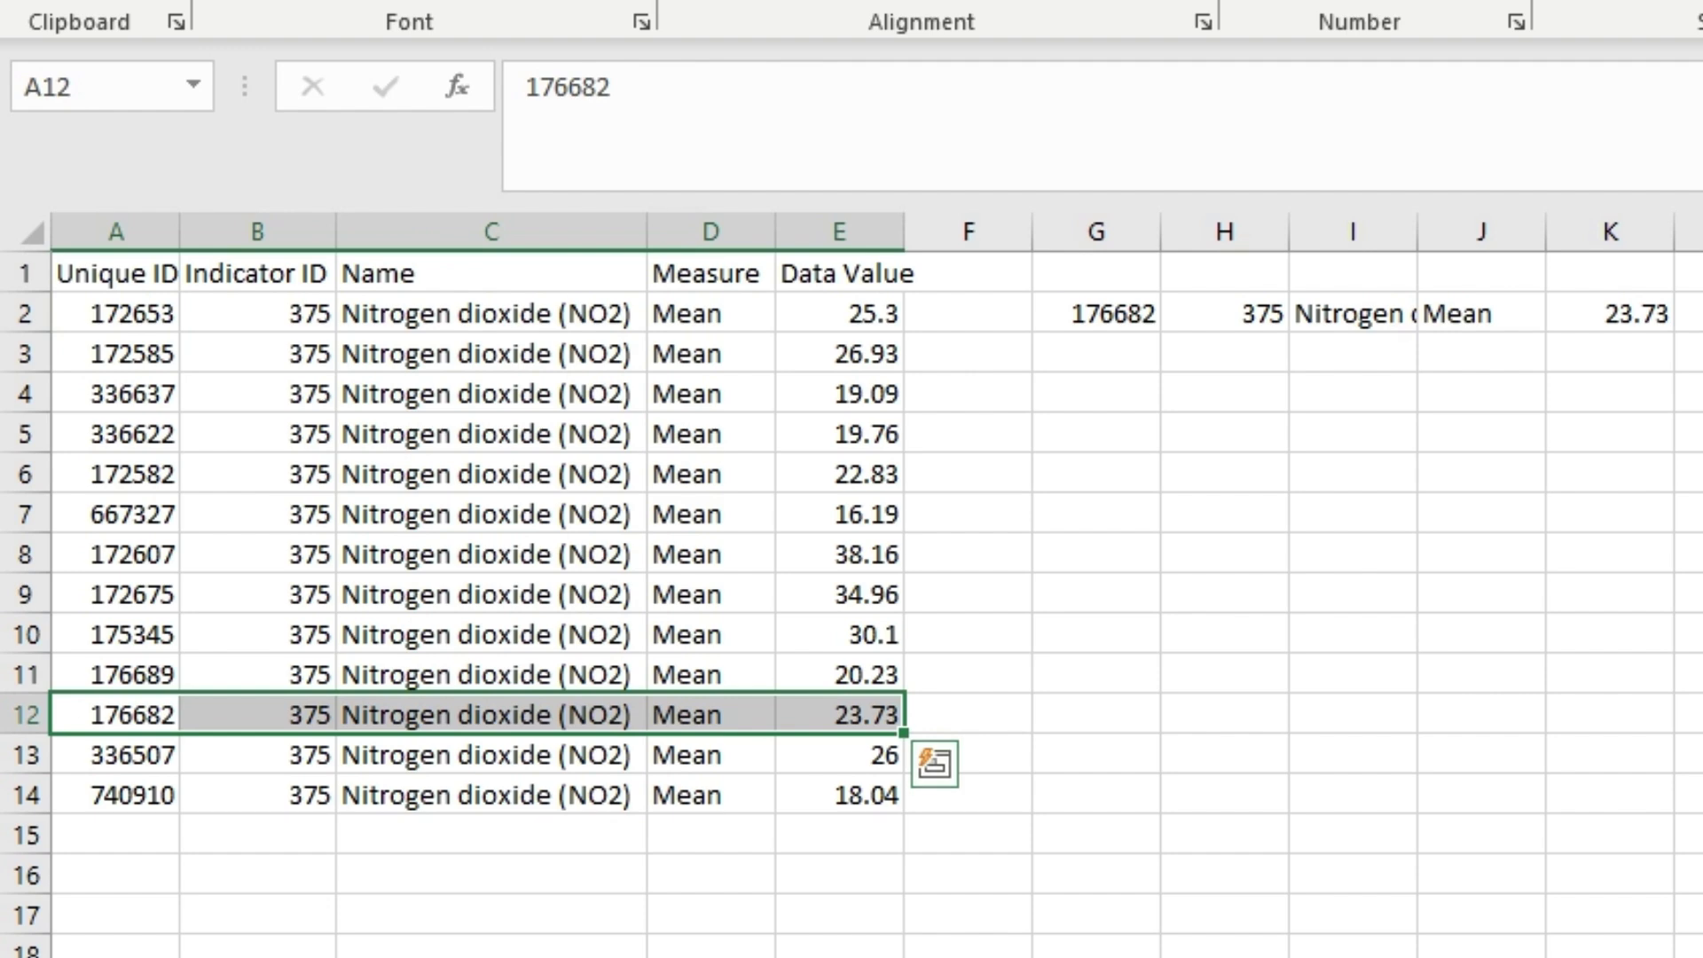
Step: Change the row number in G2's CHOOSEROWS formula to -2 to extract the second-to-last row
{"action": "double_click", "coordinate": [1107, 314]}
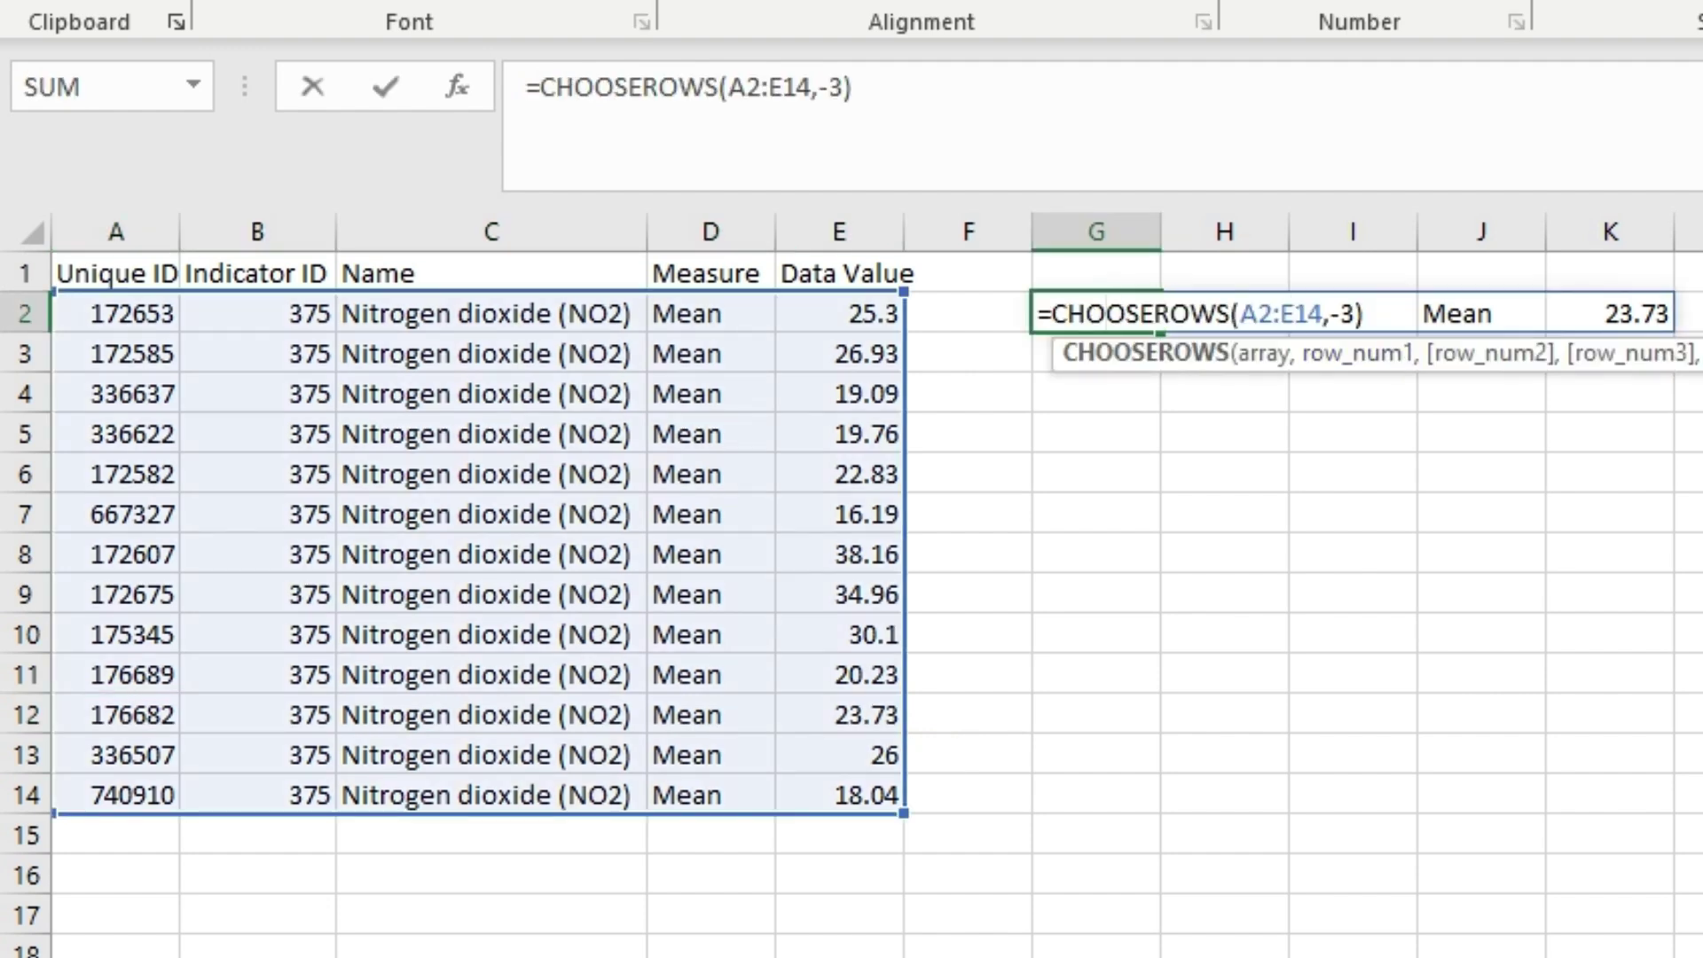
{"action": "key", "text": "BackSpace"}
{"action": "type", "text": "2"}
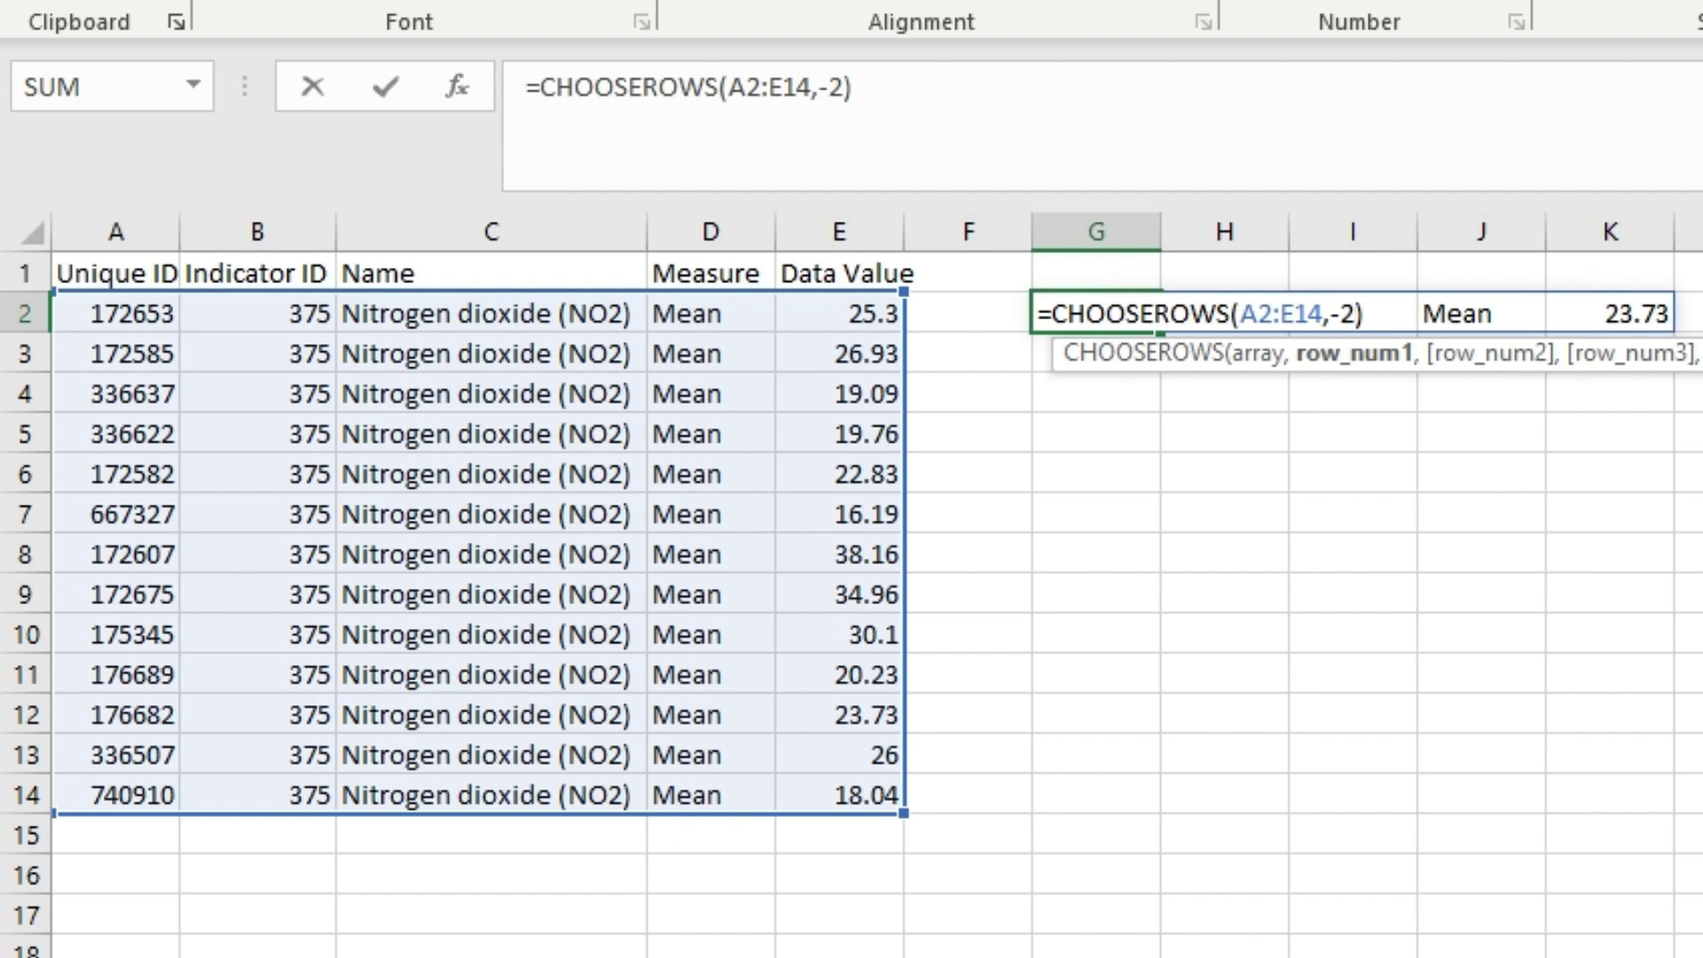
{"action": "key", "text": "Return"}
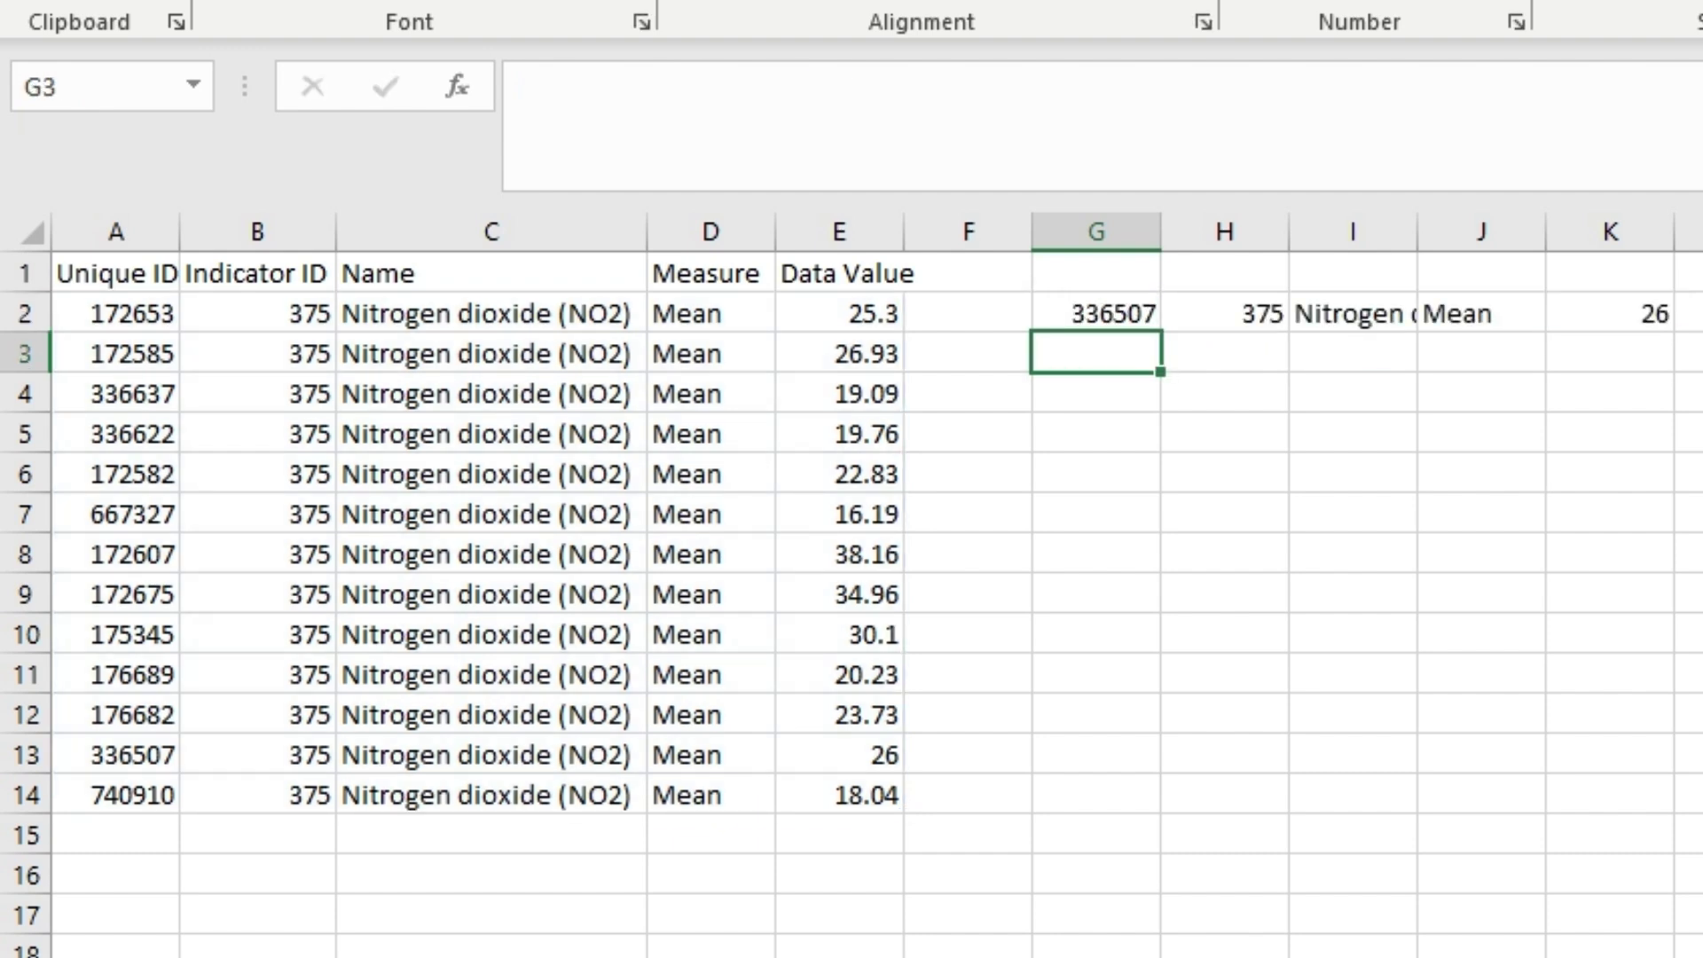